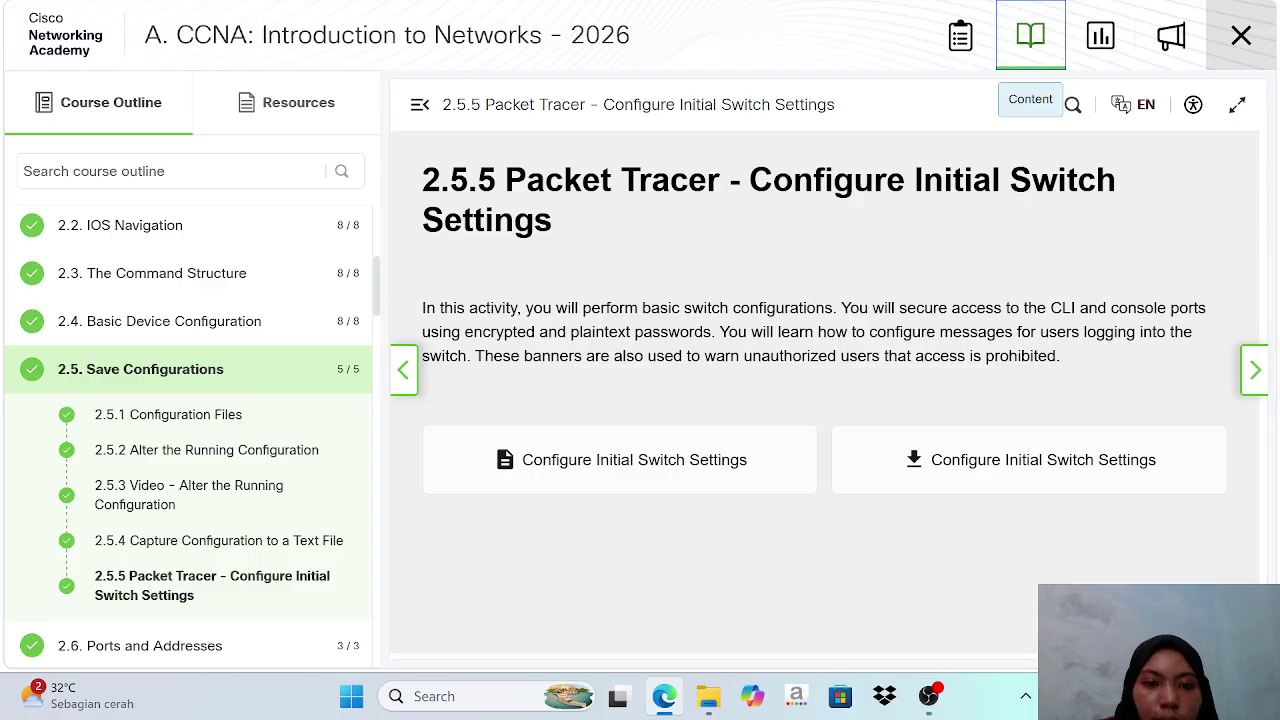
Open the downloaded 2.5.5 Configure Initial Switch Settings activity file from the Downloads folder.
{"action": "left_click", "coordinate": [716, 706]}
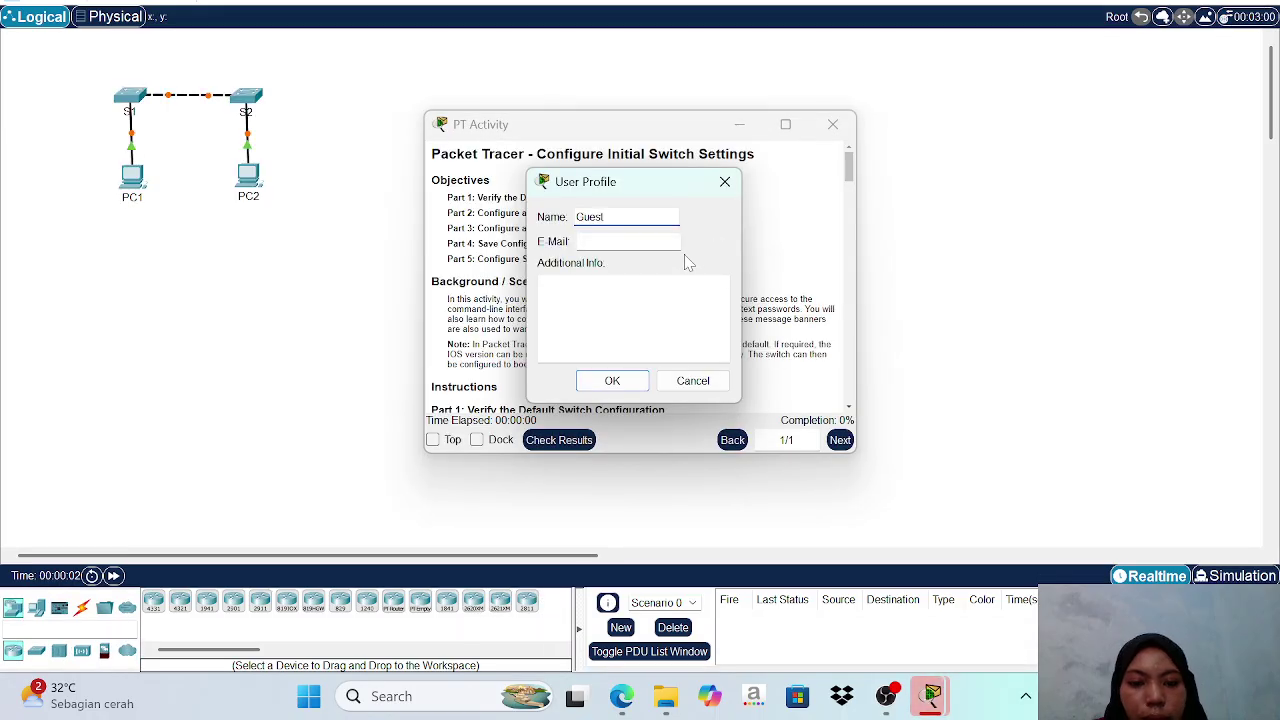
Replace the default Guest profile name with the student's name and confirm to start the activity.
{"action": "key", "text": "BackSpace"}
{"action": "key", "text": "BackSpace"}
{"action": "key", "text": "BackSpace"}
{"action": "key", "text": "BackSpace"}
{"action": "key", "text": "BackSpace"}
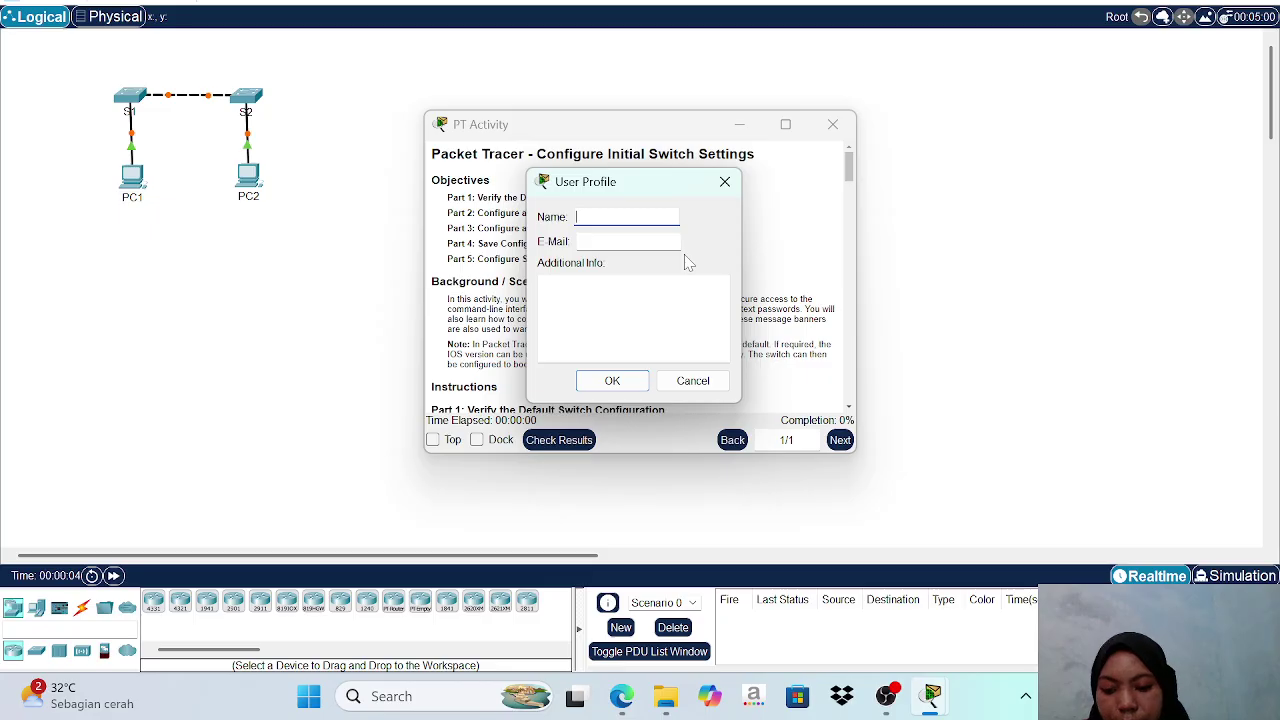
{"action": "type", "text": "Bella"}
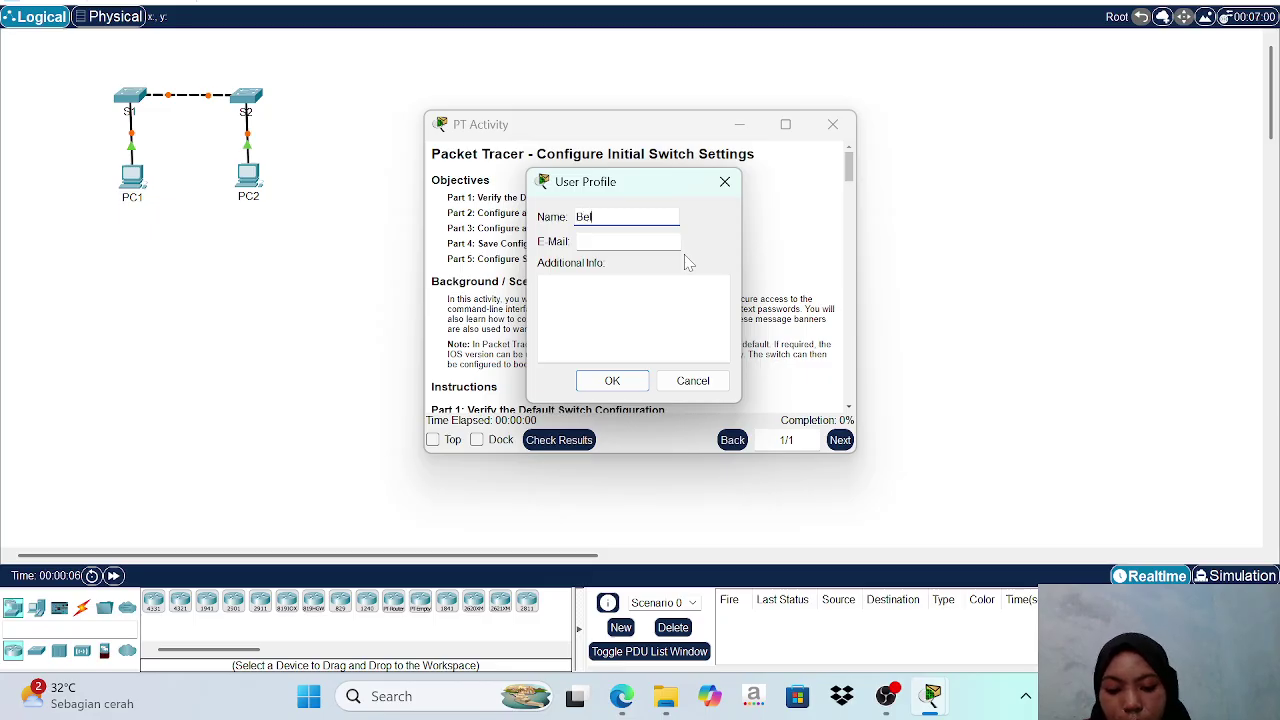
{"action": "left_click", "coordinate": [620, 382]}
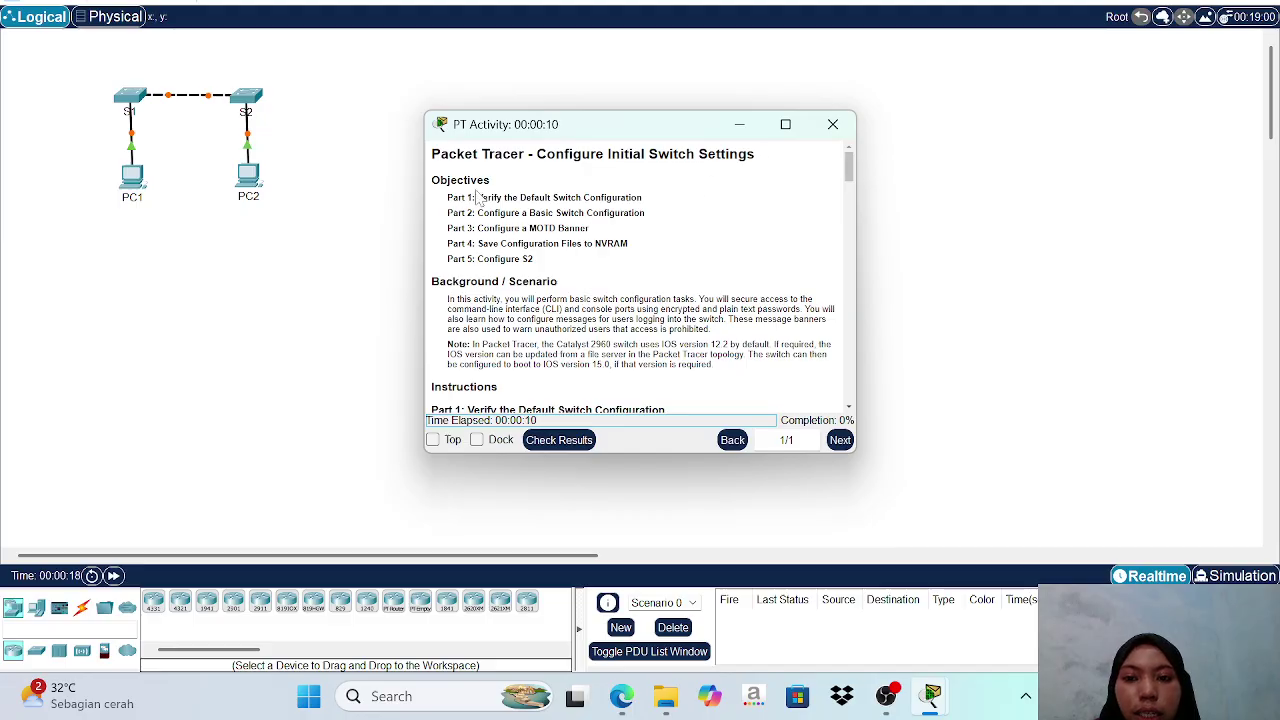
Read through the objectives and Part 1 instructions, then bring the S1–S2 topology forward.
{"action": "scroll", "coordinate": [557, 215], "scroll_direction": "down", "scroll_amount": 2}
{"action": "scroll", "coordinate": [557, 215], "scroll_direction": "up", "scroll_amount": 2}
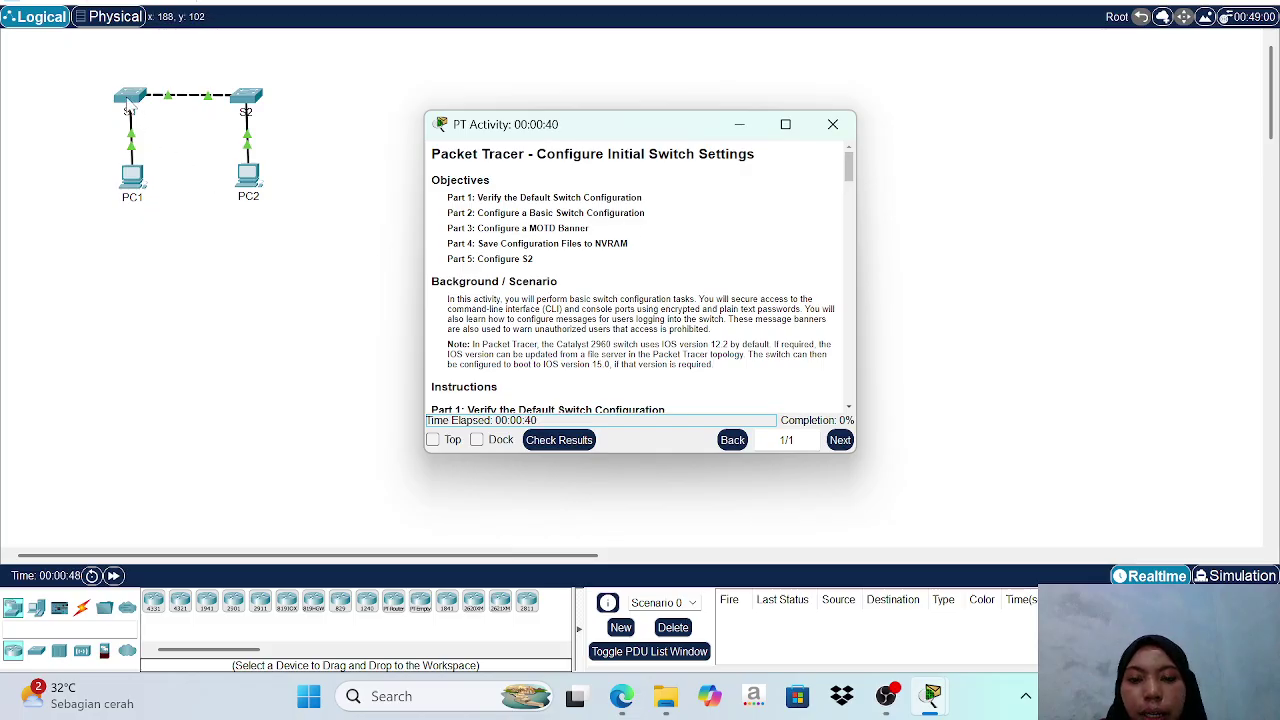
{"action": "scroll", "coordinate": [548, 270], "scroll_direction": "down", "scroll_amount": 3}
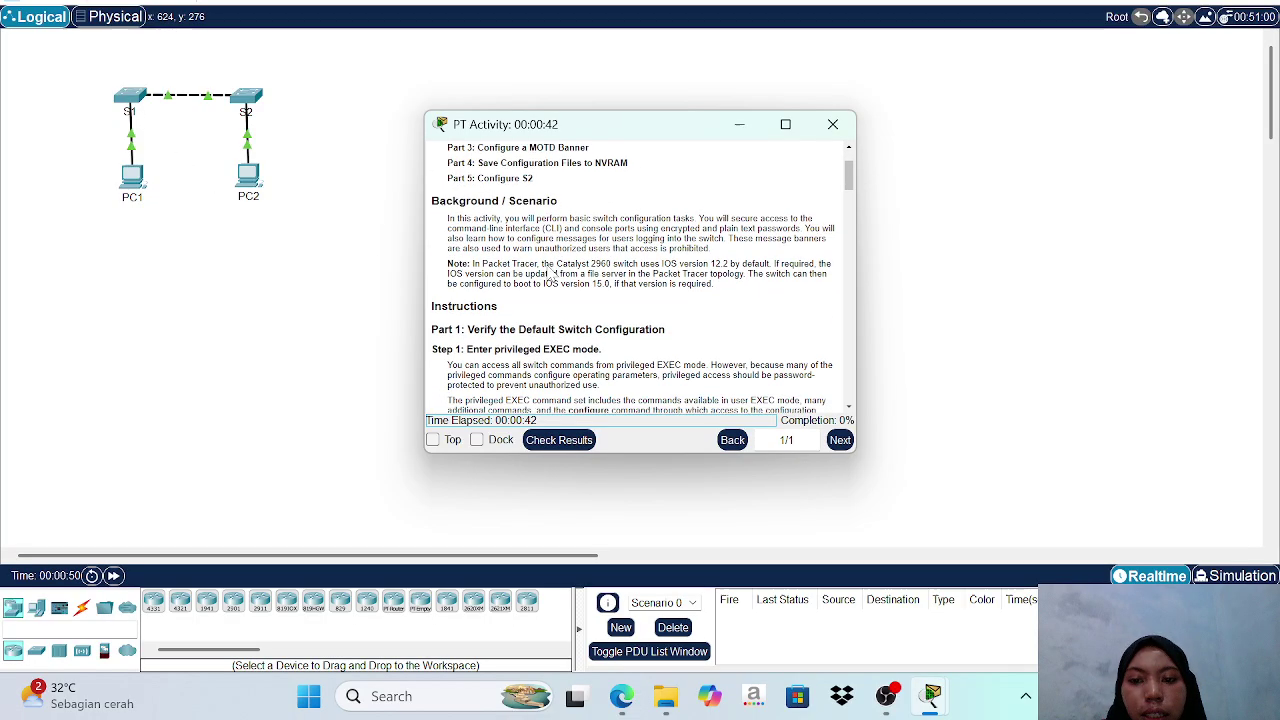
{"action": "scroll", "coordinate": [552, 275], "scroll_direction": "down", "scroll_amount": 1}
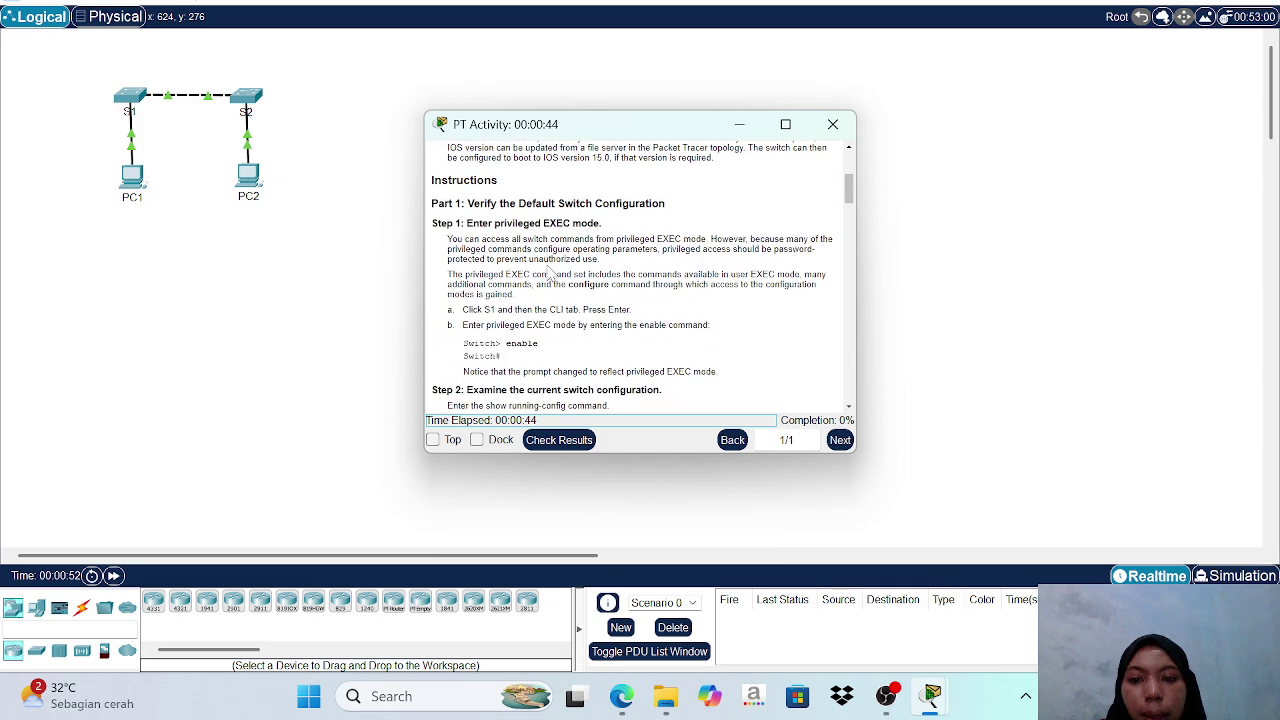
{"action": "scroll", "coordinate": [552, 275], "scroll_direction": "up", "scroll_amount": 1}
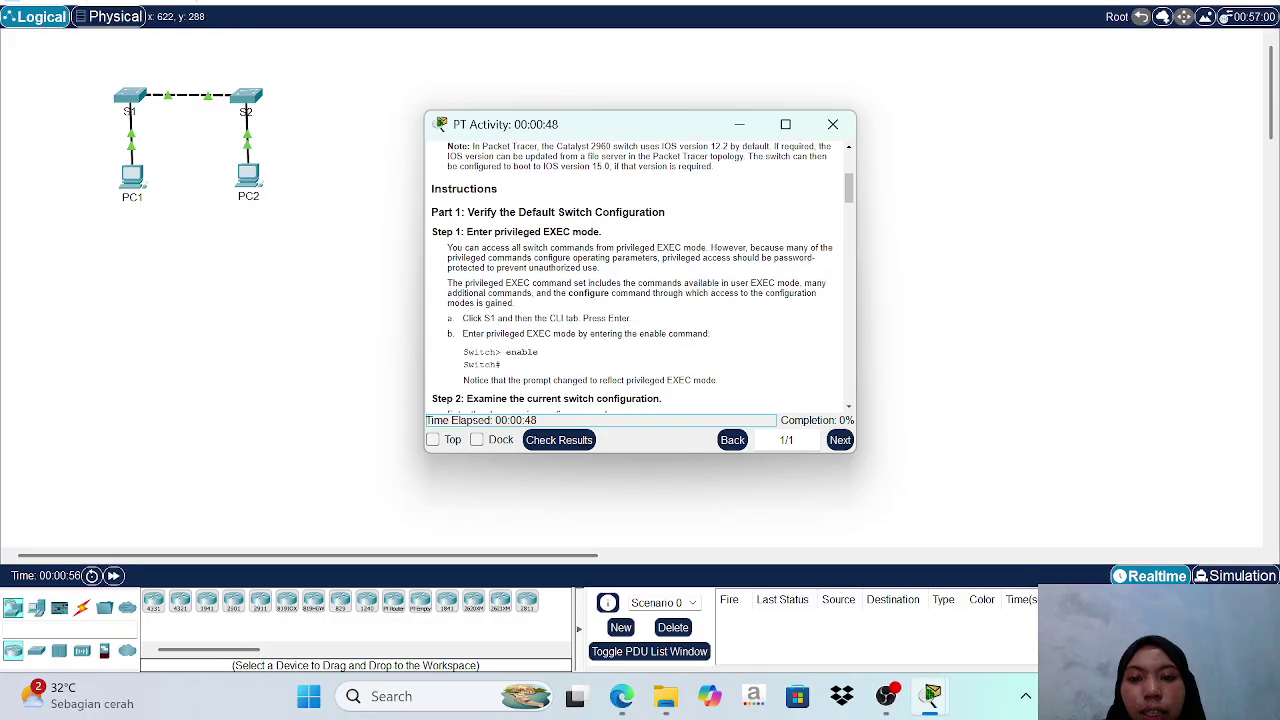
{"action": "left_click", "coordinate": [137, 97]}
Open S1's command line and enter privileged EXEC mode with 'en'.
{"action": "left_click", "coordinate": [137, 97]}
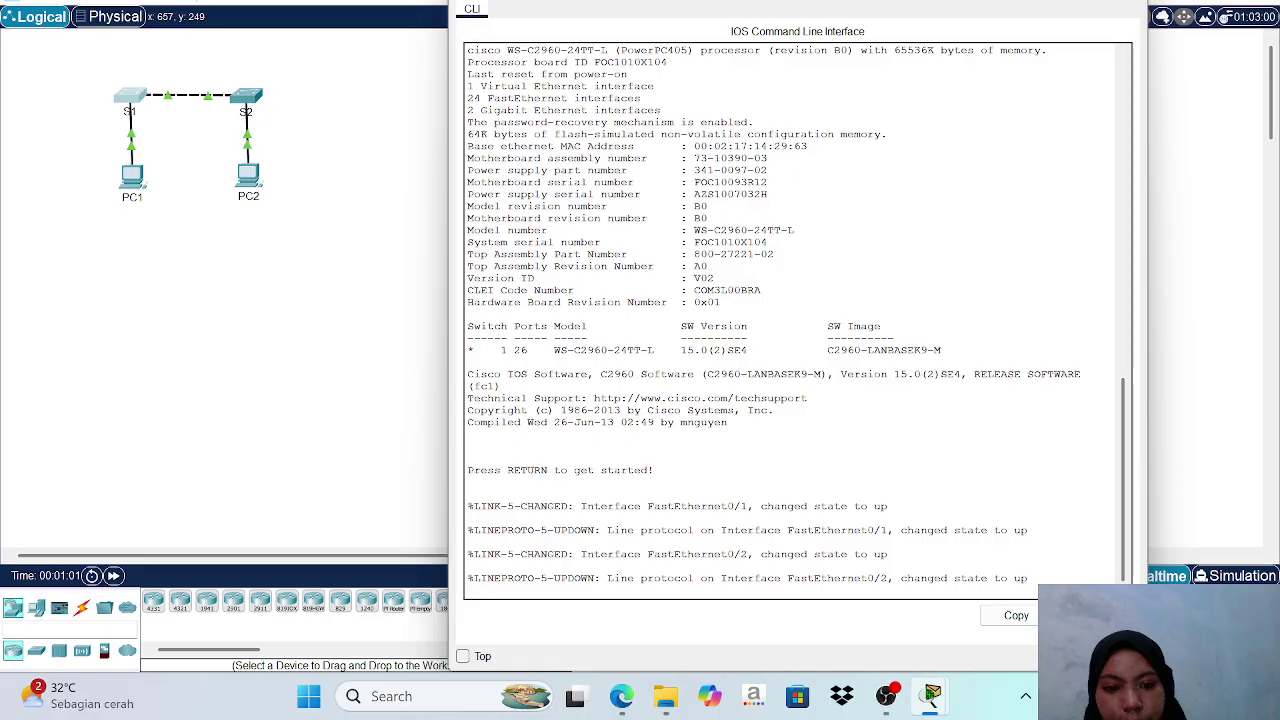
{"action": "key", "text": "Return"}
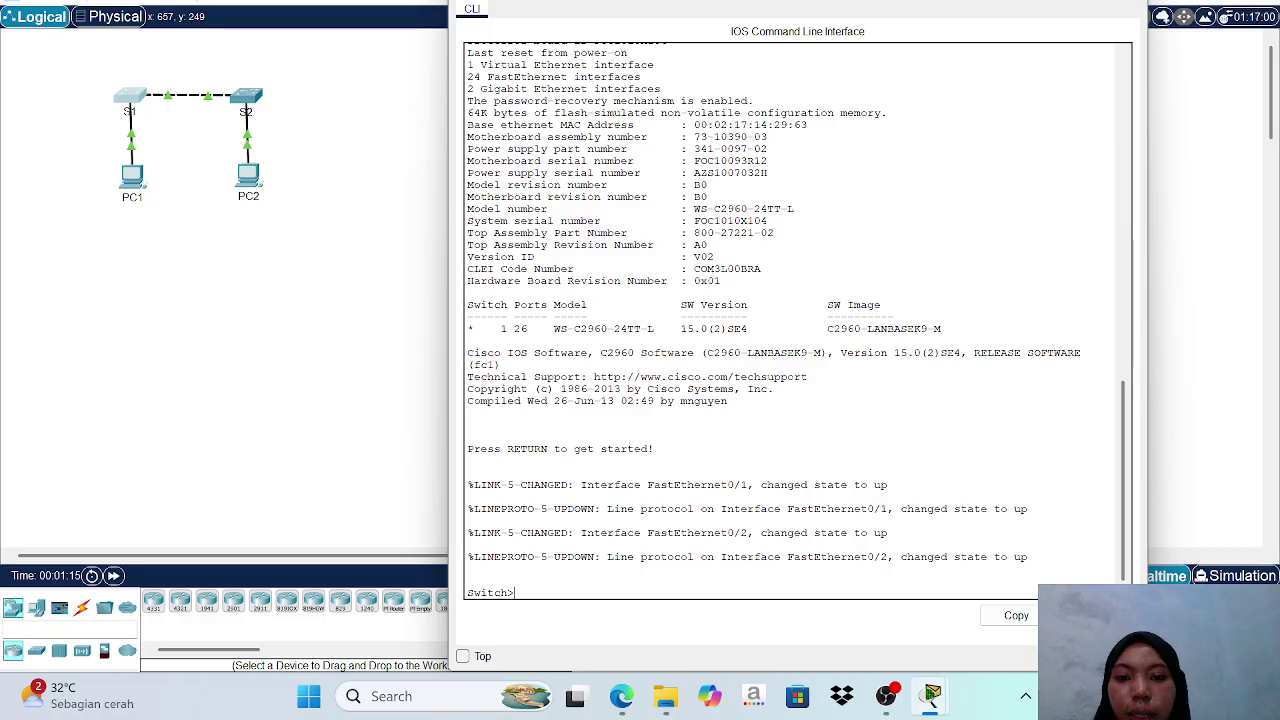
{"action": "type", "text": "en"}
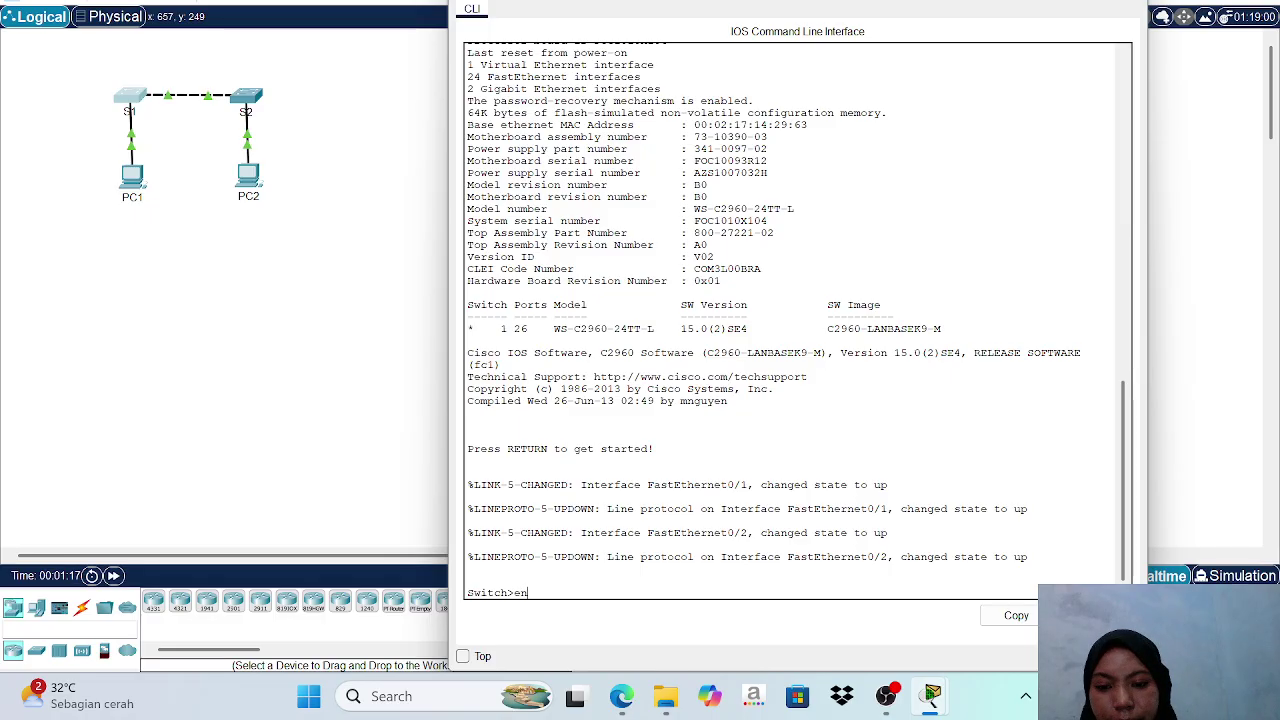
{"action": "key", "text": "Return"}
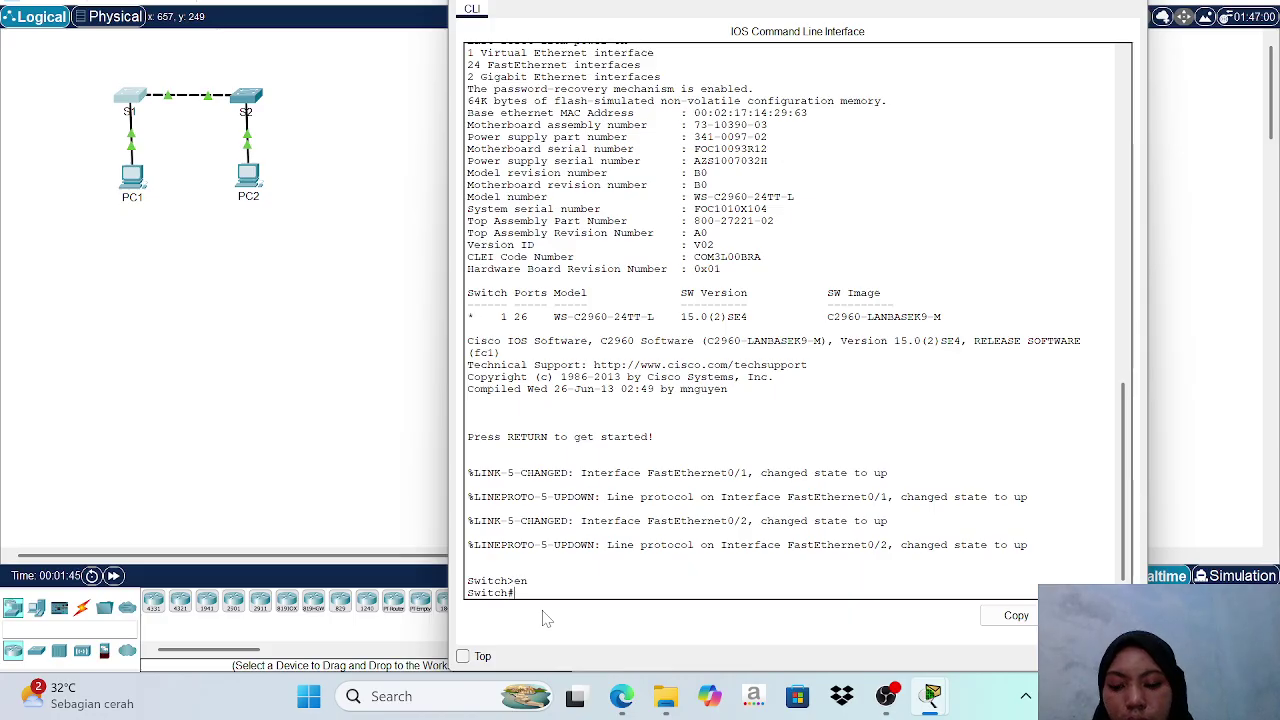
Display S1's default running configuration with 'show running-config', then quit the paged output.
{"action": "type", "text": "ho"}
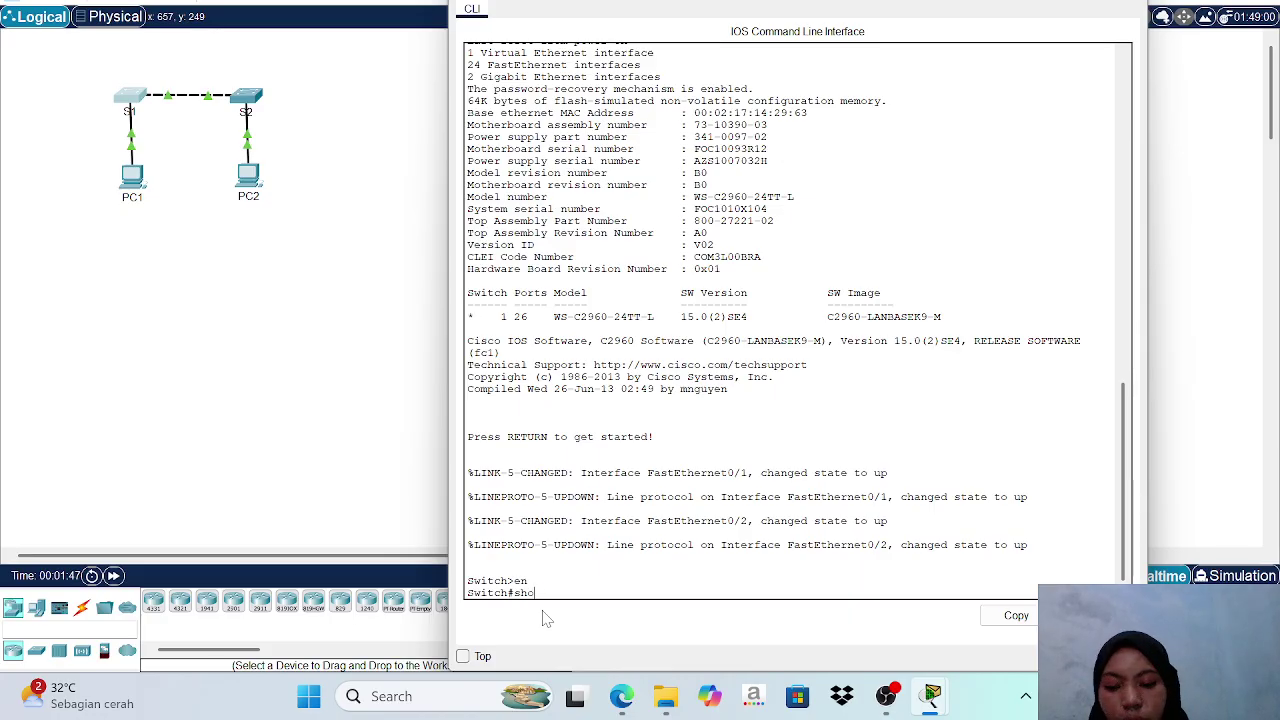
{"action": "type", "text": "w r"}
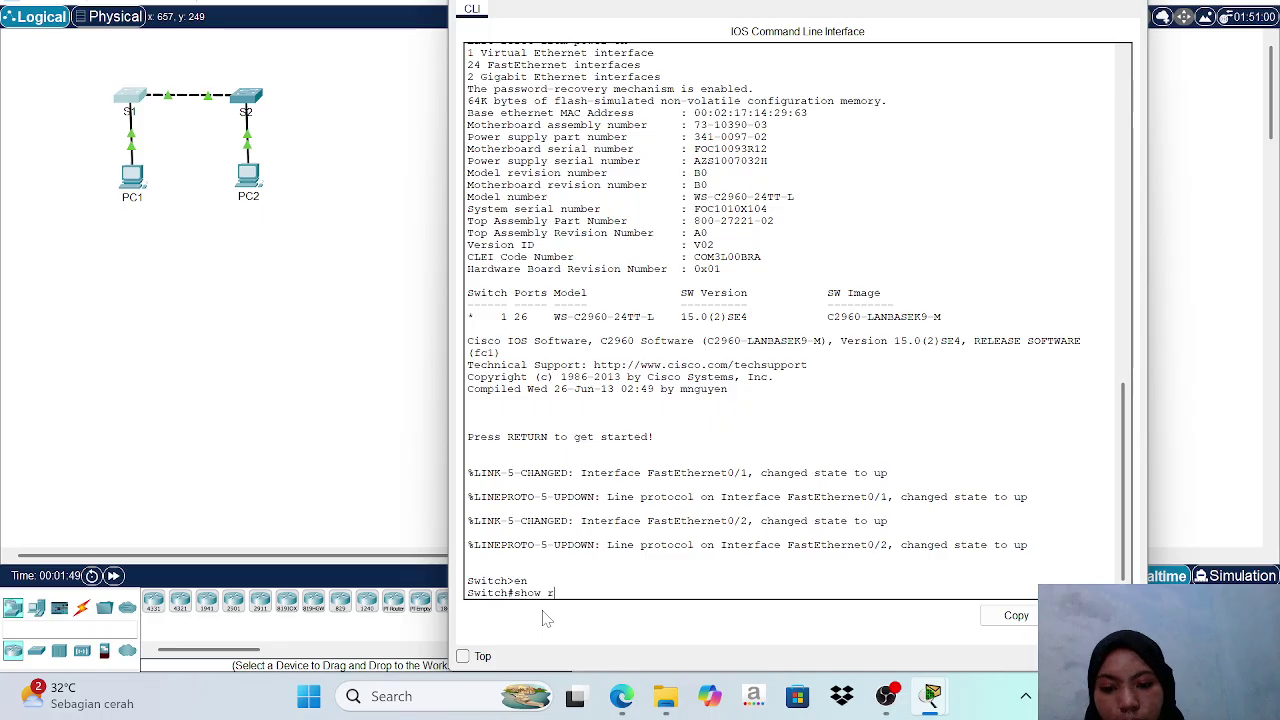
{"action": "type", "text": "unning"}
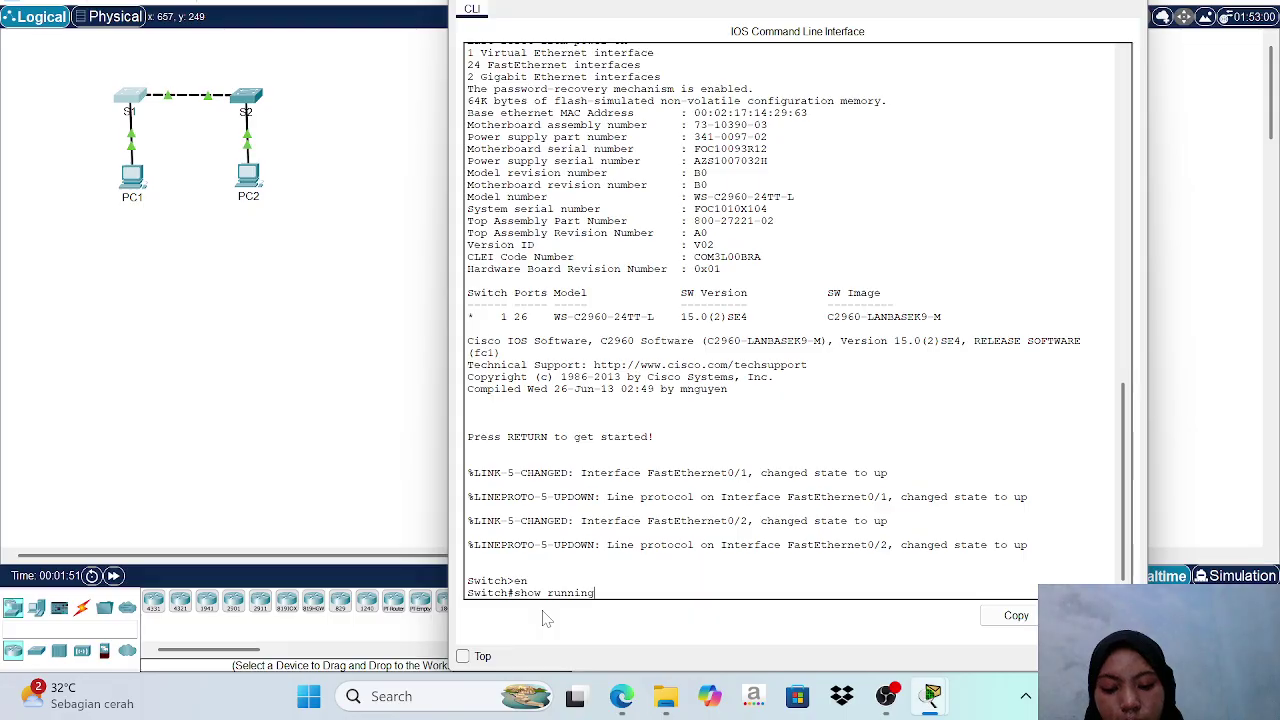
{"action": "type", "text": "-con"}
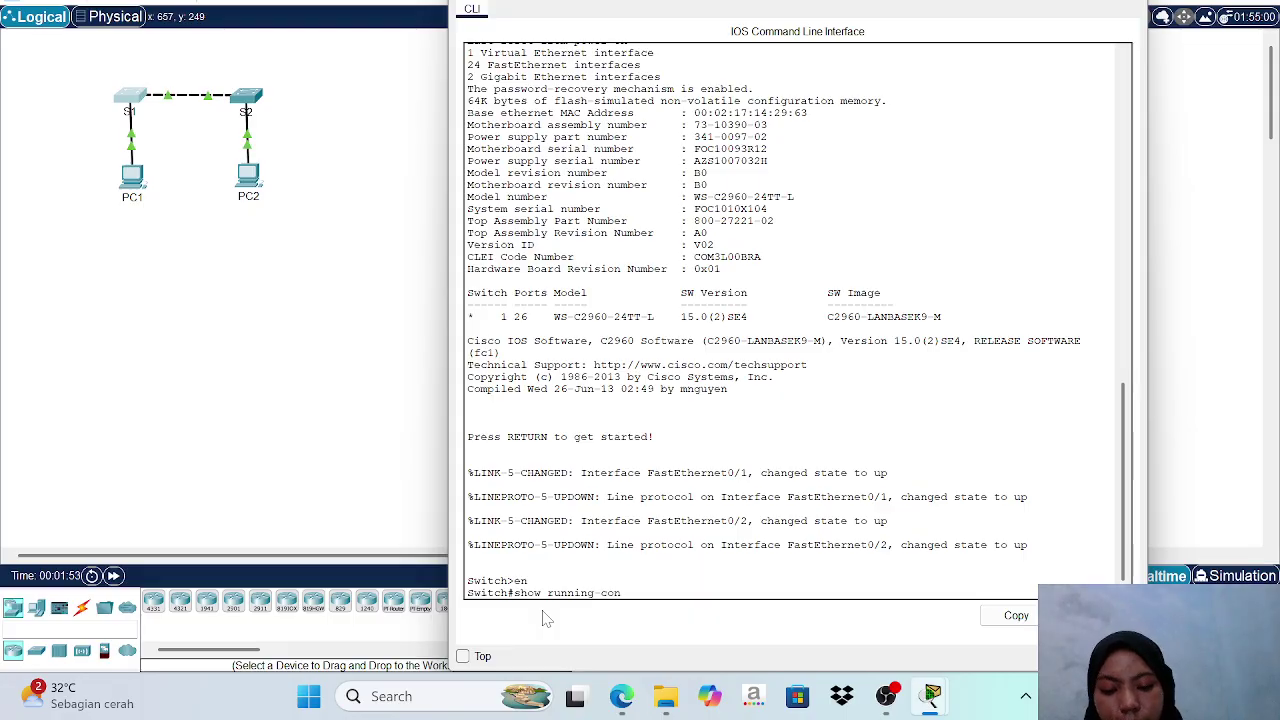
{"action": "type", "text": "fig"}
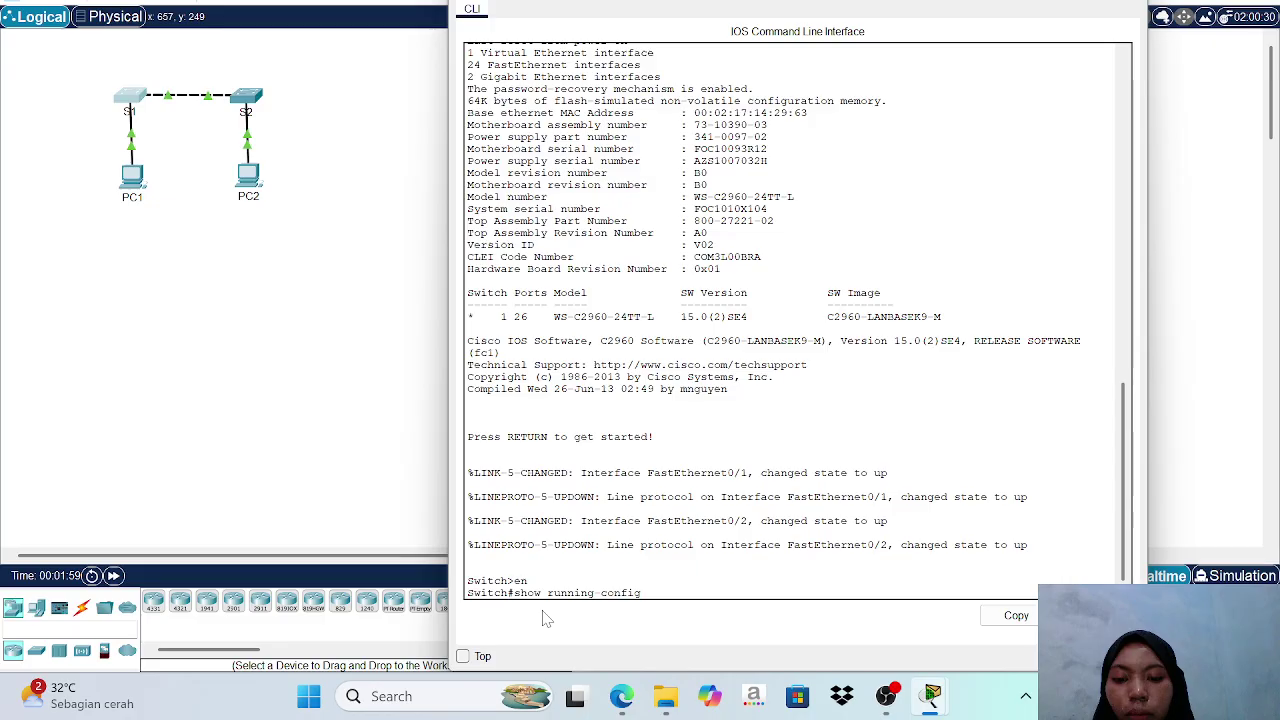
{"action": "key", "text": "Return"}
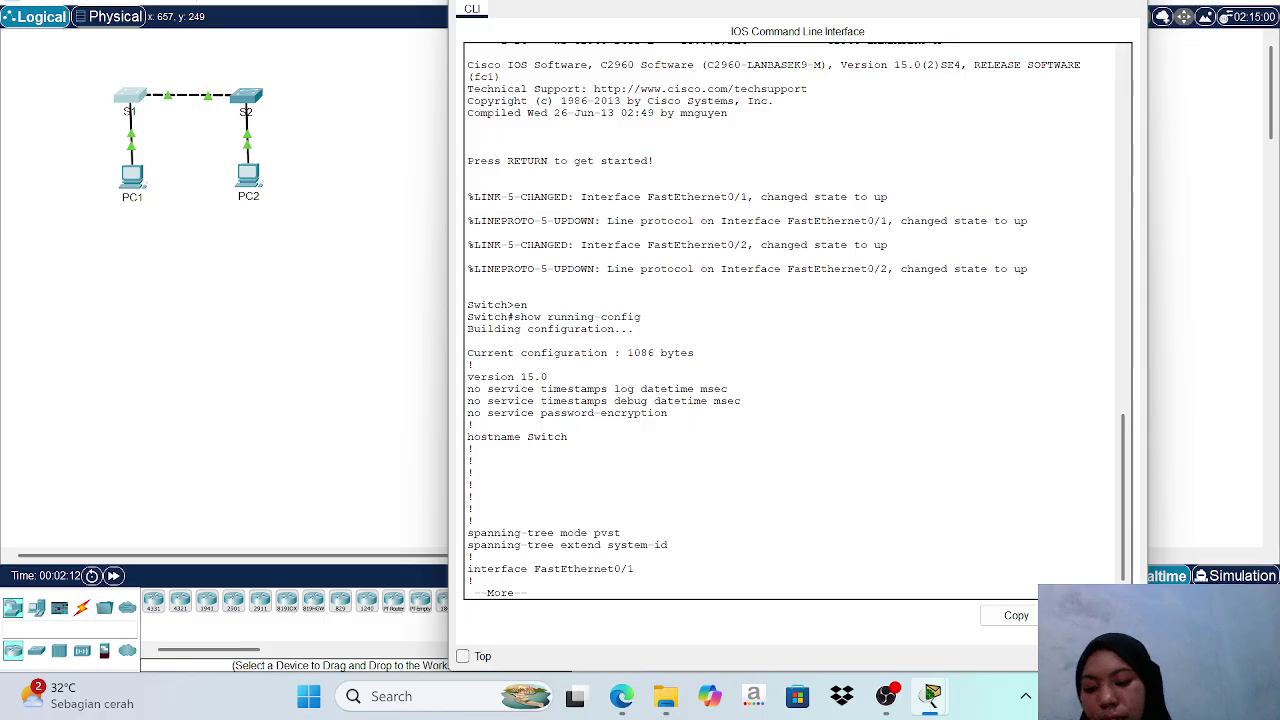
{"action": "key", "text": "q"}
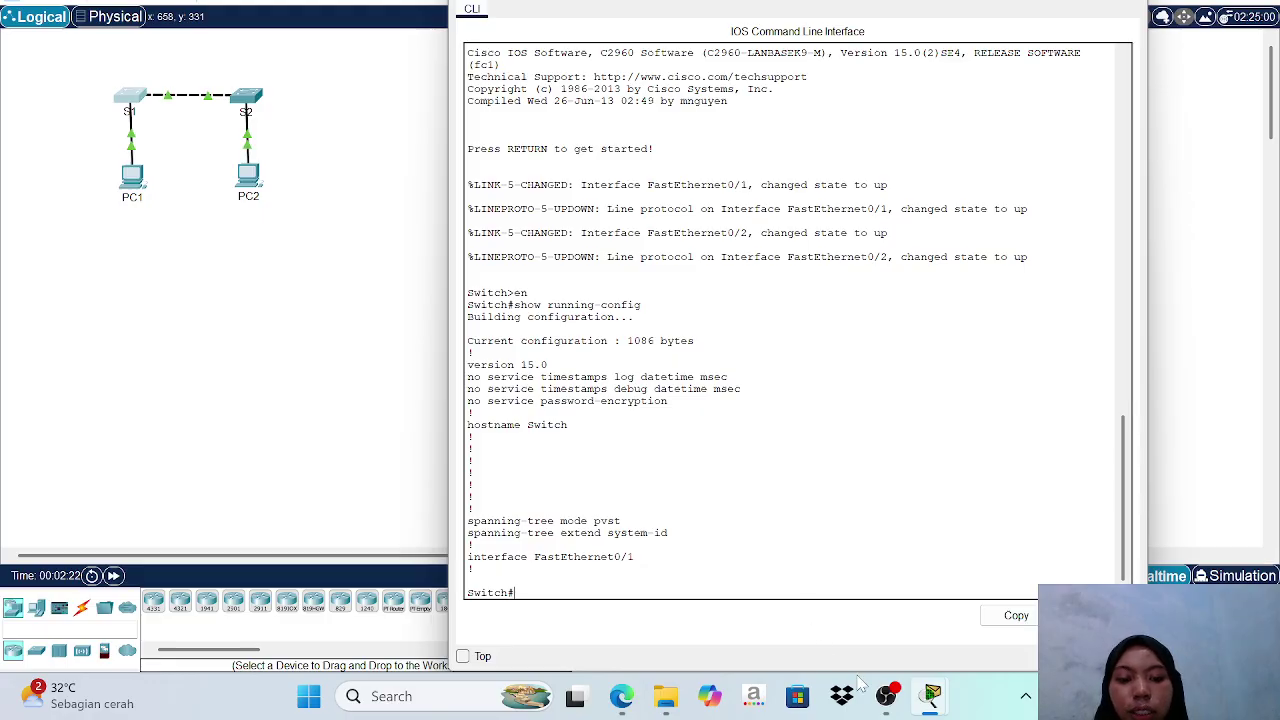
{"action": "mouse_move", "coordinate": [930, 695]}
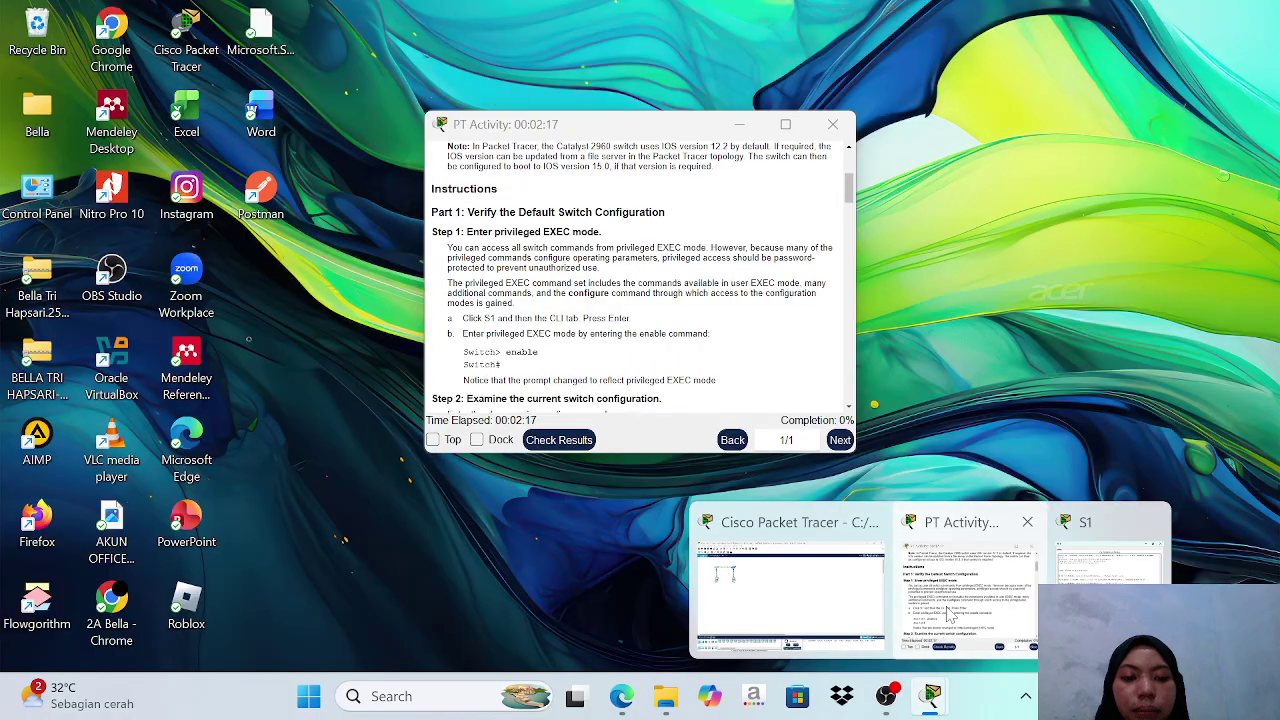
{"action": "left_click", "coordinate": [948, 612]}
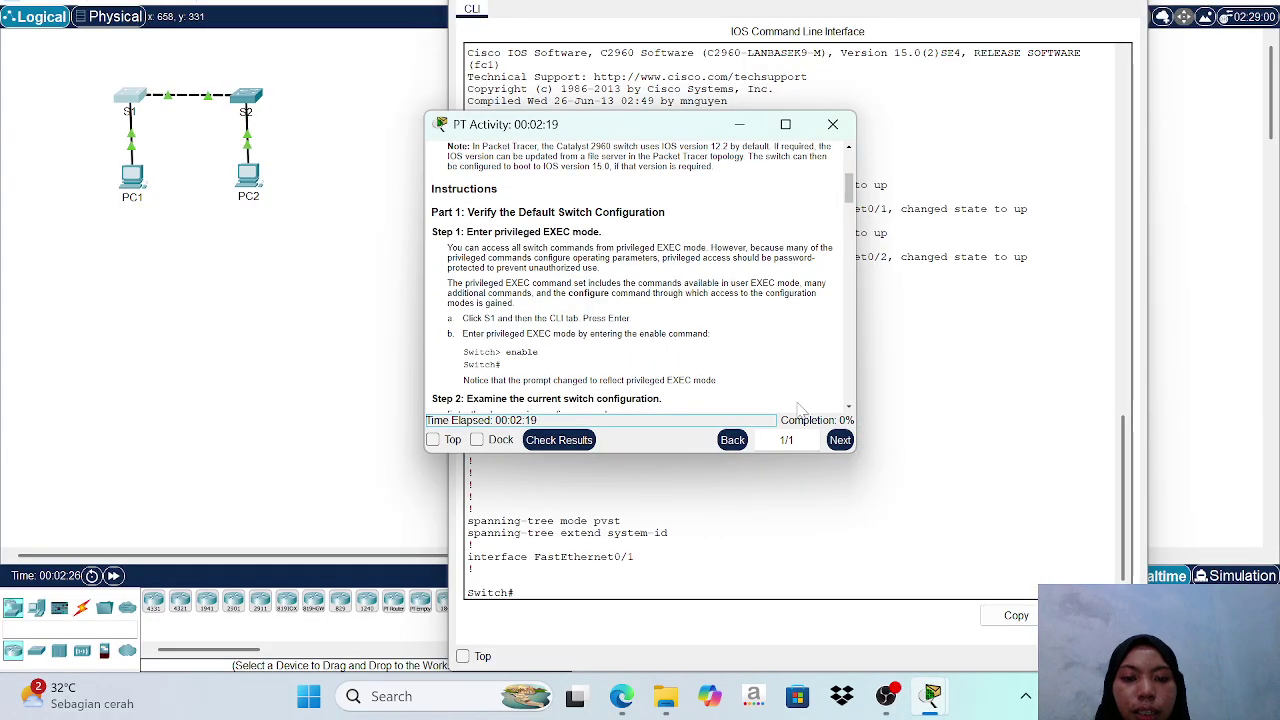
{"action": "scroll", "coordinate": [716, 323], "scroll_direction": "down", "scroll_amount": 1}
{"action": "scroll", "coordinate": [716, 323], "scroll_direction": "down", "scroll_amount": 1}
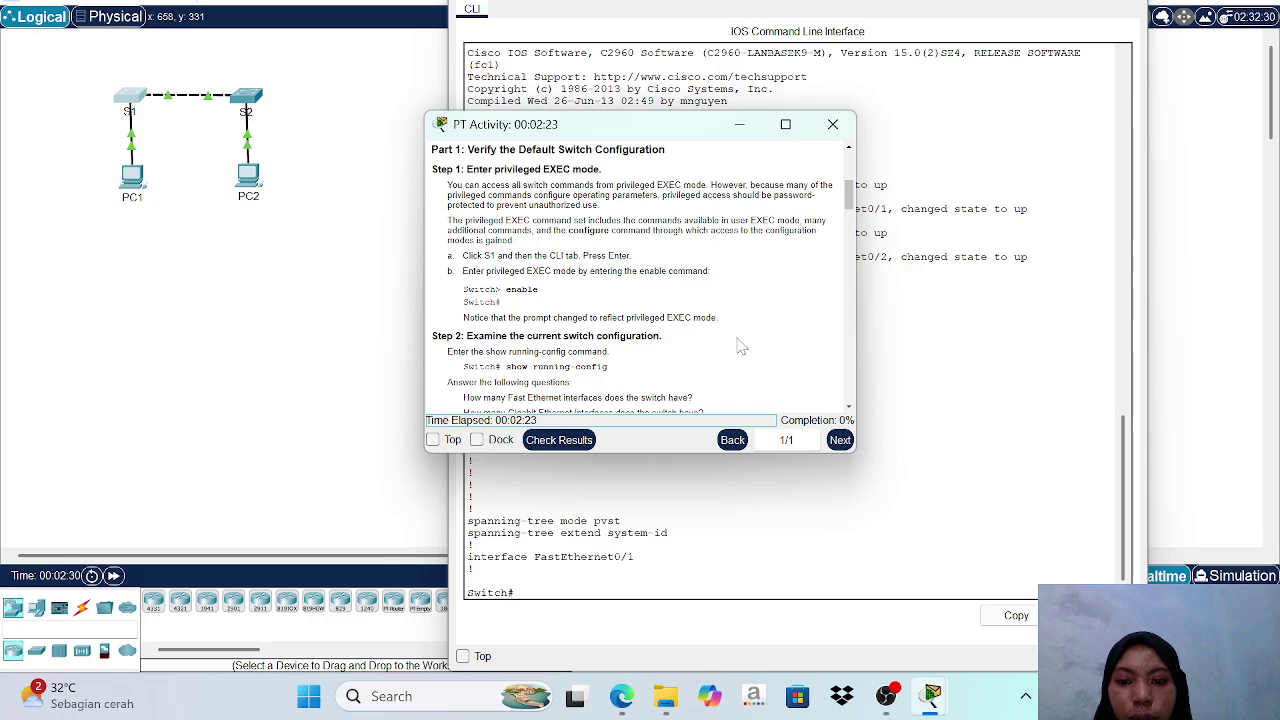
{"action": "scroll", "coordinate": [720, 332], "scroll_direction": "down", "scroll_amount": 3}
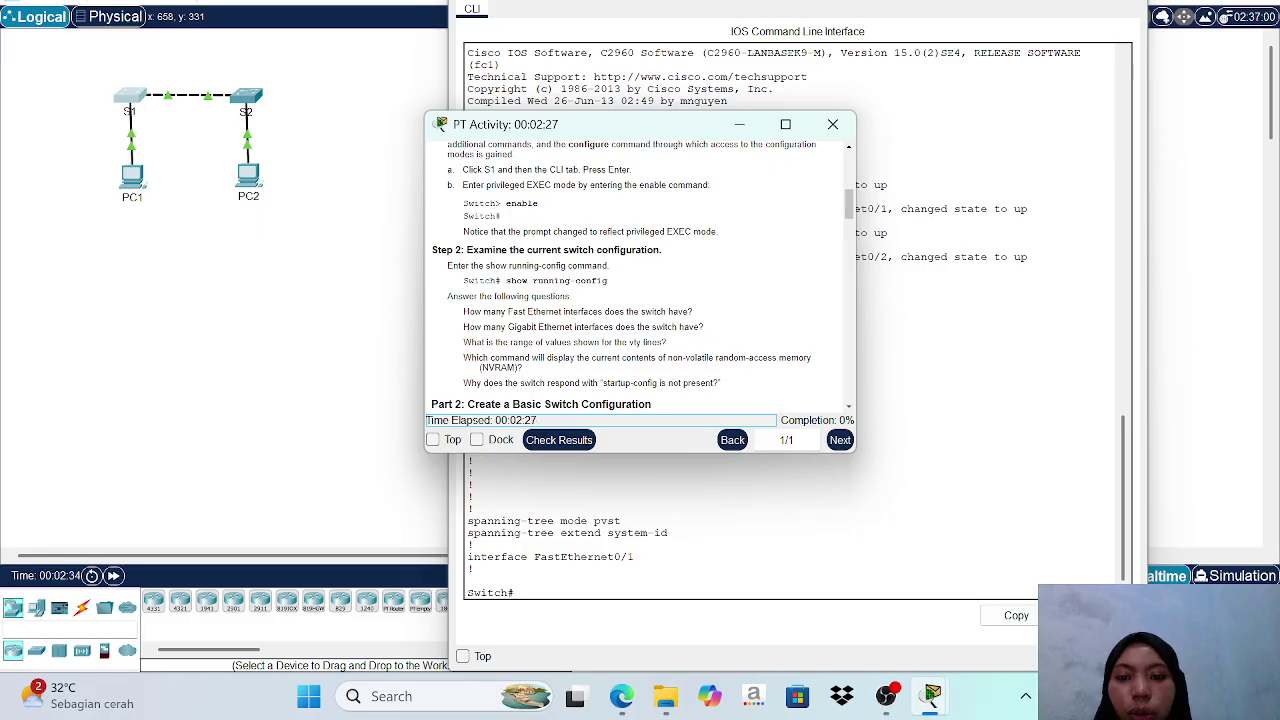
{"action": "scroll", "coordinate": [680, 372], "scroll_direction": "down", "scroll_amount": 6}
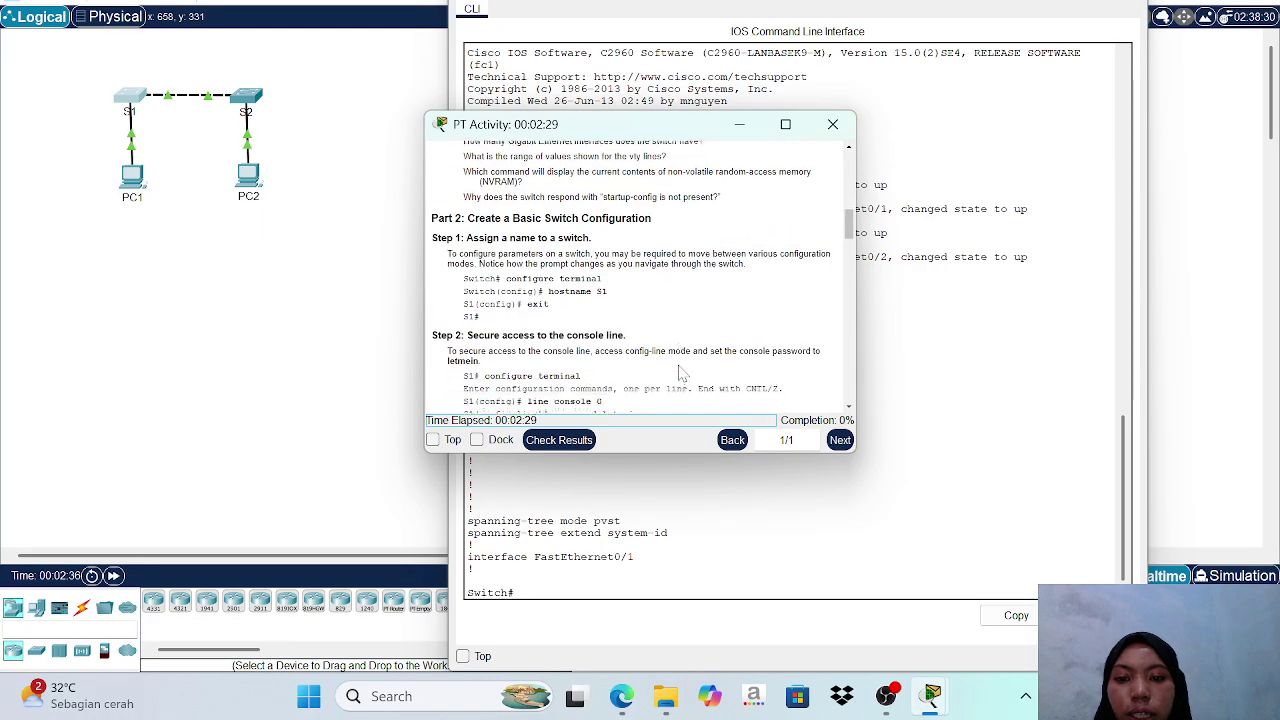
{"action": "scroll", "coordinate": [680, 372], "scroll_direction": "up", "scroll_amount": 1}
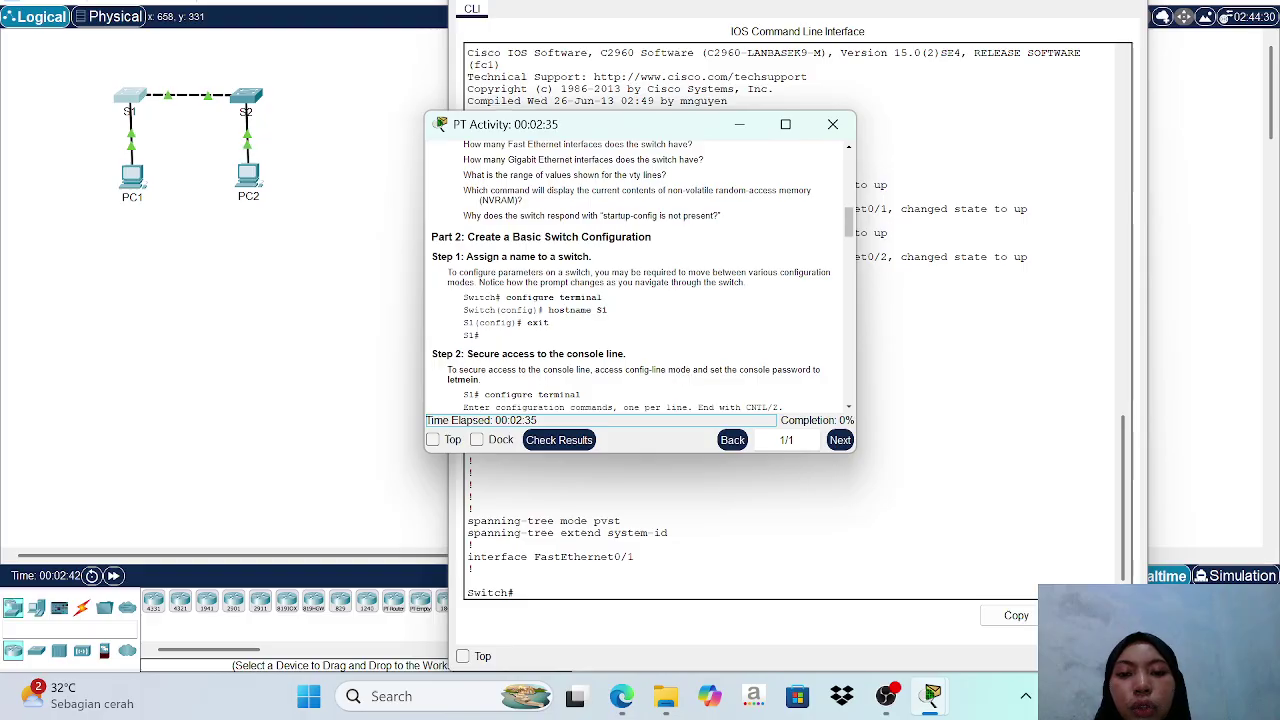
{"action": "left_click", "coordinate": [740, 126]}
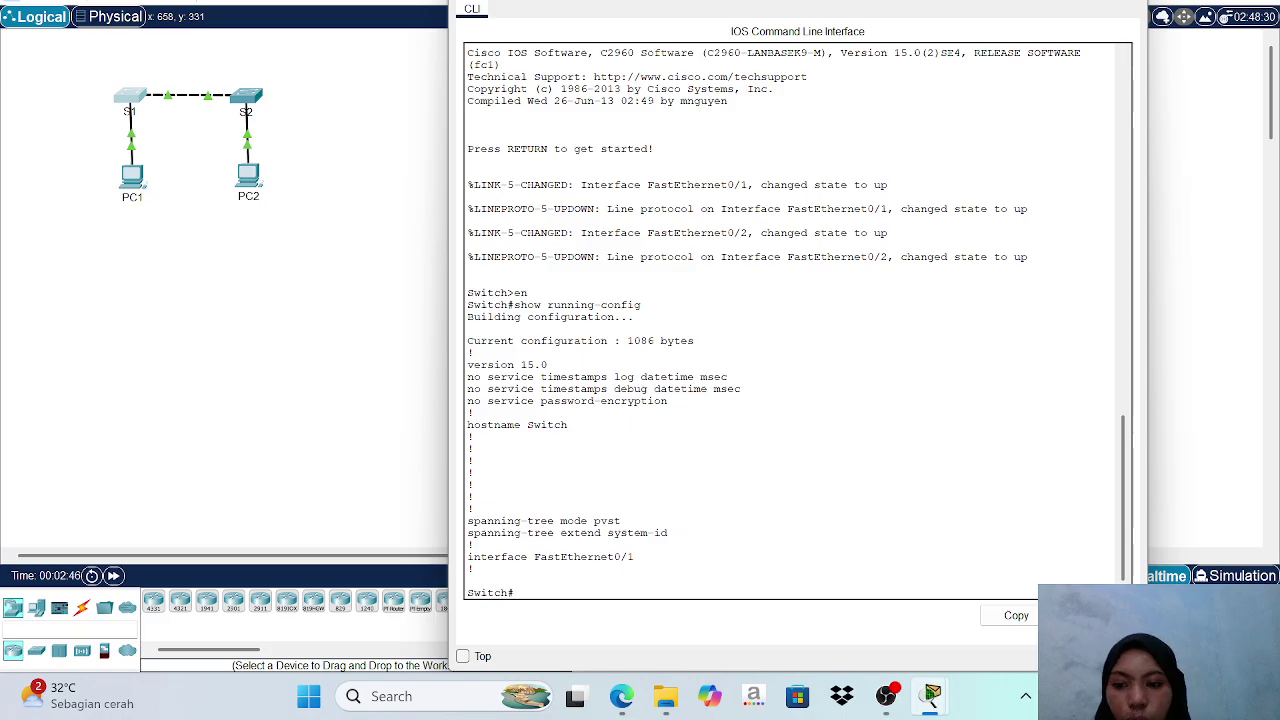
Set the switch hostname to S1 in global configuration mode, then return to the S1# prompt.
{"action": "type", "text": "c"}
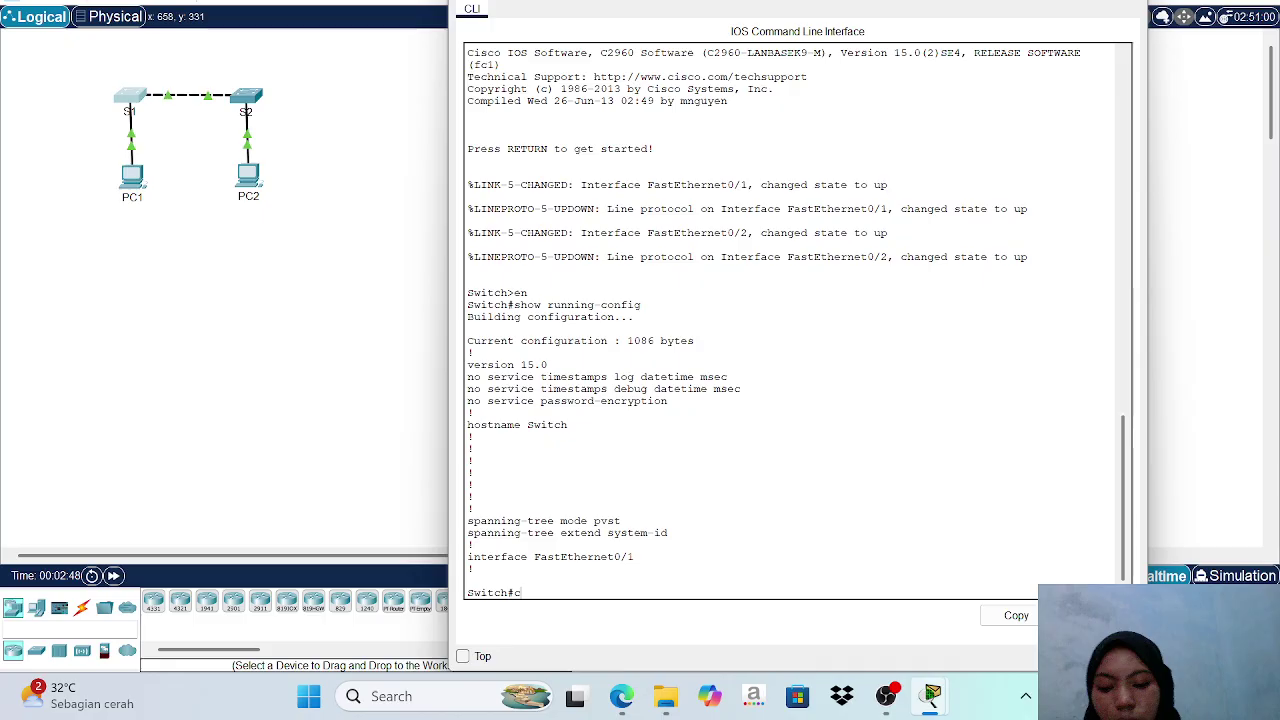
{"action": "type", "text": "onf t"}
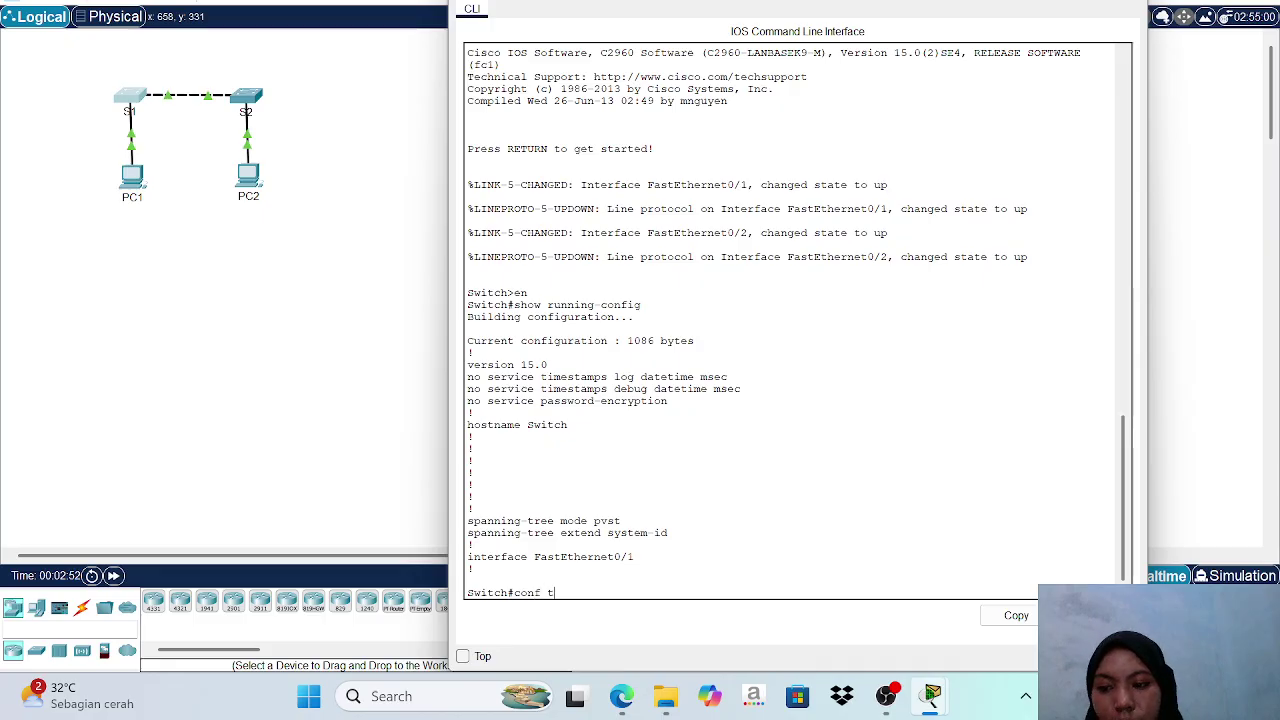
{"action": "key", "text": "Return"}
{"action": "type", "text": "h"}
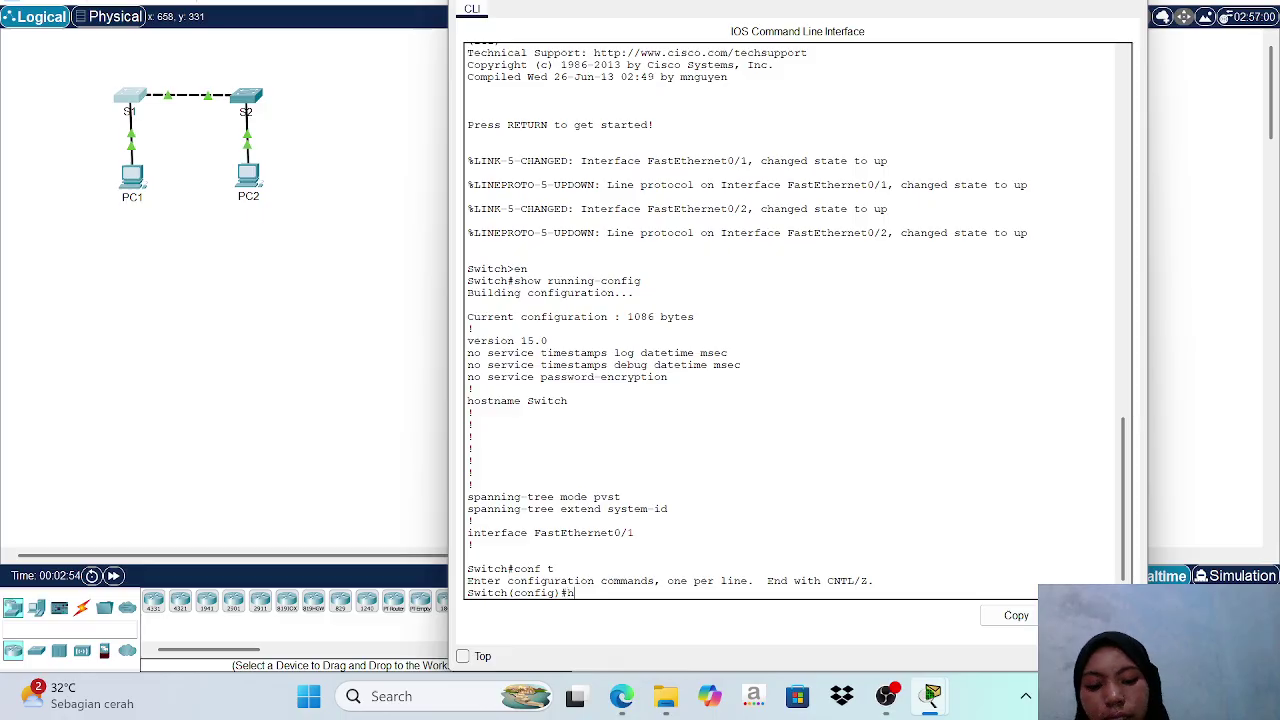
{"action": "type", "text": "ost"}
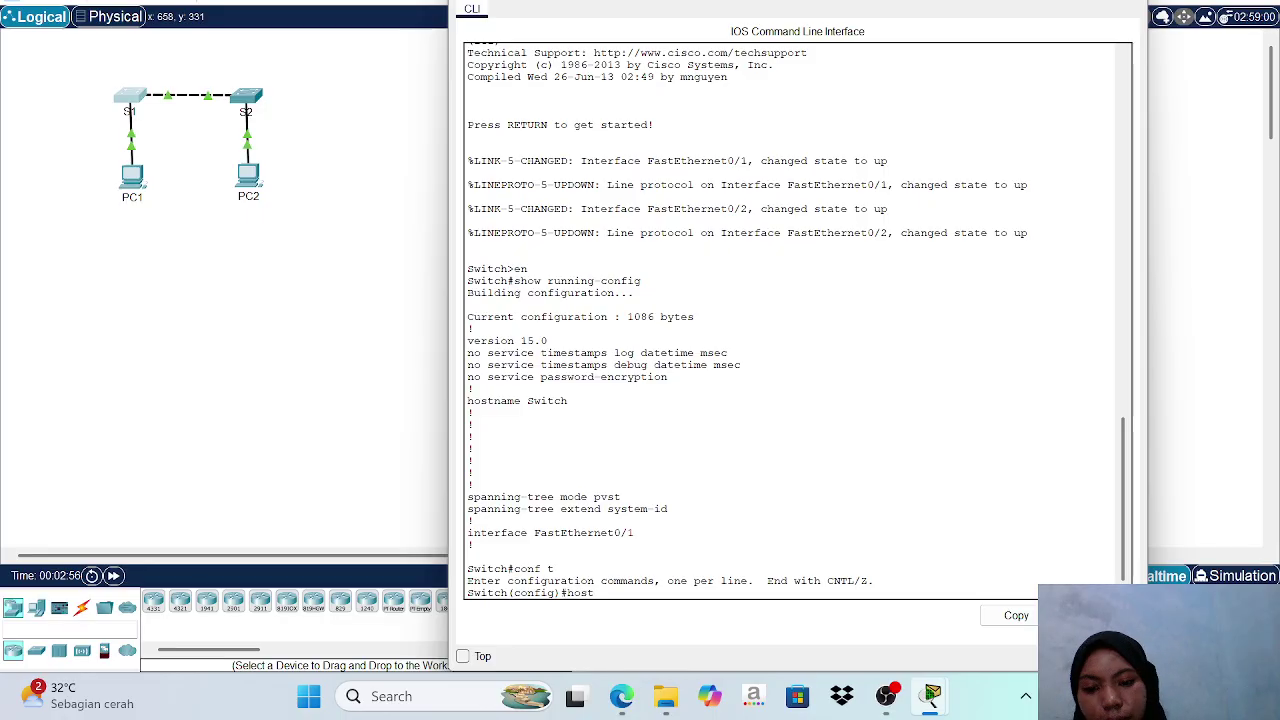
{"action": "type", "text": "name S1"}
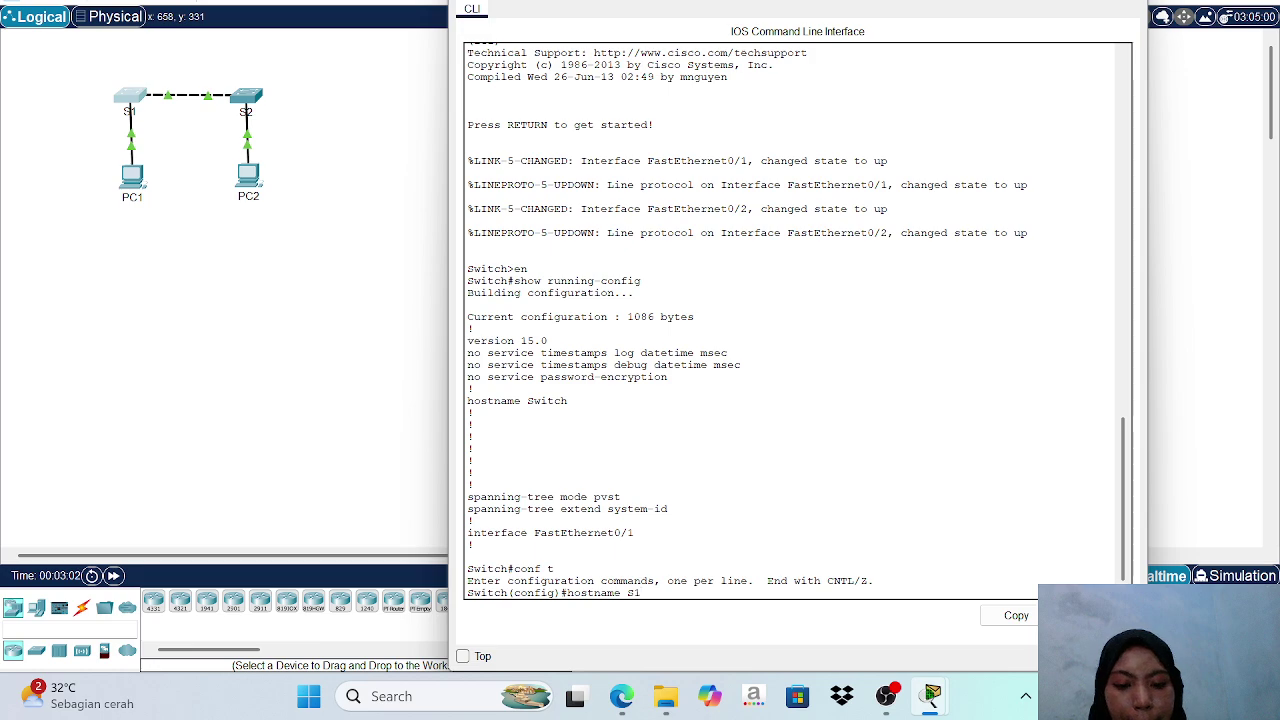
{"action": "key", "text": "Return"}
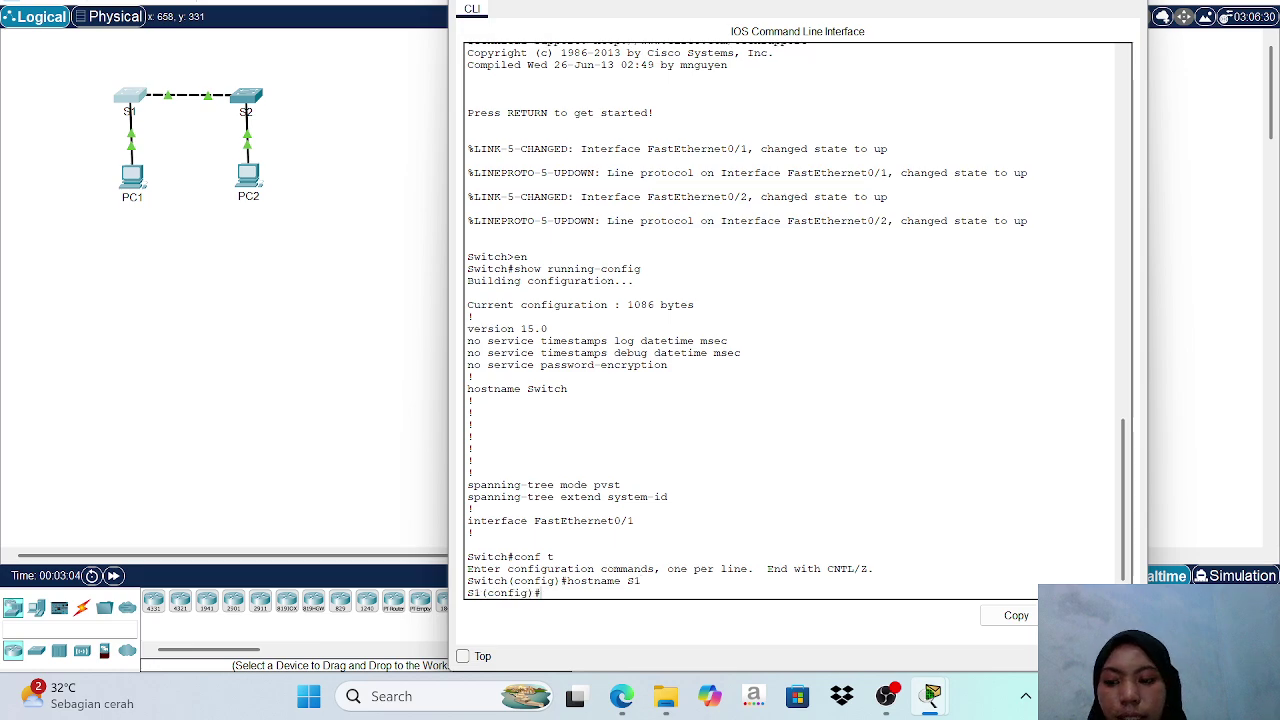
{"action": "type", "text": "e"}
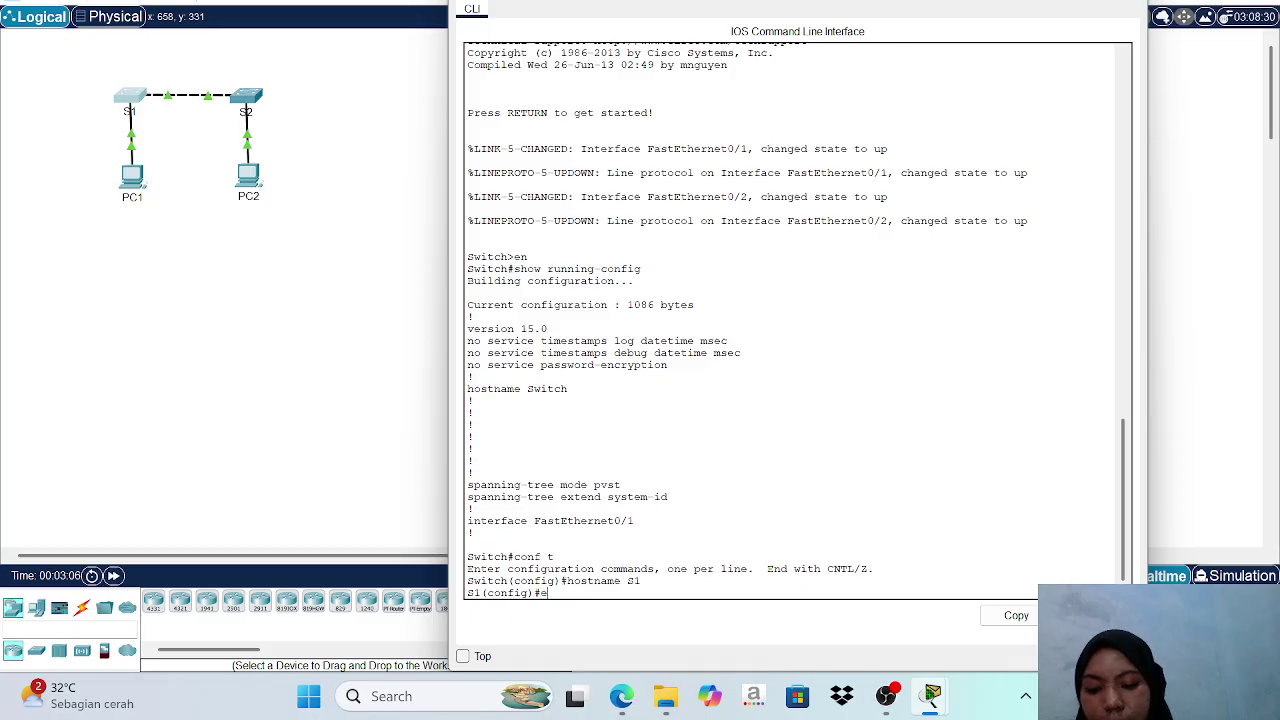
{"action": "type", "text": "nd"}
{"action": "key", "text": "Return"}
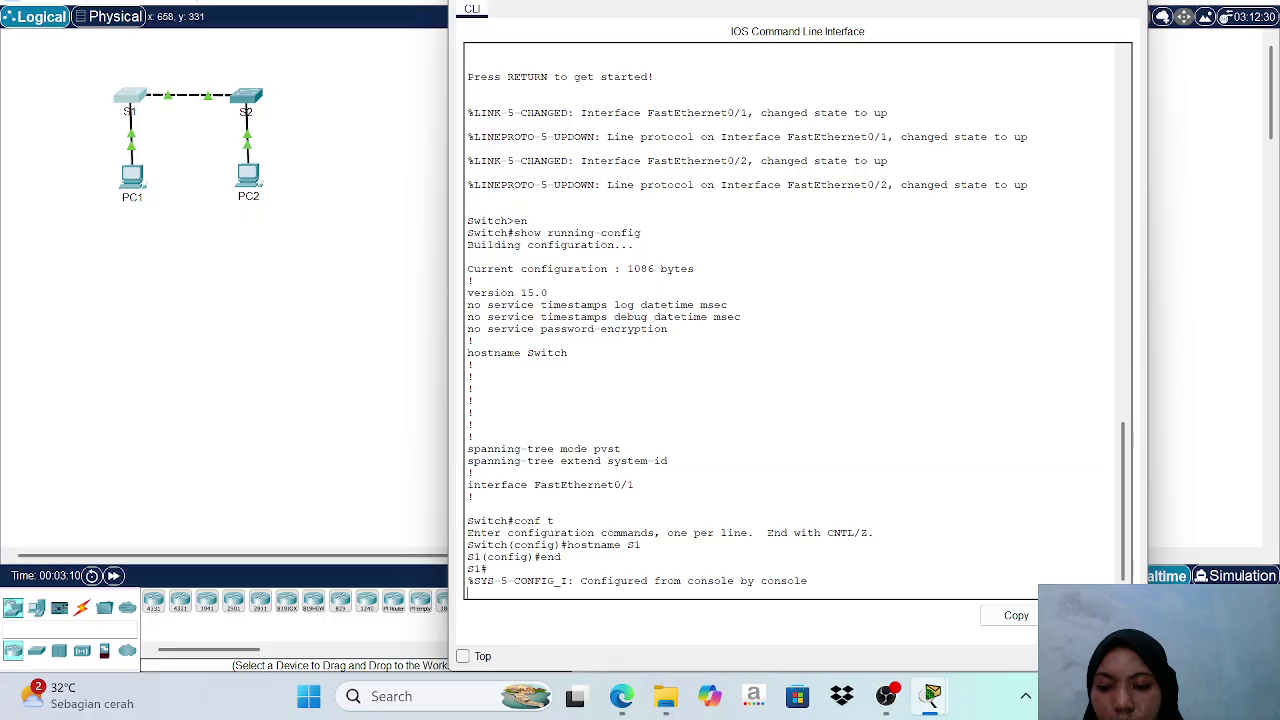
{"action": "key", "text": "Return"}
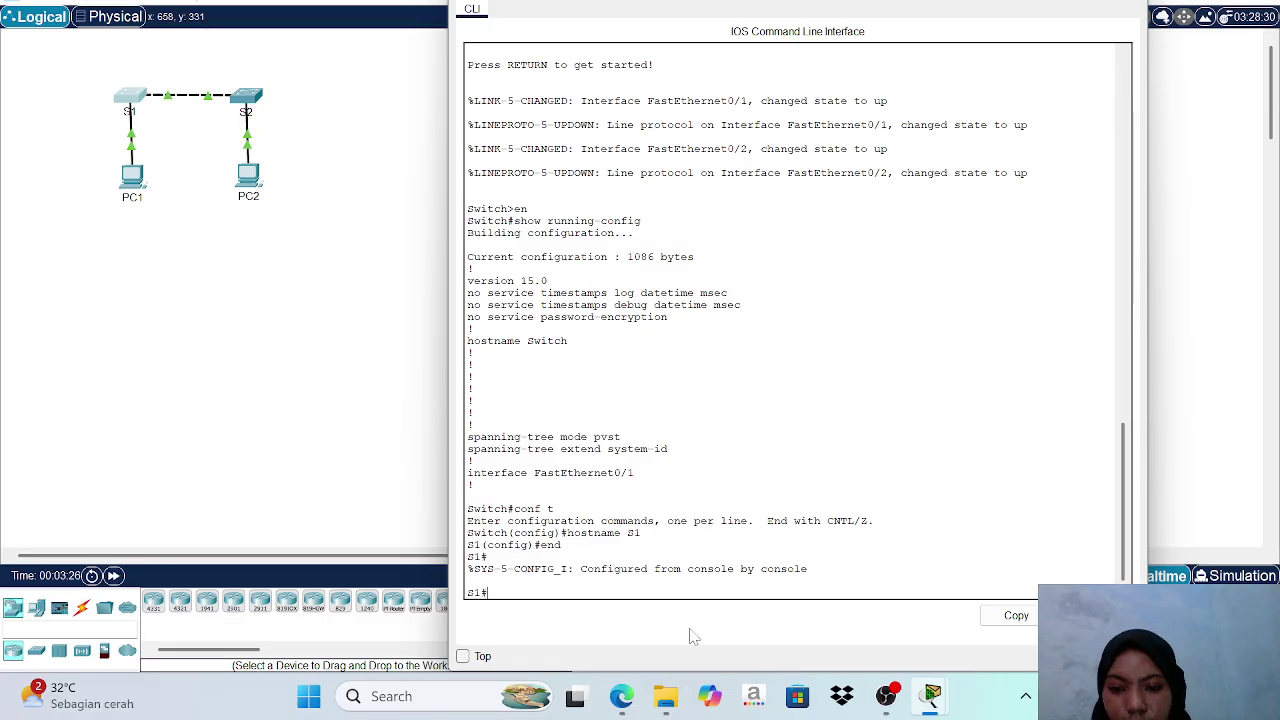
Show the Step 2 console-securing instructions top-left beside the CLI and begin typing 'conf t'.
{"action": "mouse_move", "coordinate": [928, 700]}
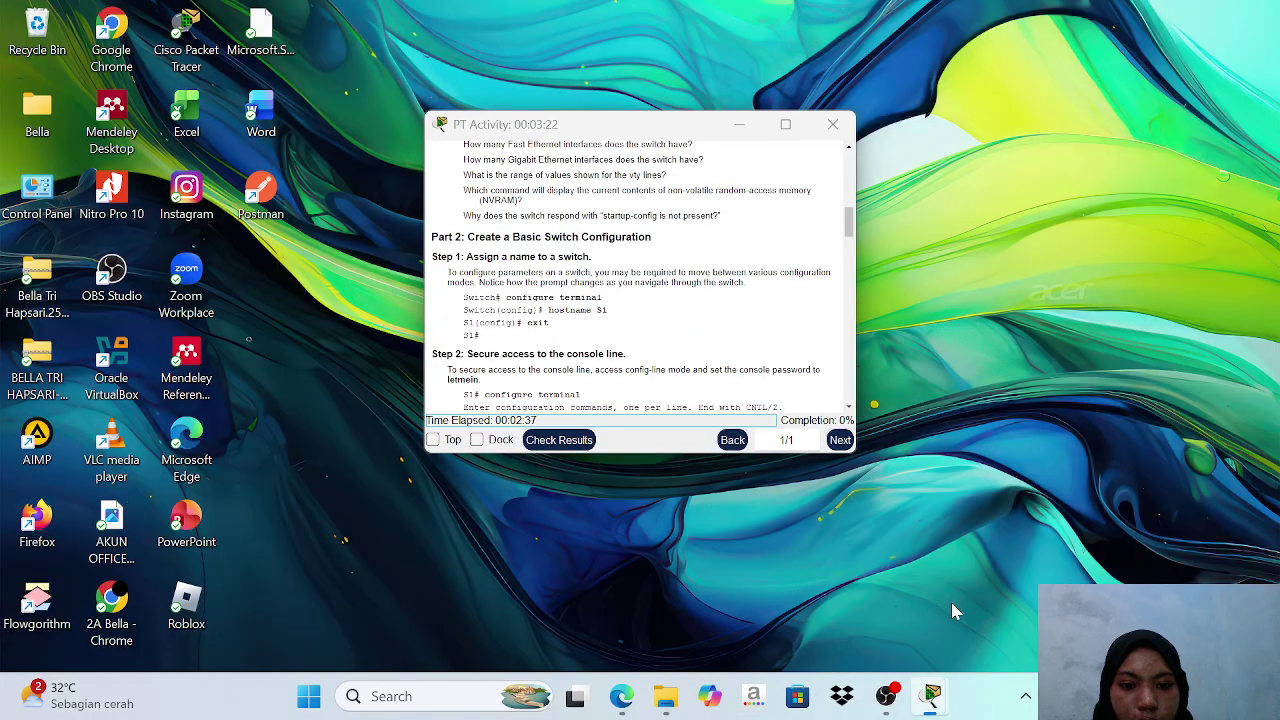
{"action": "left_click", "coordinate": [957, 612]}
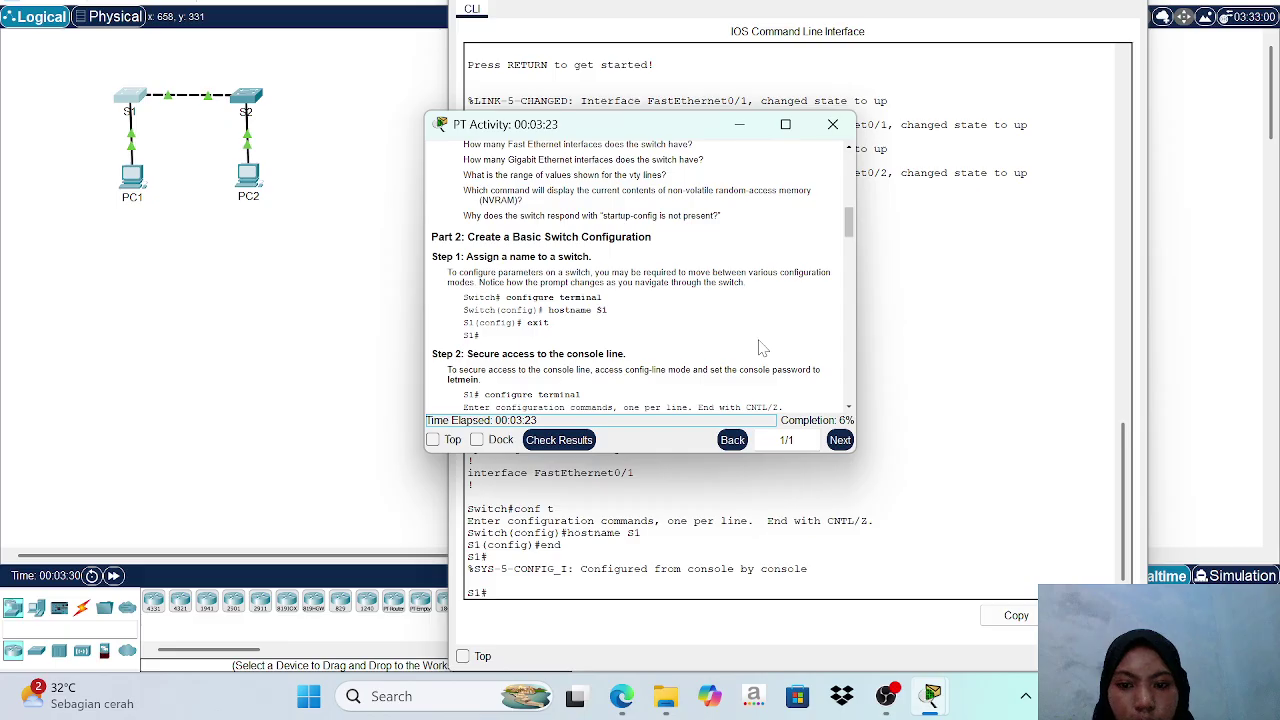
{"action": "scroll", "coordinate": [760, 346], "scroll_direction": "down", "scroll_amount": 1}
{"action": "scroll", "coordinate": [760, 346], "scroll_direction": "down", "scroll_amount": 1}
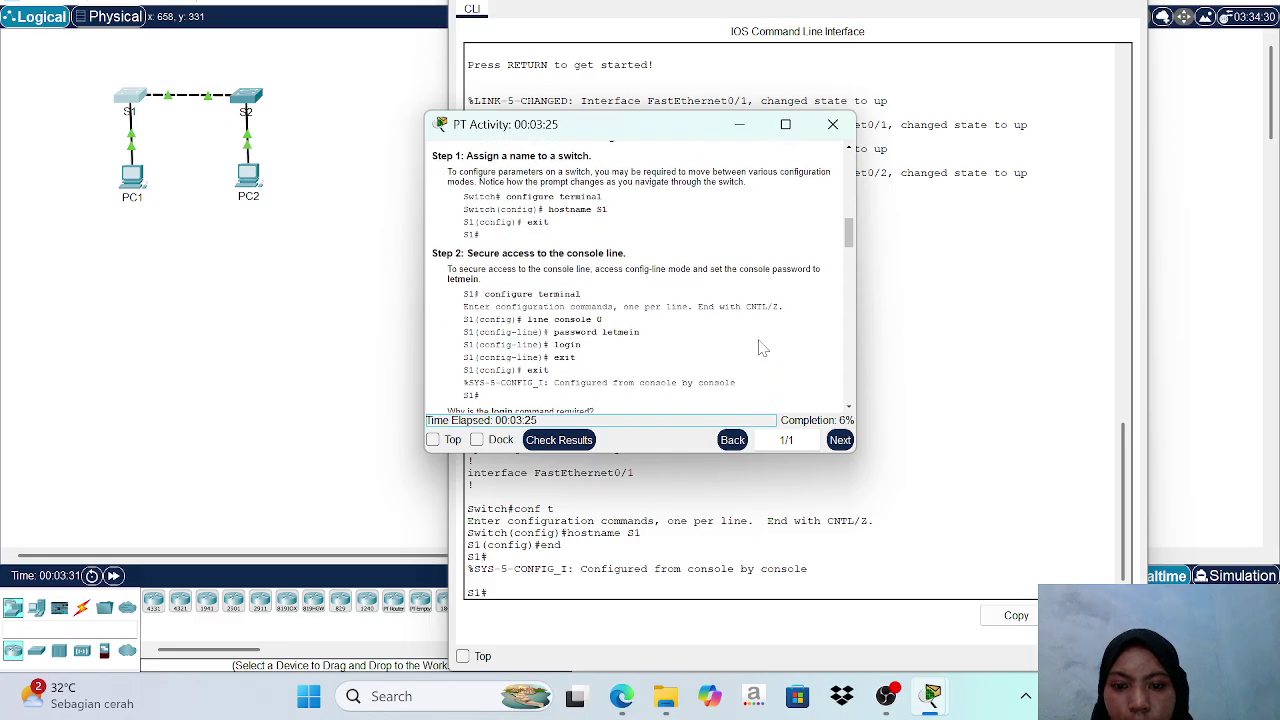
{"action": "scroll", "coordinate": [760, 346], "scroll_direction": "down", "scroll_amount": 1}
{"action": "scroll", "coordinate": [760, 346], "scroll_direction": "down", "scroll_amount": 1}
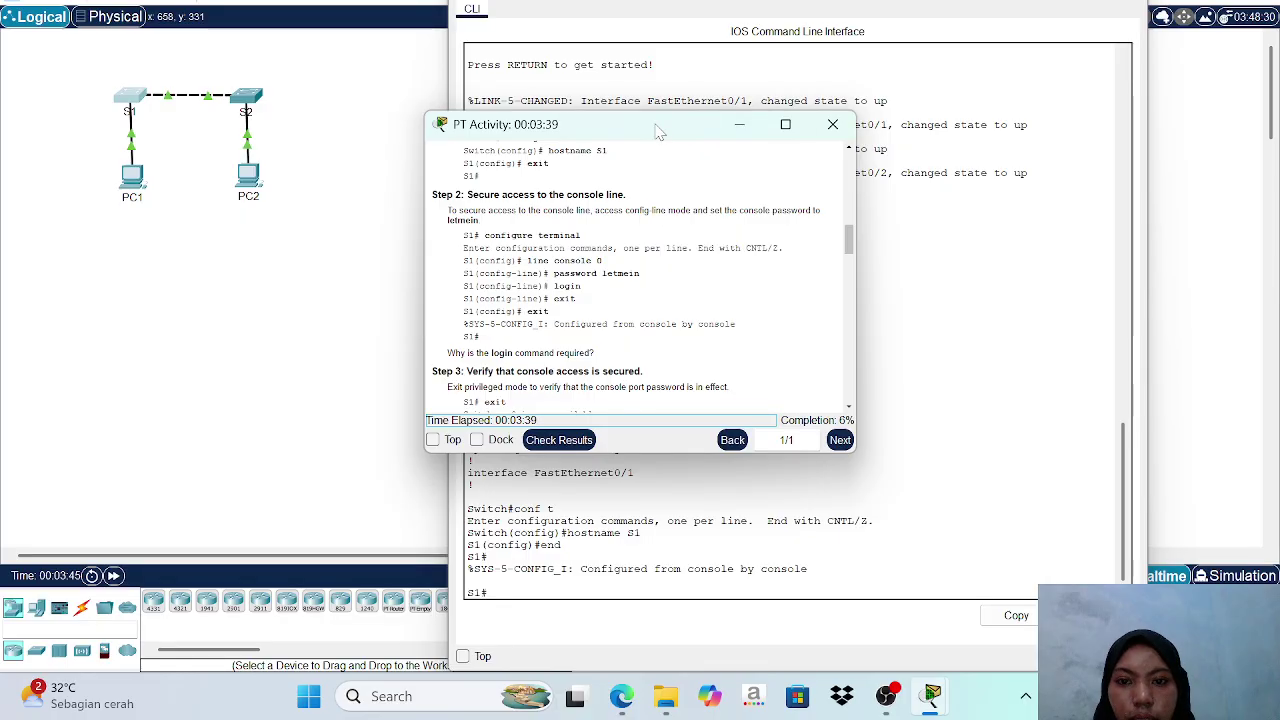
{"action": "left_click_drag", "start_coordinate": [662, 135], "coordinate": [260, 38]}
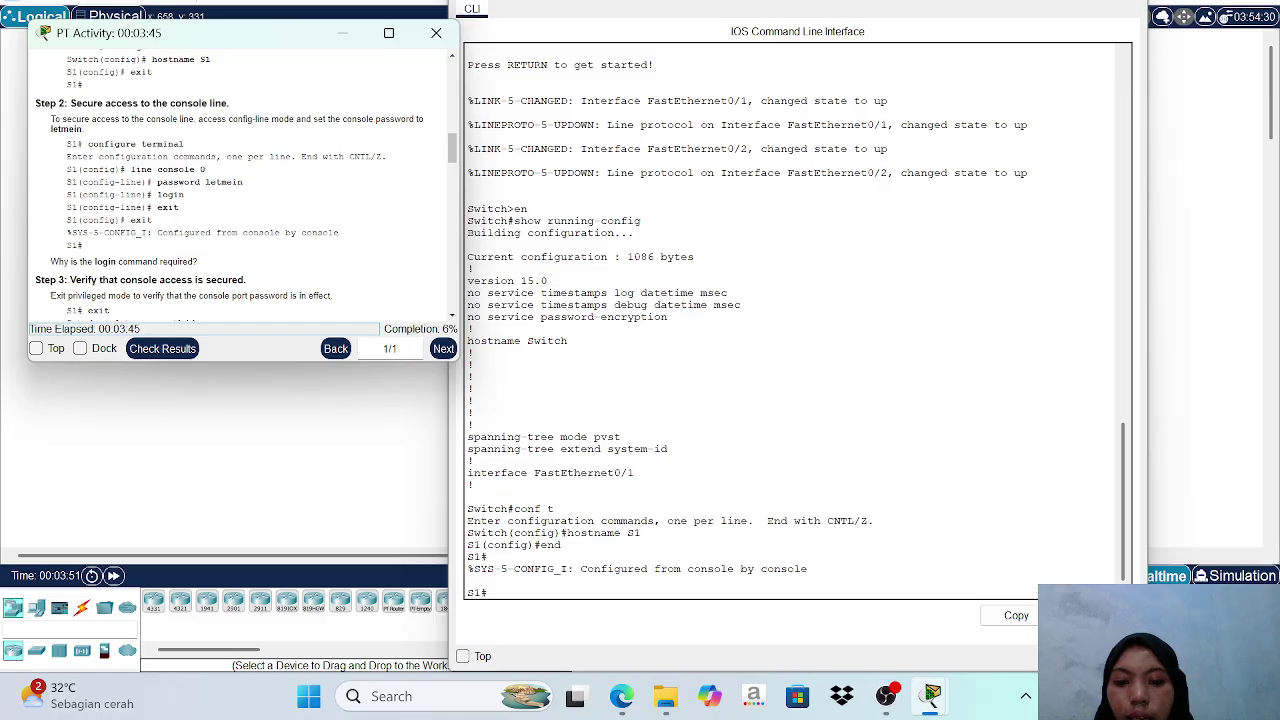
{"action": "left_click", "coordinate": [490, 592]}
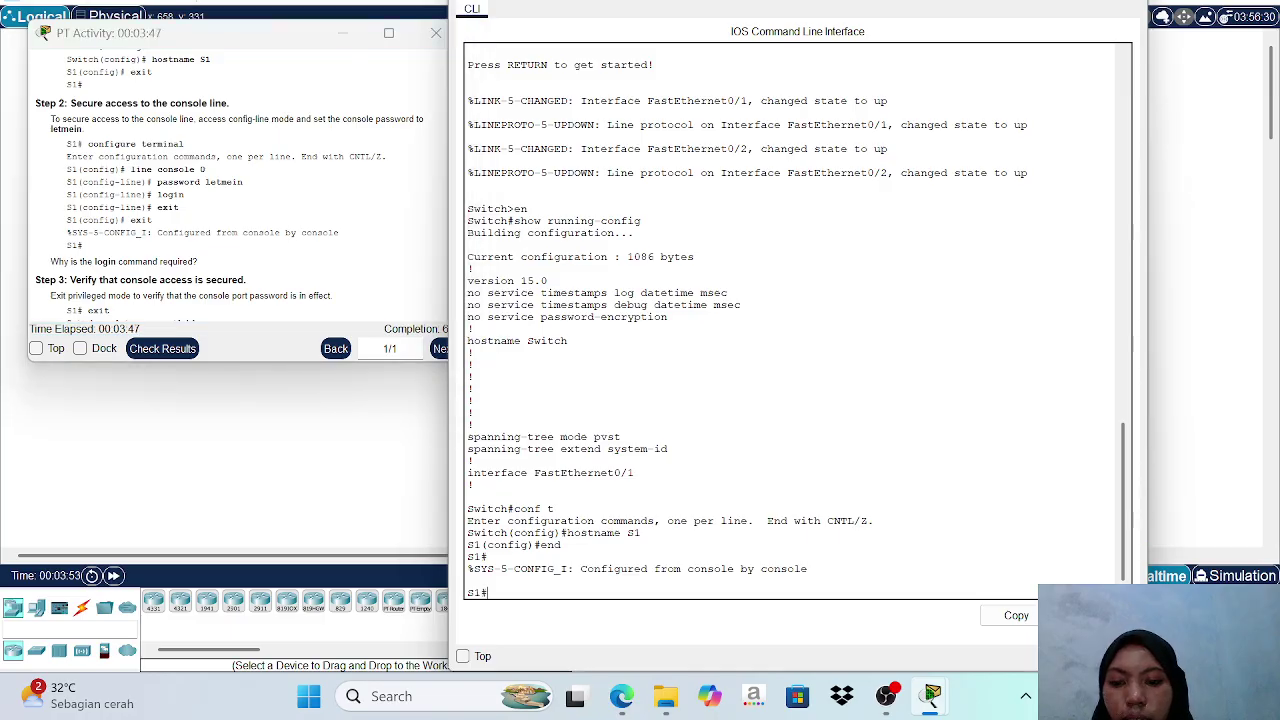
{"action": "type", "text": "con"}
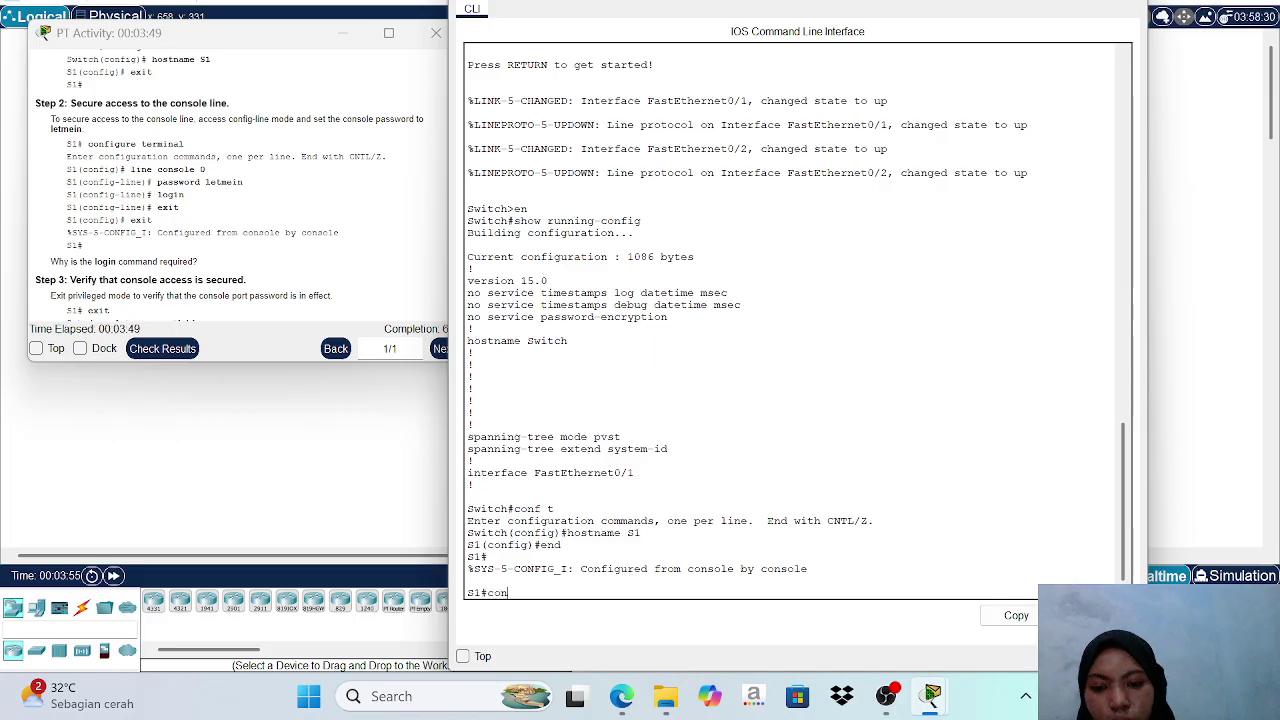
{"action": "type", "text": "f t"}
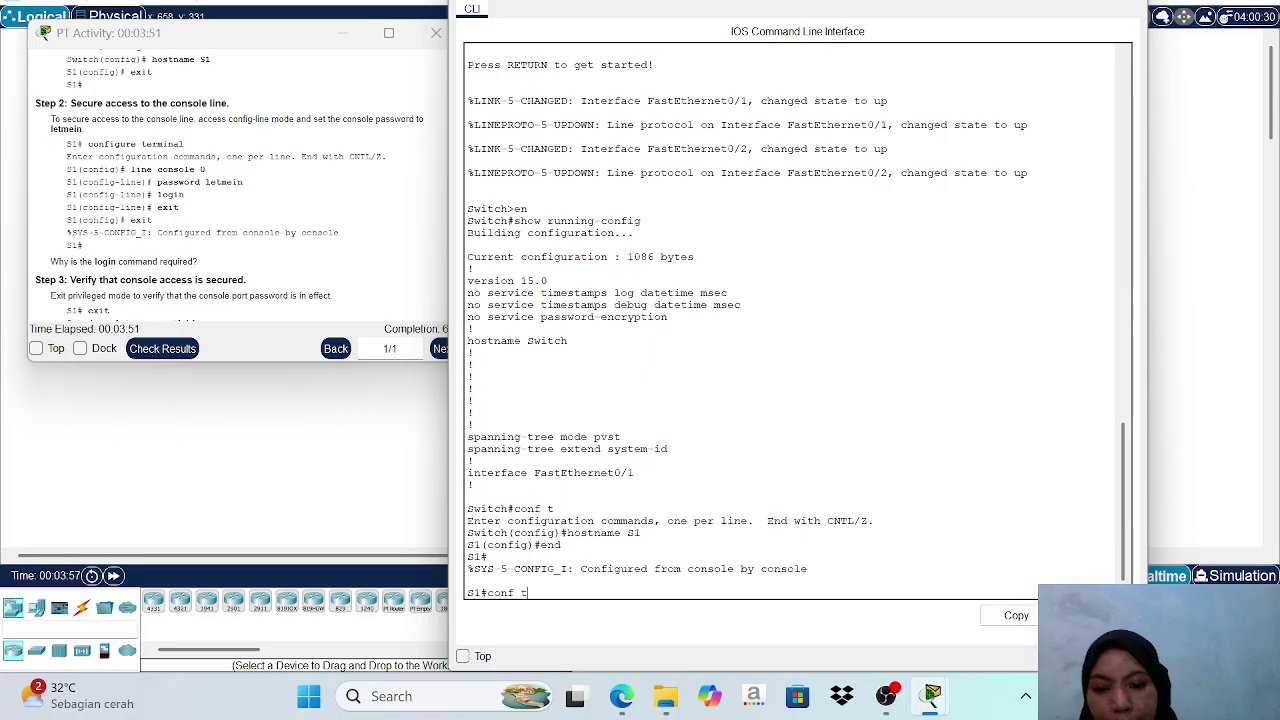
Give S1's line console 0 a password, require login, and return to the S1# prompt.
{"action": "key", "text": "Return"}
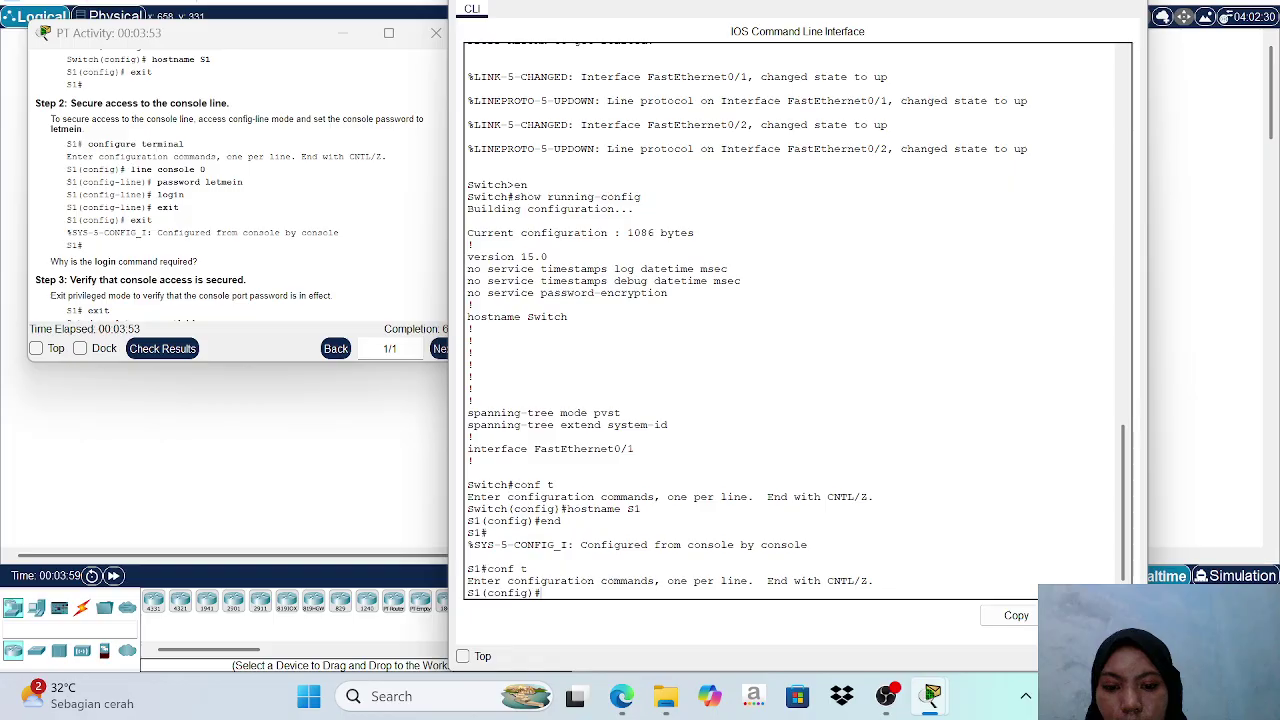
{"action": "type", "text": "l"}
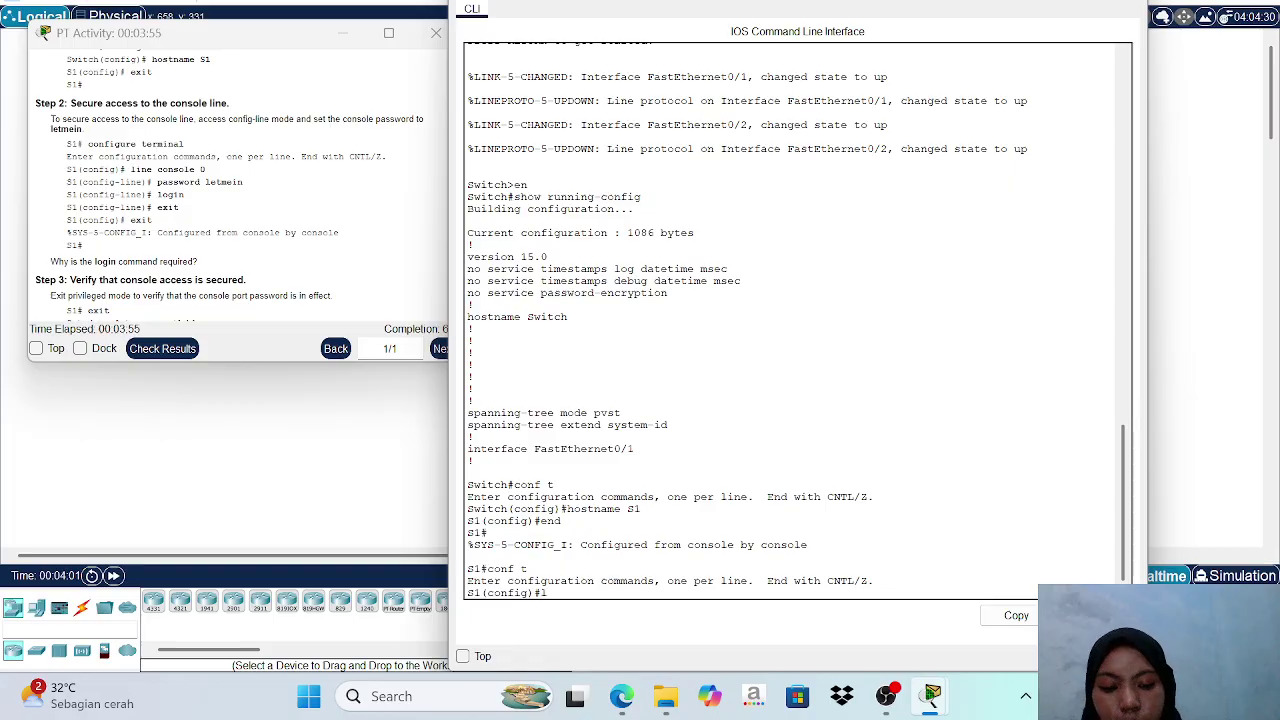
{"action": "type", "text": "ine c"}
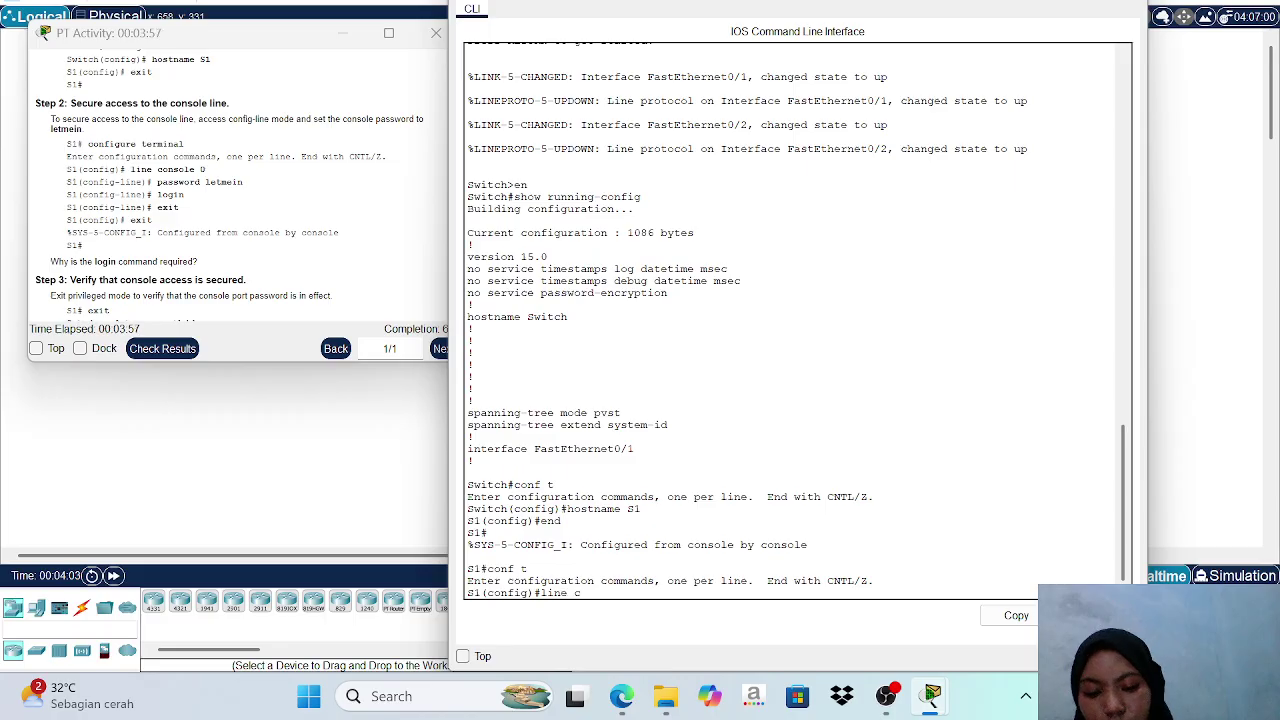
{"action": "type", "text": "onsole"}
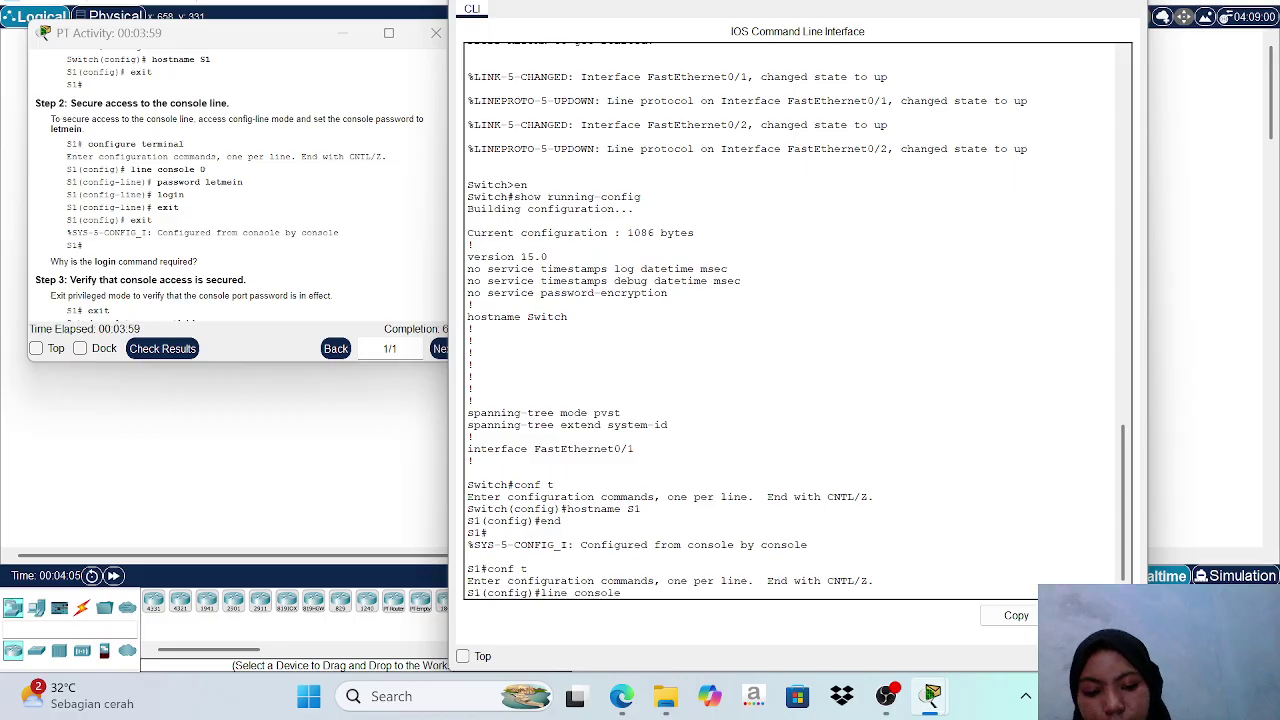
{"action": "type", "text": " 0"}
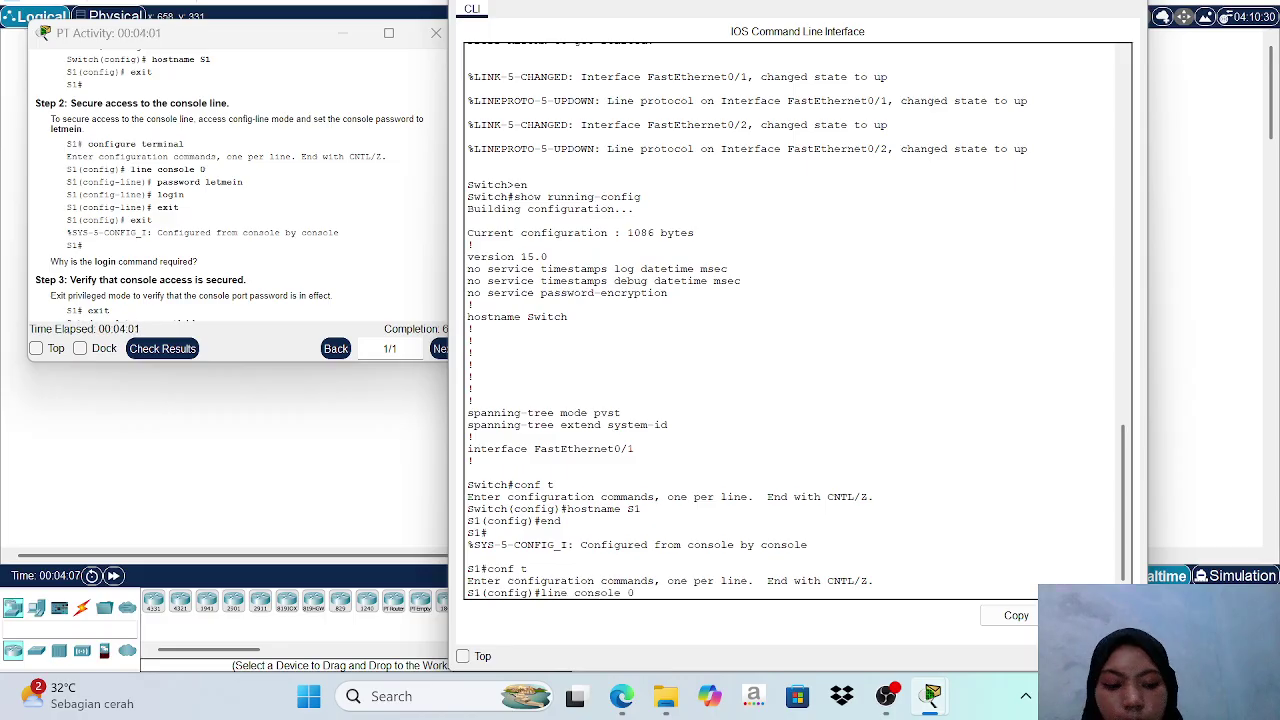
{"action": "key", "text": "Return"}
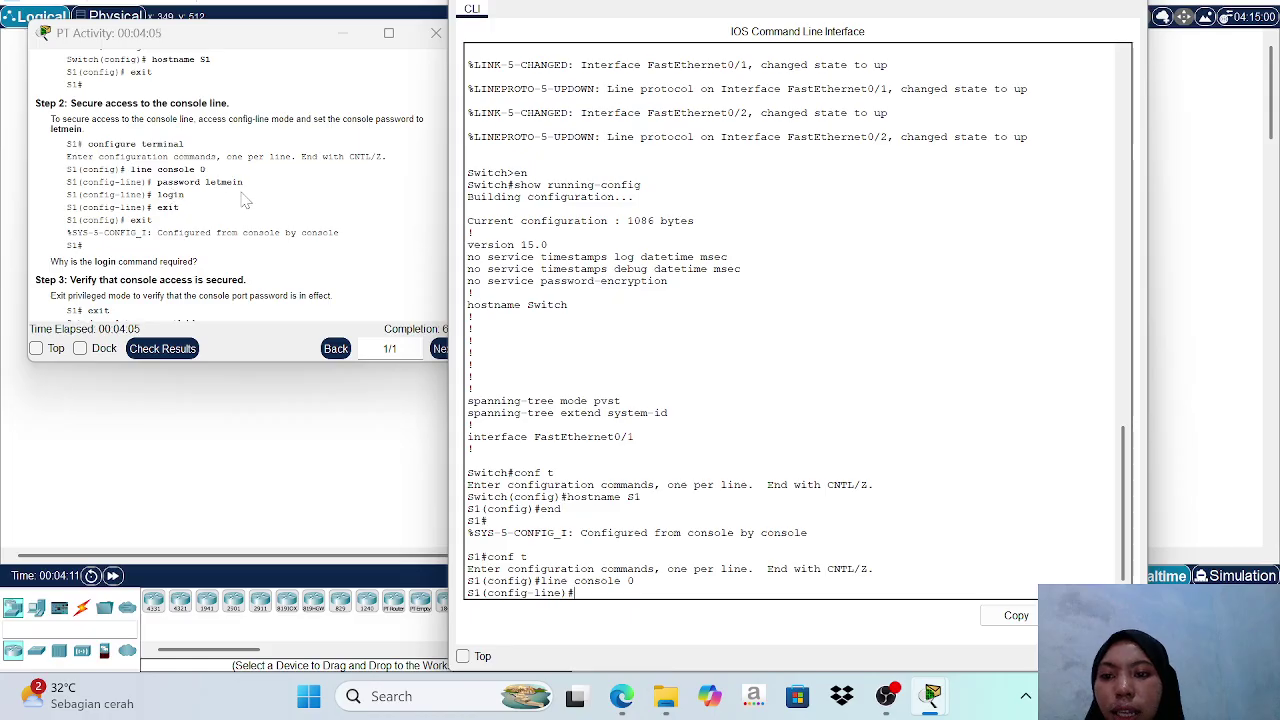
{"action": "type", "text": "p"}
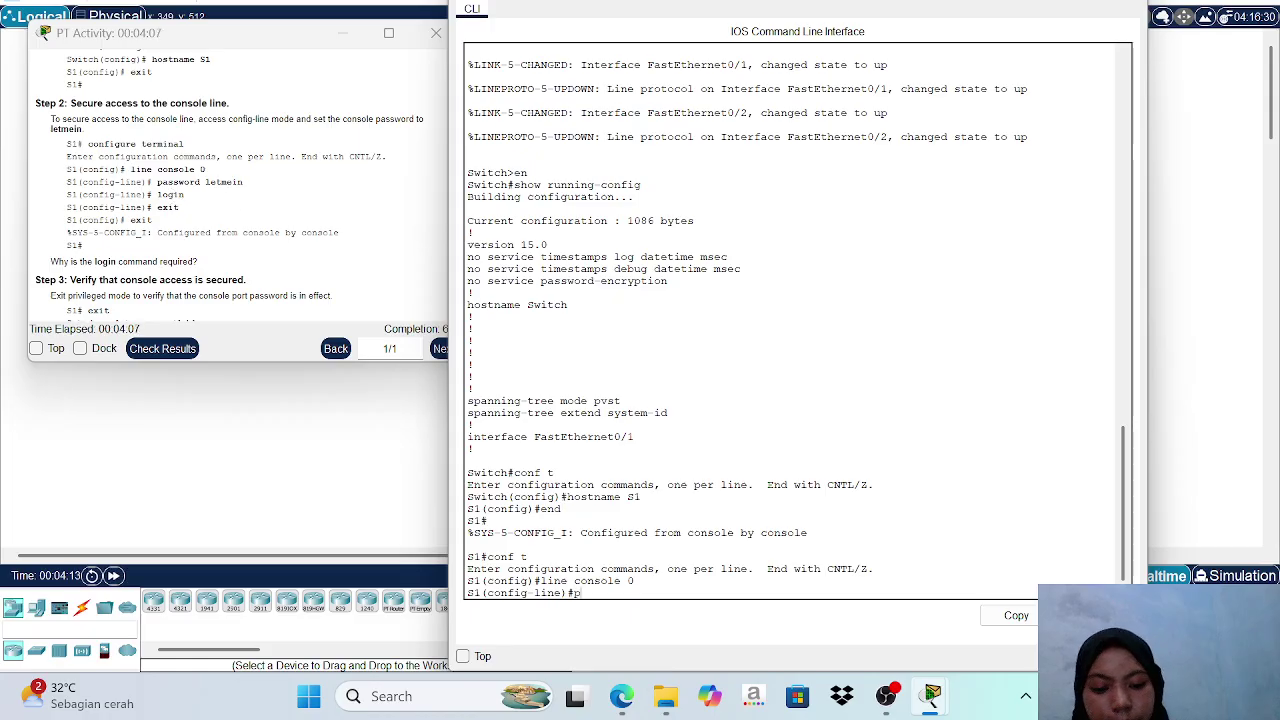
{"action": "type", "text": "asswo"}
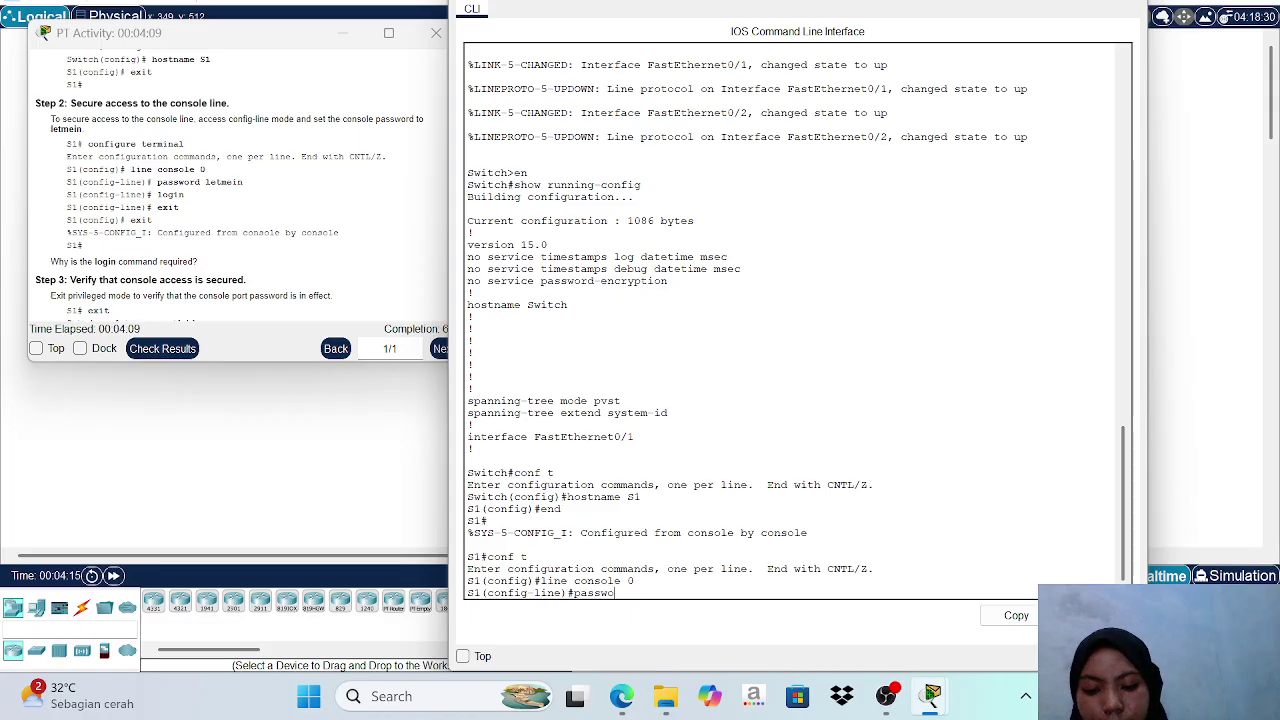
{"action": "type", "text": "rd let"}
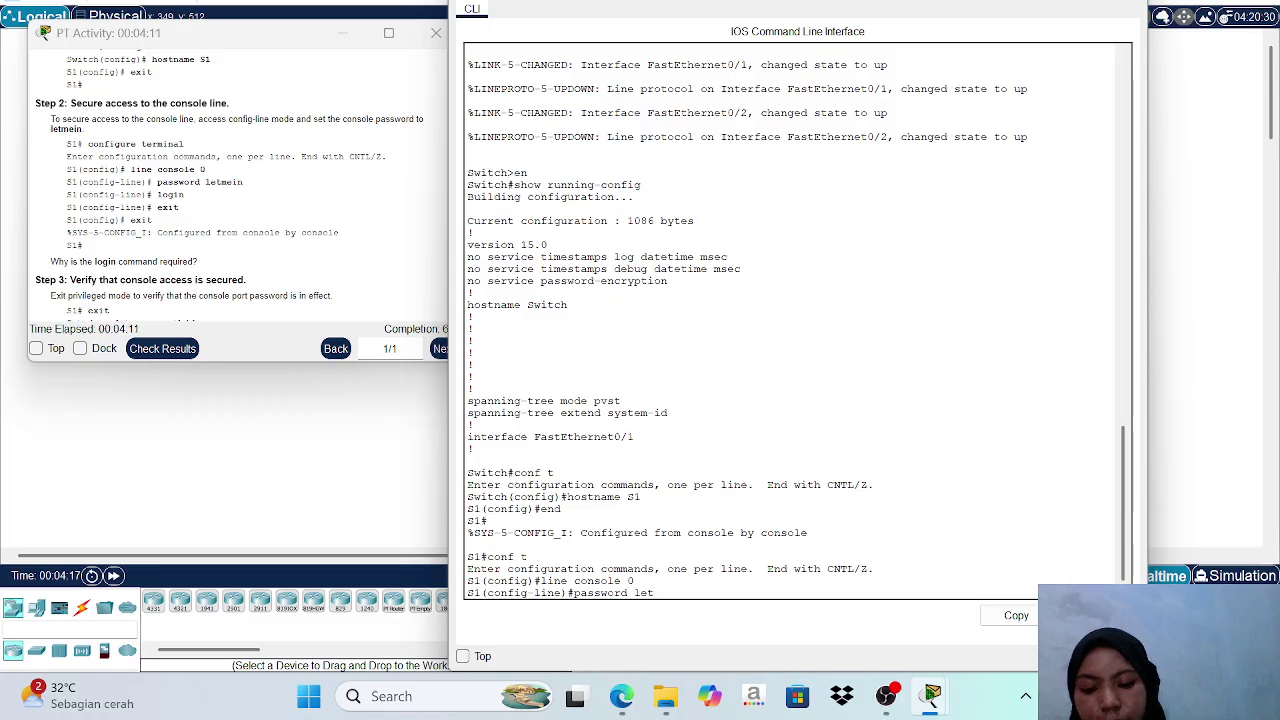
{"action": "type", "text": "mein"}
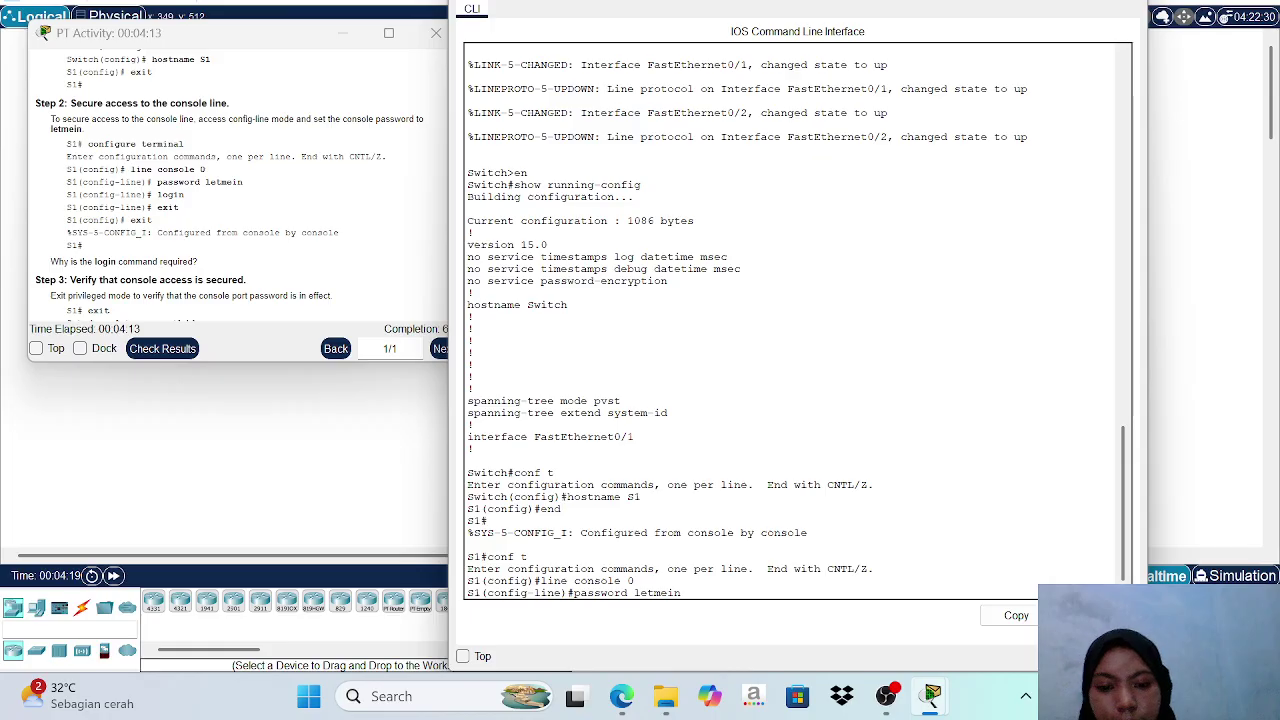
{"action": "key", "text": "Return"}
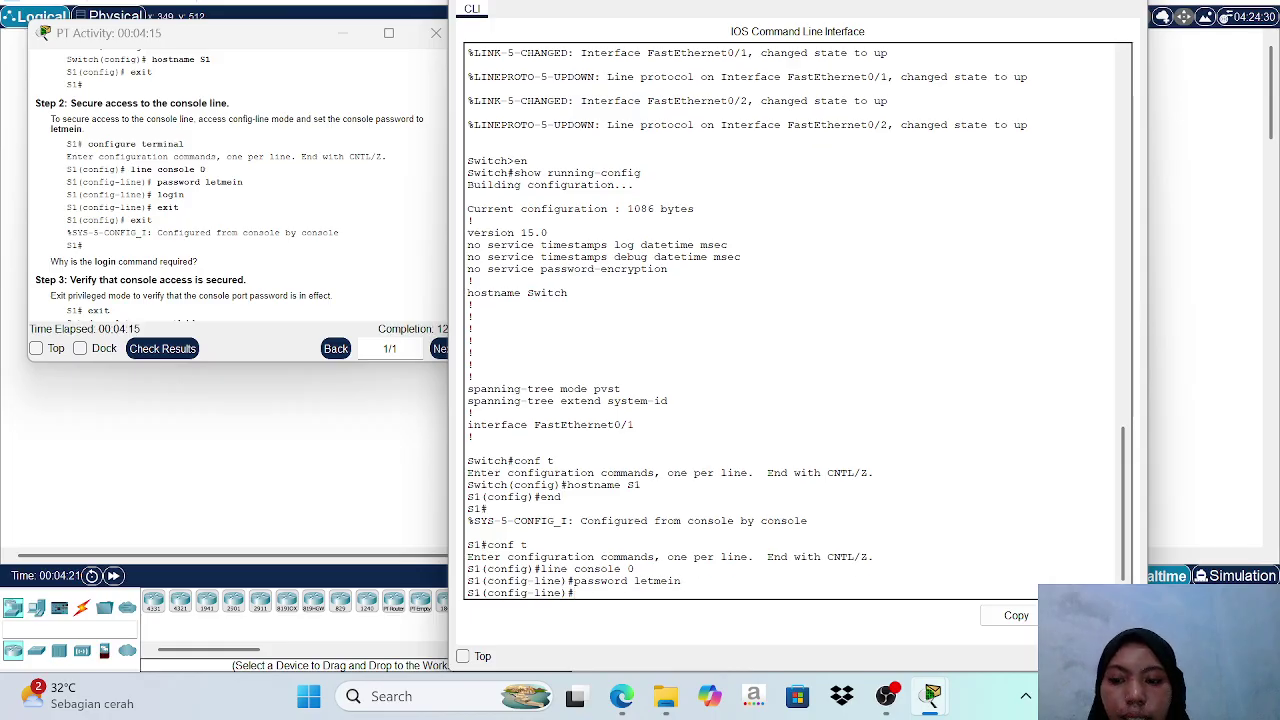
{"action": "type", "text": "lo"}
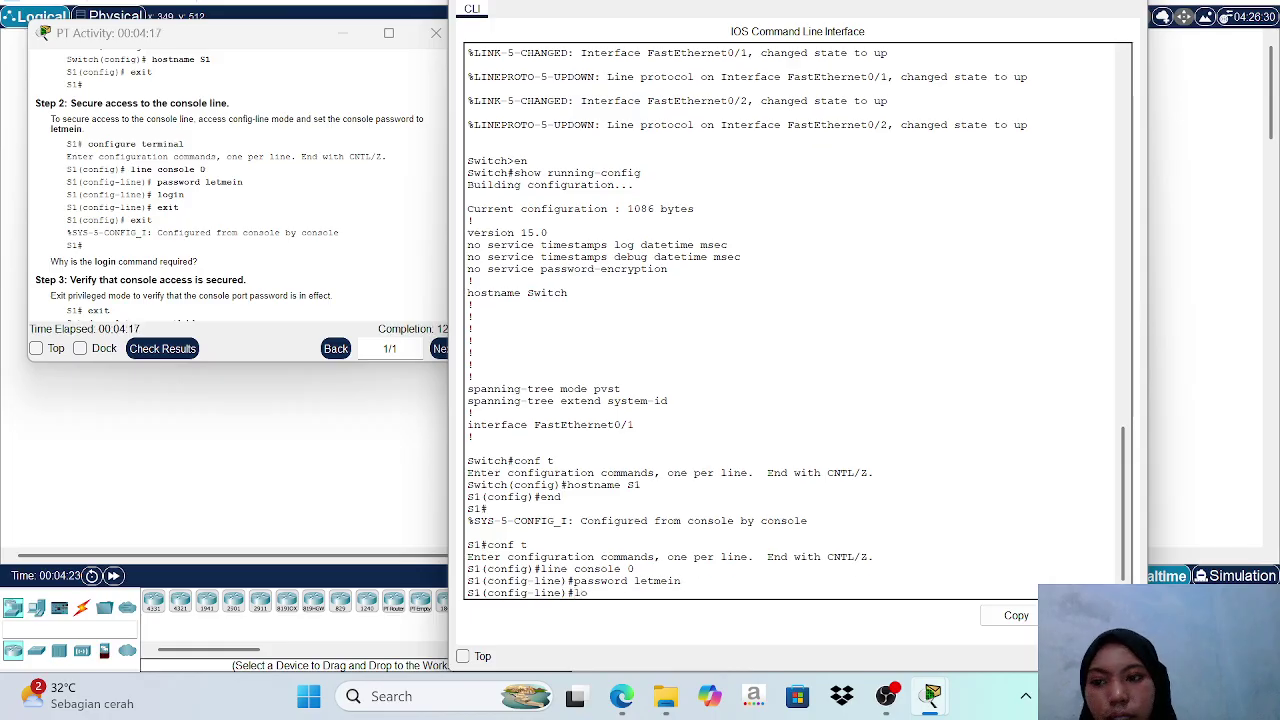
{"action": "type", "text": "gin"}
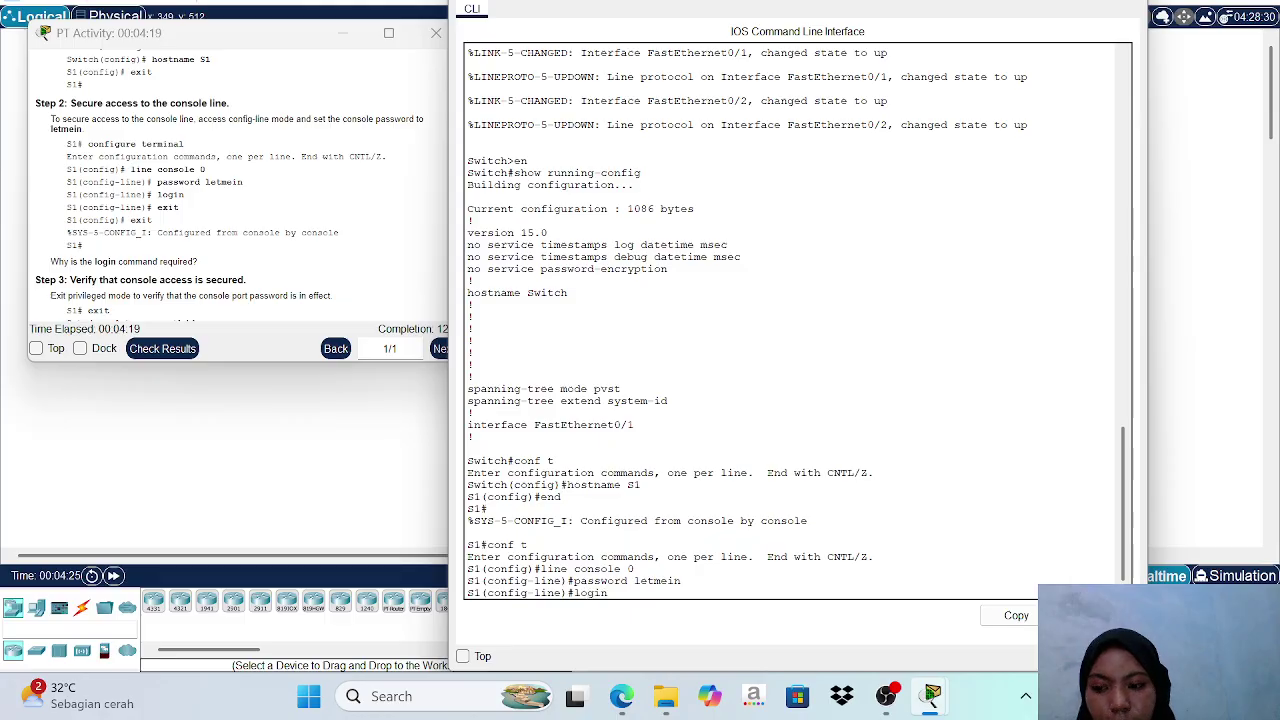
{"action": "key", "text": "Return"}
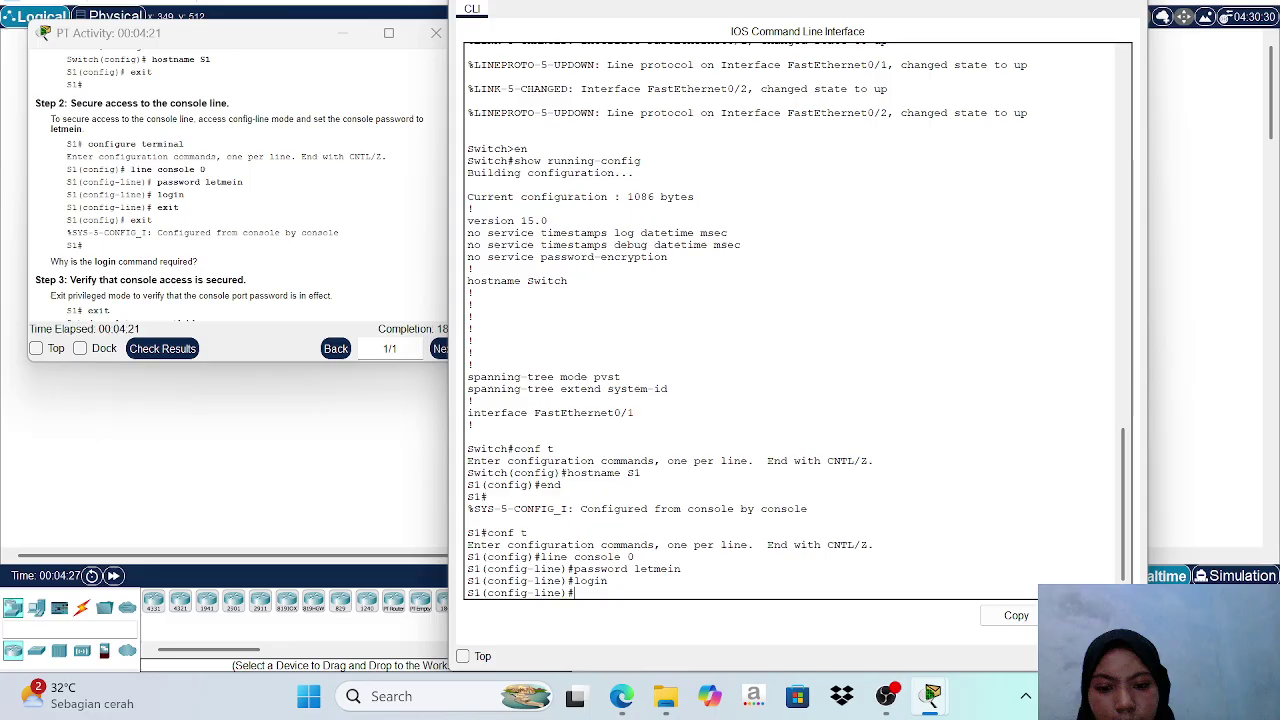
{"action": "type", "text": "end"}
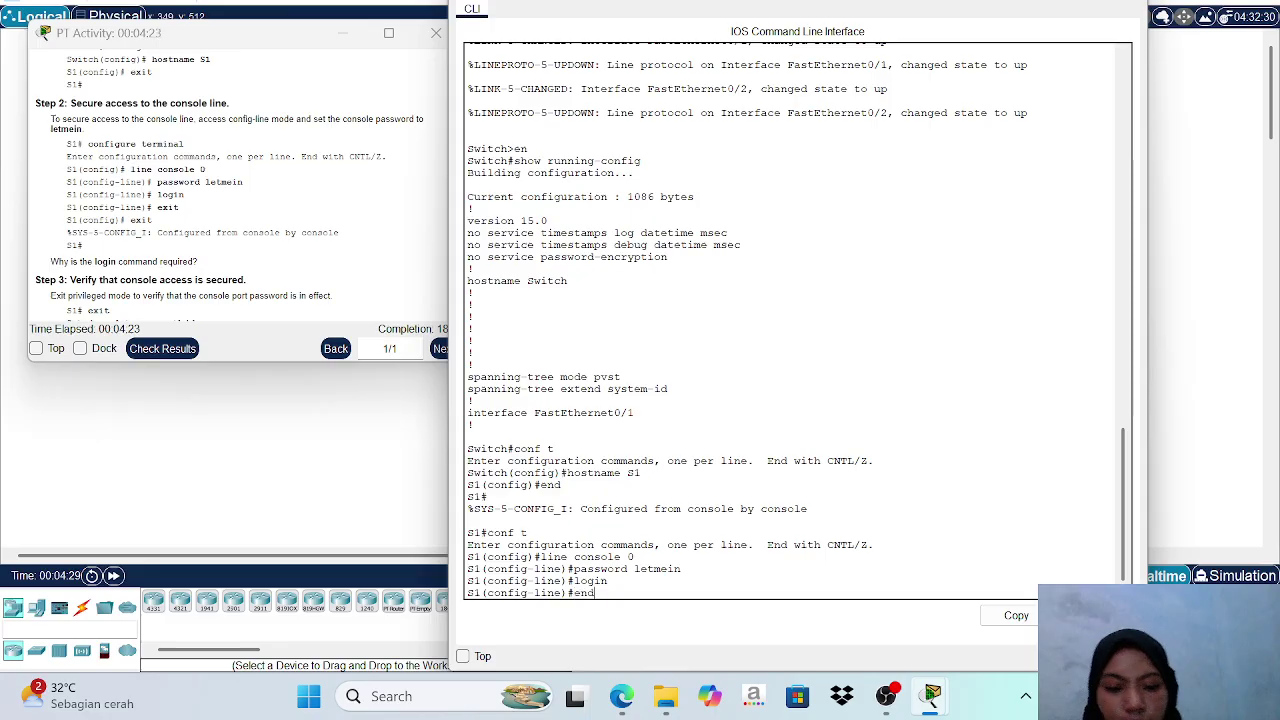
{"action": "key", "text": "Return"}
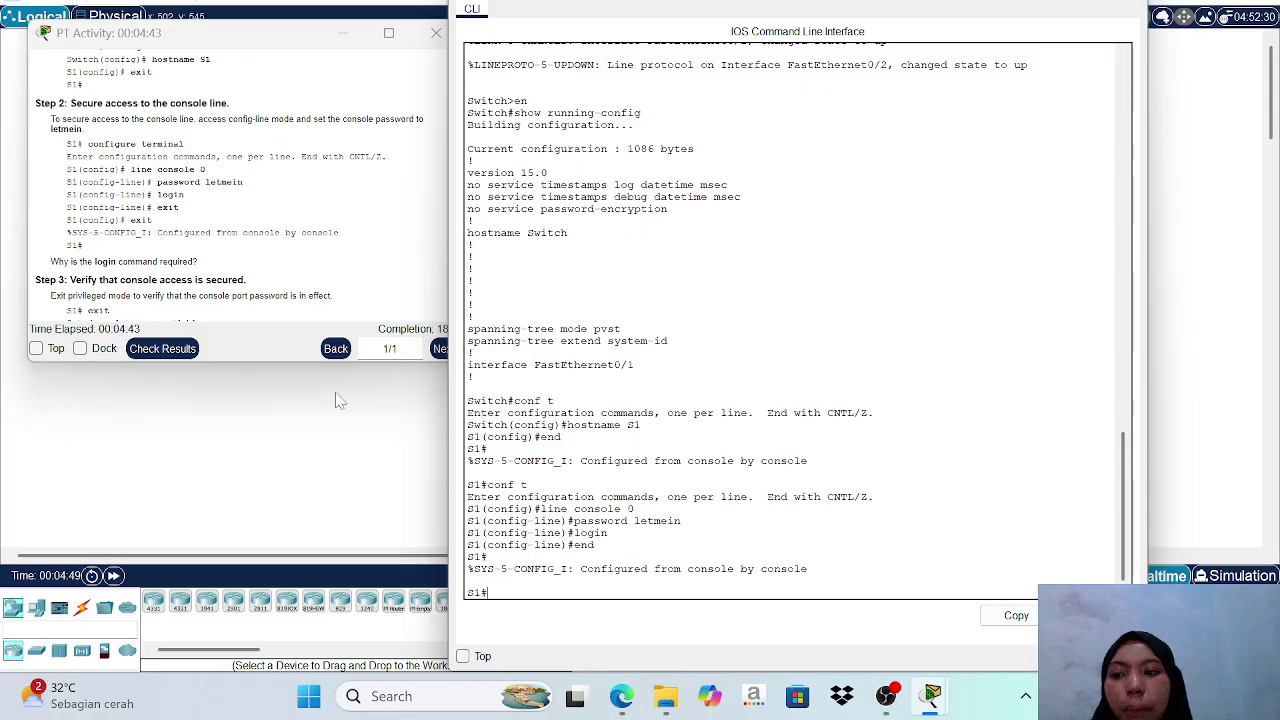
Scroll the instructions to Steps 3 and 4 on verifying console access and securing privileged mode.
{"action": "scroll", "coordinate": [230, 180], "scroll_direction": "down", "scroll_amount": 2}
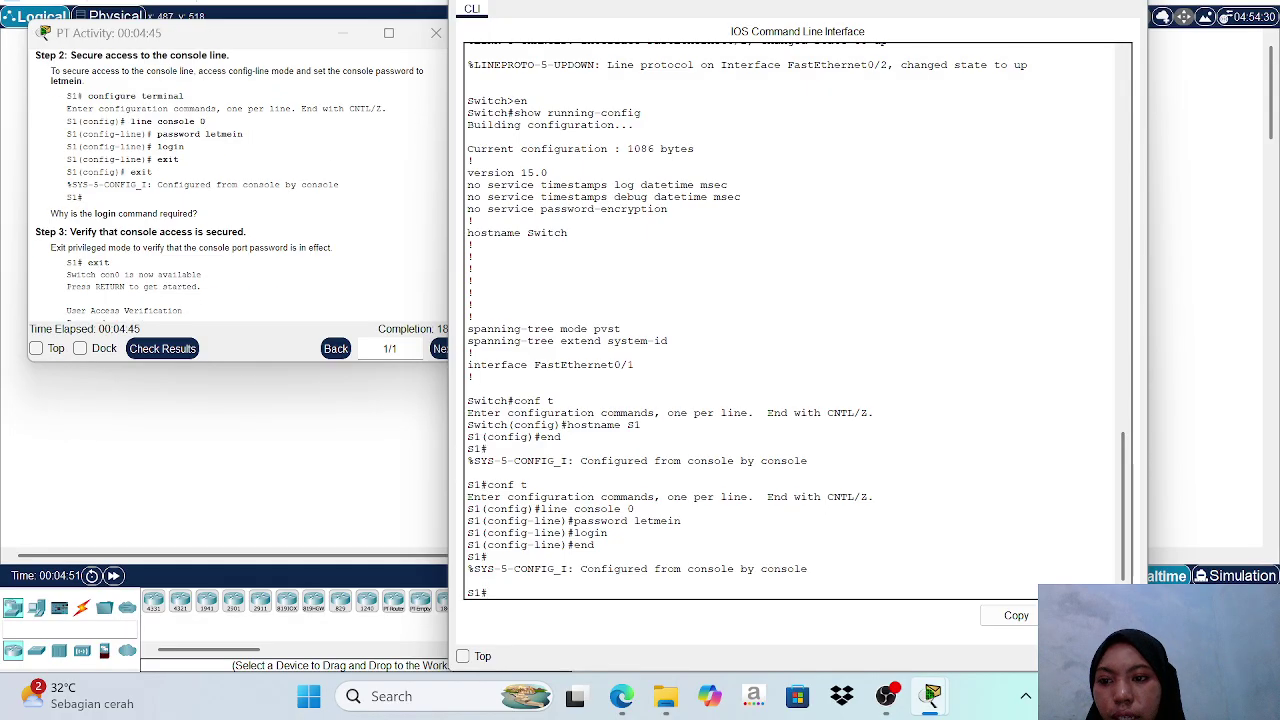
{"action": "left_click_drag", "start_coordinate": [283, 44], "coordinate": [271, 44]}
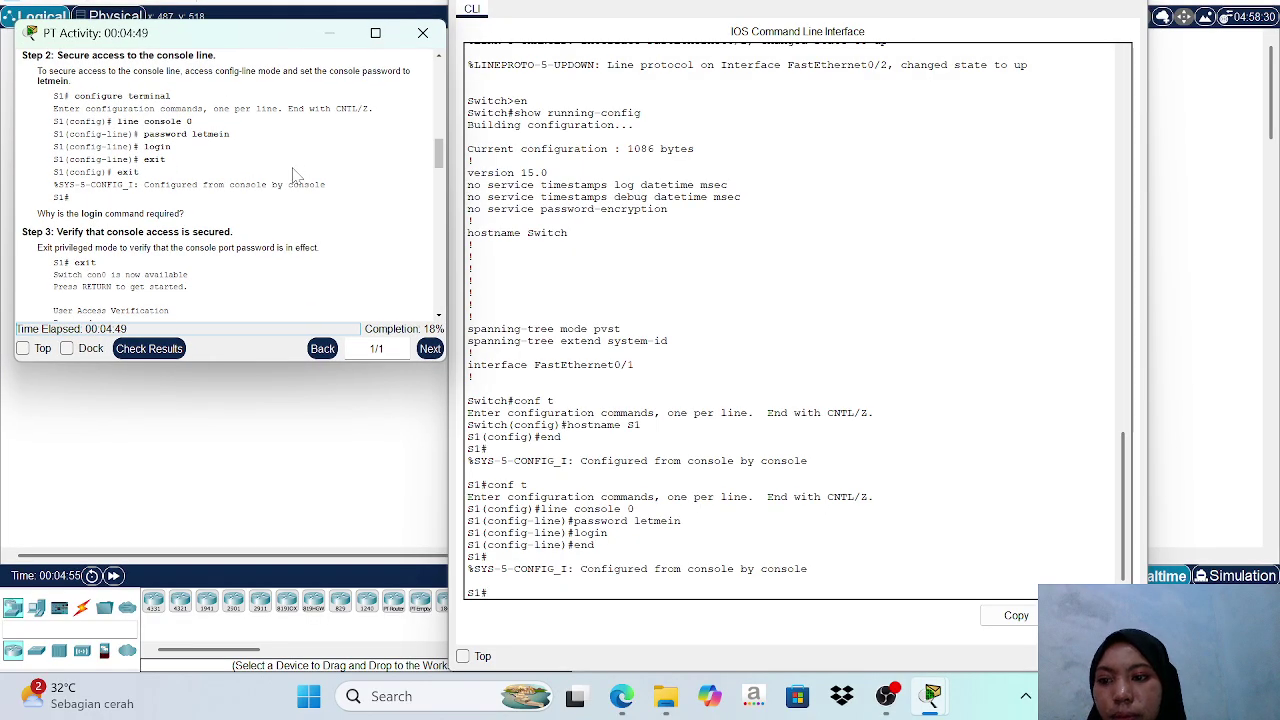
{"action": "scroll", "coordinate": [296, 175], "scroll_direction": "down", "scroll_amount": 4}
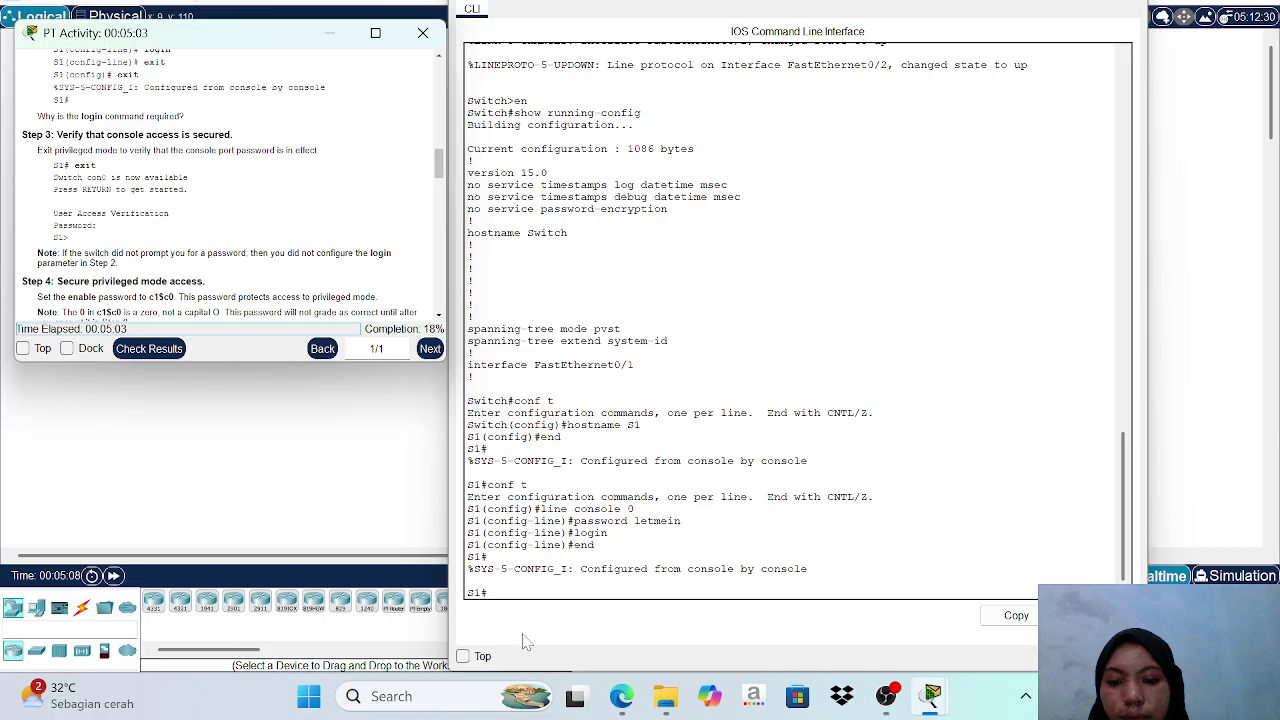
{"action": "left_click", "coordinate": [467, 580]}
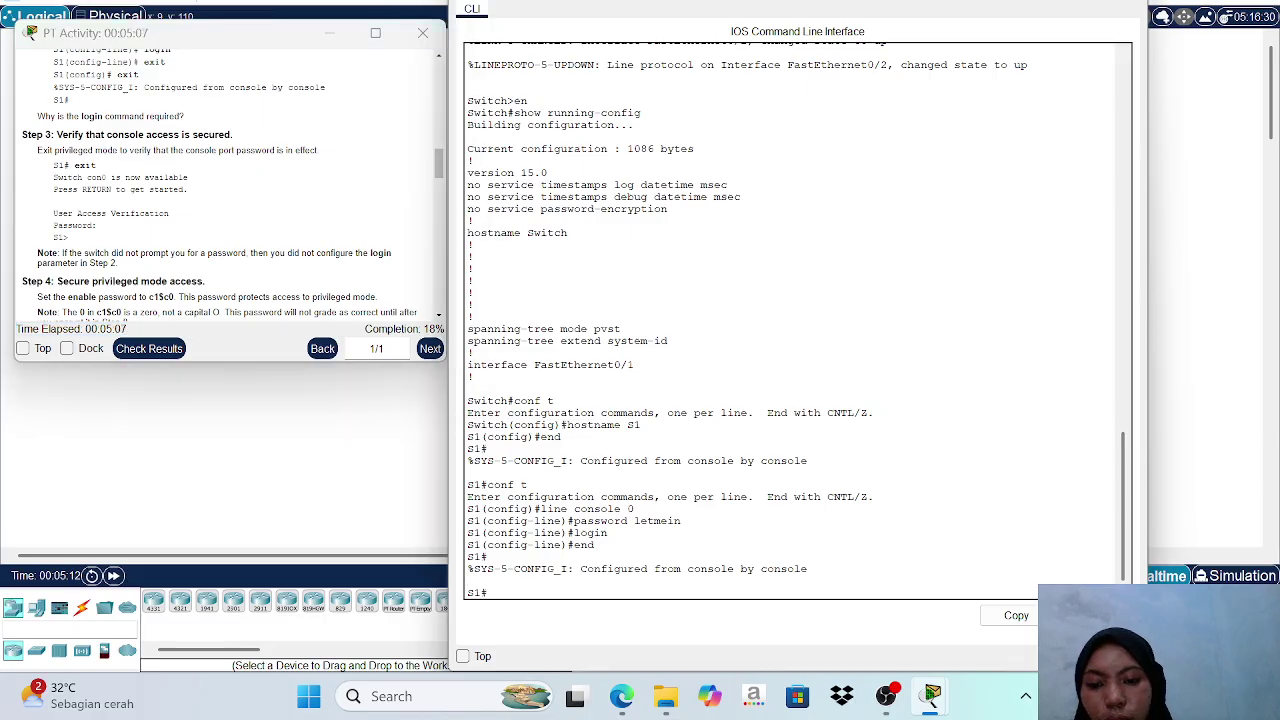
Exit S1's console session, then log back in with the console password to reach S1>.
{"action": "type", "text": "exi"}
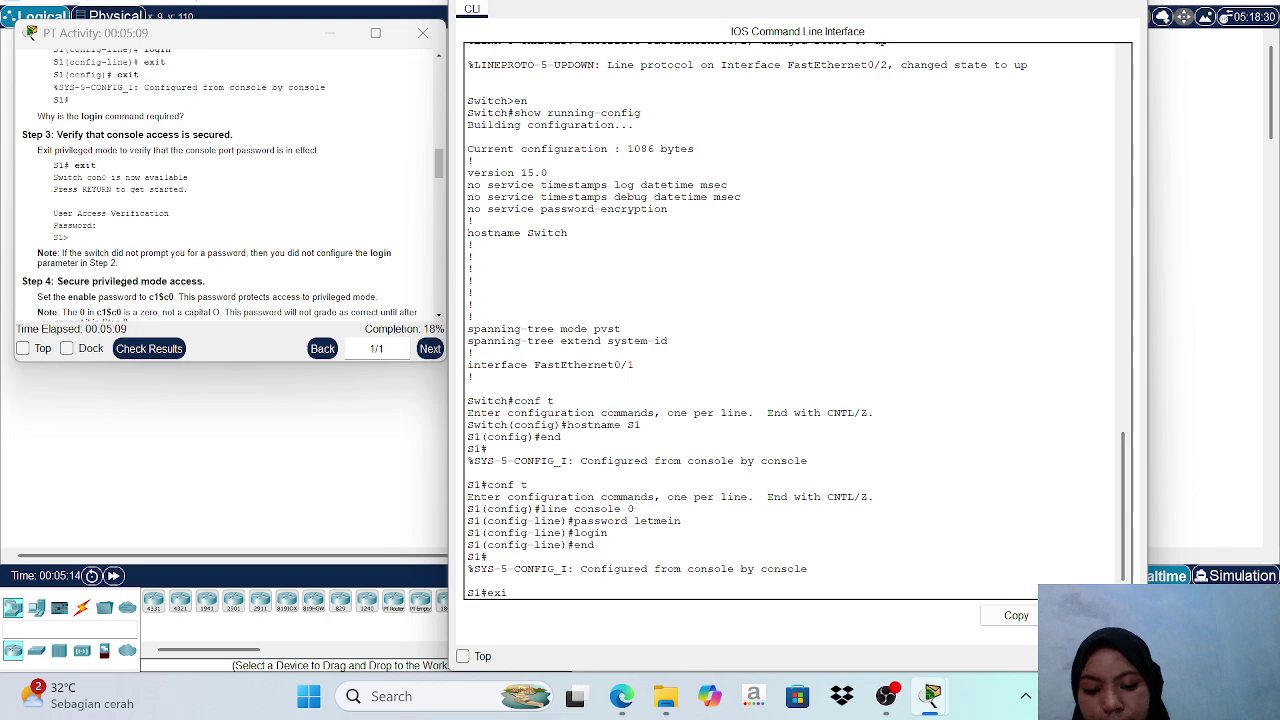
{"action": "type", "text": "t"}
{"action": "key", "text": "Return"}
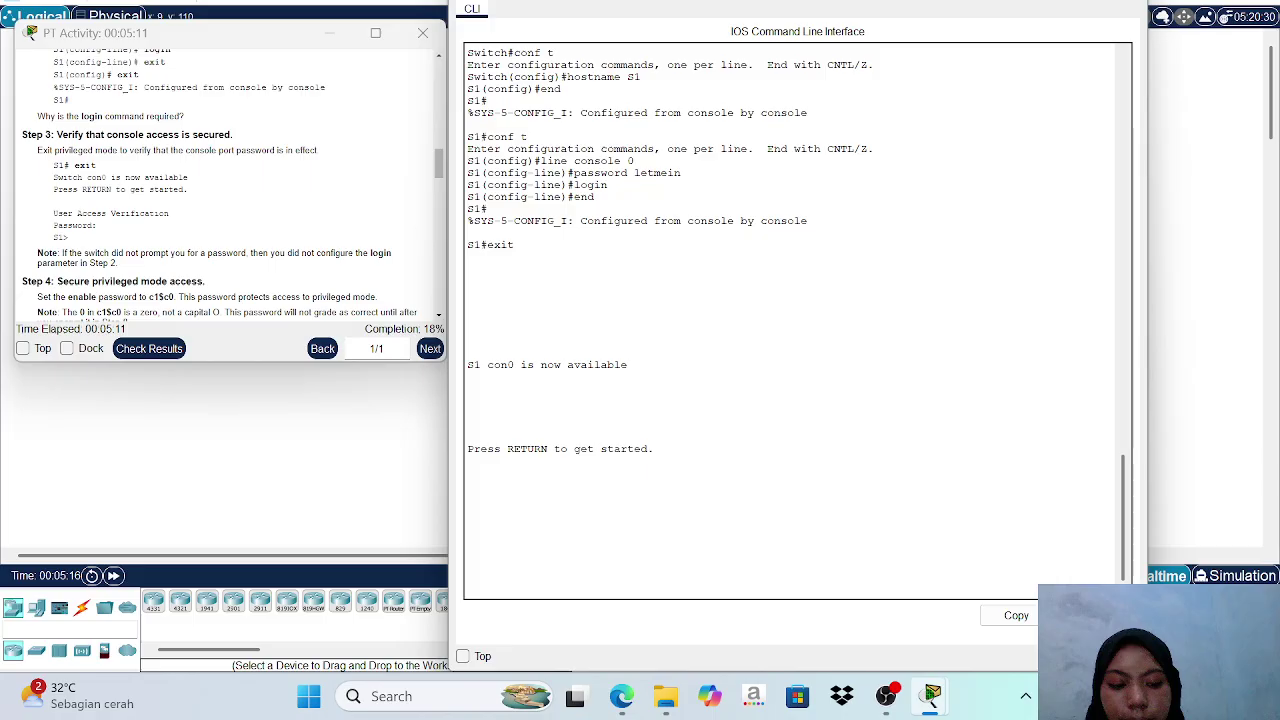
{"action": "key", "text": "Return"}
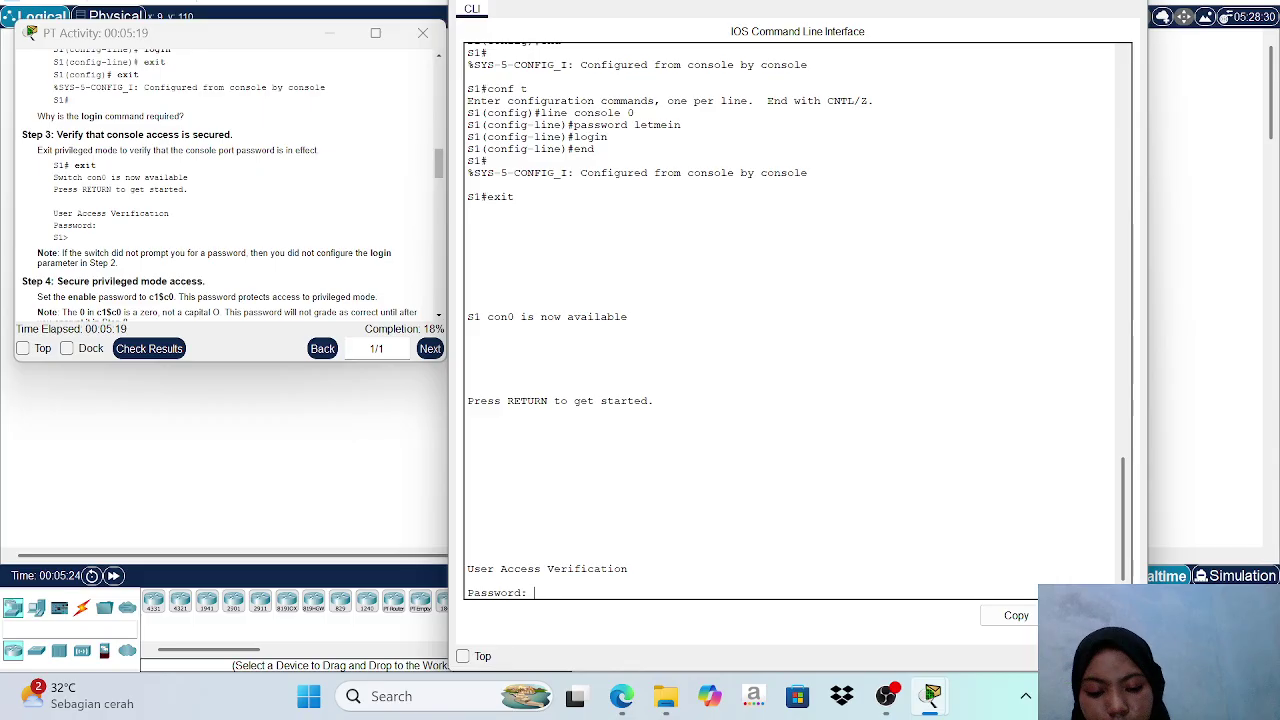
{"action": "key", "text": "Return"}
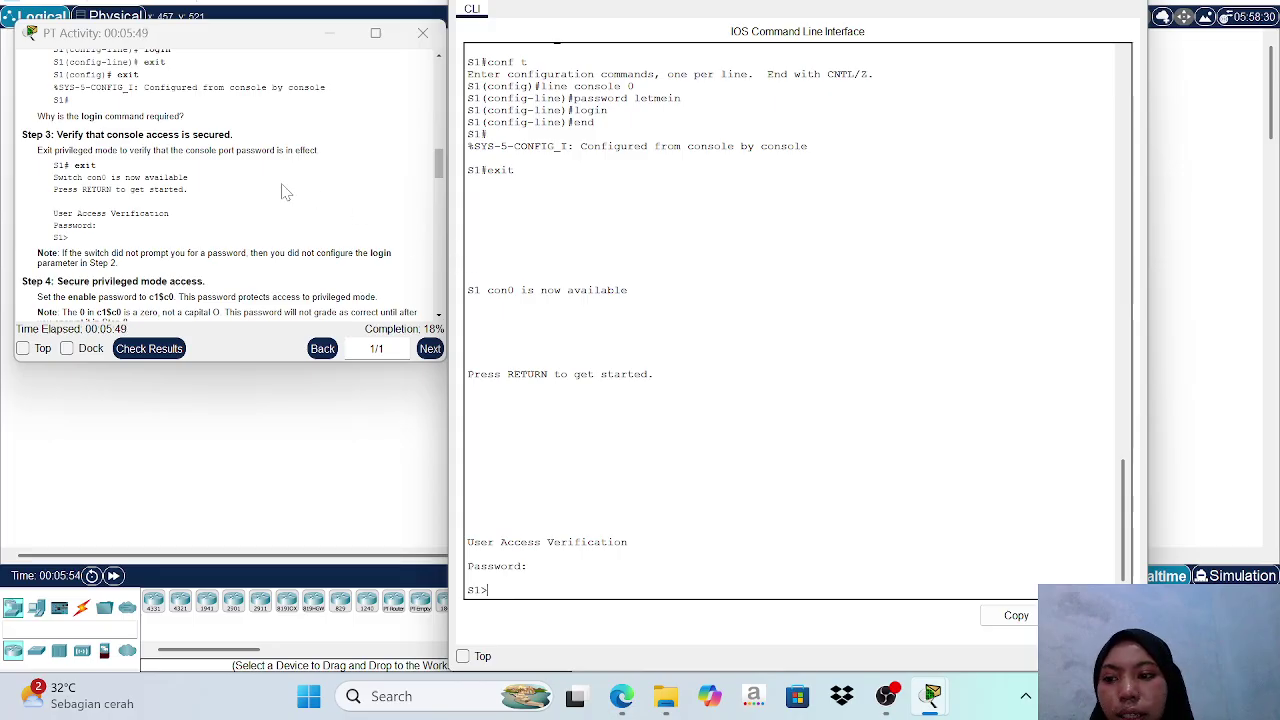
Set an enable password on S1 from global configuration mode, then return to the S1# prompt.
{"action": "scroll", "coordinate": [283, 192], "scroll_direction": "down", "scroll_amount": 5}
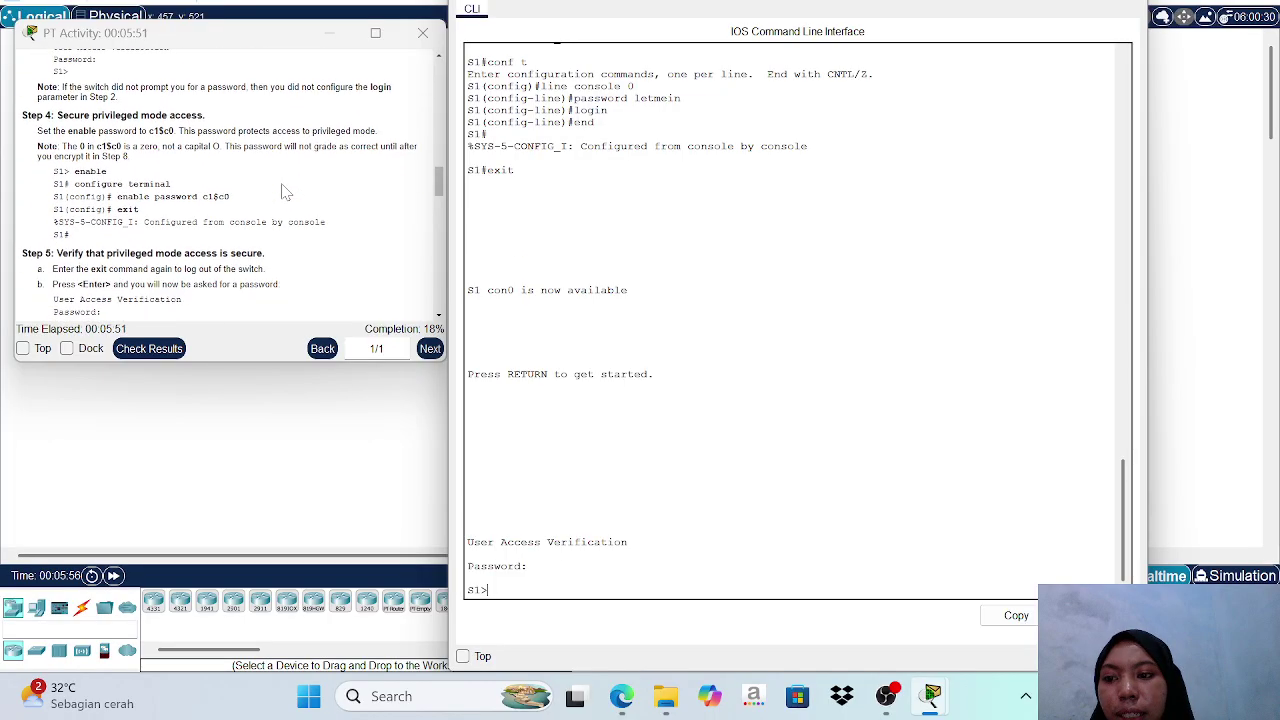
{"action": "scroll", "coordinate": [286, 192], "scroll_direction": "down", "scroll_amount": 1}
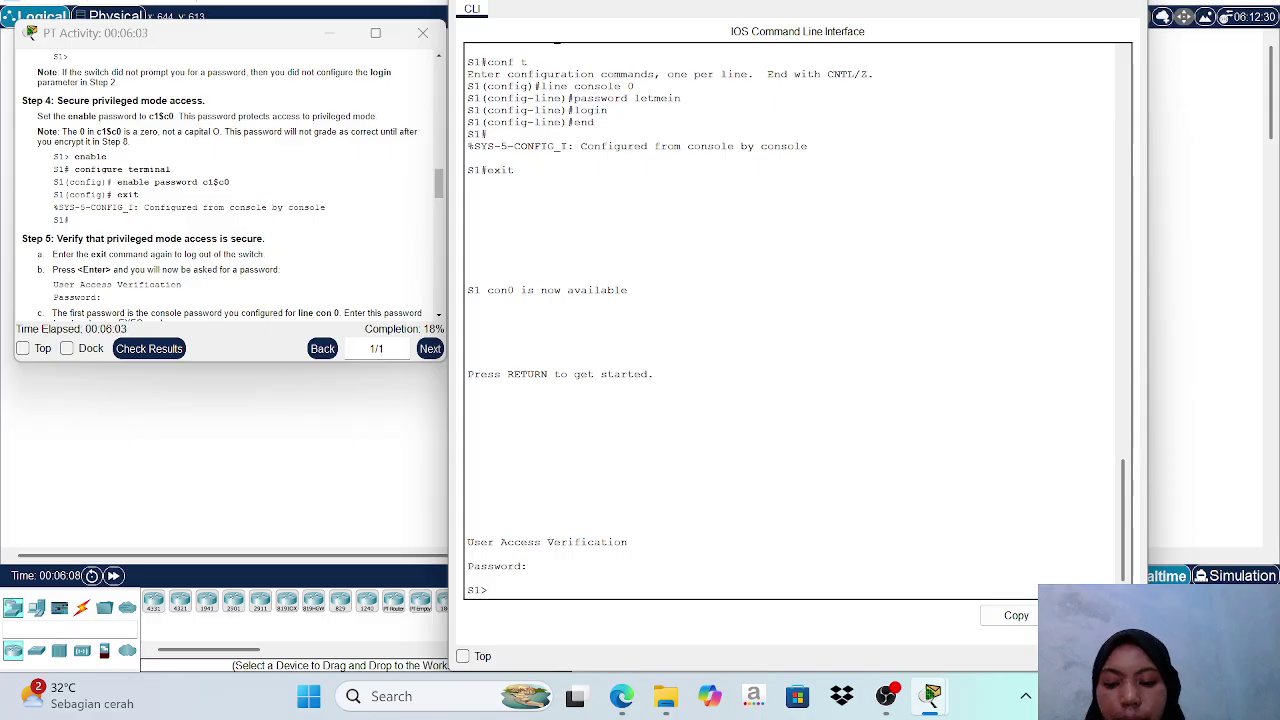
{"action": "type", "text": "en"}
{"action": "key", "text": "Return"}
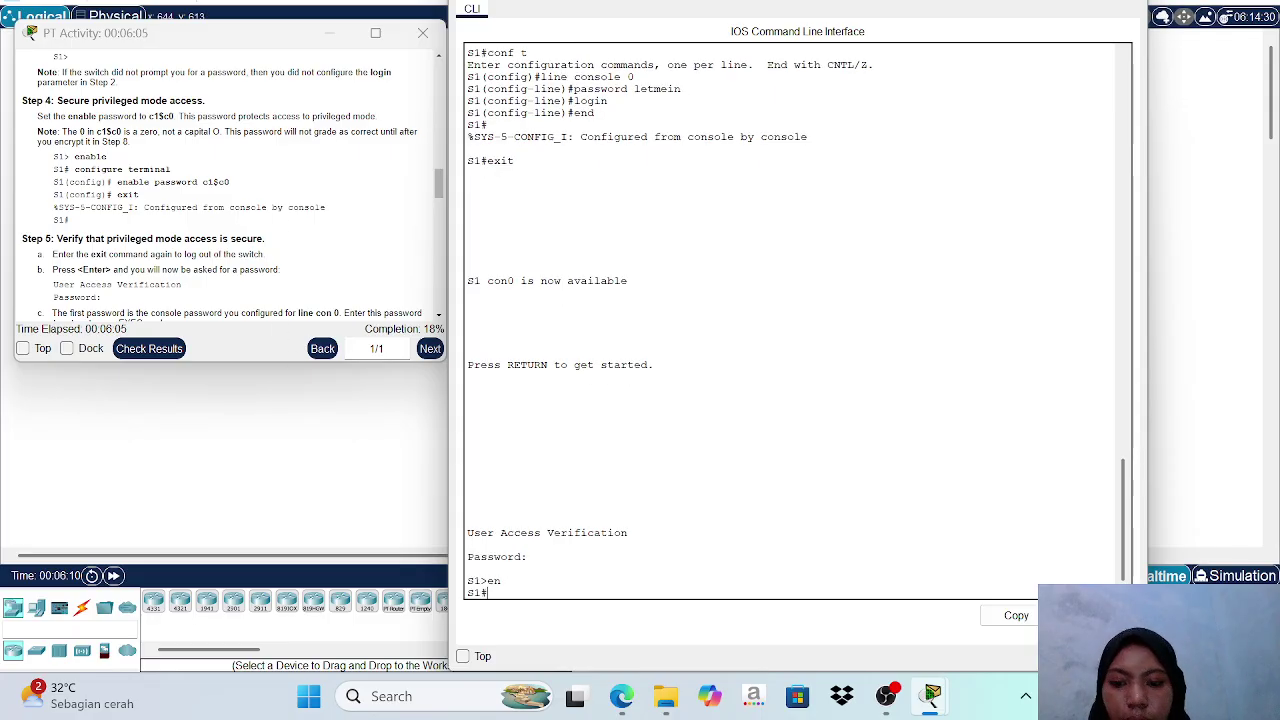
{"action": "type", "text": "conf t"}
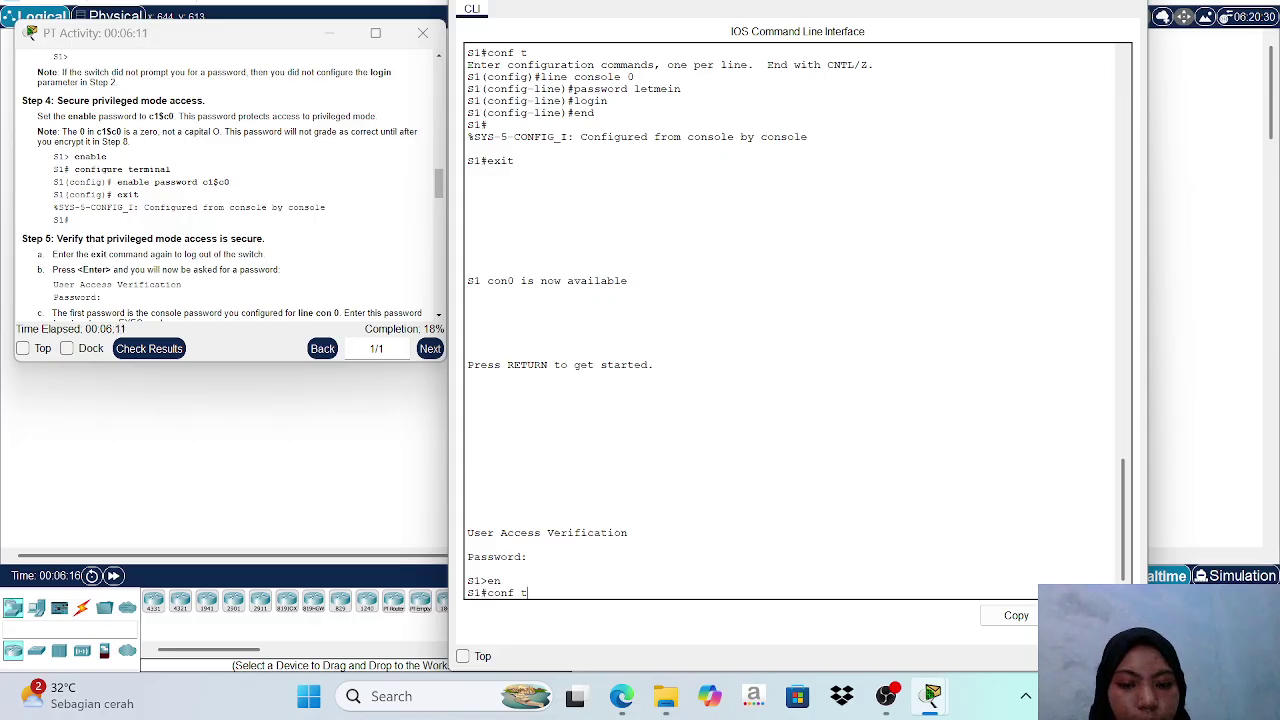
{"action": "key", "text": "Return"}
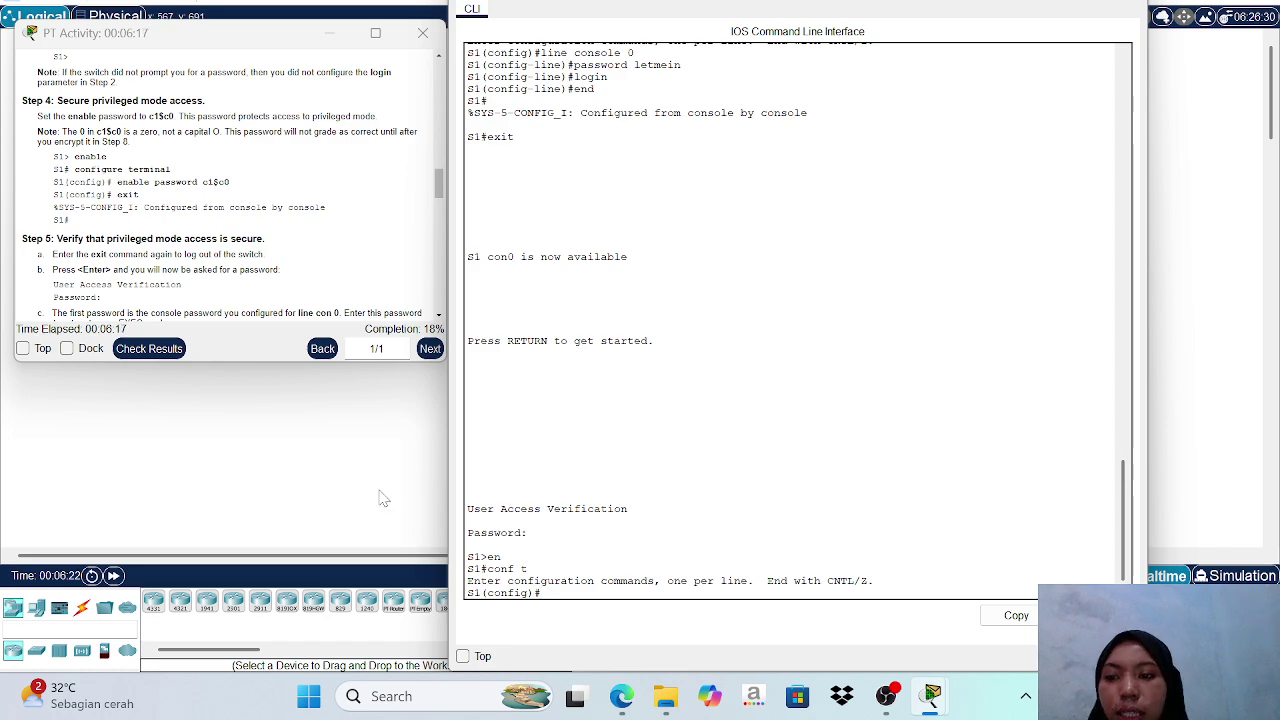
{"action": "type", "text": "enab"}
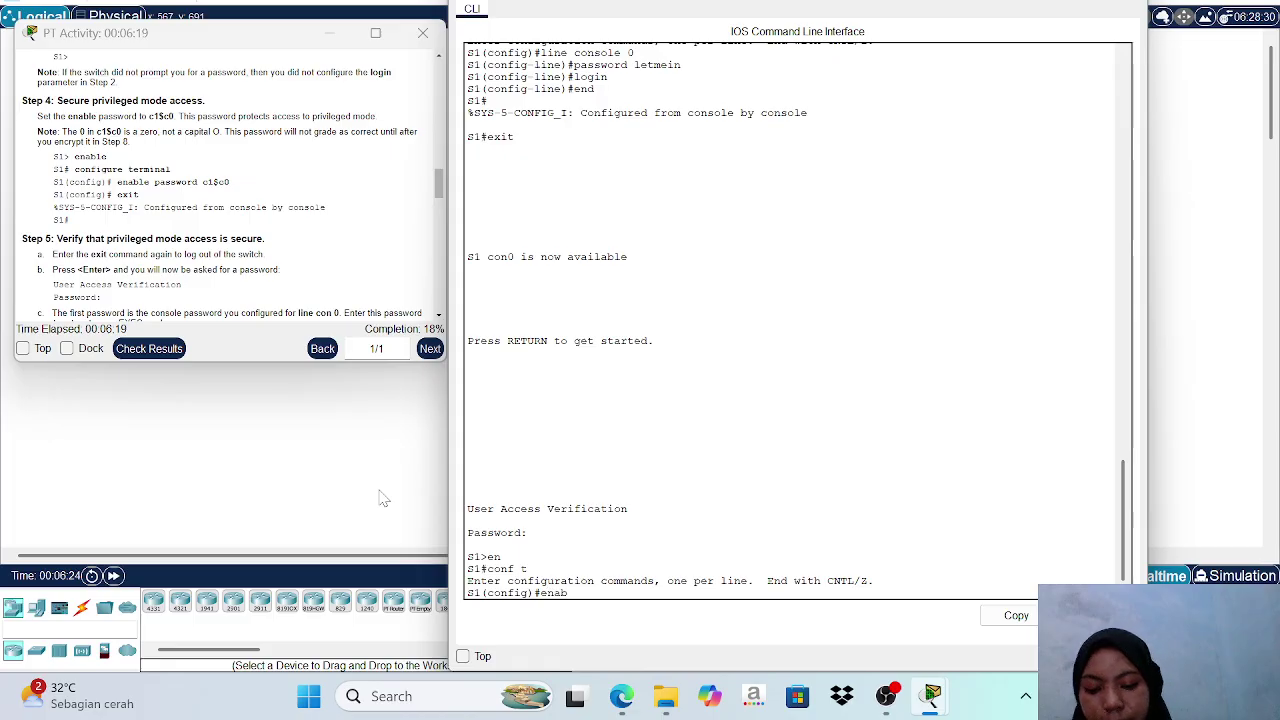
{"action": "type", "text": "le p"}
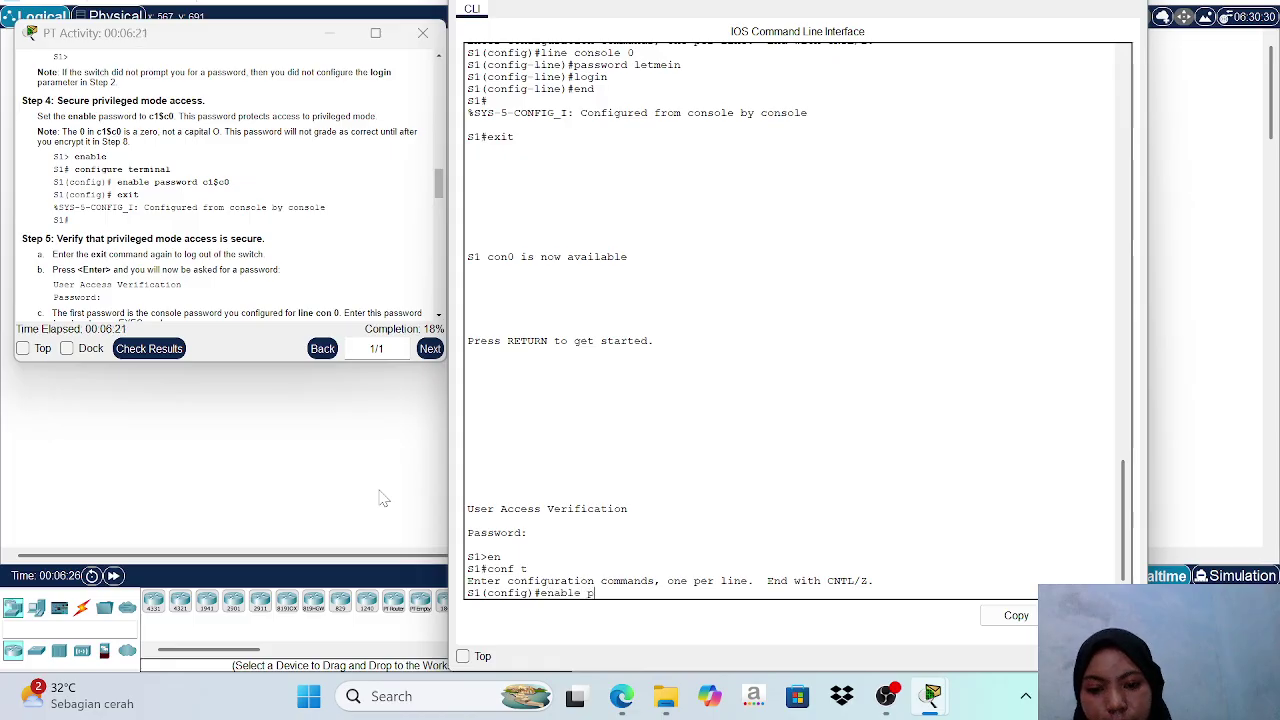
{"action": "type", "text": "asswo"}
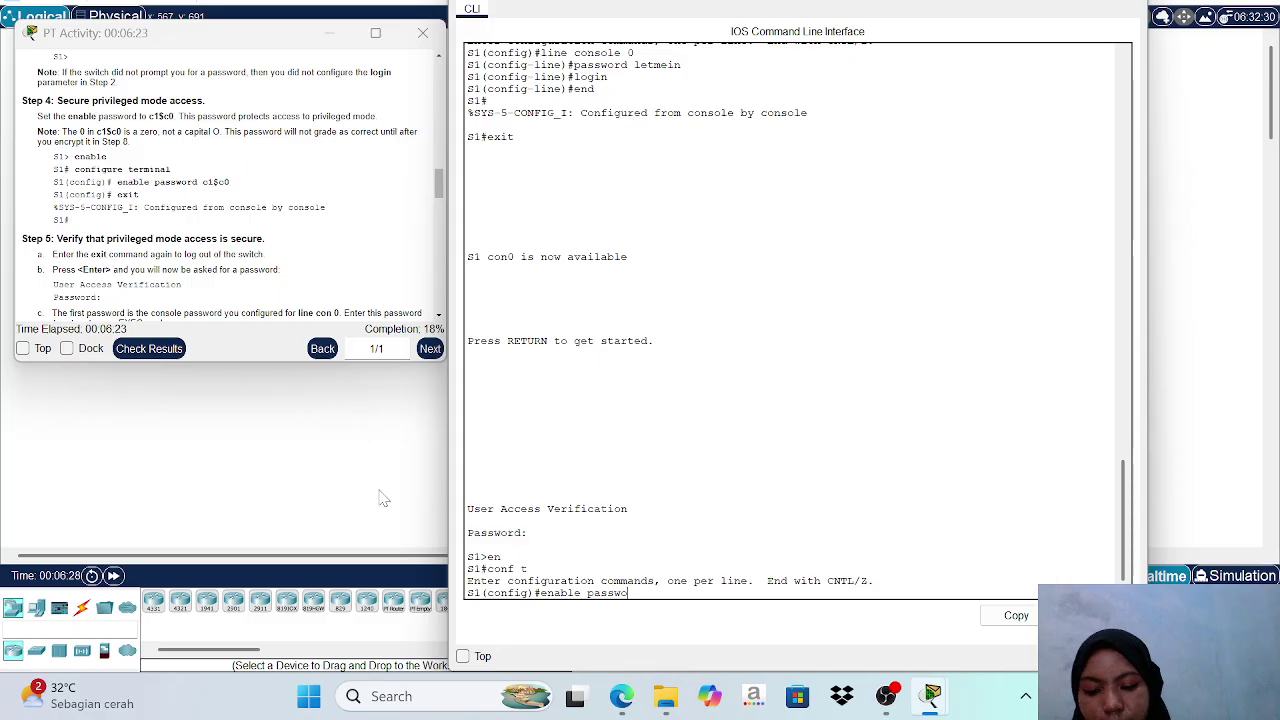
{"action": "type", "text": "rd c1"}
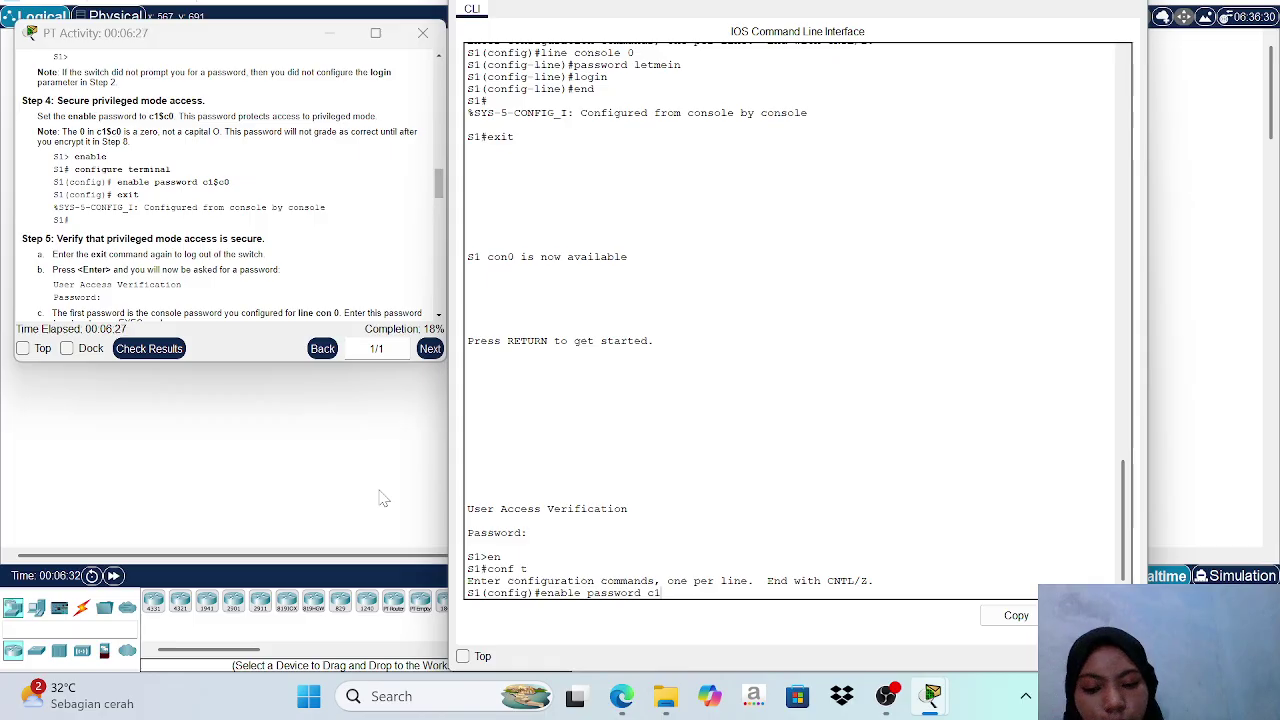
{"action": "type", "text": "$c"}
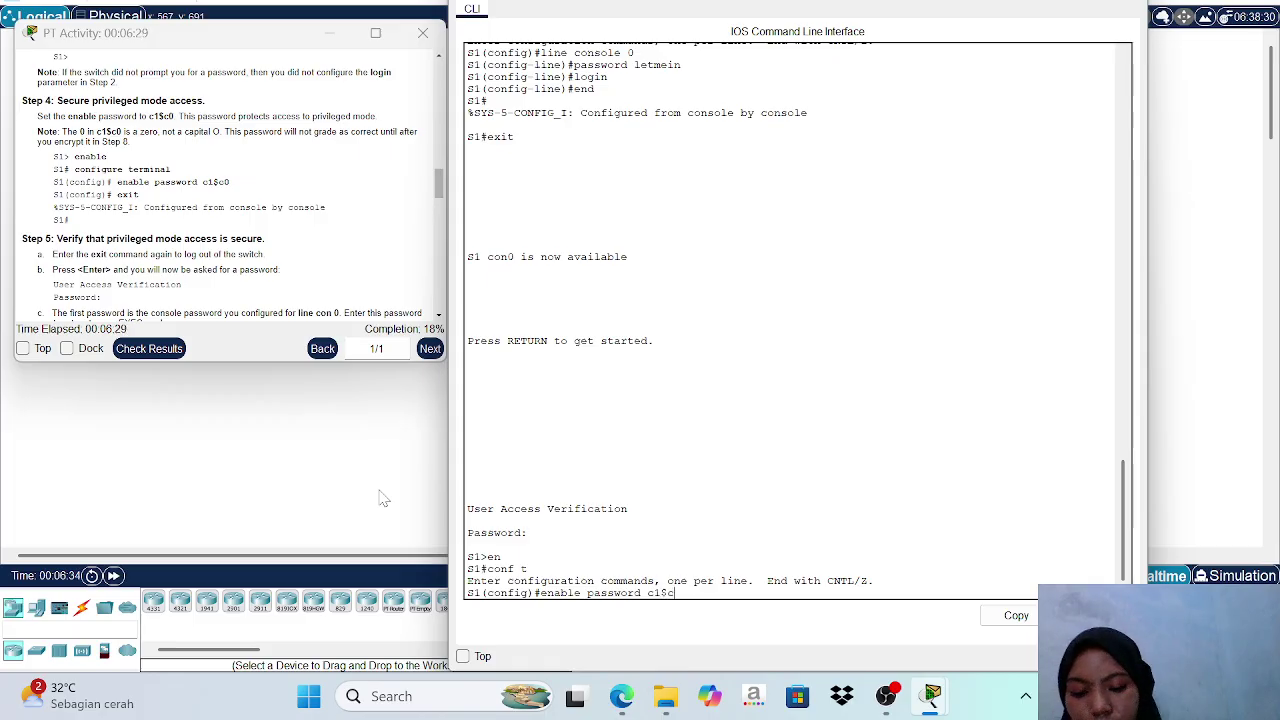
{"action": "type", "text": "0"}
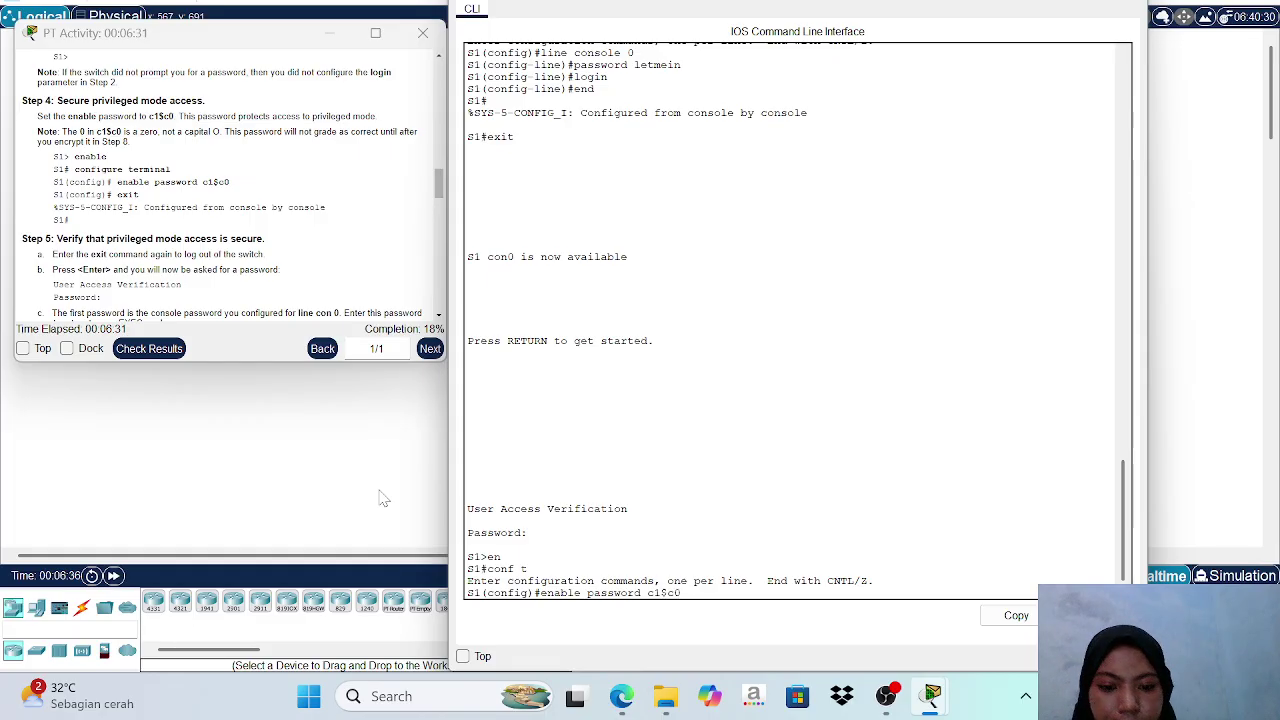
{"action": "key", "text": "Return"}
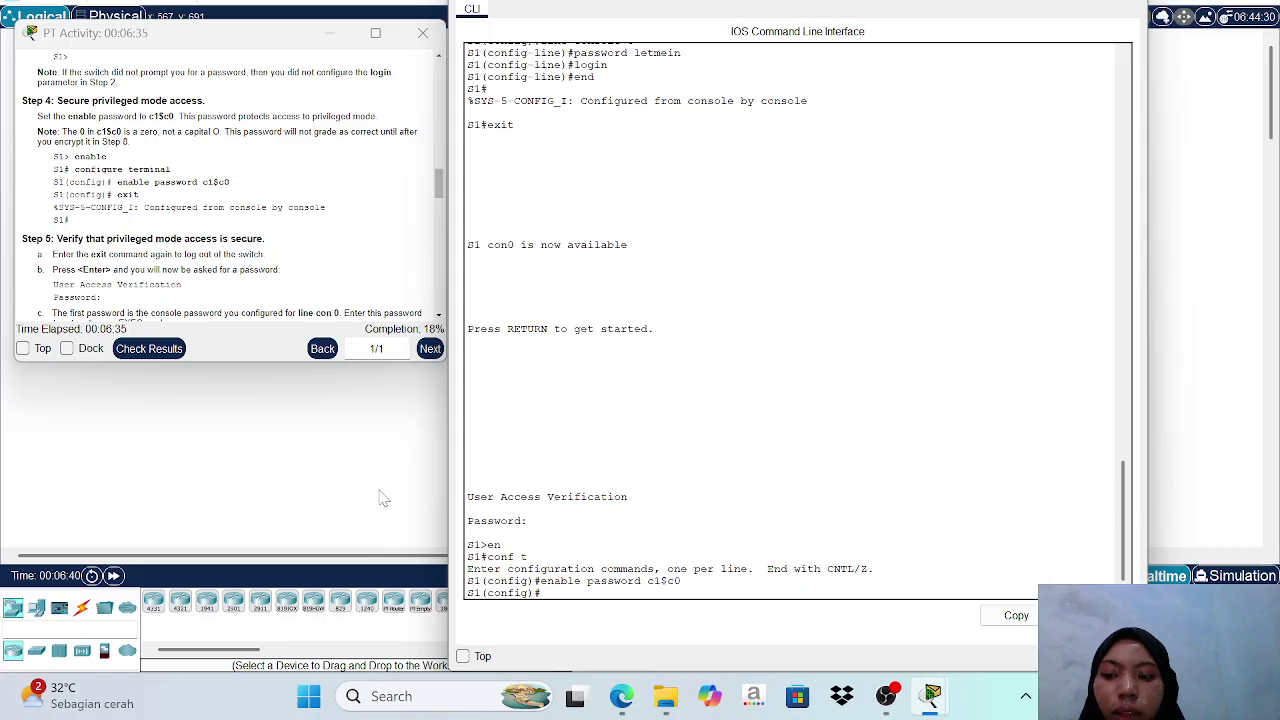
{"action": "type", "text": "end"}
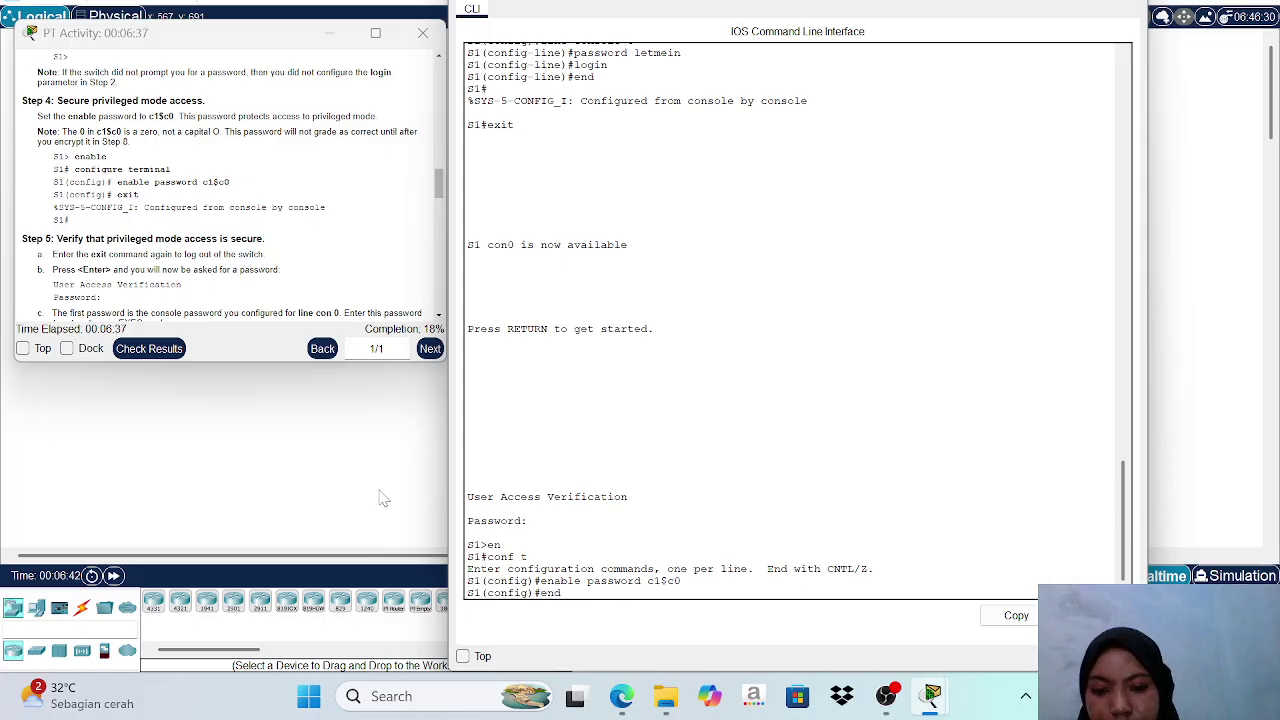
{"action": "key", "text": "Return"}
{"action": "key", "text": "Return"}
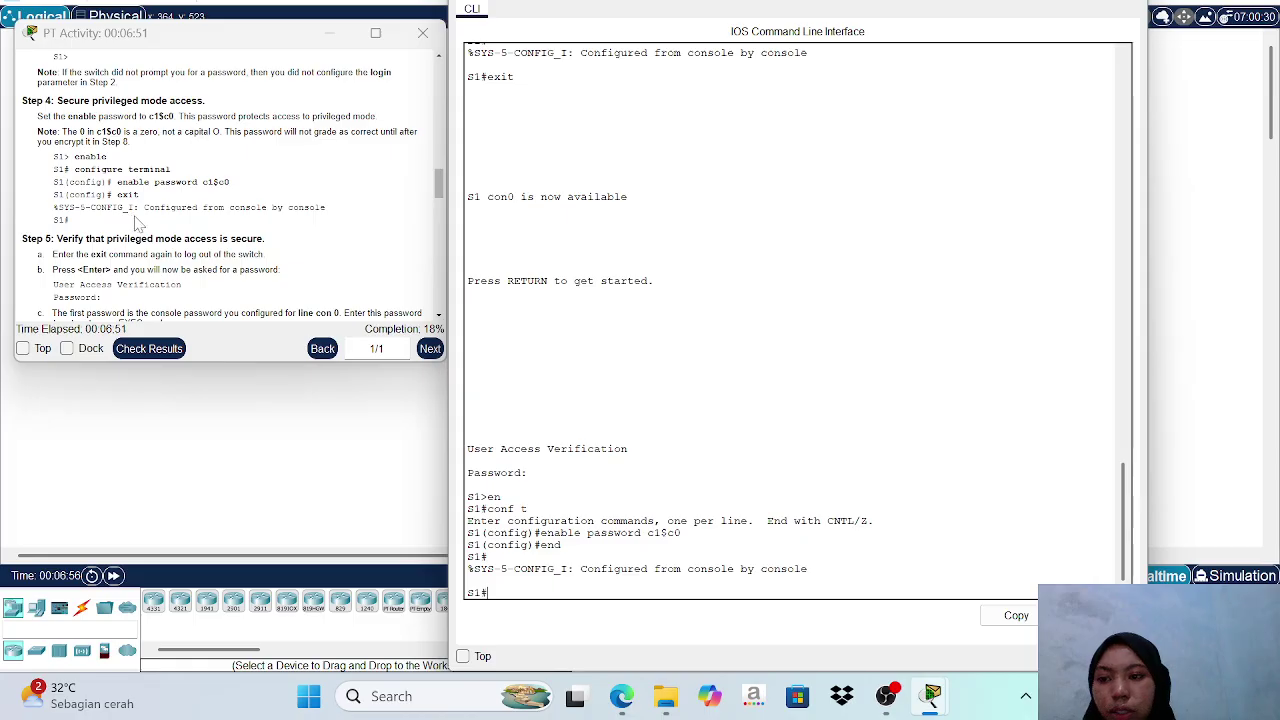
Log out of S1, log back in with the console password, then enter the enable password to reach S1#.
{"action": "scroll", "coordinate": [242, 188], "scroll_direction": "down", "scroll_amount": 3}
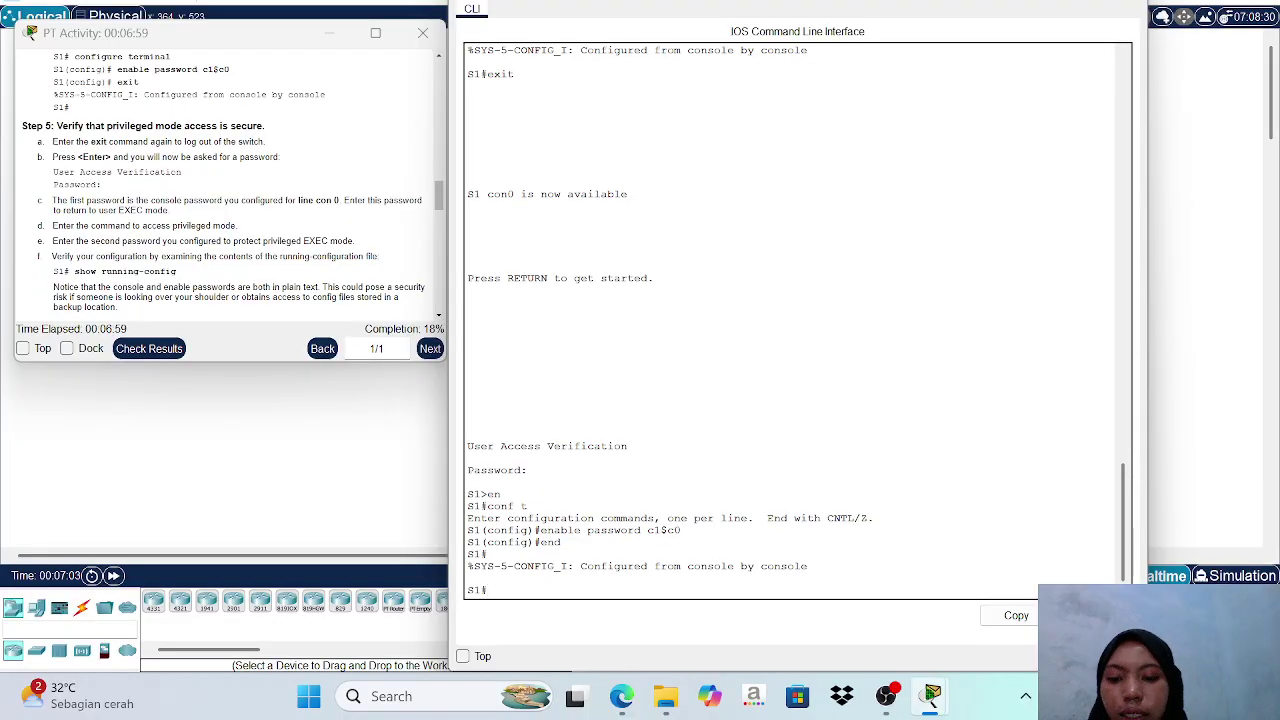
{"action": "type", "text": "ex"}
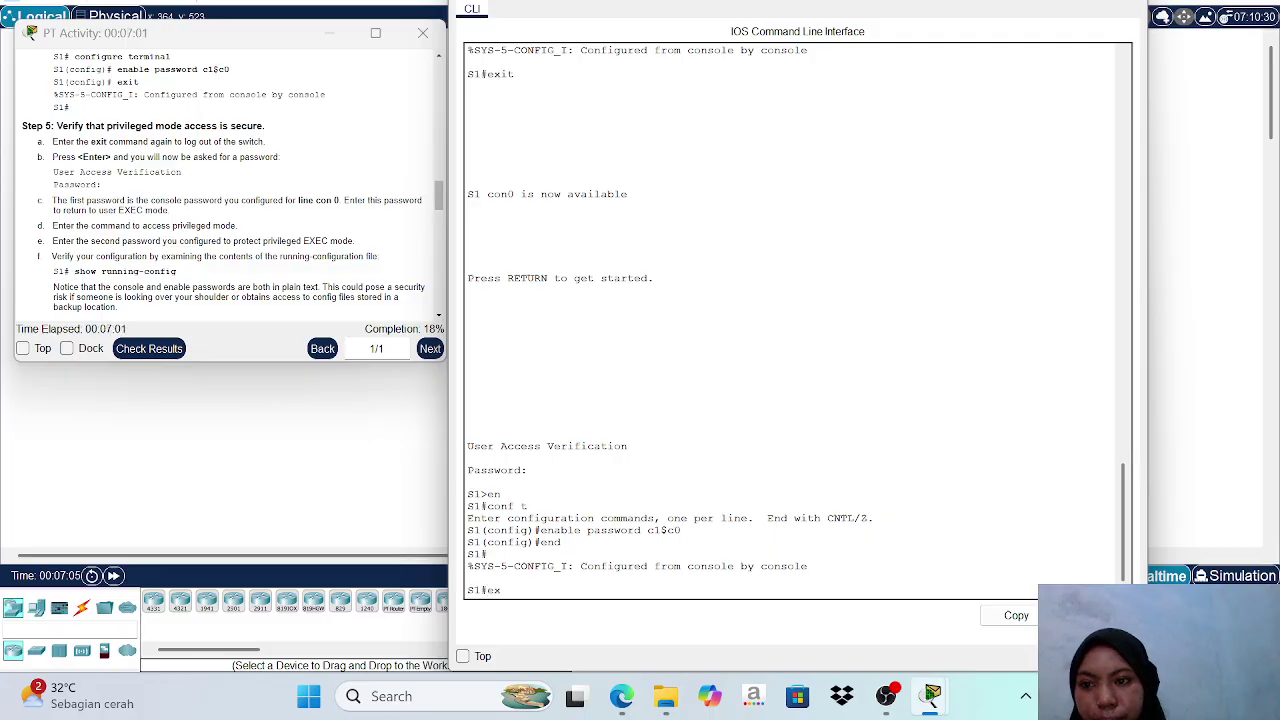
{"action": "type", "text": "it"}
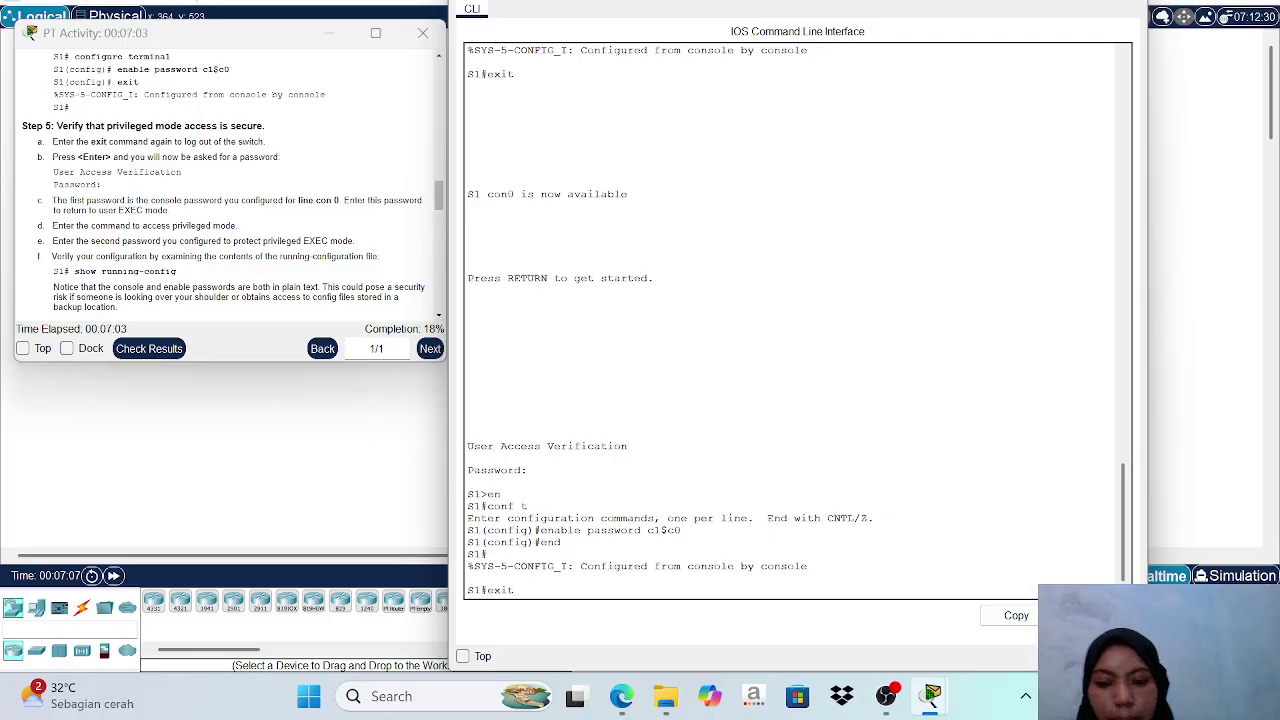
{"action": "key", "text": "Return"}
{"action": "key", "text": "Return"}
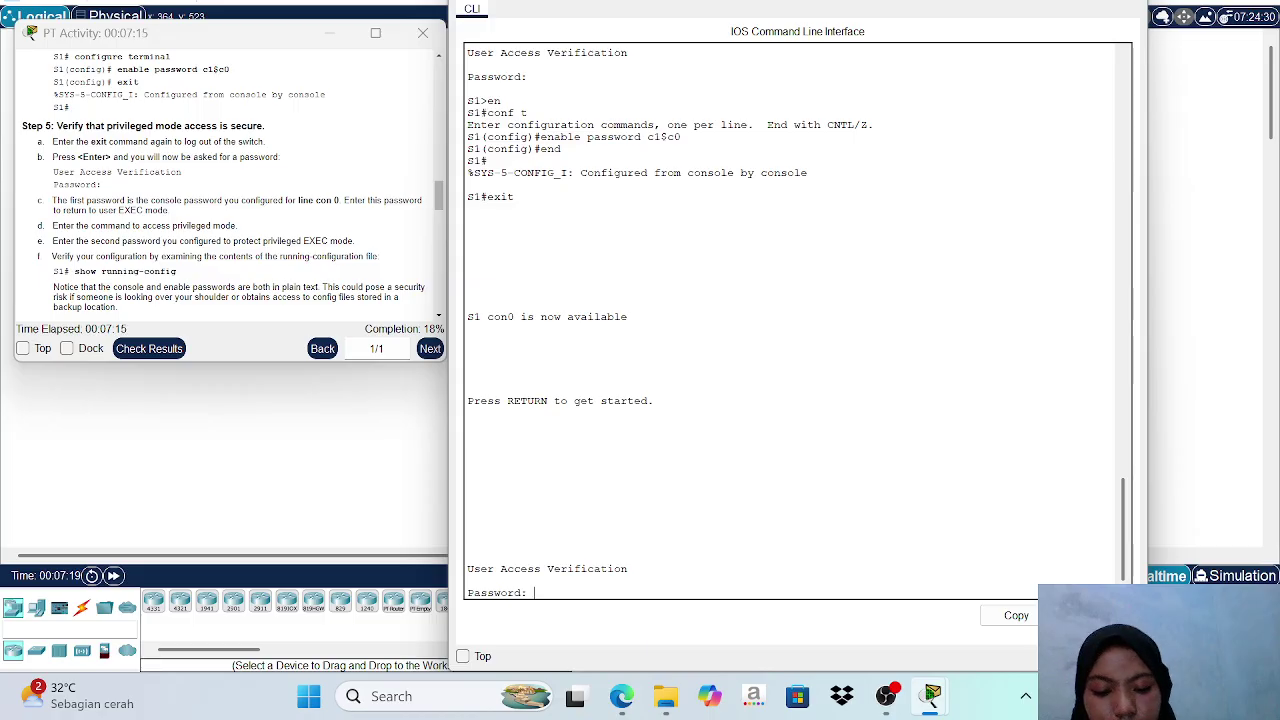
{"action": "key", "text": "Return"}
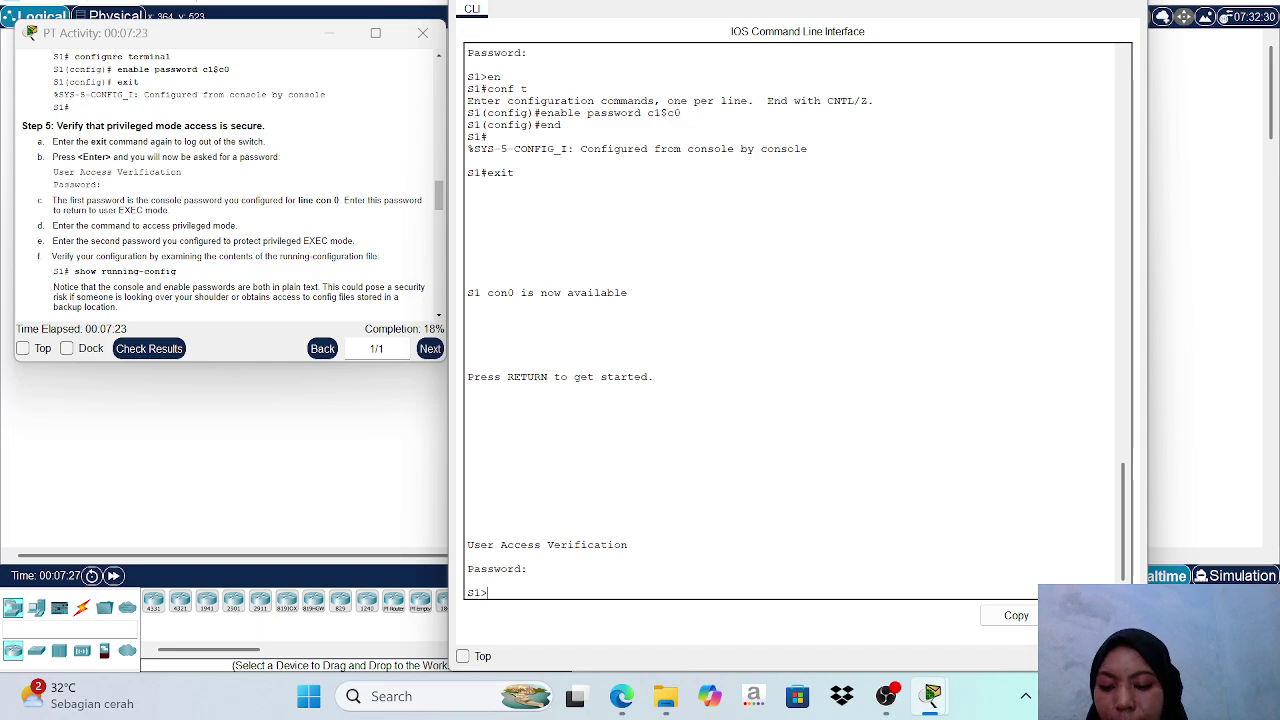
{"action": "type", "text": "en"}
{"action": "key", "text": "Return"}
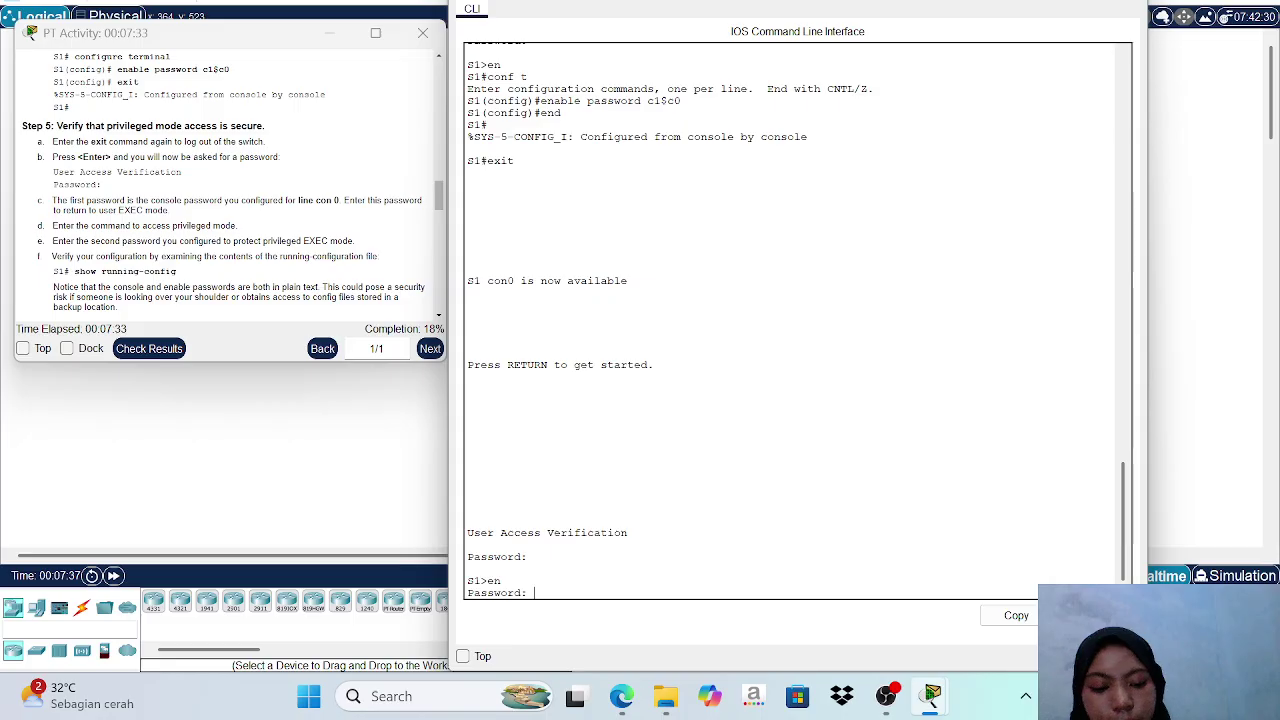
{"action": "key", "text": "Return"}
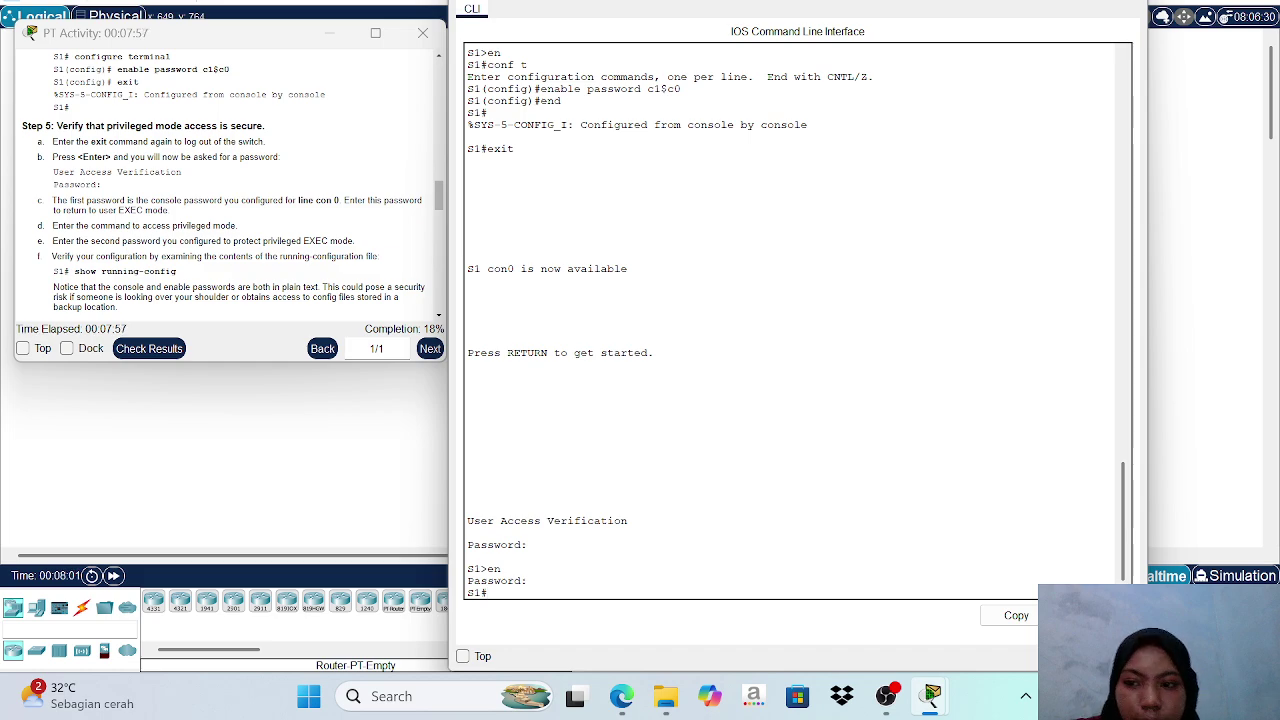
From global configuration, set the lab's encrypted enable secret password on S1, then return to S1#.
{"action": "scroll", "coordinate": [325, 198], "scroll_direction": "down", "scroll_amount": 3}
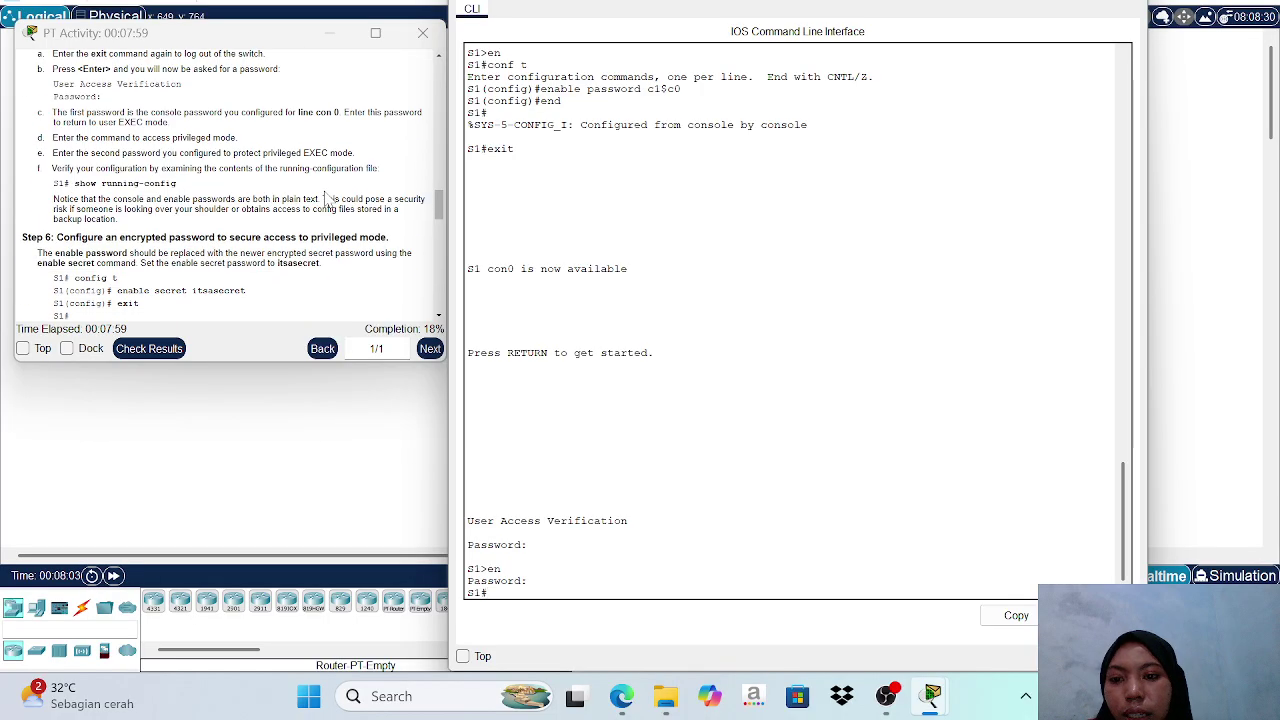
{"action": "scroll", "coordinate": [325, 198], "scroll_direction": "up", "scroll_amount": 2}
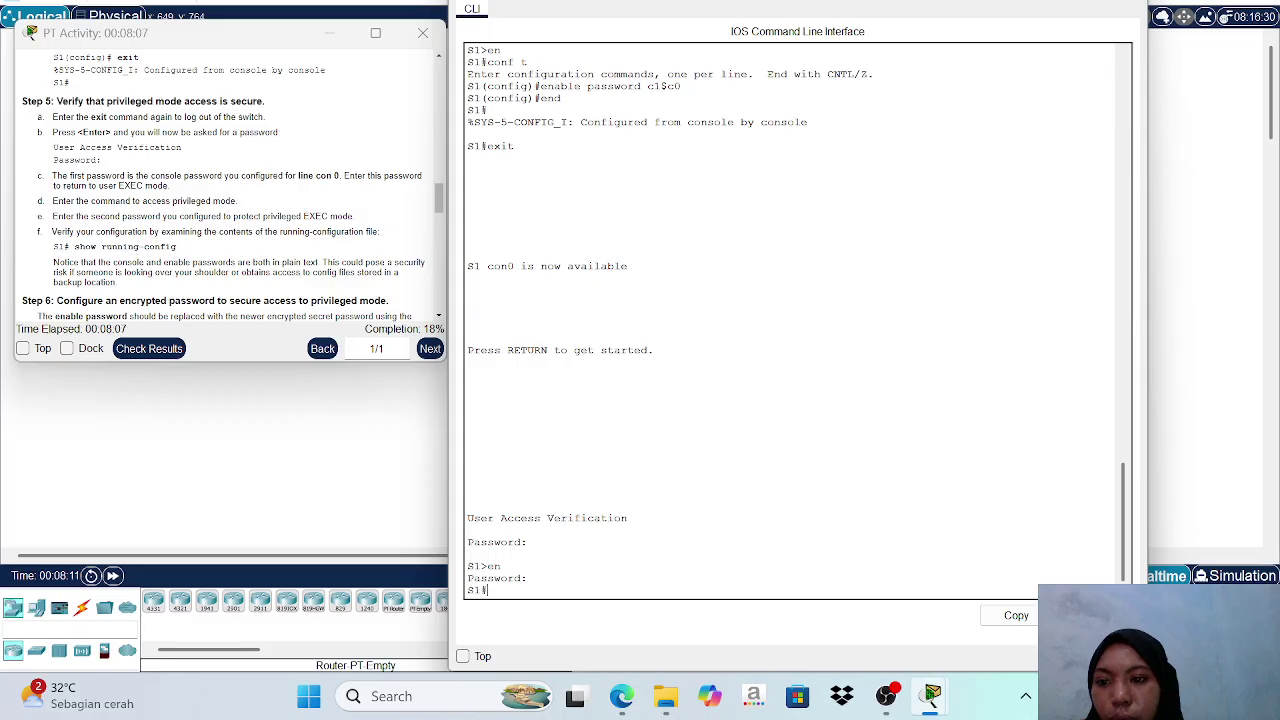
{"action": "scroll", "coordinate": [230, 200], "scroll_direction": "down", "scroll_amount": 2}
{"action": "scroll", "coordinate": [230, 180], "scroll_direction": "down", "scroll_amount": 1}
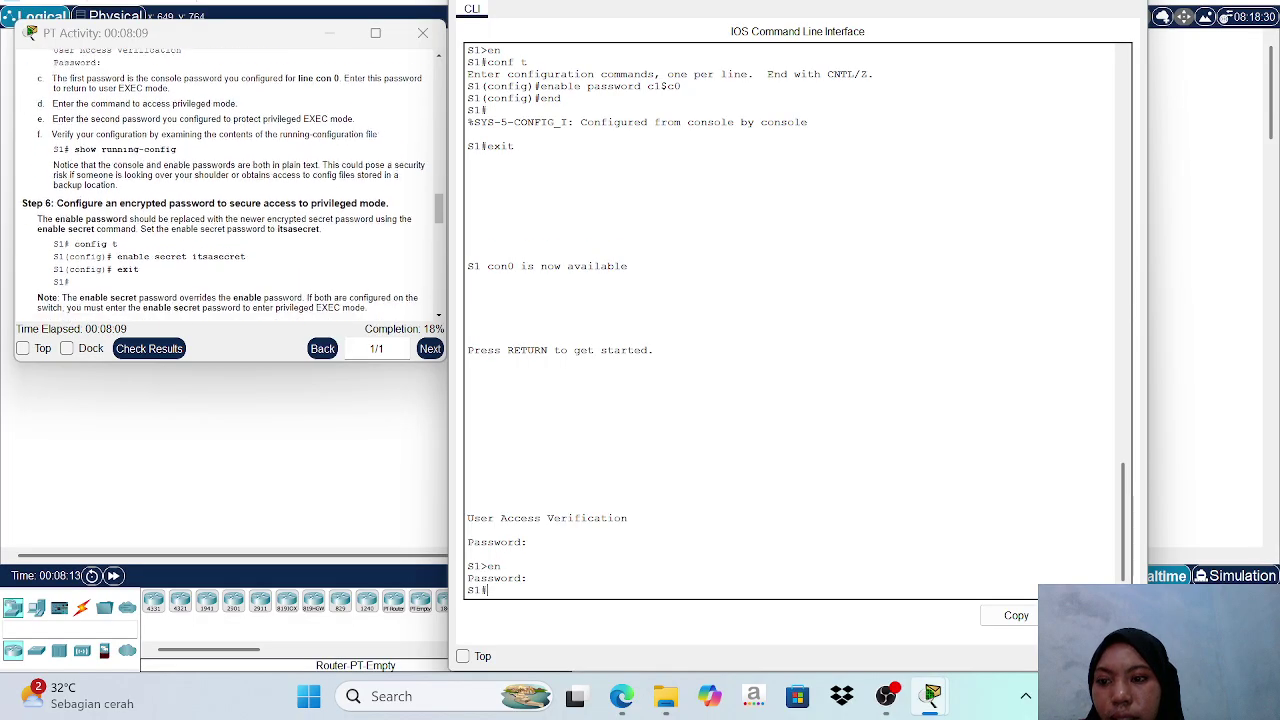
{"action": "scroll", "coordinate": [224, 181], "scroll_direction": "down", "scroll_amount": 1}
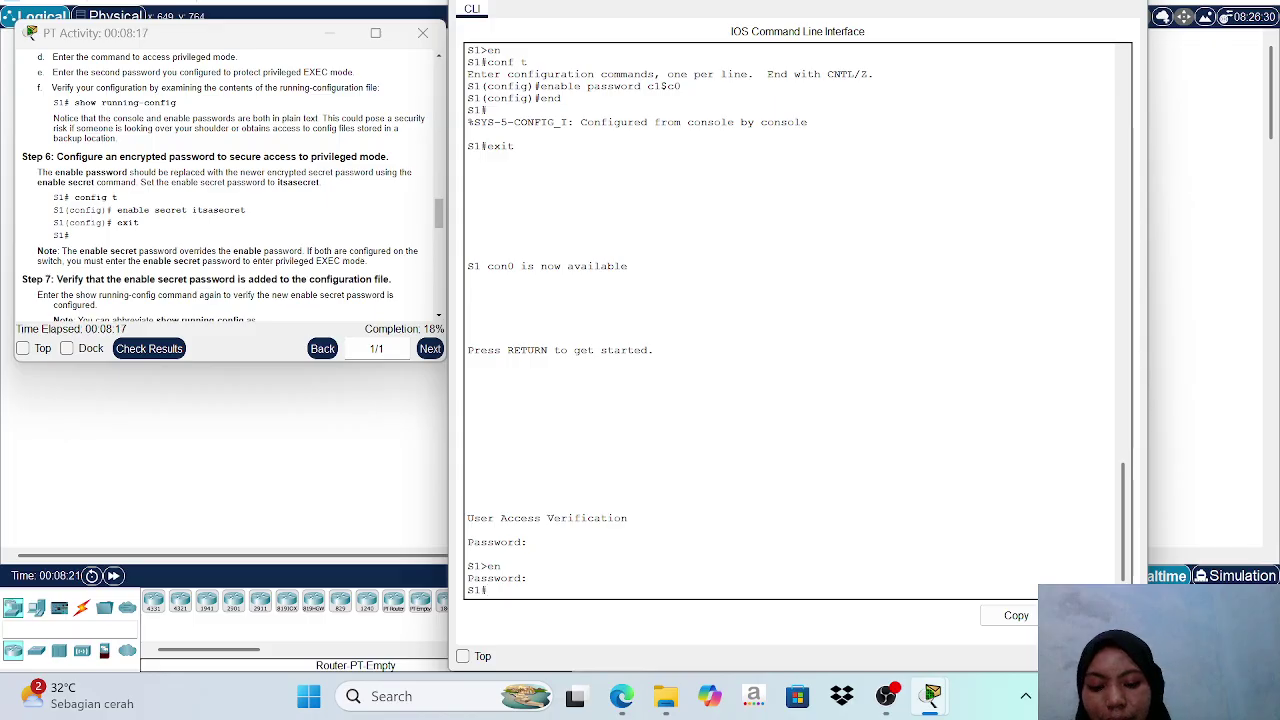
{"action": "type", "text": "con"}
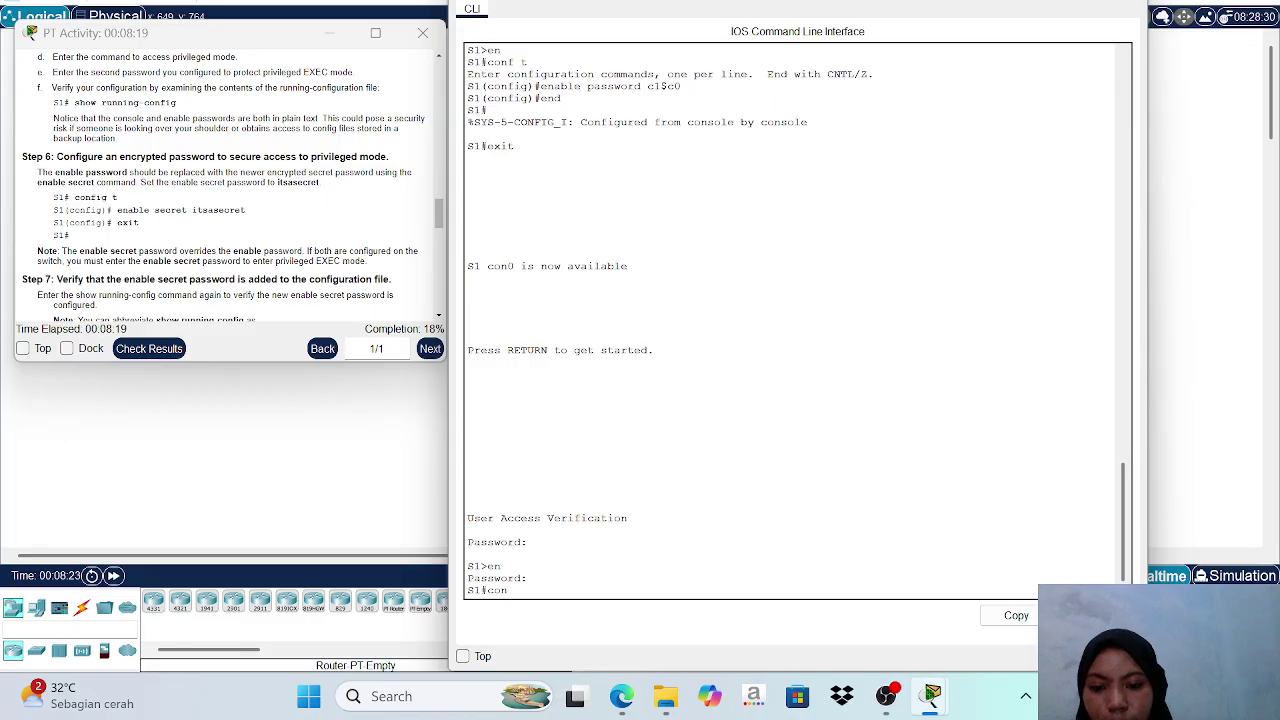
{"action": "type", "text": "f t"}
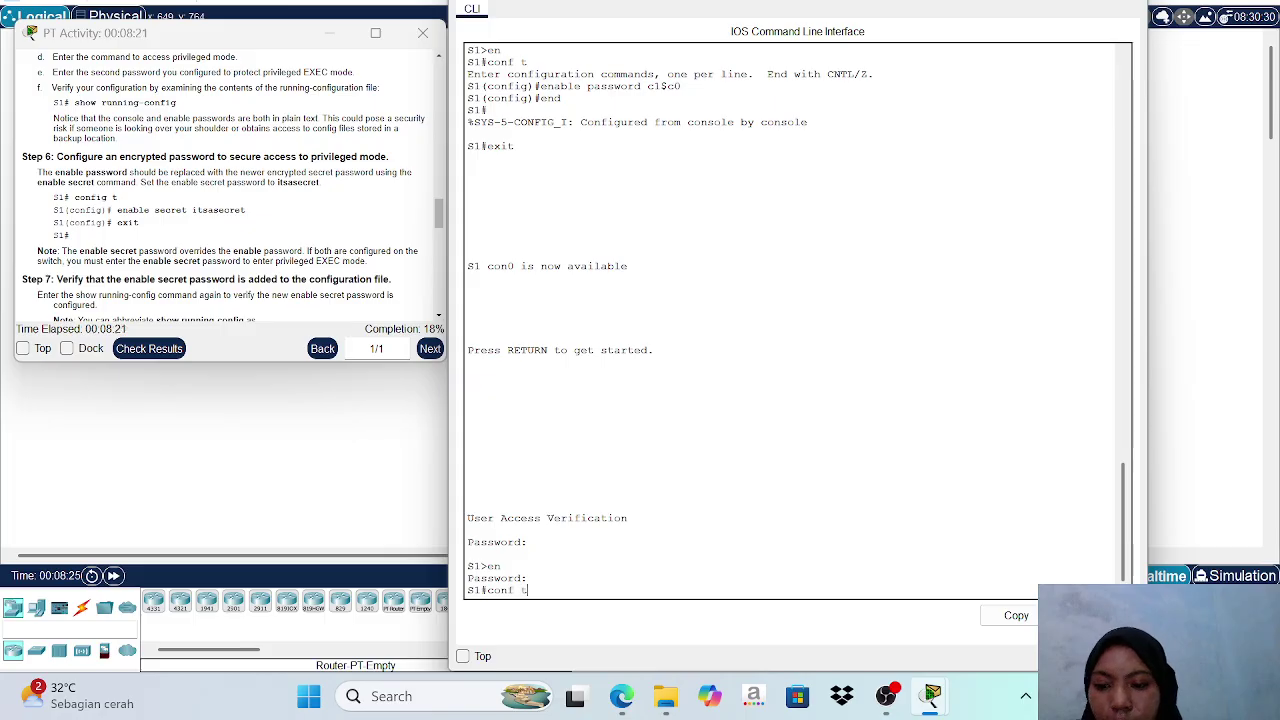
{"action": "key", "text": "Return"}
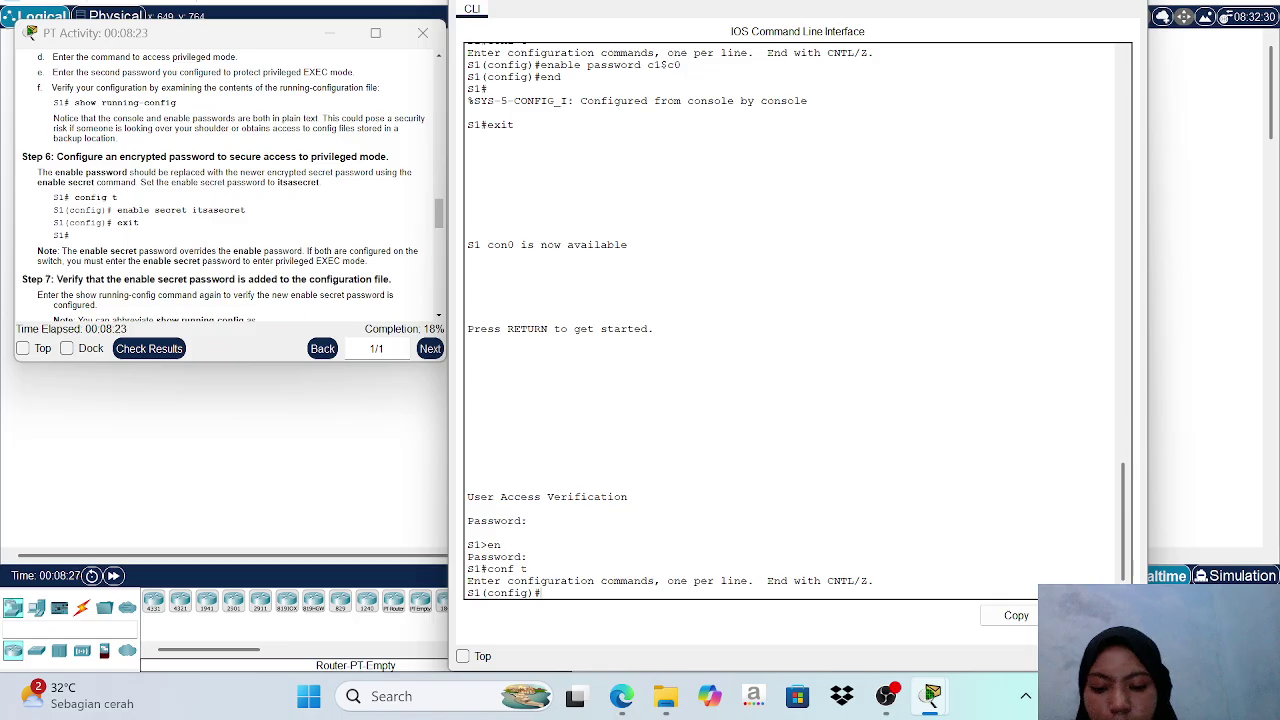
{"action": "type", "text": "enabl"}
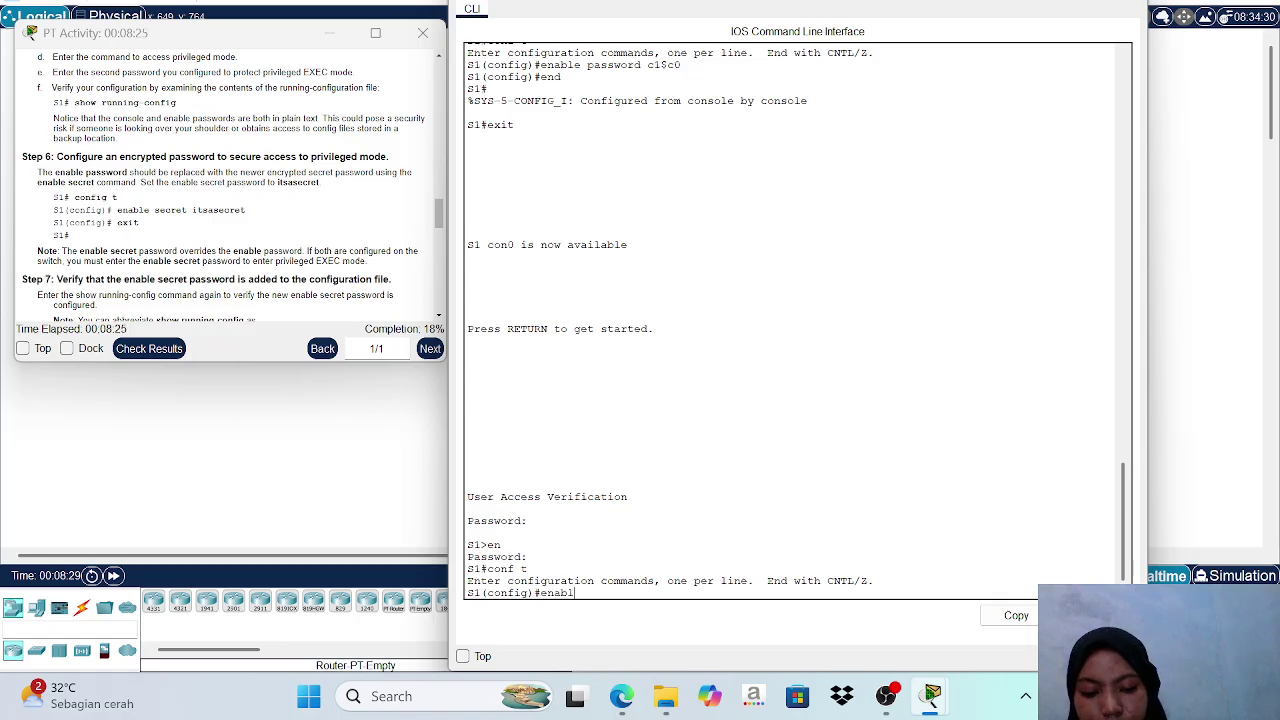
{"action": "type", "text": "e se"}
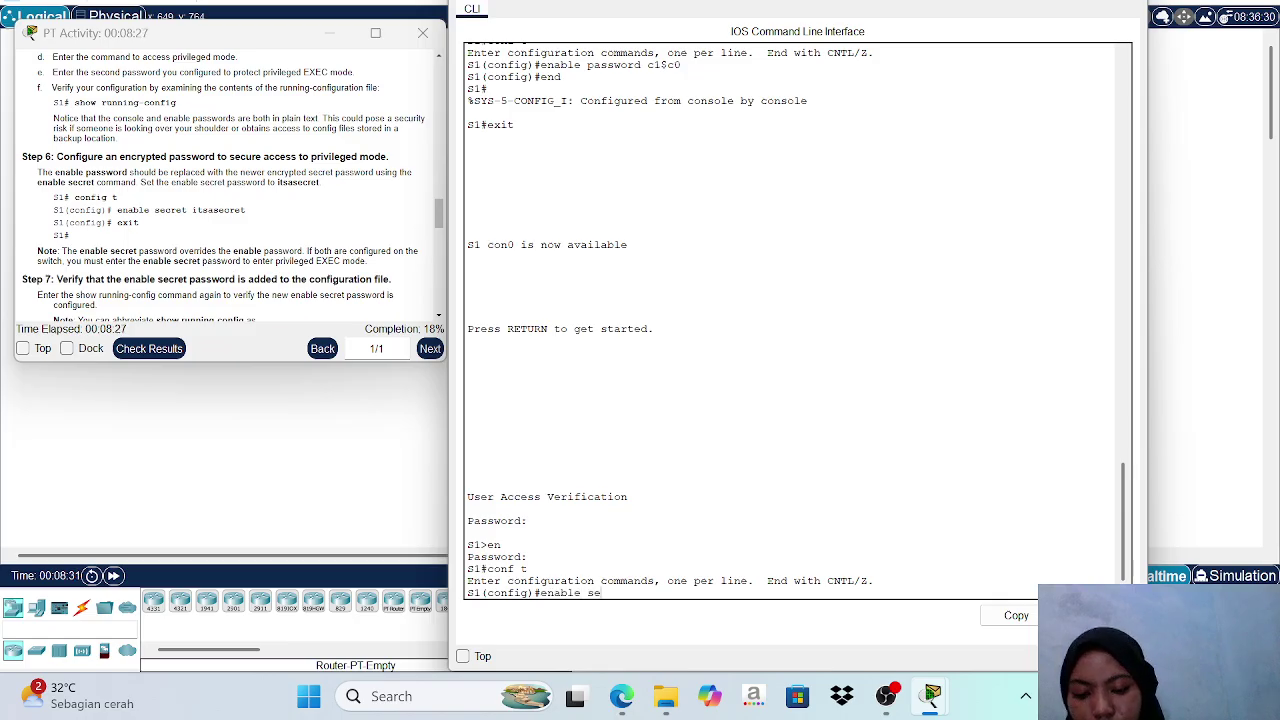
{"action": "type", "text": "cret"}
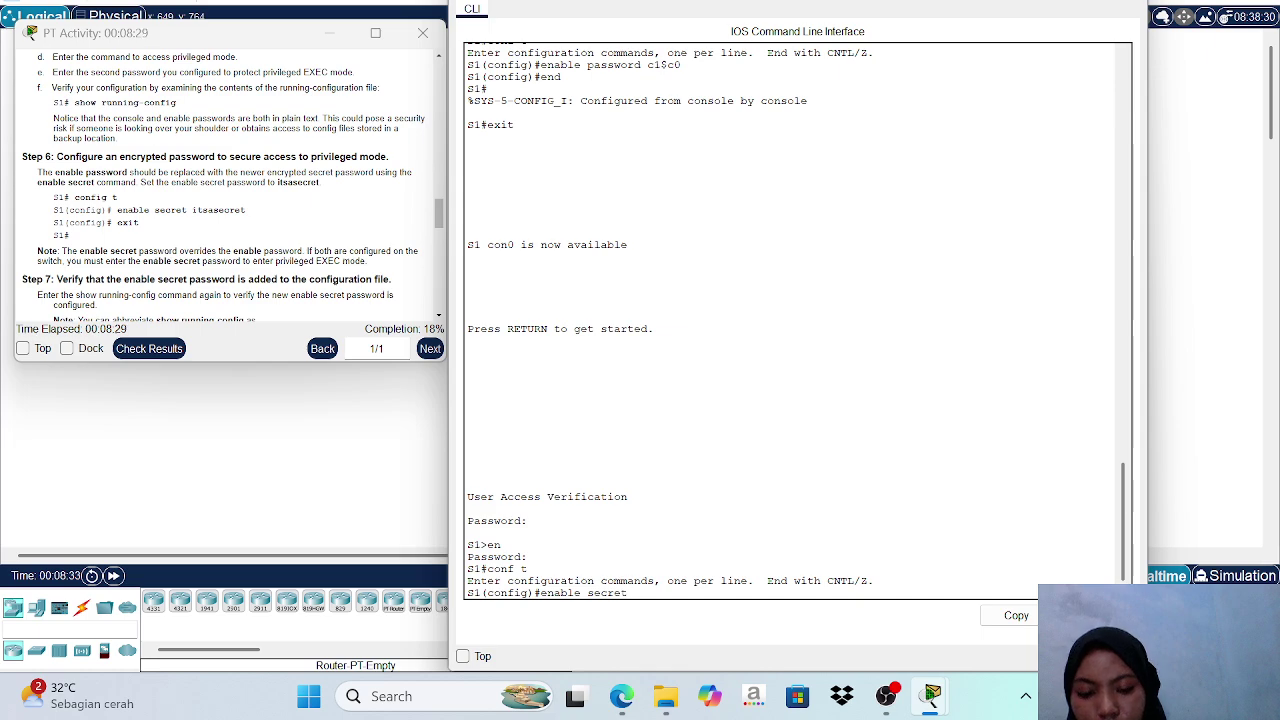
{"action": "type", "text": " its"}
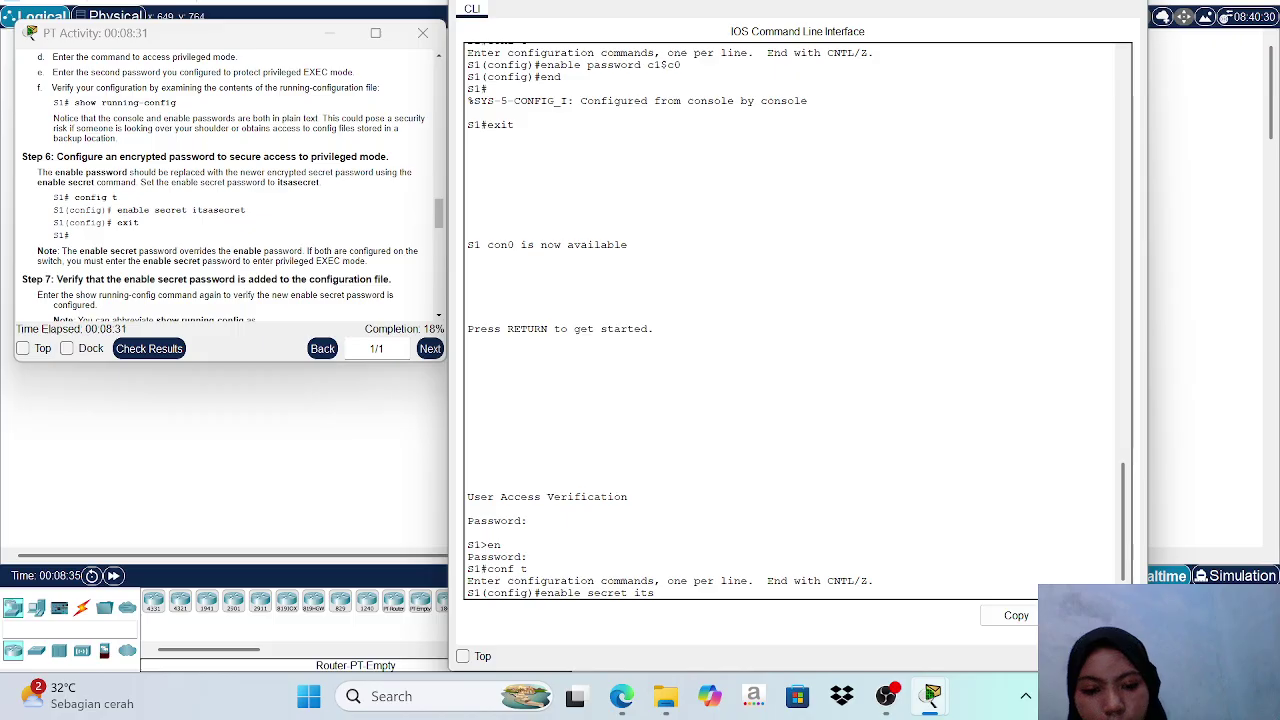
{"action": "type", "text": "asecret"}
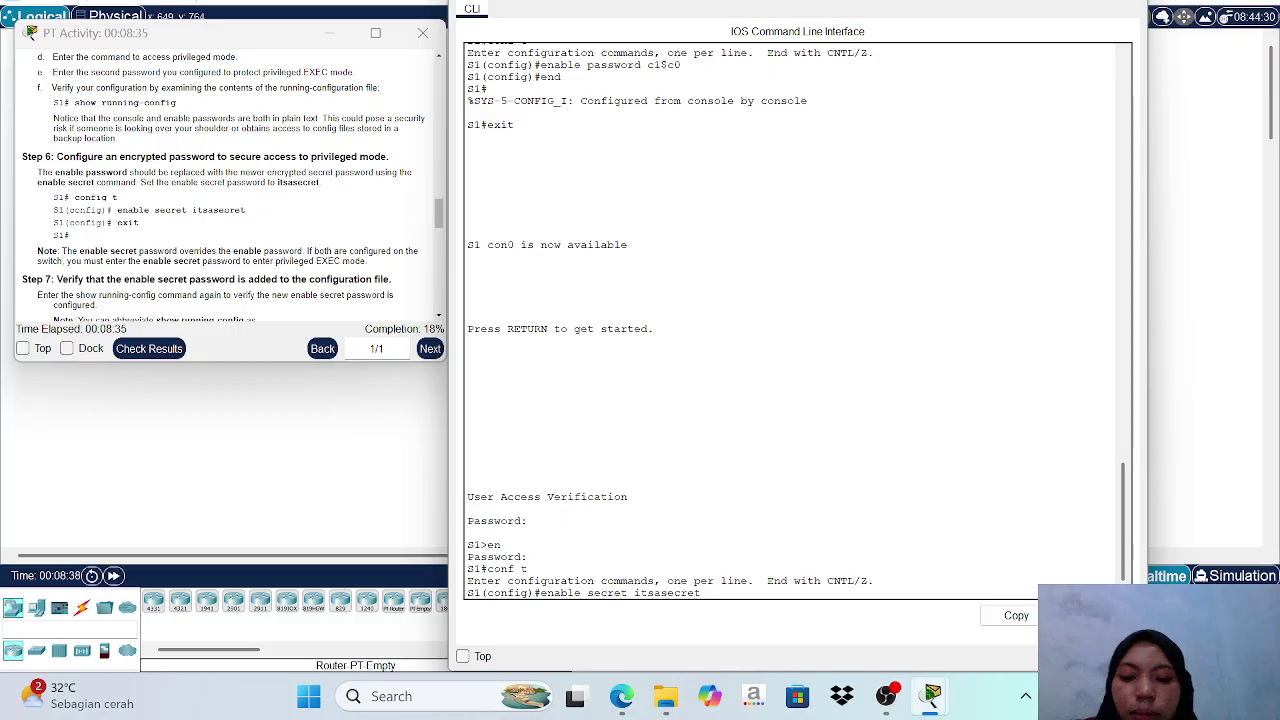
{"action": "key", "text": "Return"}
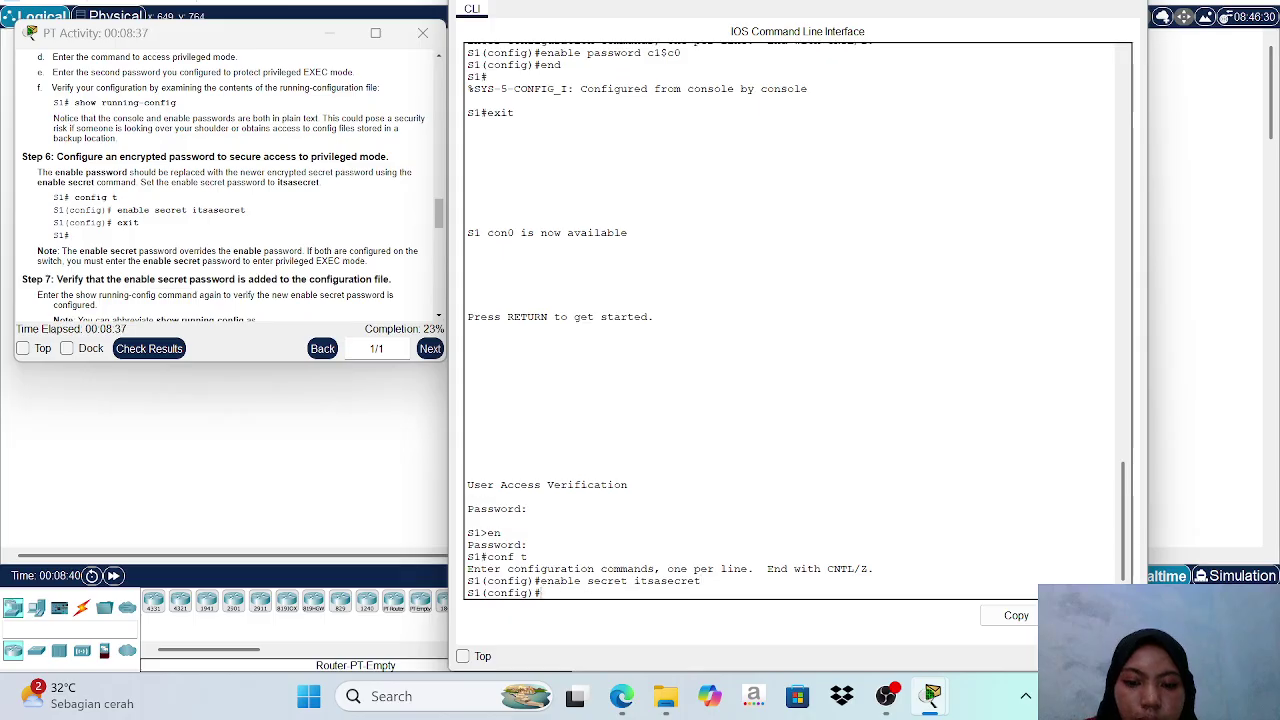
{"action": "type", "text": "end"}
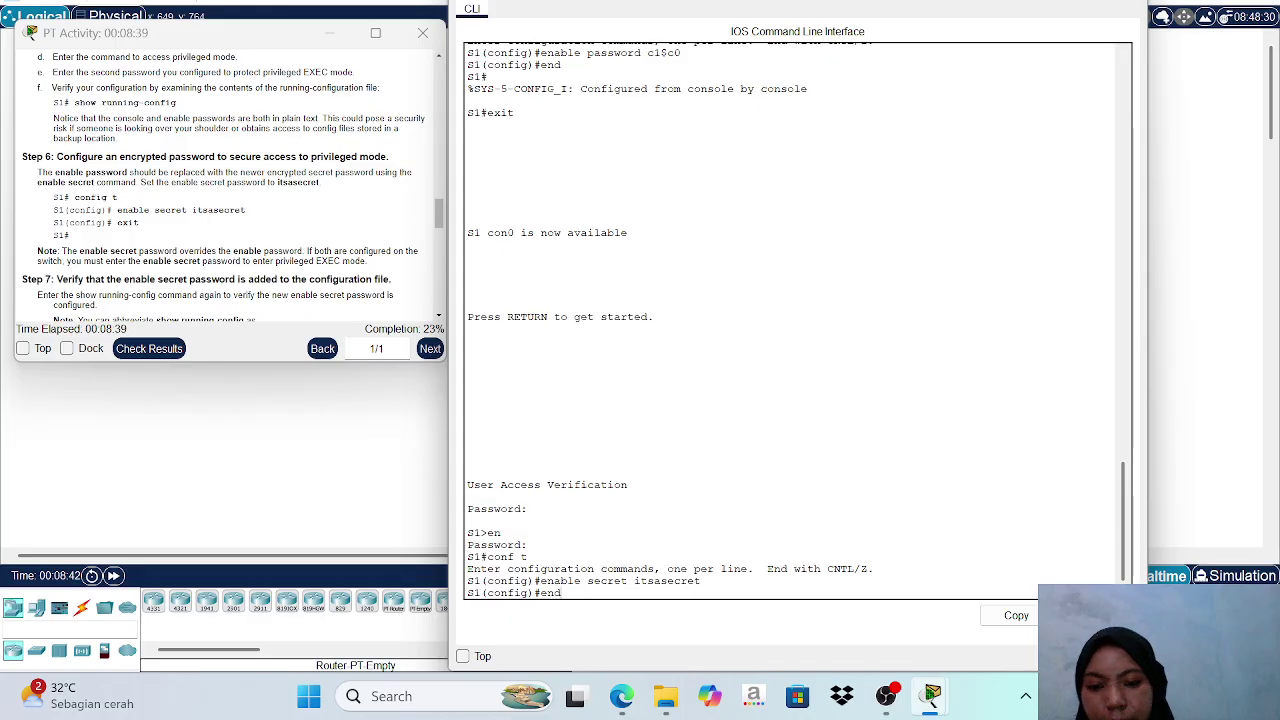
{"action": "key", "text": "Return"}
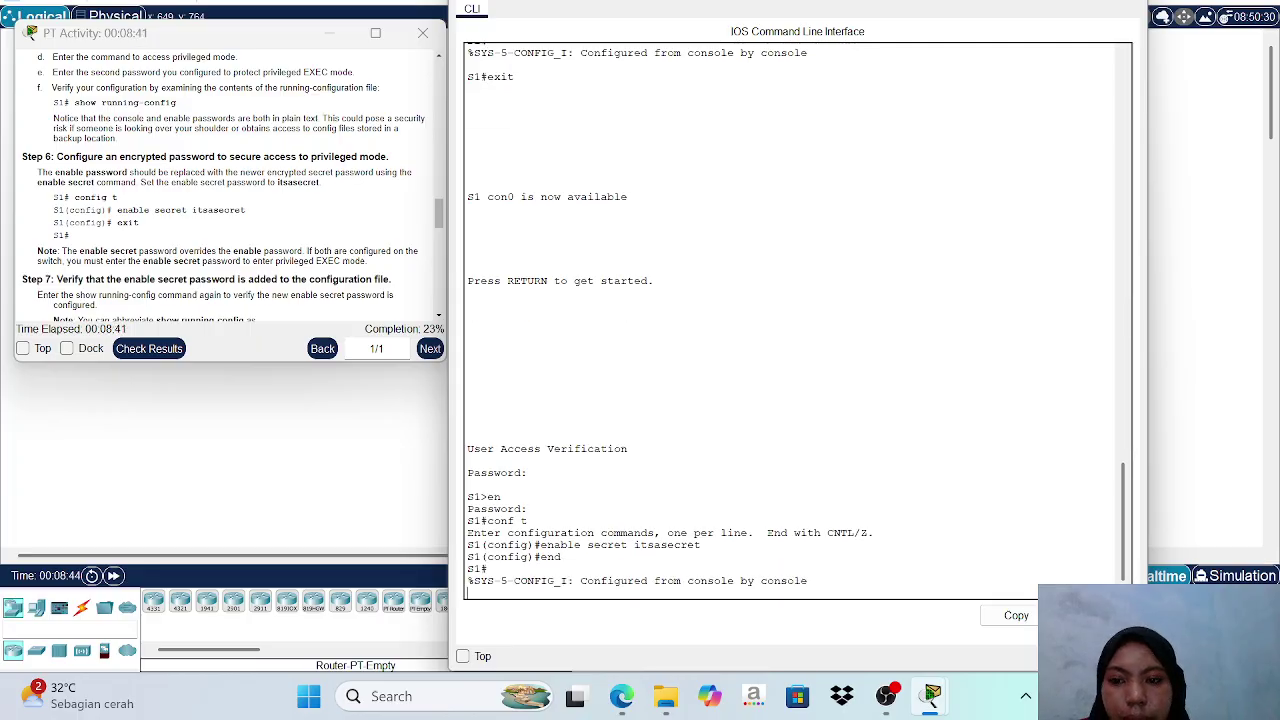
{"action": "key", "text": "Return"}
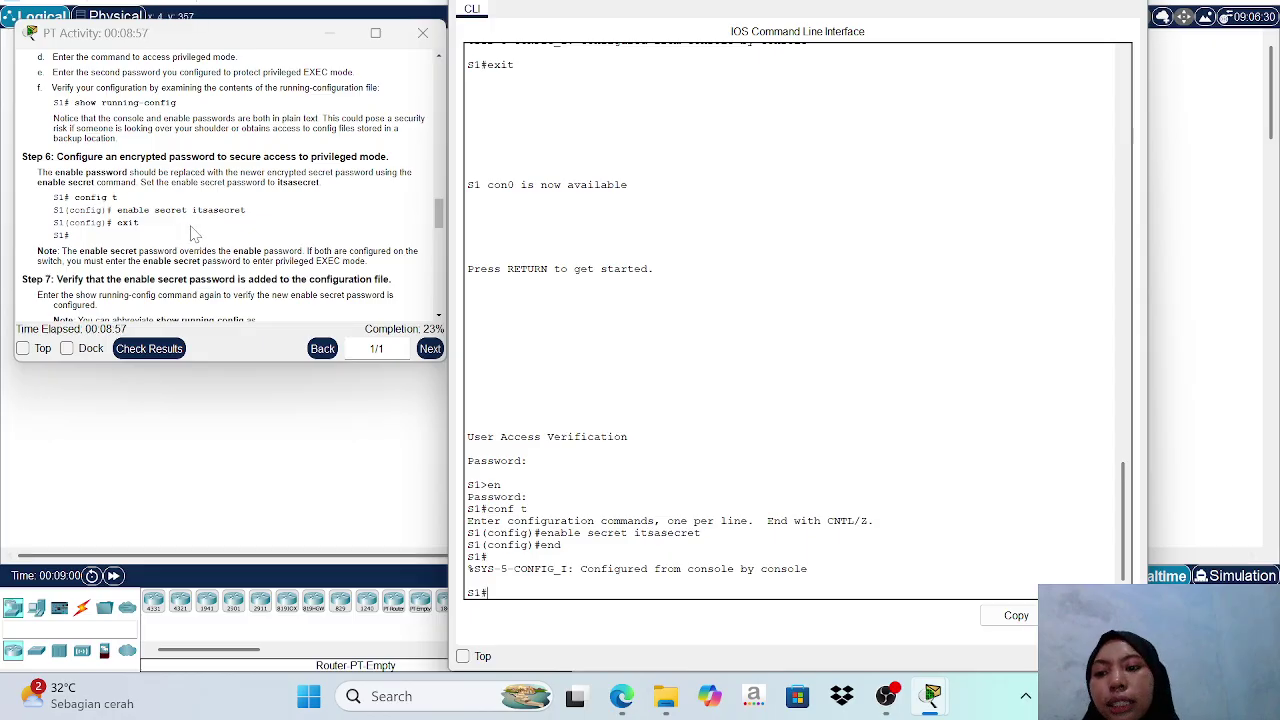
Run show running-config on S1 to check the enable secret appears as an encrypted hash.
{"action": "scroll", "coordinate": [194, 233], "scroll_direction": "down", "scroll_amount": 5}
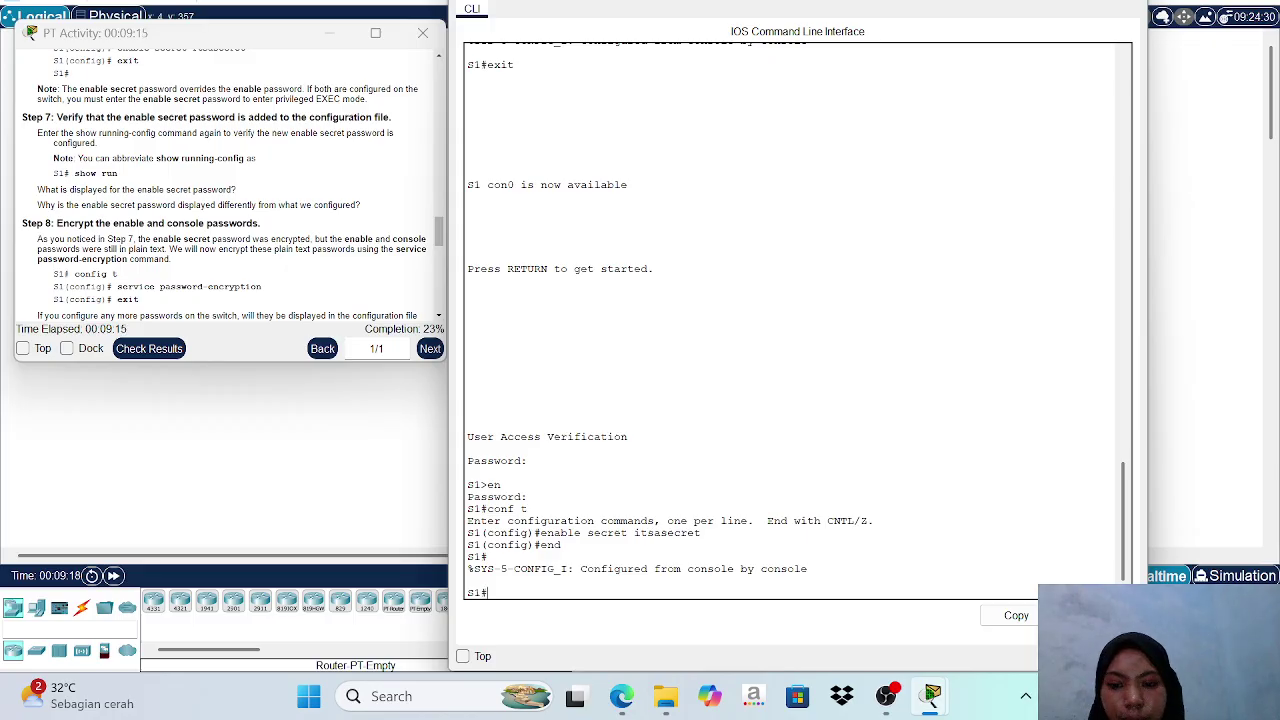
{"action": "type", "text": "sho"}
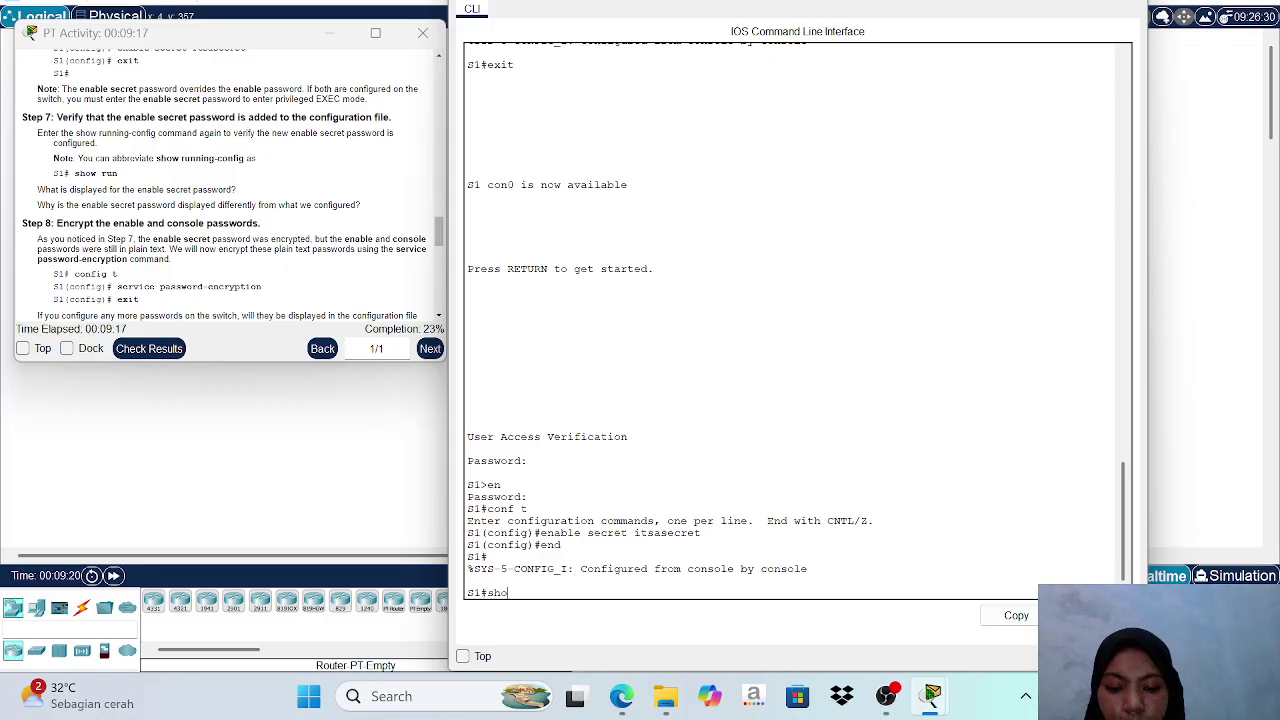
{"action": "type", "text": "w run"}
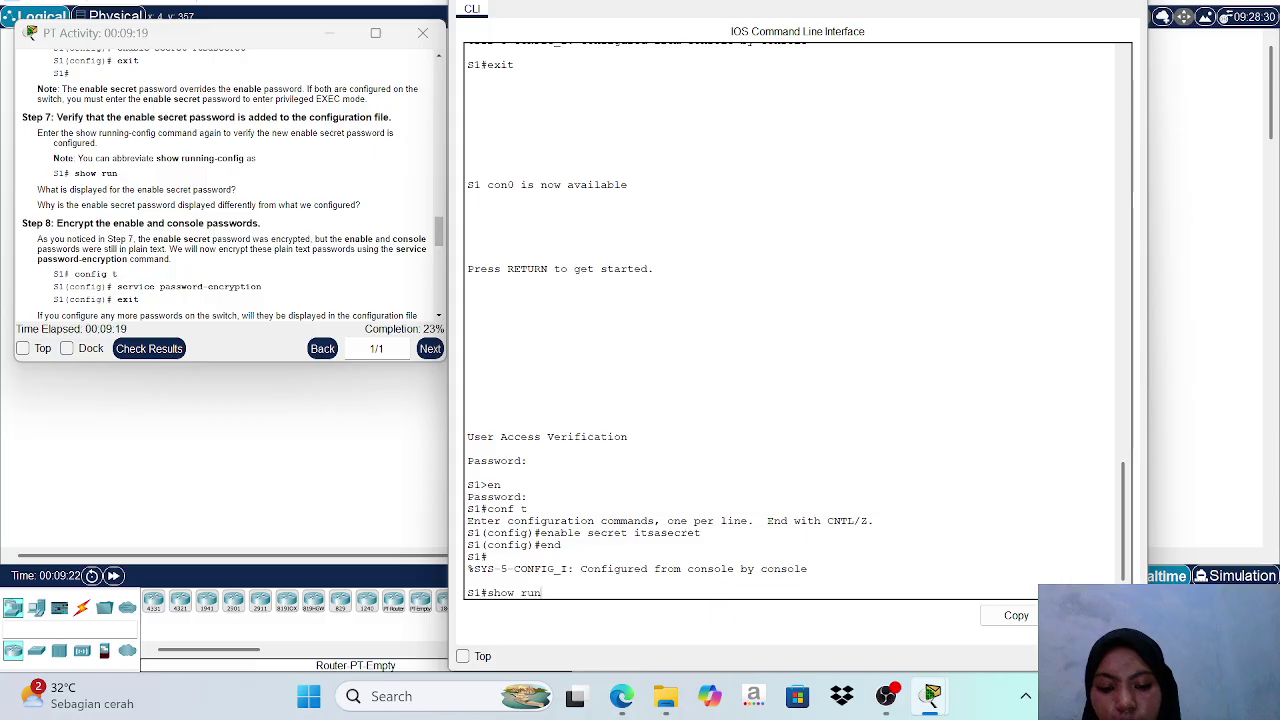
{"action": "type", "text": "ning"}
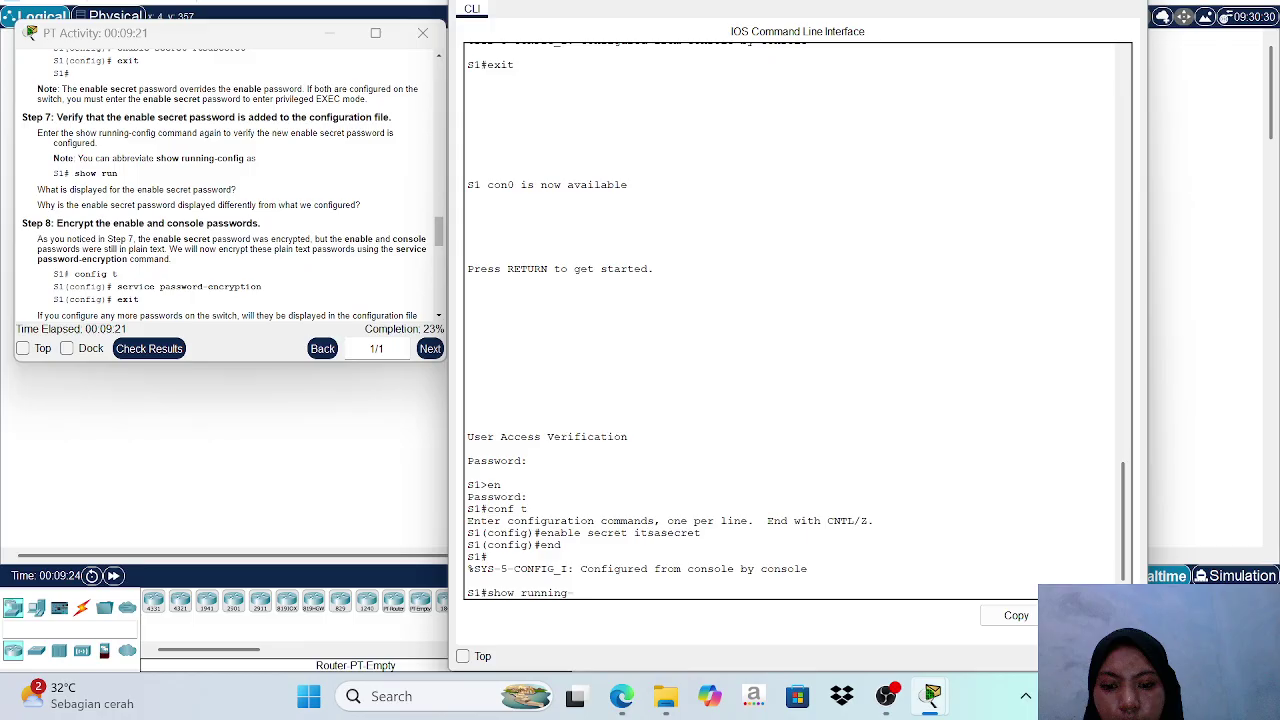
{"action": "type", "text": "-config"}
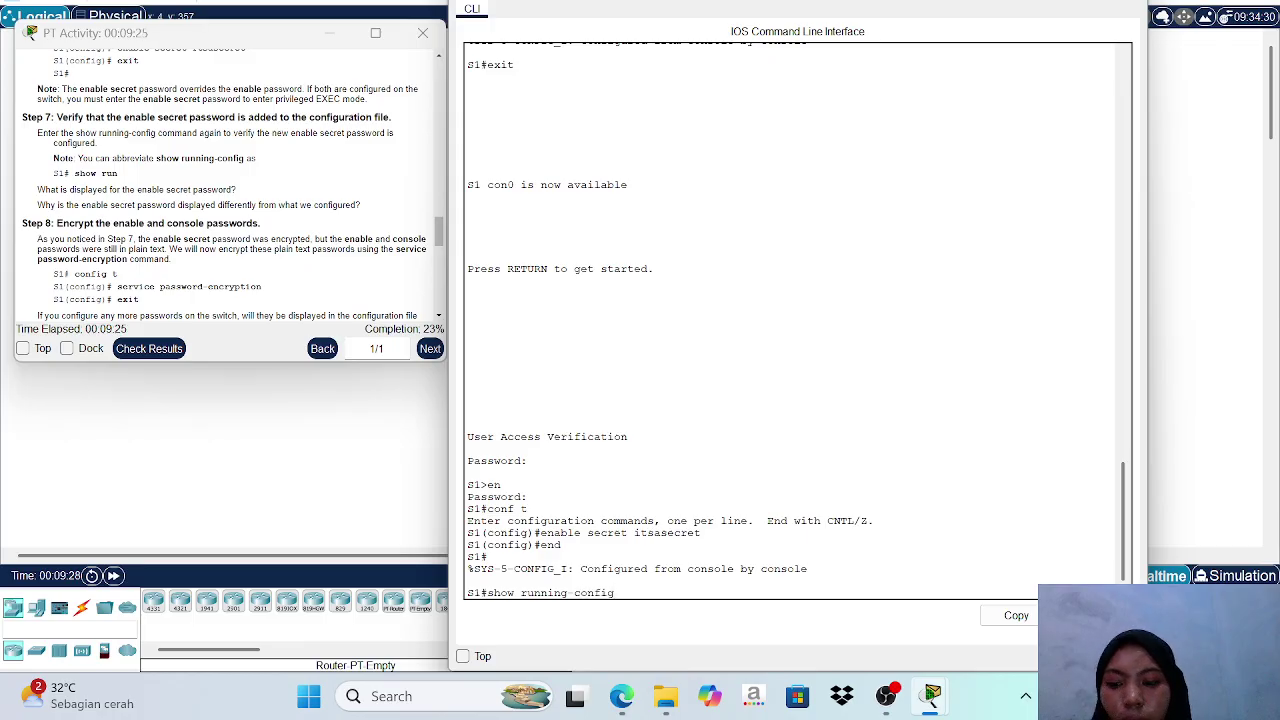
{"action": "key", "text": "Return"}
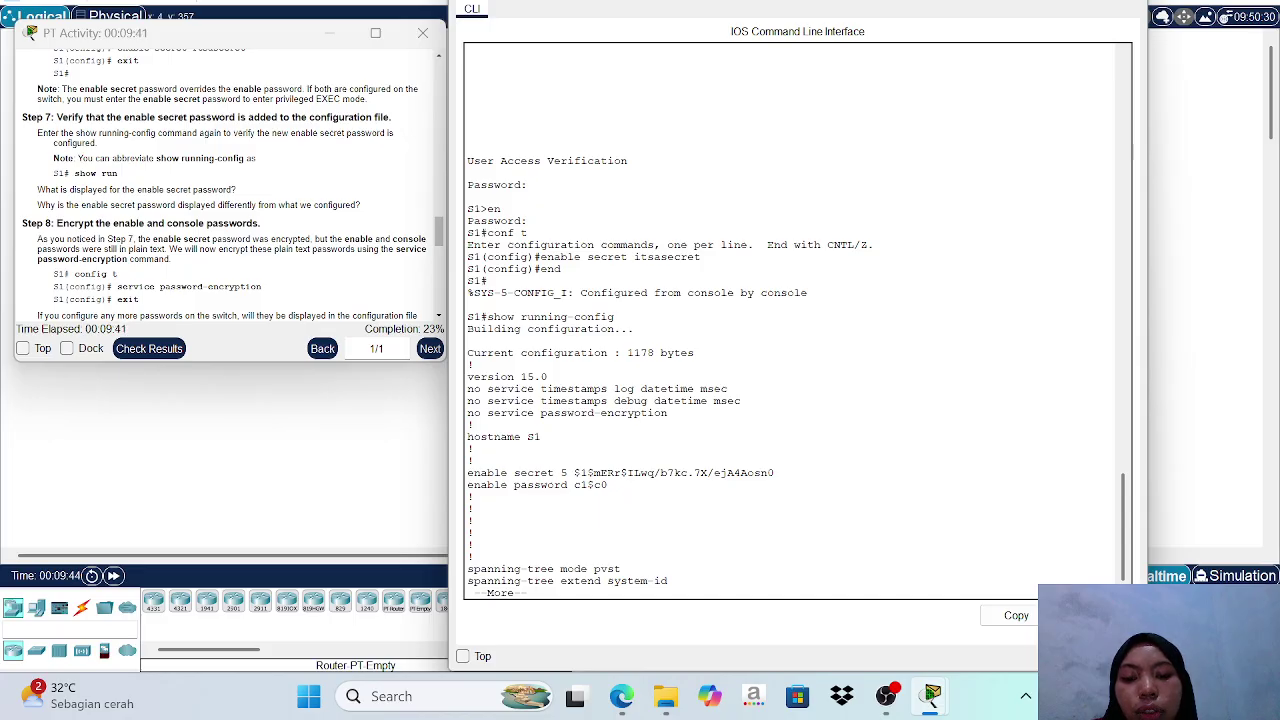
{"action": "key", "text": "q"}
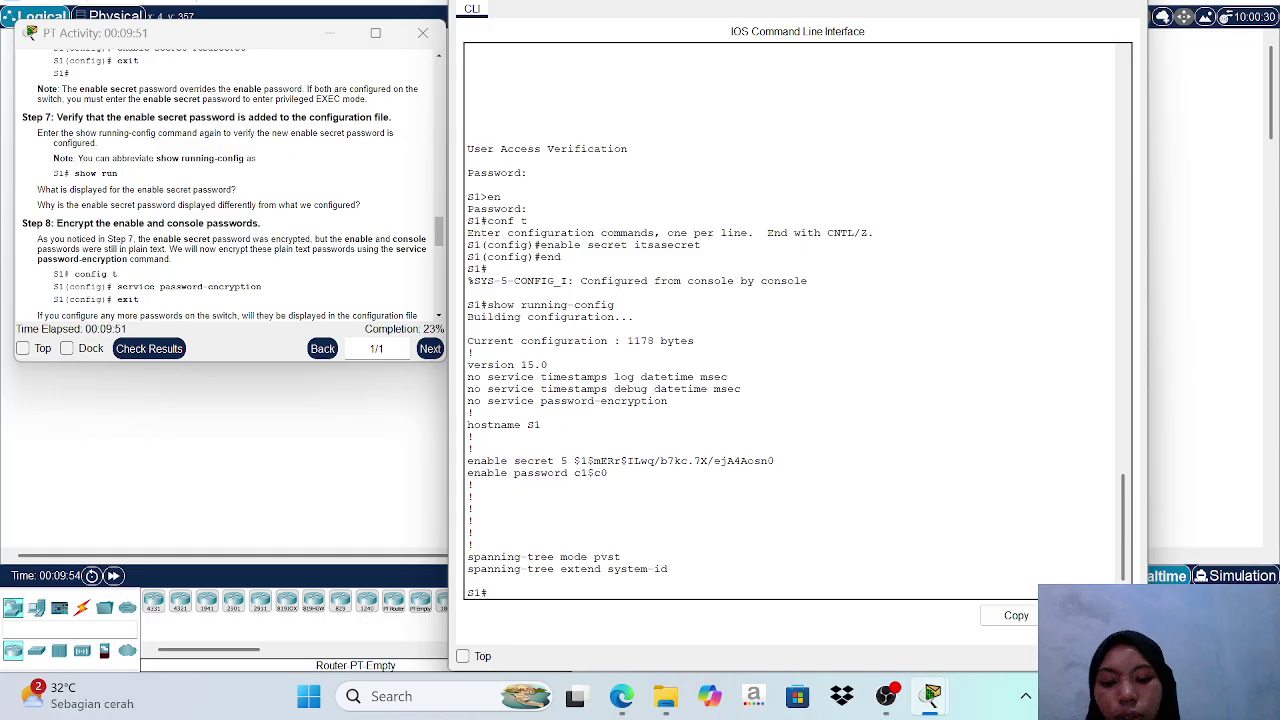
{"action": "type", "text": "conf "}
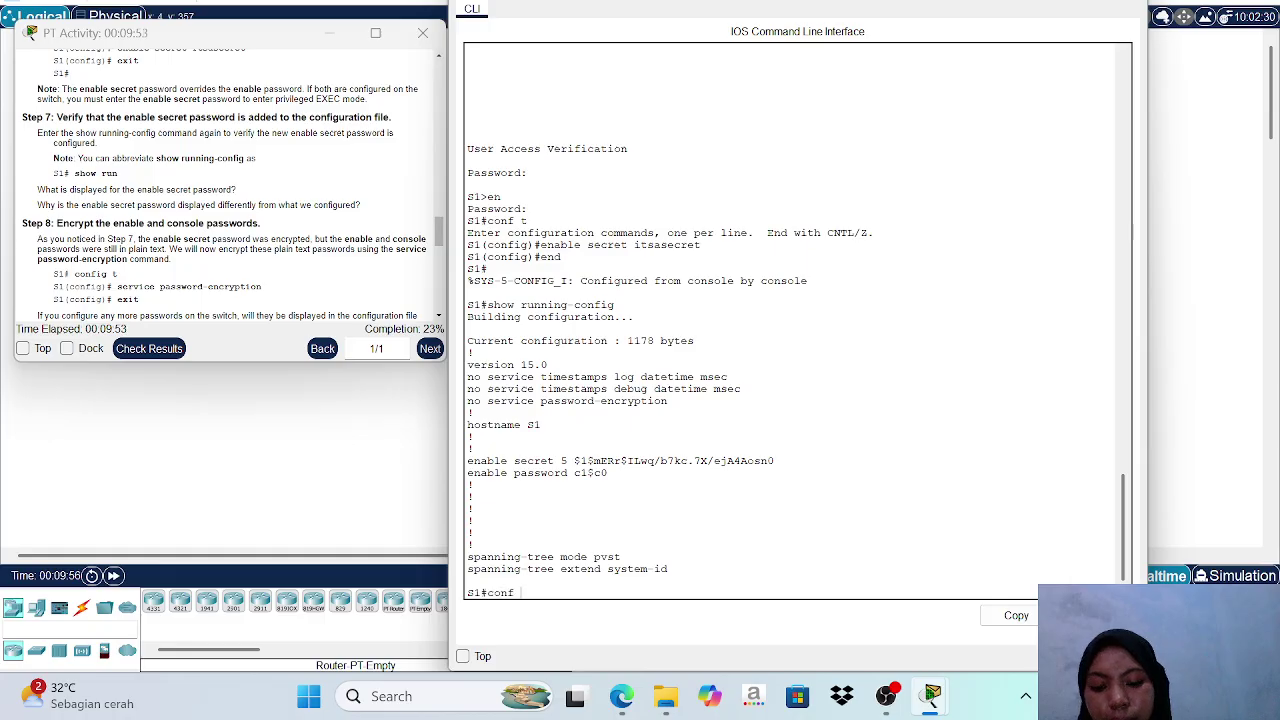
{"action": "type", "text": "t"}
Enable service password-encryption on S1 and return to the S1# prompt.
{"action": "key", "text": "Return"}
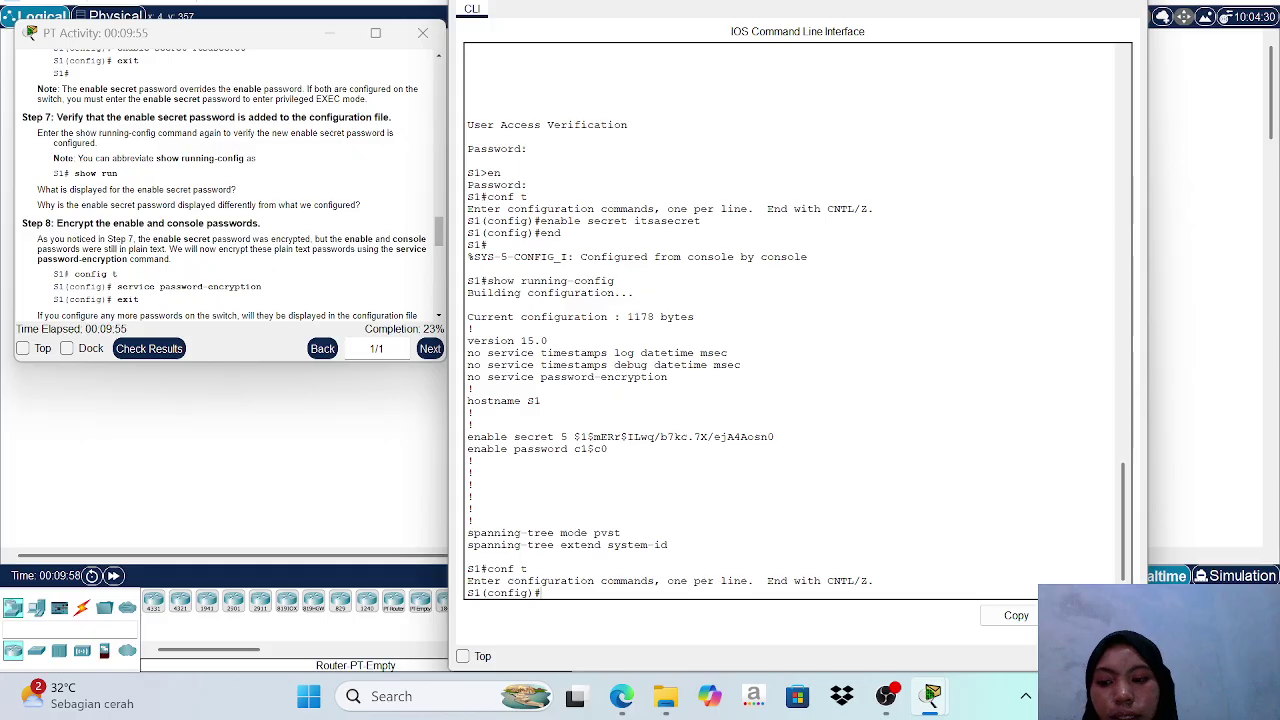
{"action": "type", "text": "ser"}
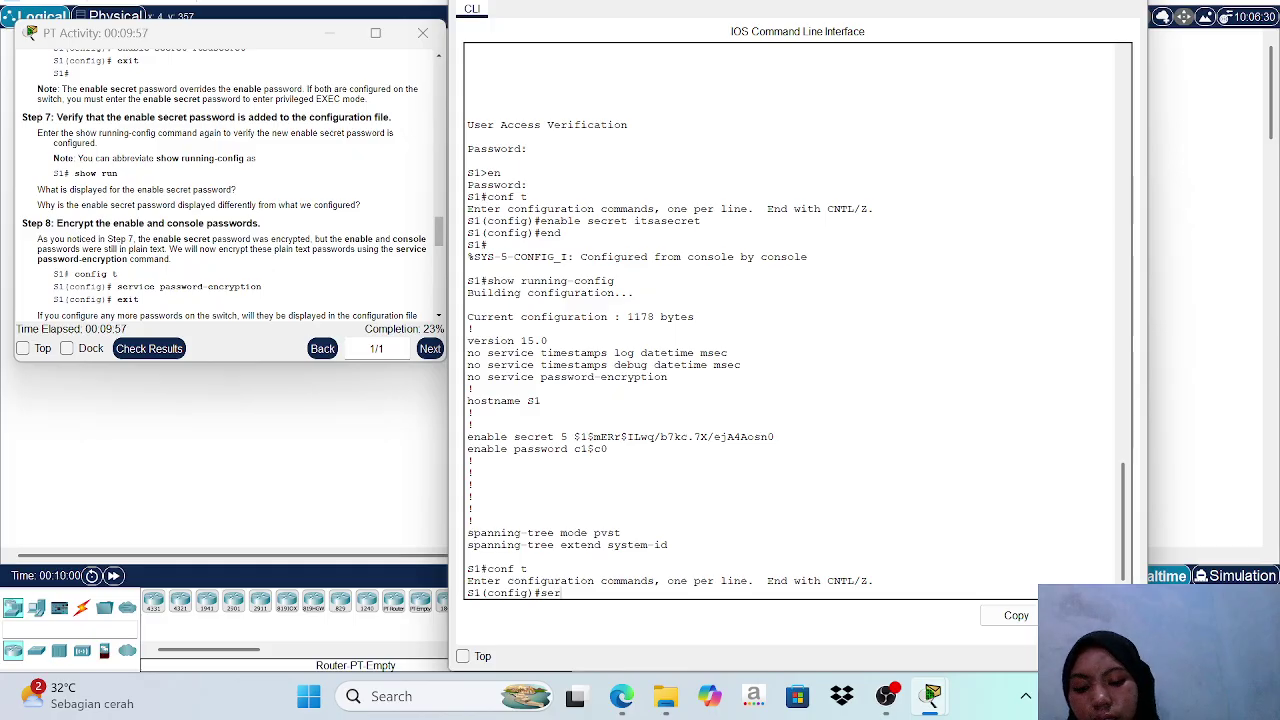
{"action": "type", "text": "vice "}
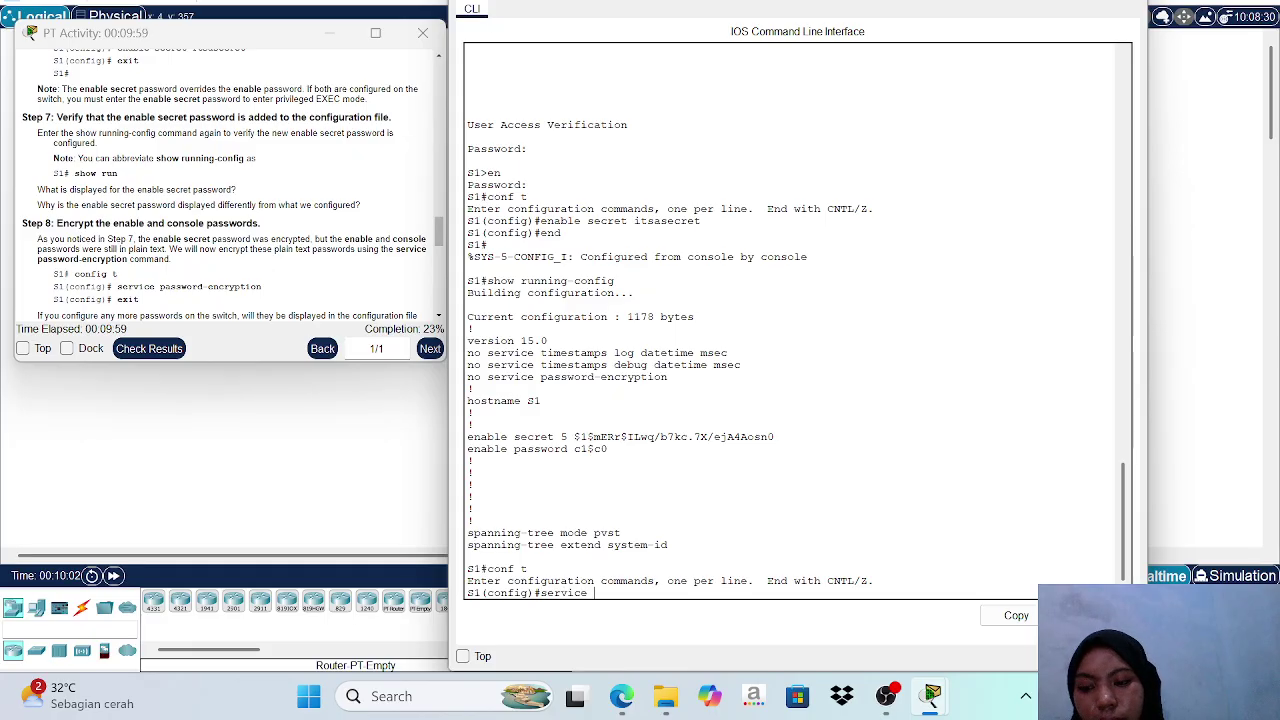
{"action": "type", "text": "pas"}
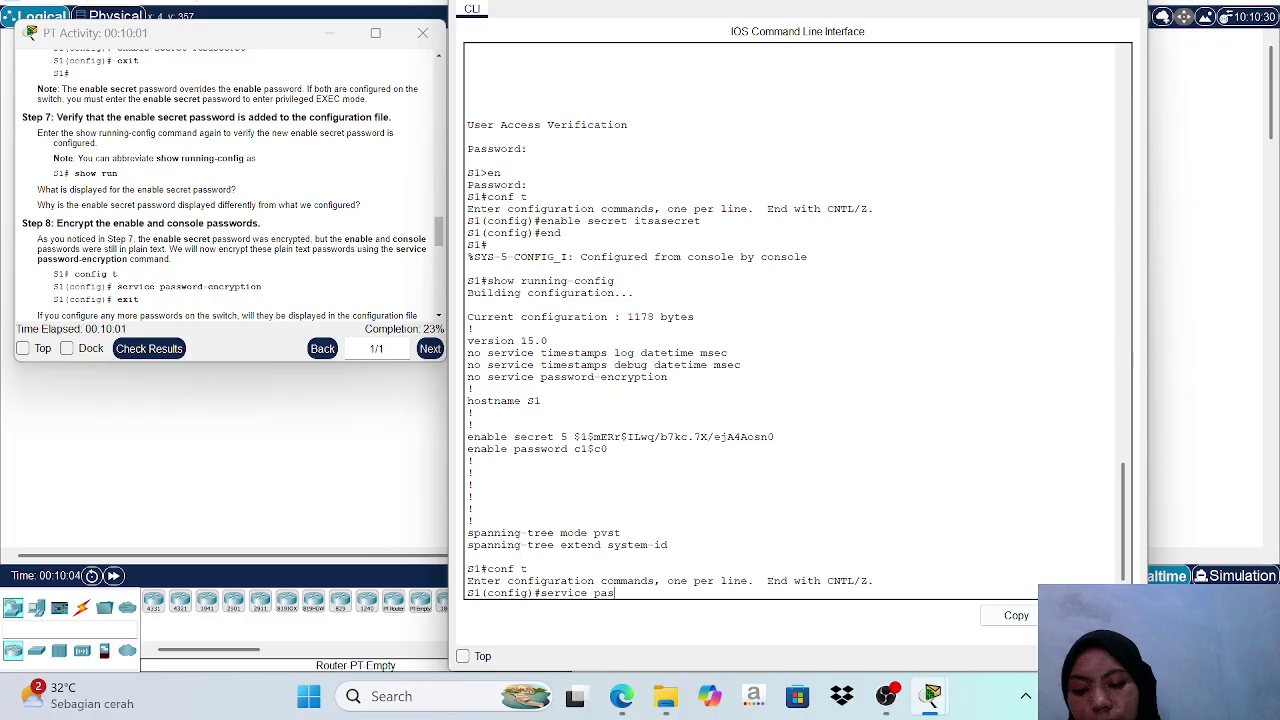
{"action": "type", "text": "sword"}
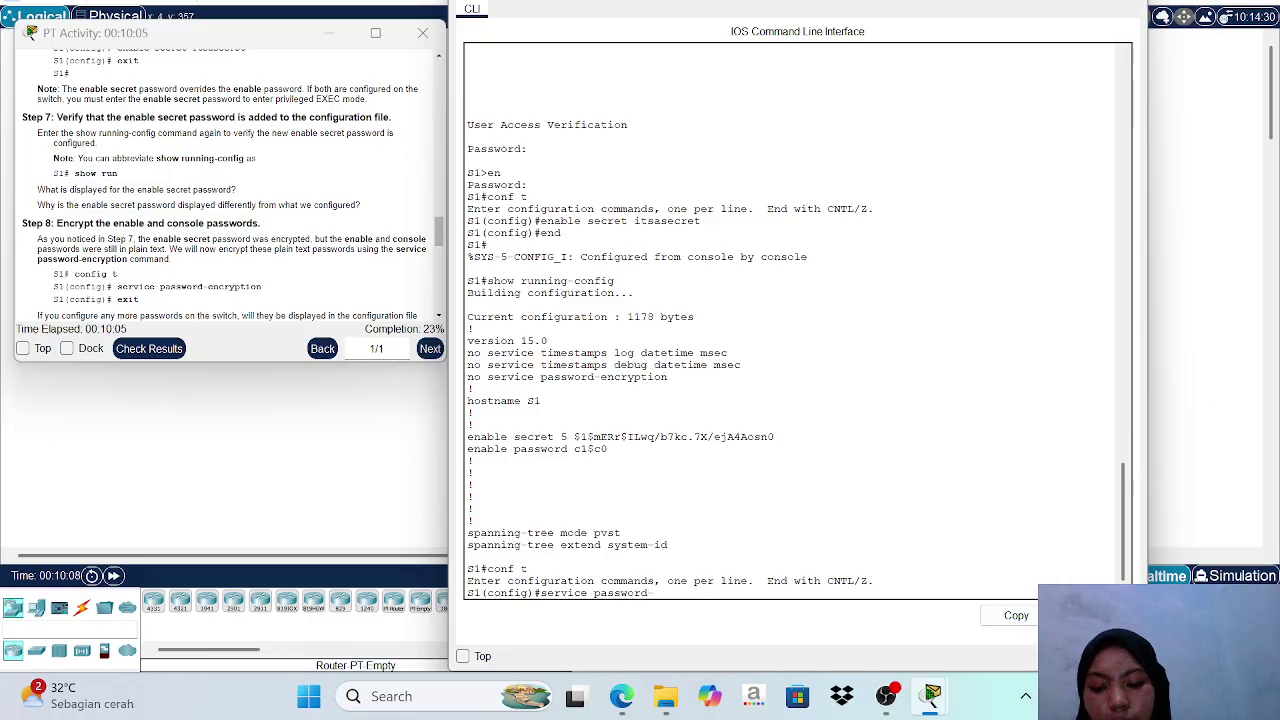
{"action": "type", "text": "-e"}
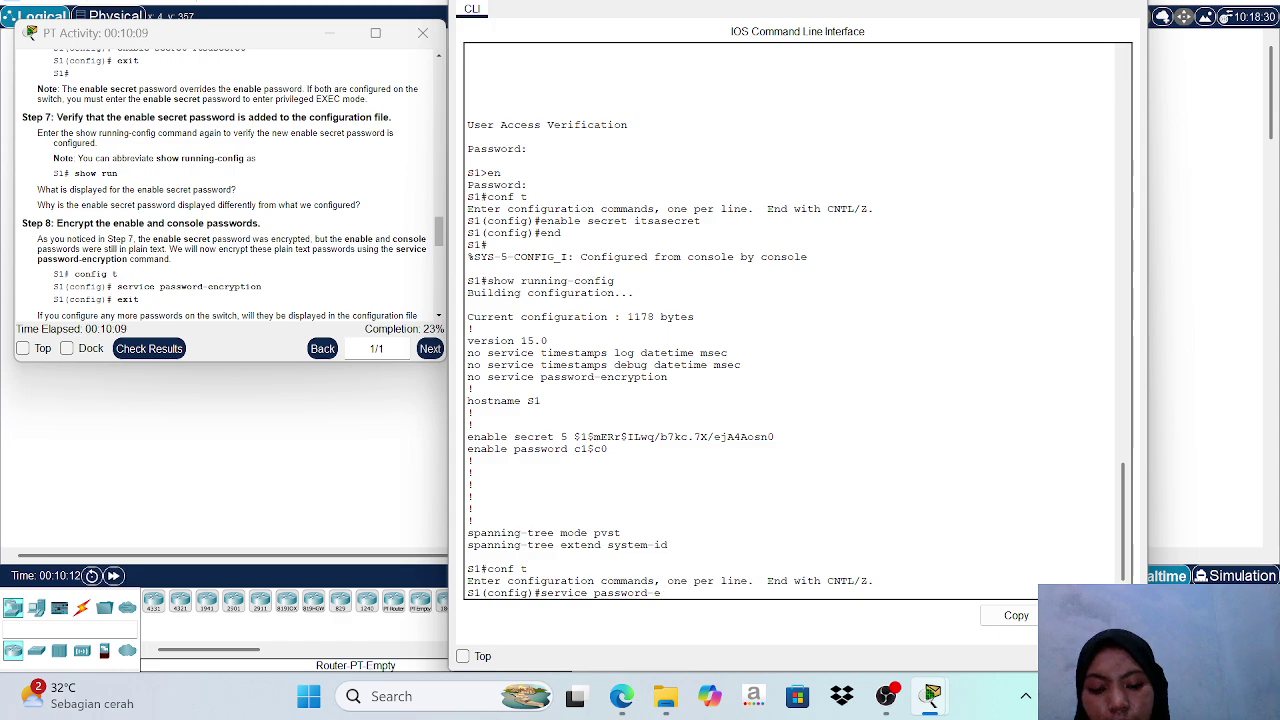
{"action": "type", "text": "cc"}
{"action": "type", "text": "ryp"}
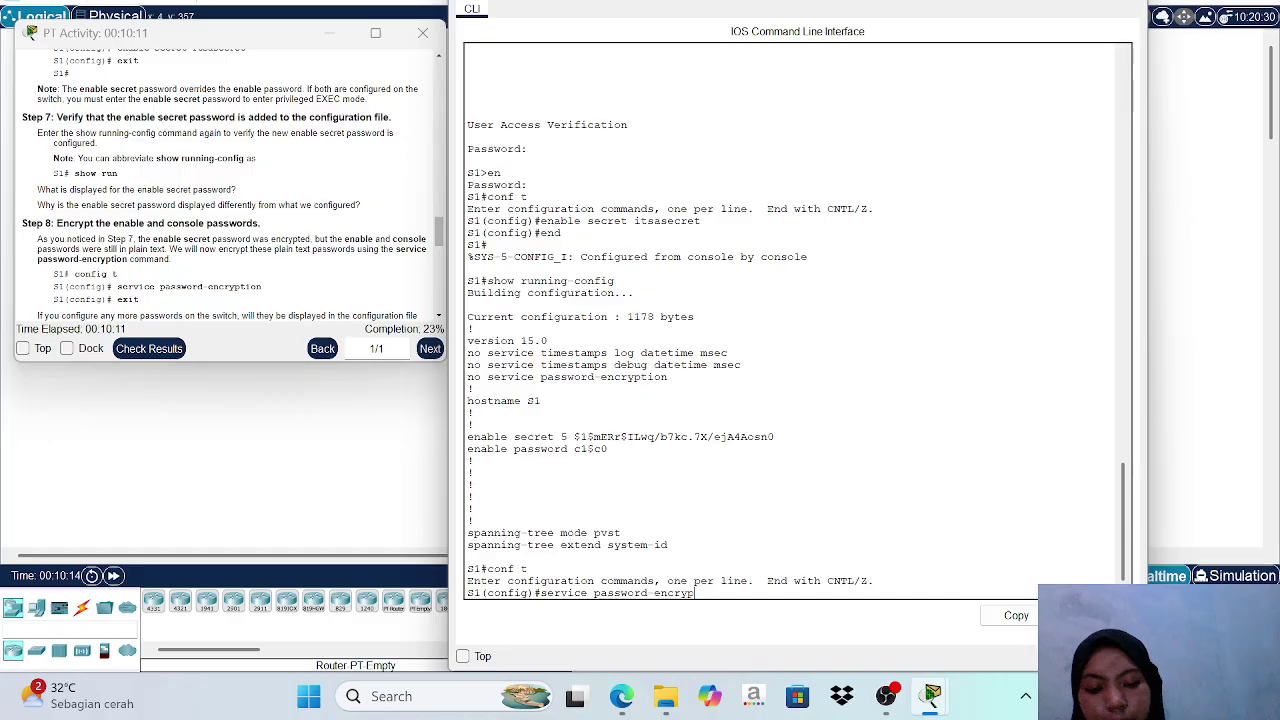
{"action": "type", "text": "tion"}
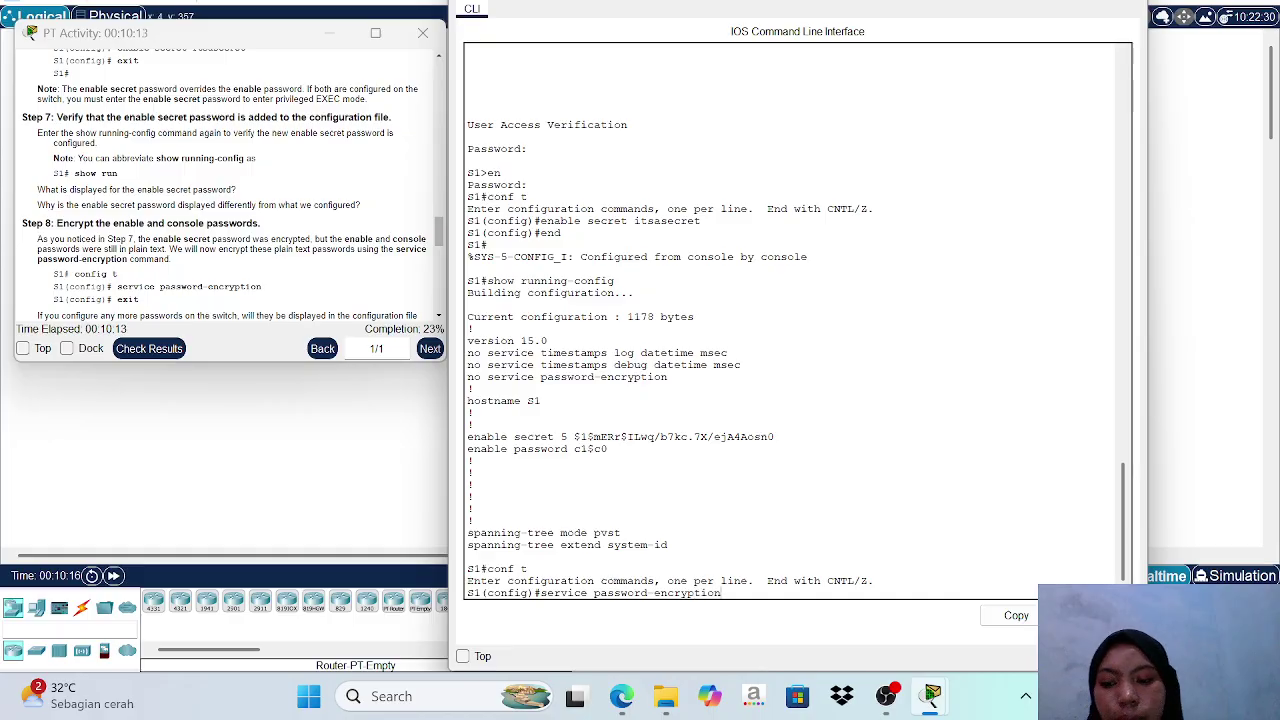
{"action": "key", "text": "Return"}
{"action": "type", "text": "end"}
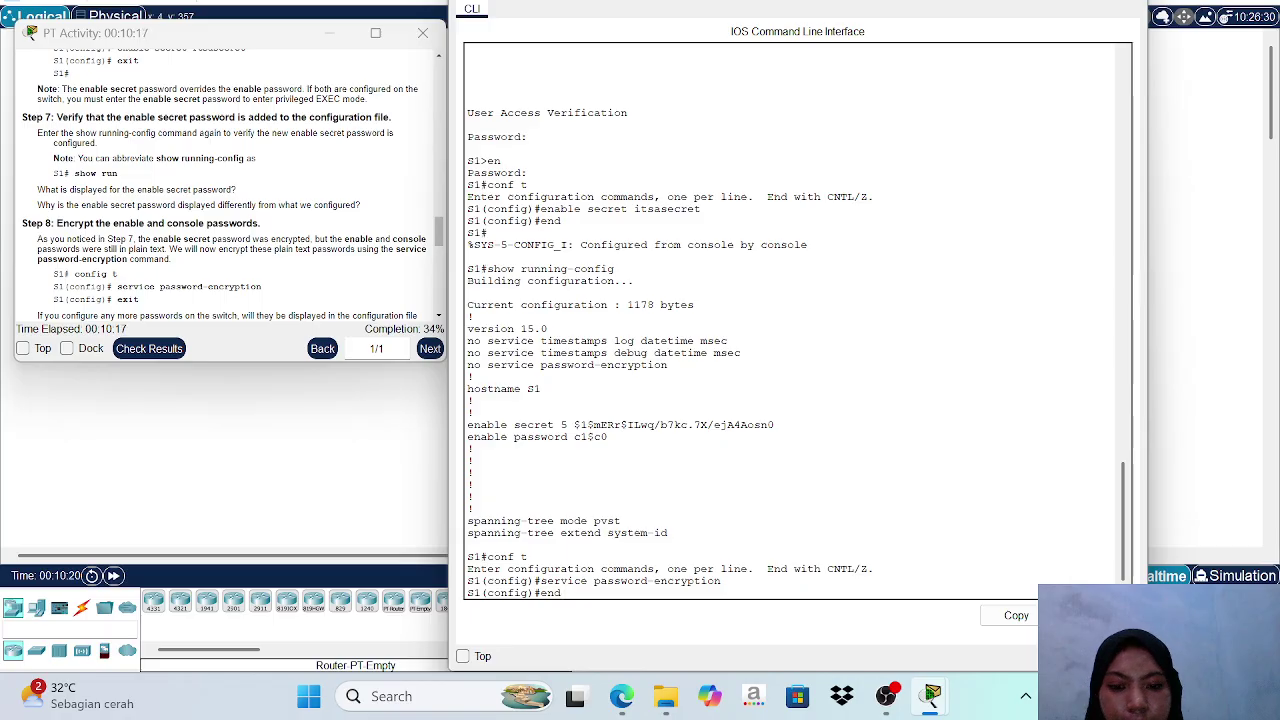
{"action": "key", "text": "Return"}
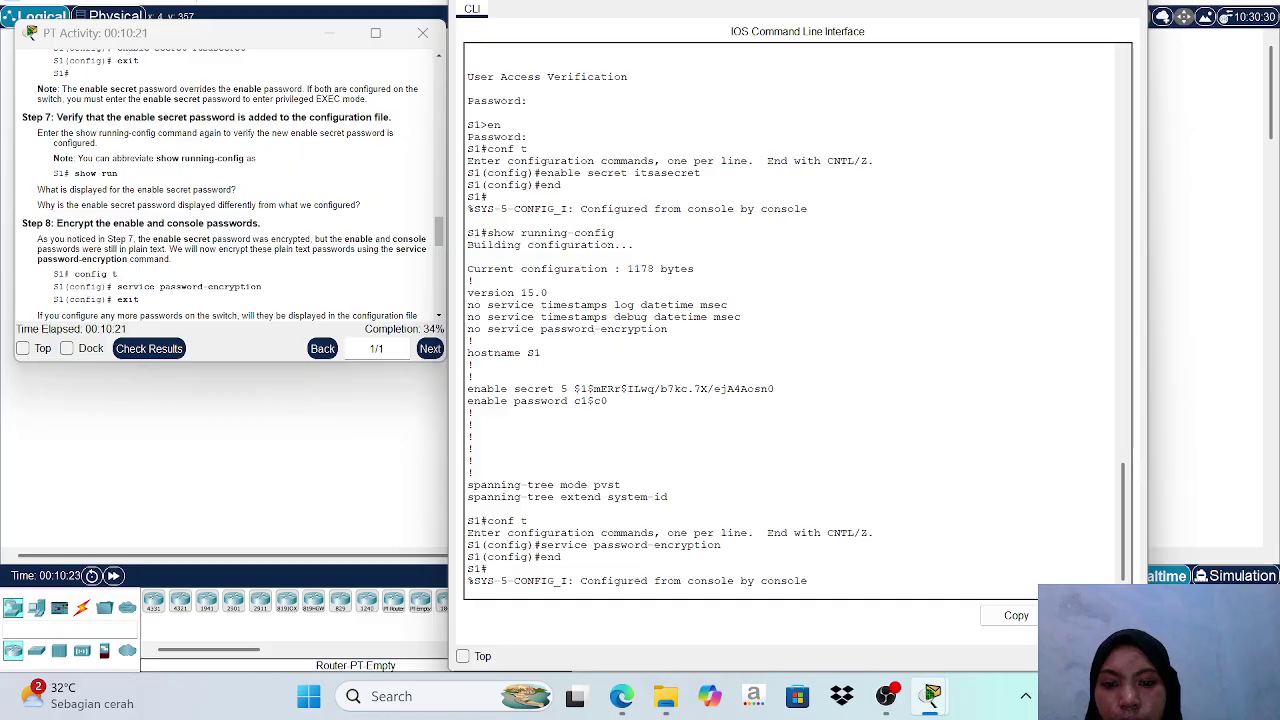
{"action": "key", "text": "Return"}
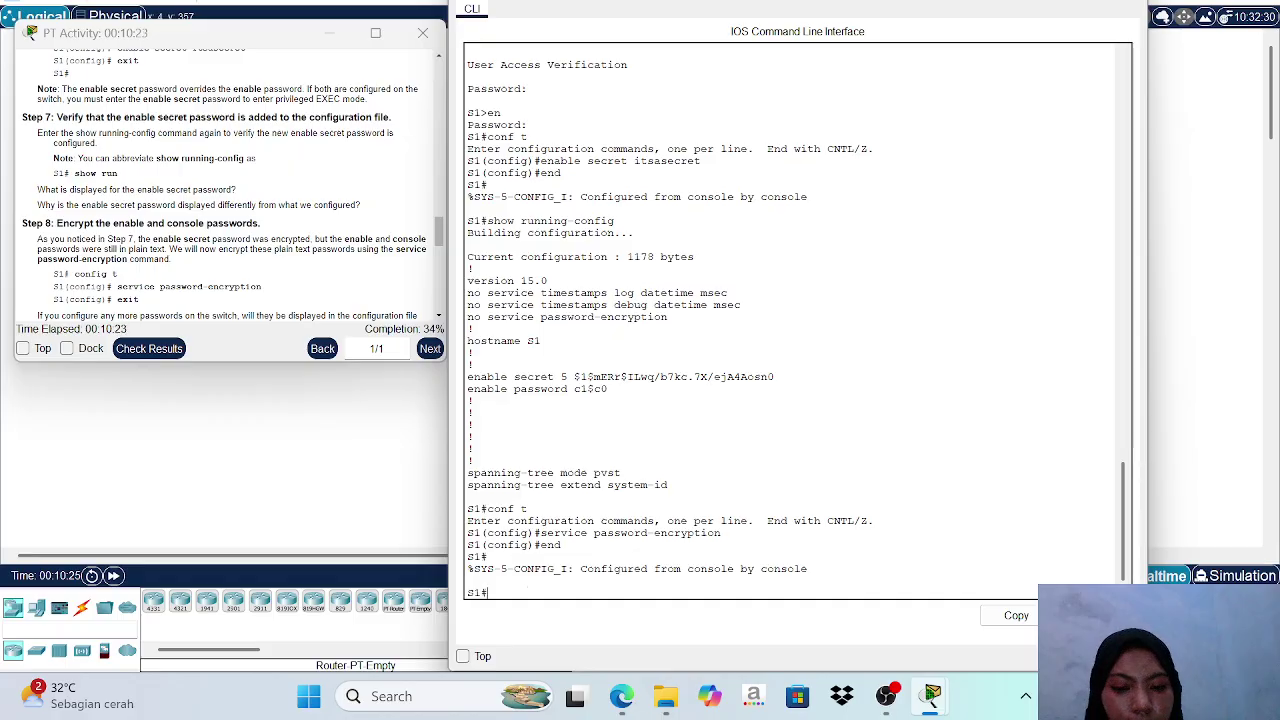
List S1's running configuration again to confirm the enable password is now type 7 encrypted.
{"action": "type", "text": "show running-config"}
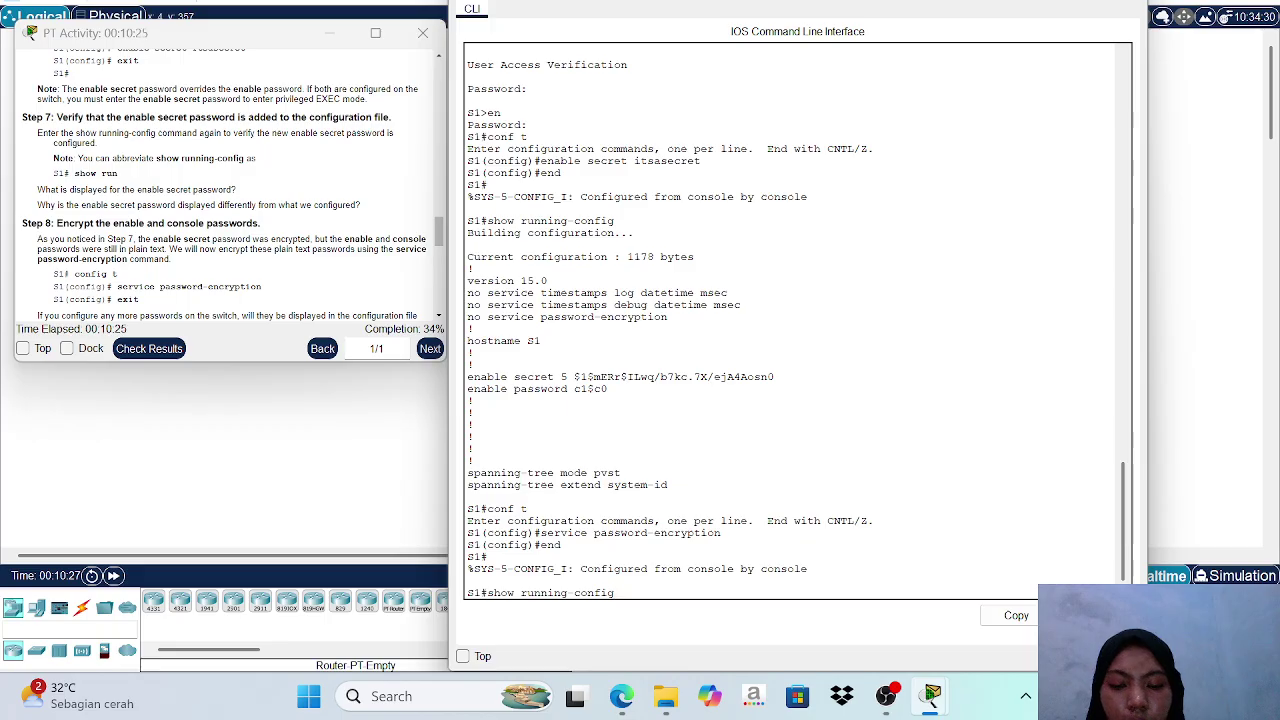
{"action": "key", "text": "Return"}
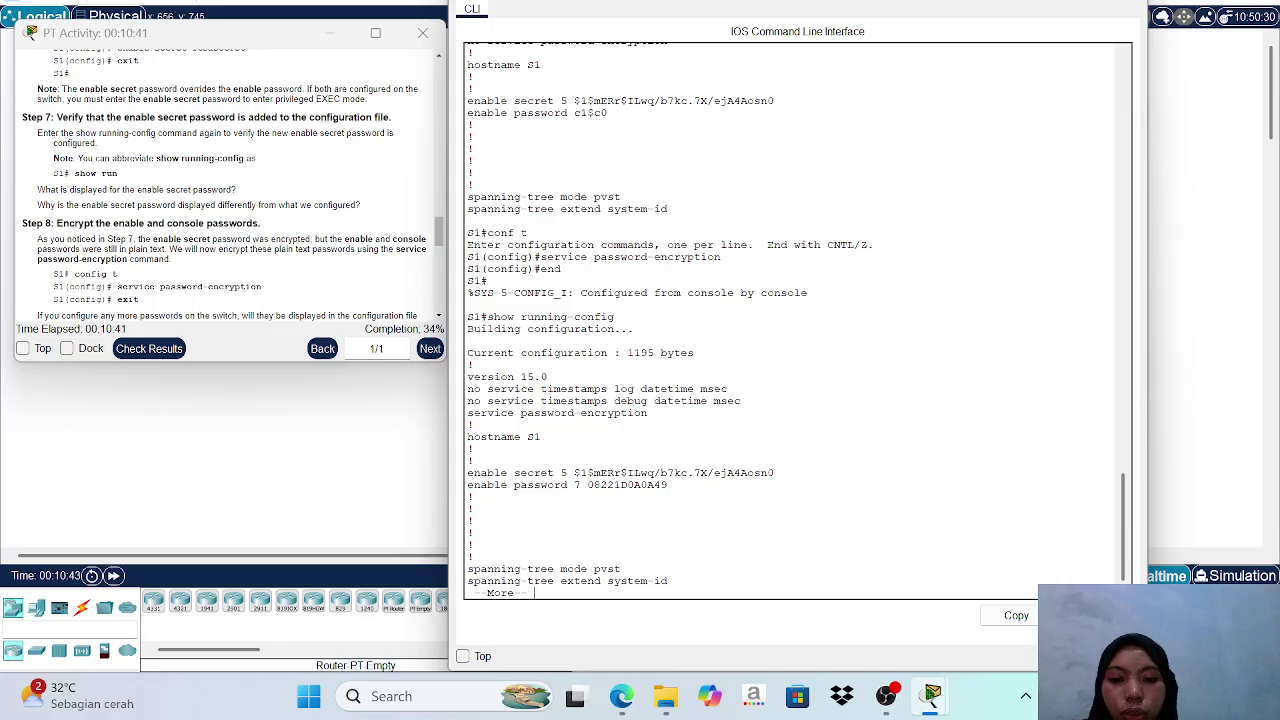
{"action": "key", "text": "ctrl+c"}
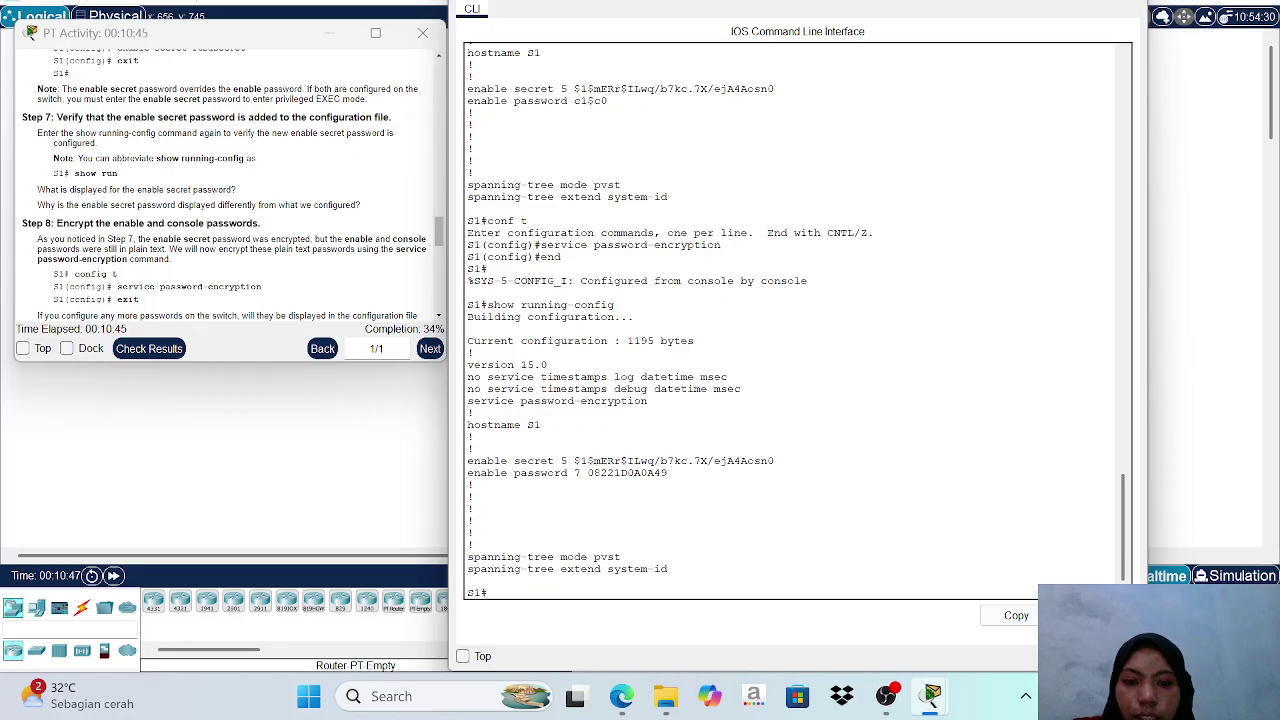
Enter global configuration and submit the MOTD banner "This a secure system. Authorized Access Only!", which fails as invalid input.
{"action": "scroll", "coordinate": [314, 200], "scroll_direction": "down", "scroll_amount": 5}
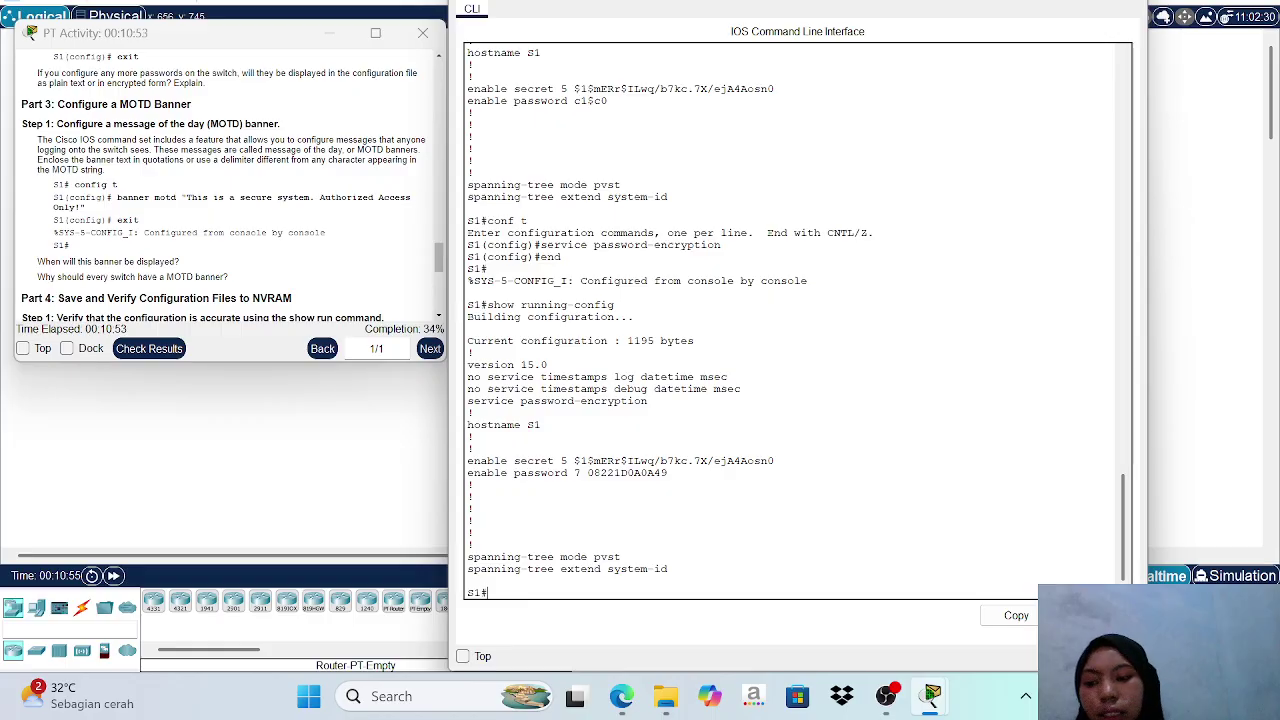
{"action": "type", "text": "co"}
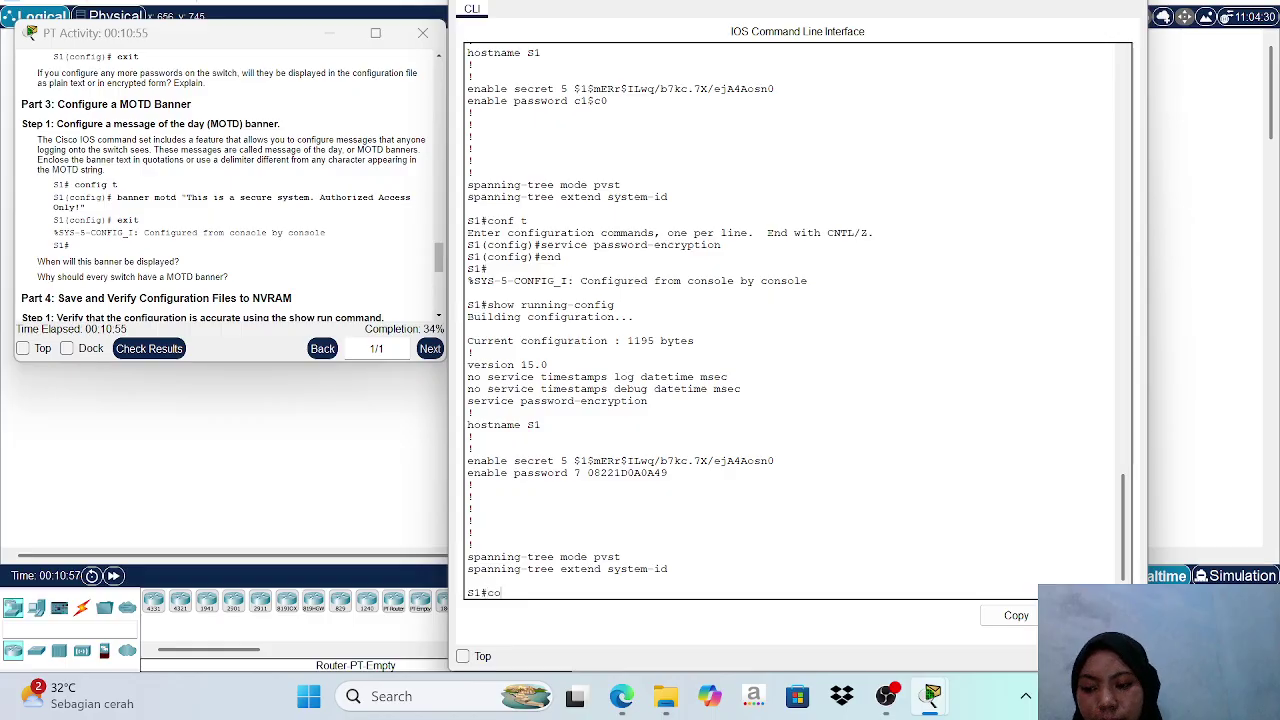
{"action": "type", "text": "nf"}
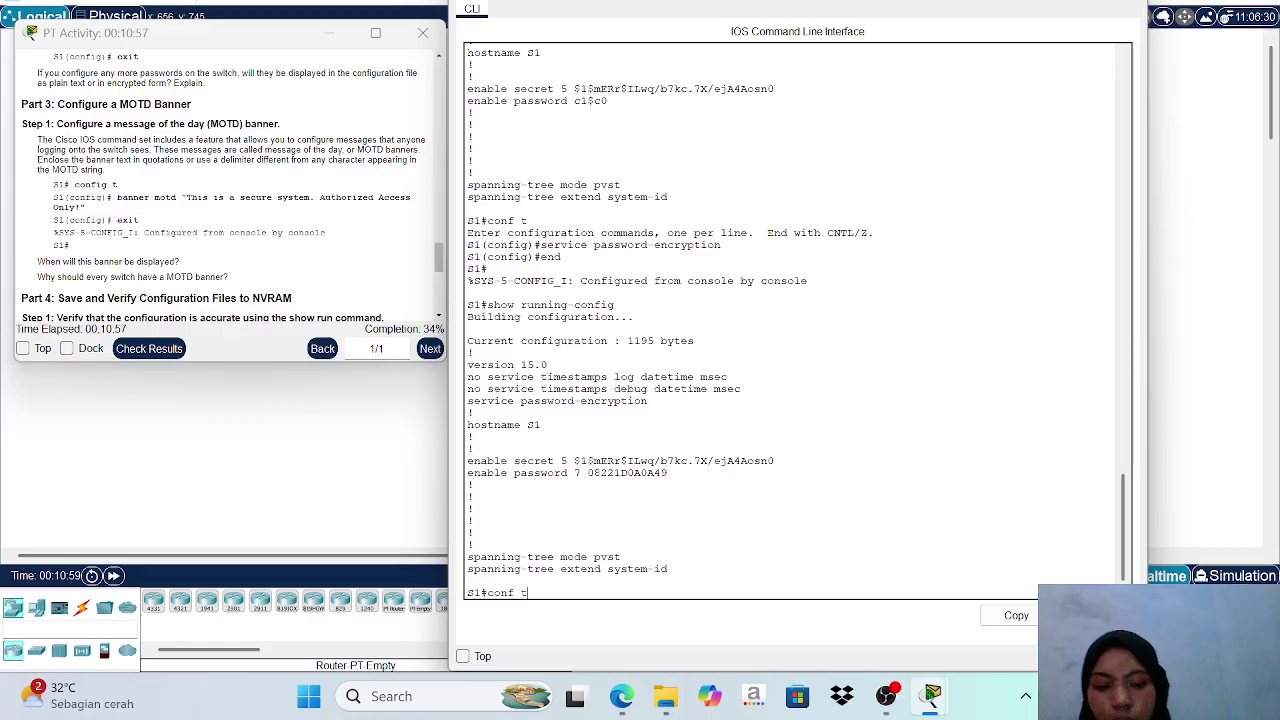
{"action": "type", "text": " t"}
{"action": "key", "text": "Return"}
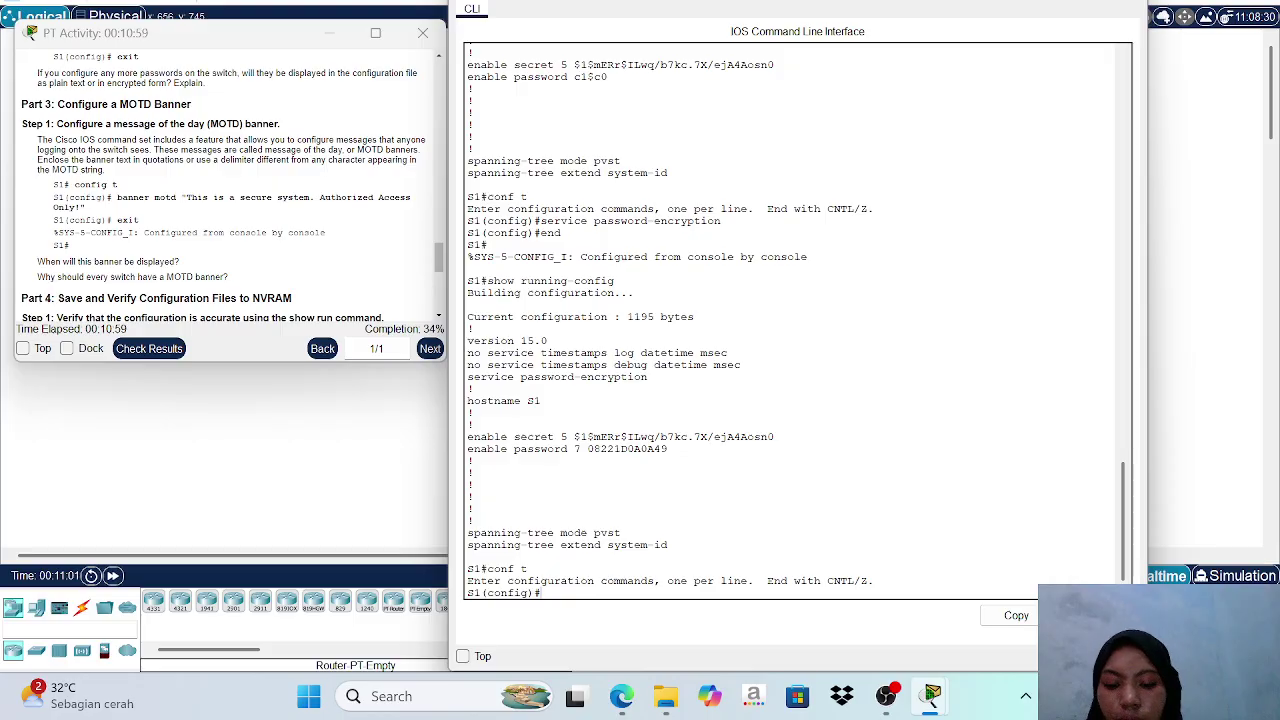
{"action": "type", "text": "banne"}
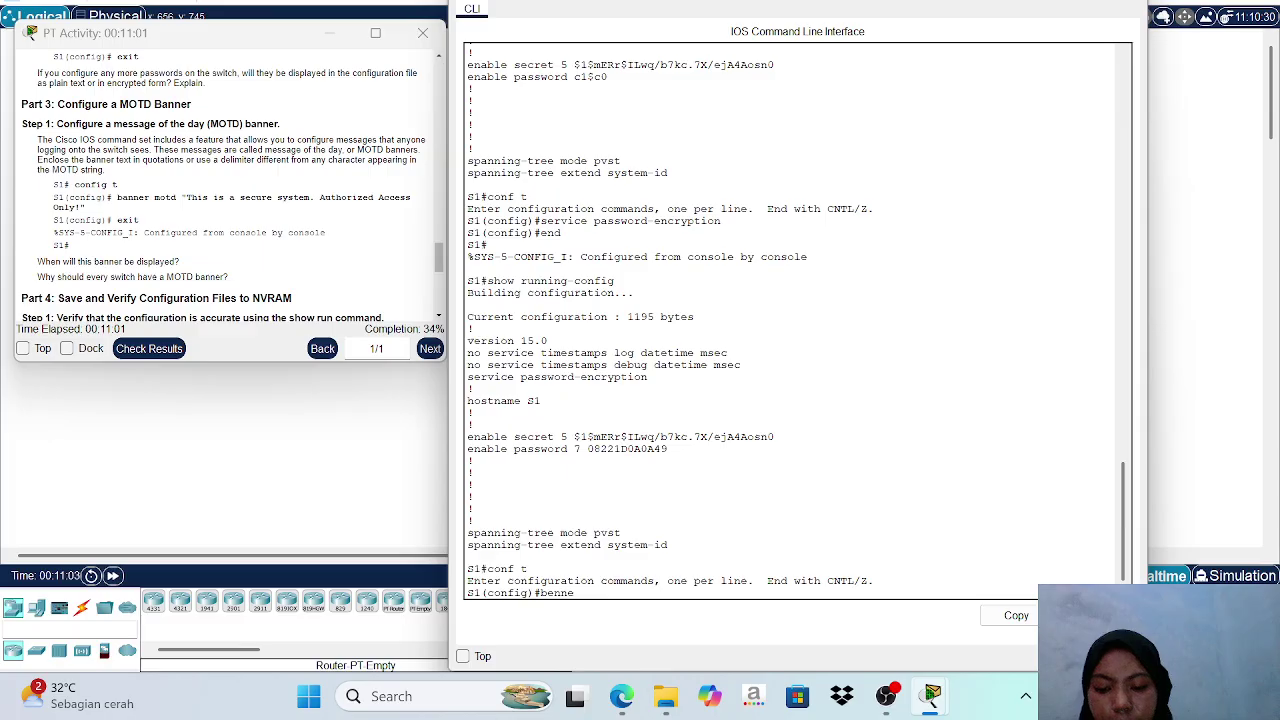
{"action": "type", "text": "r mot"}
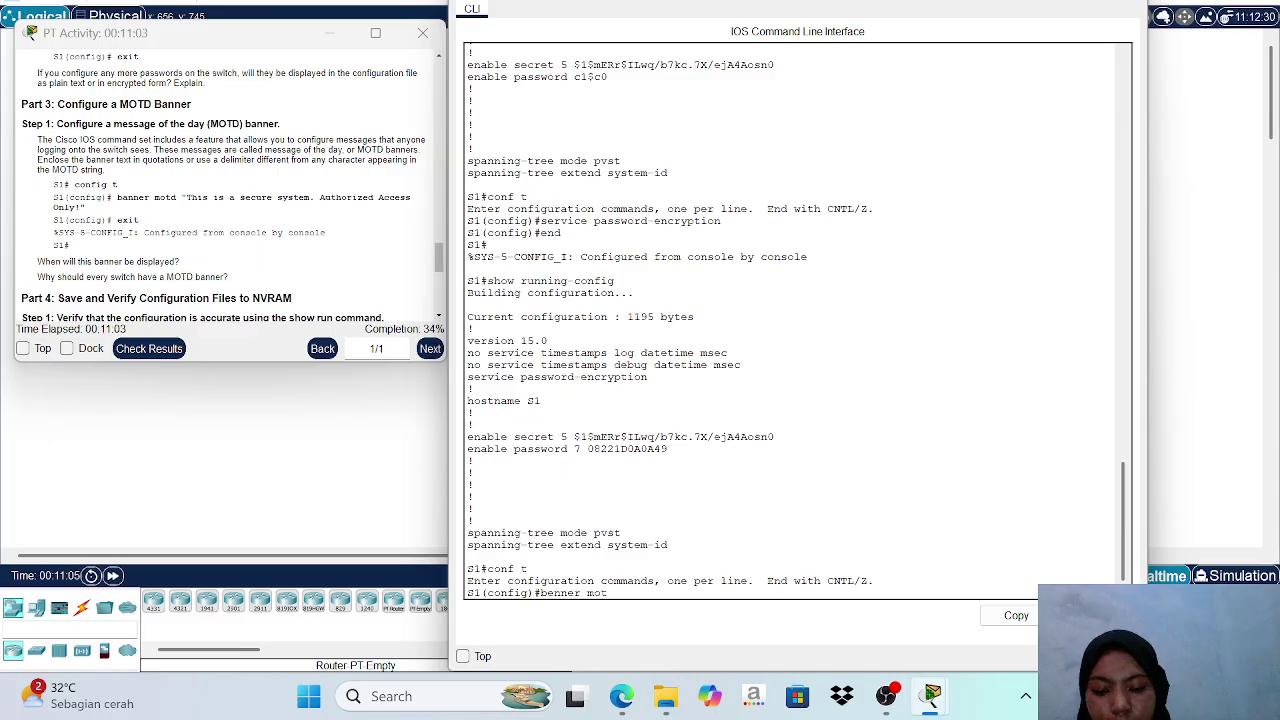
{"action": "type", "text": "d \""}
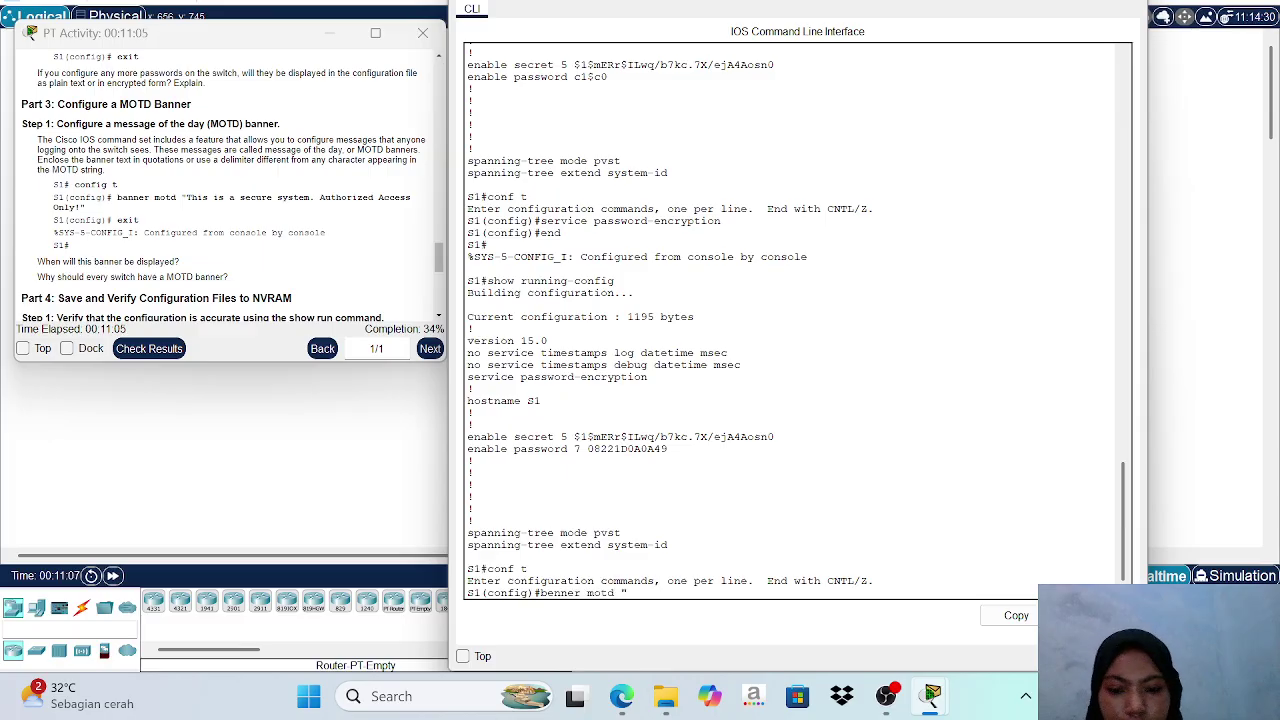
{"action": "type", "text": "Th"}
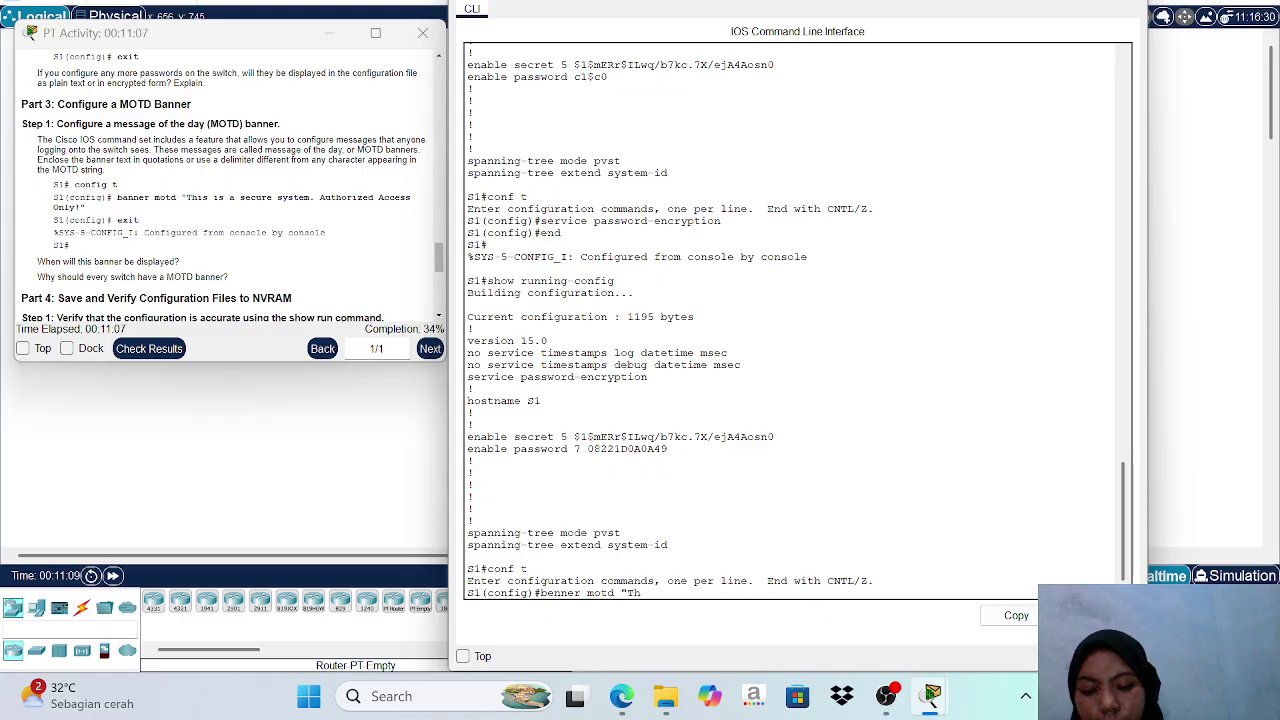
{"action": "type", "text": "is"}
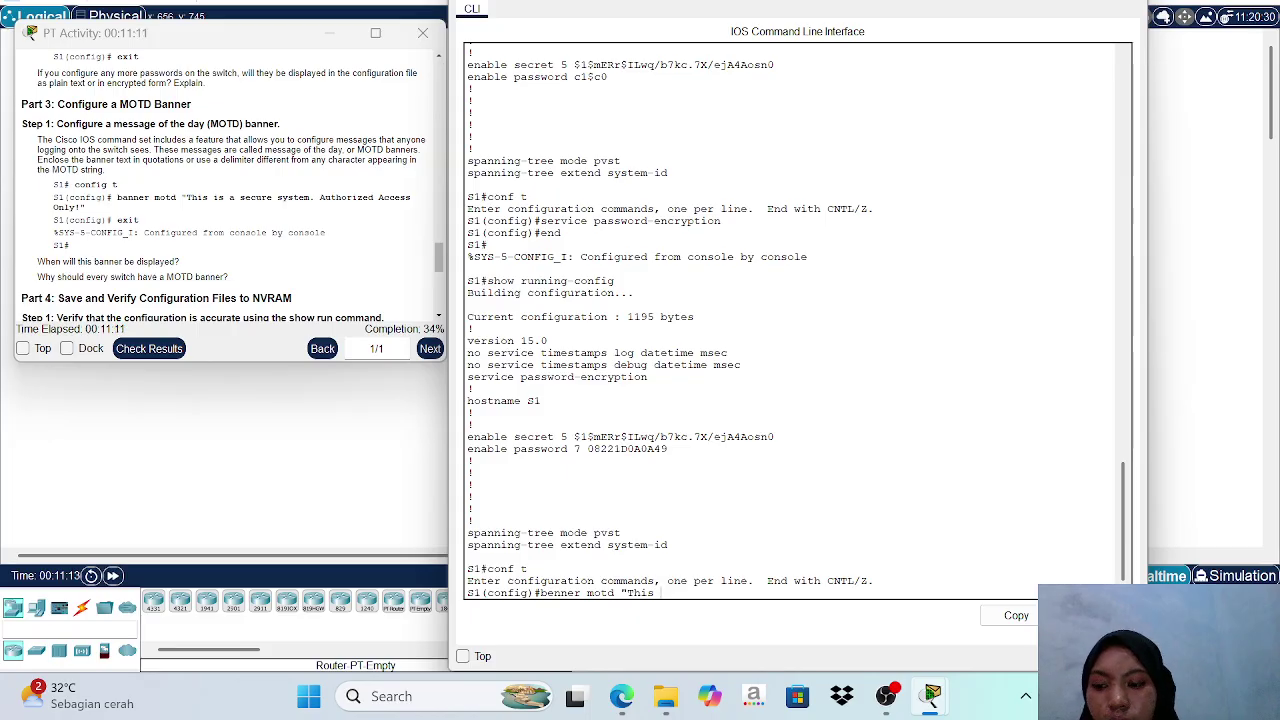
{"action": "type", "text": " a"}
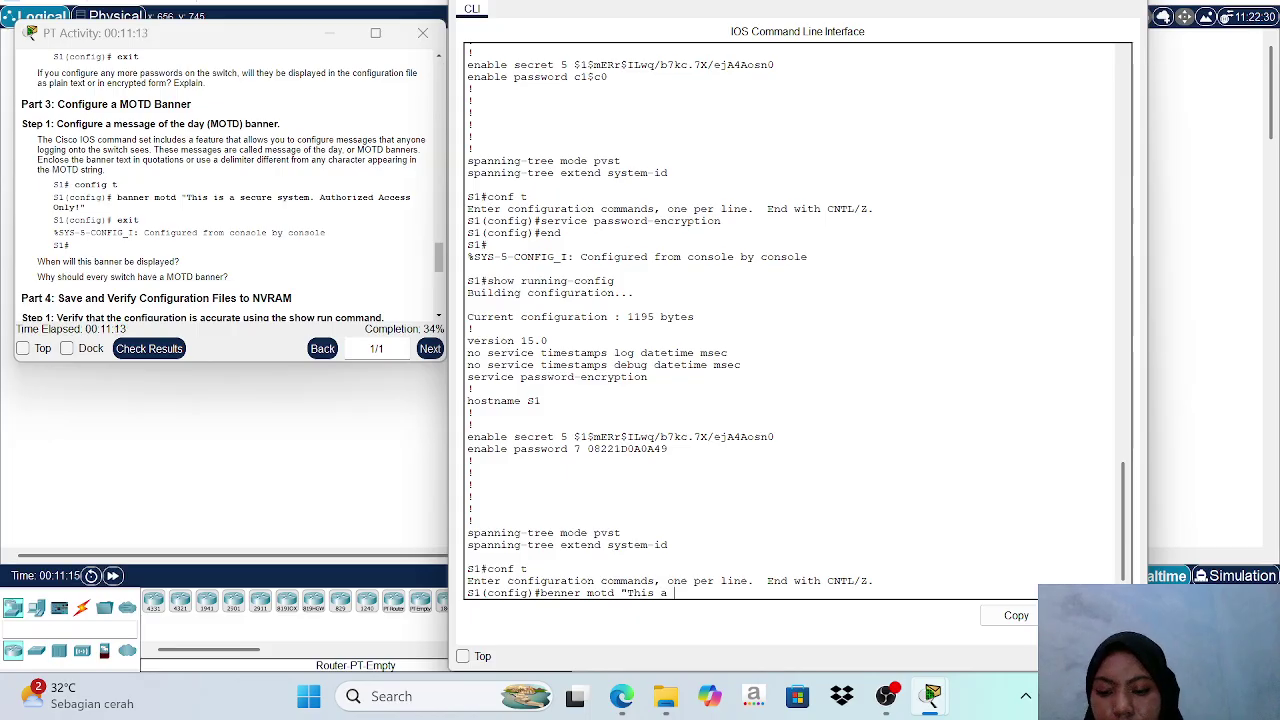
{"action": "type", "text": " secure"}
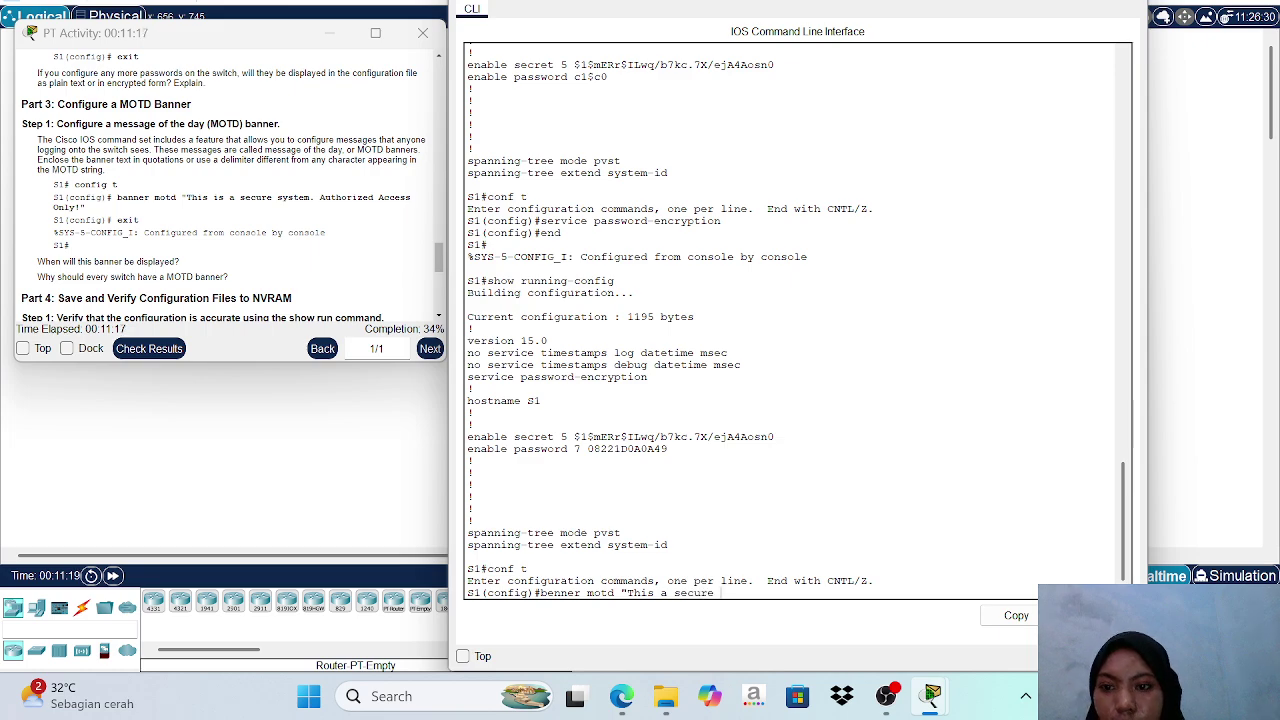
{"action": "type", "text": " system"}
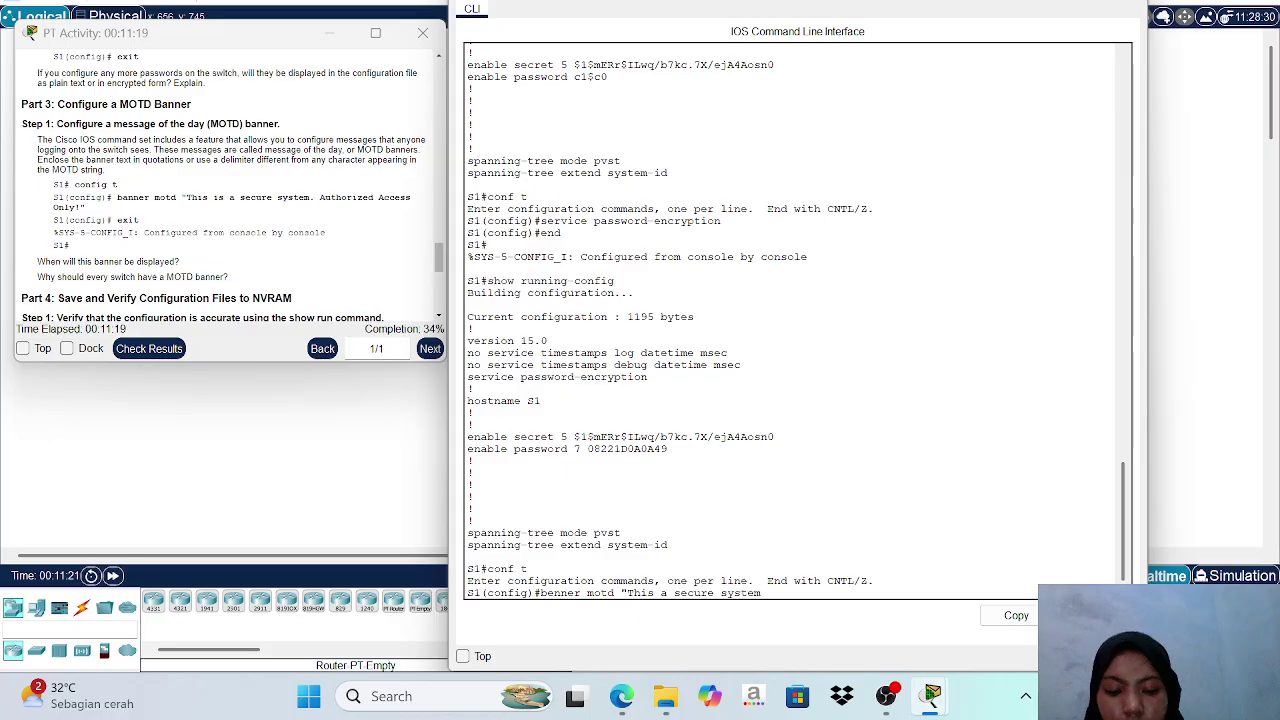
{"action": "type", "text": "."}
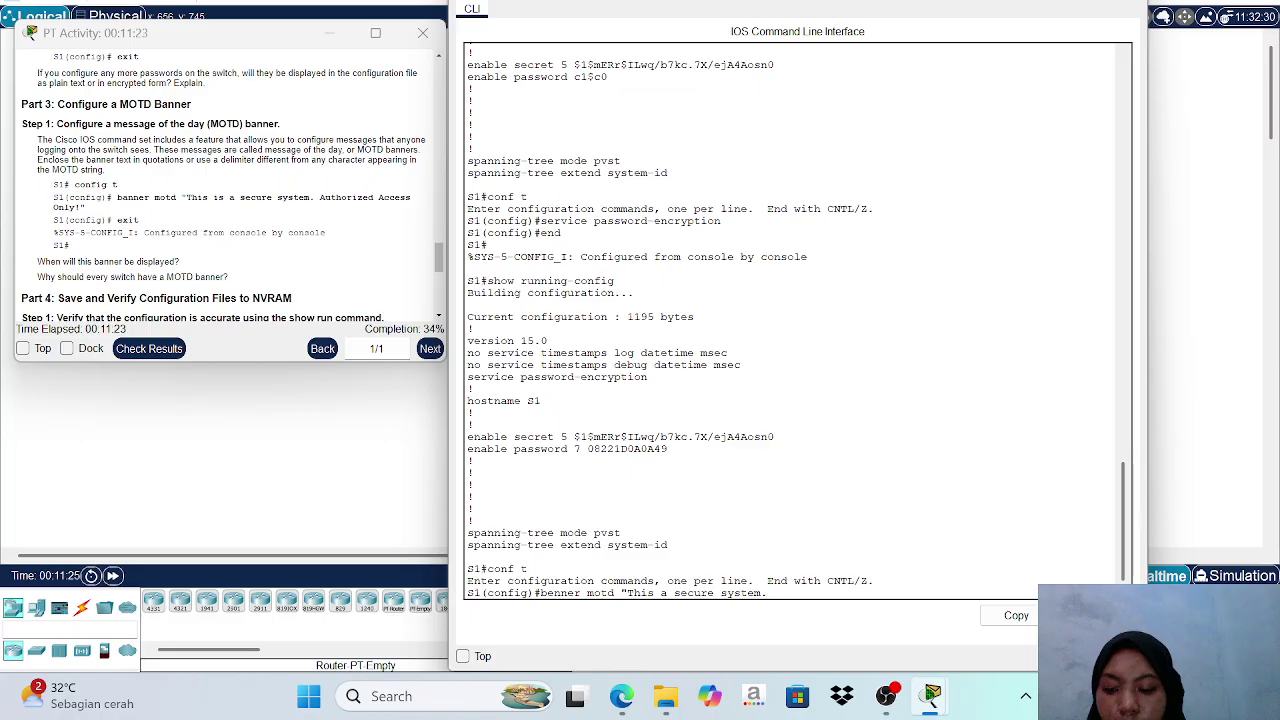
{"action": "type", "text": " Authori"}
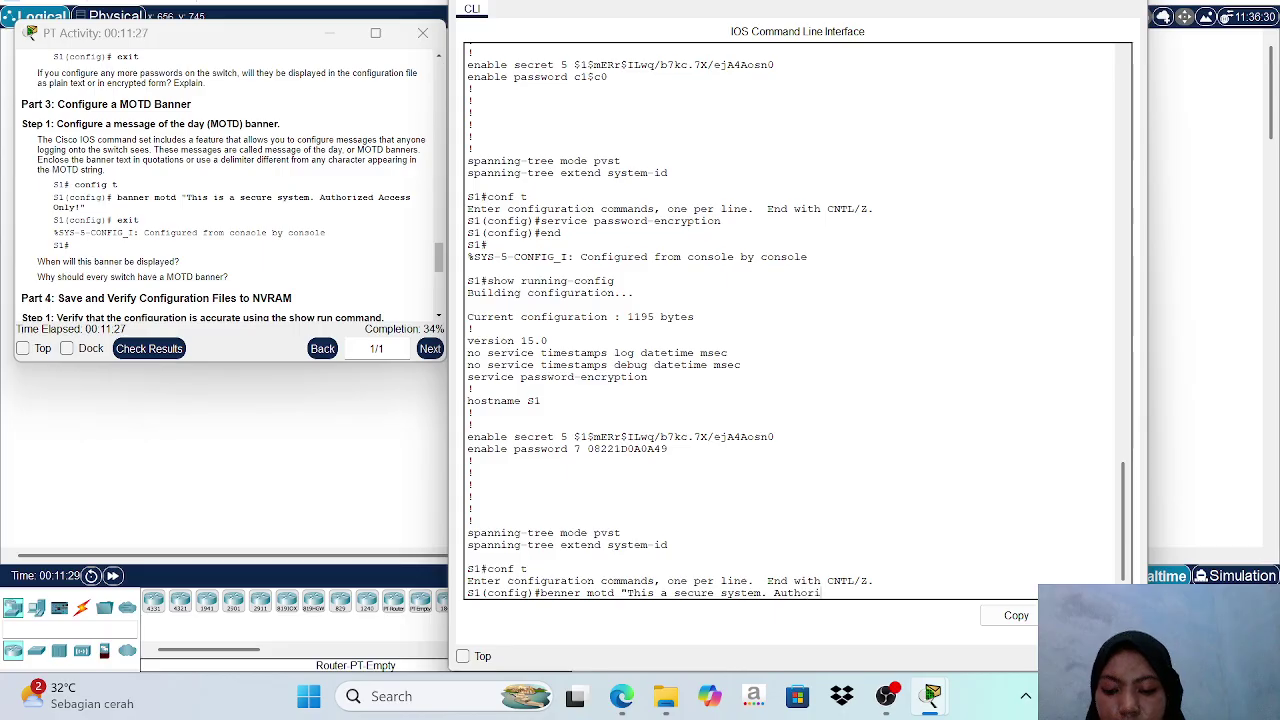
{"action": "type", "text": "zed"}
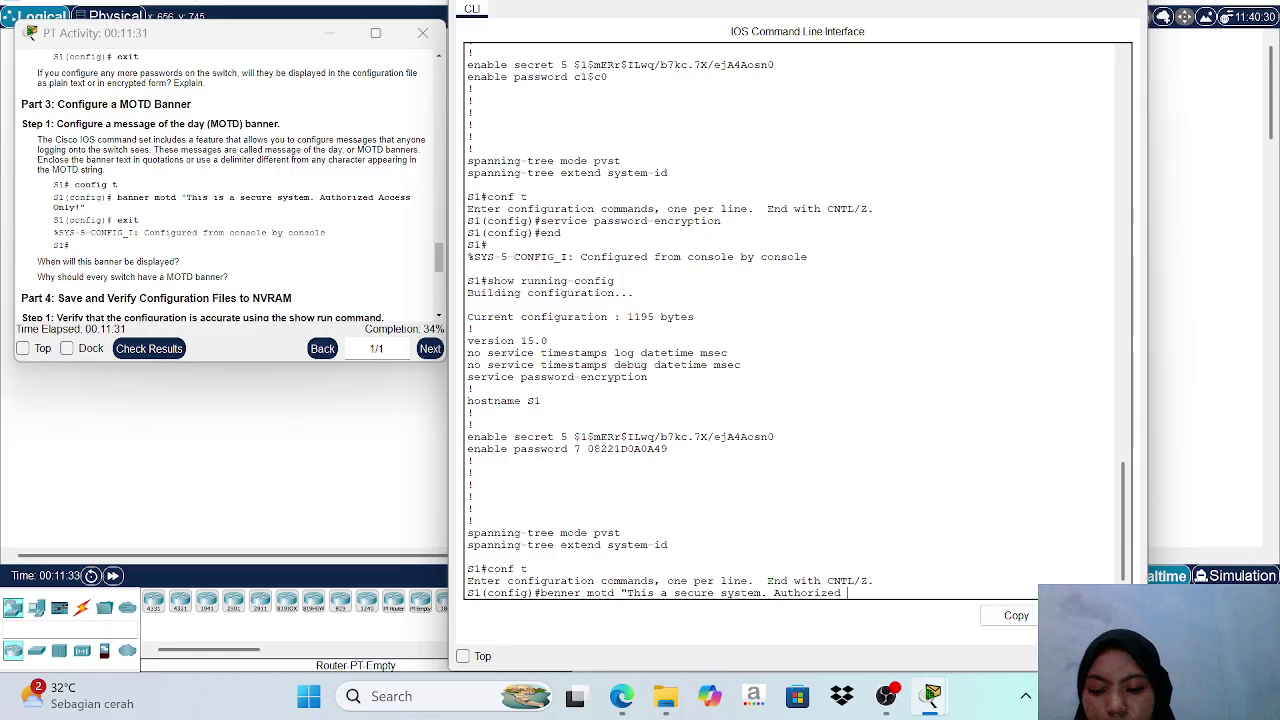
{"action": "type", "text": " Access"}
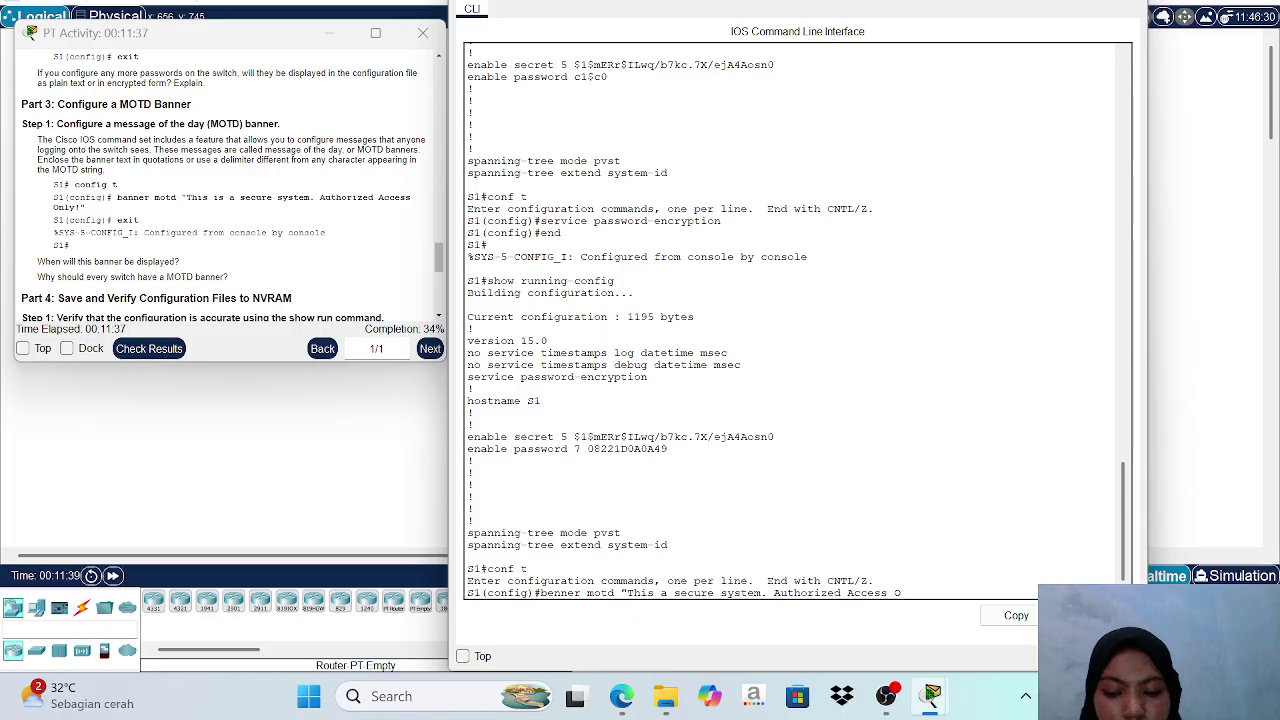
{"action": "type", "text": " On;"}
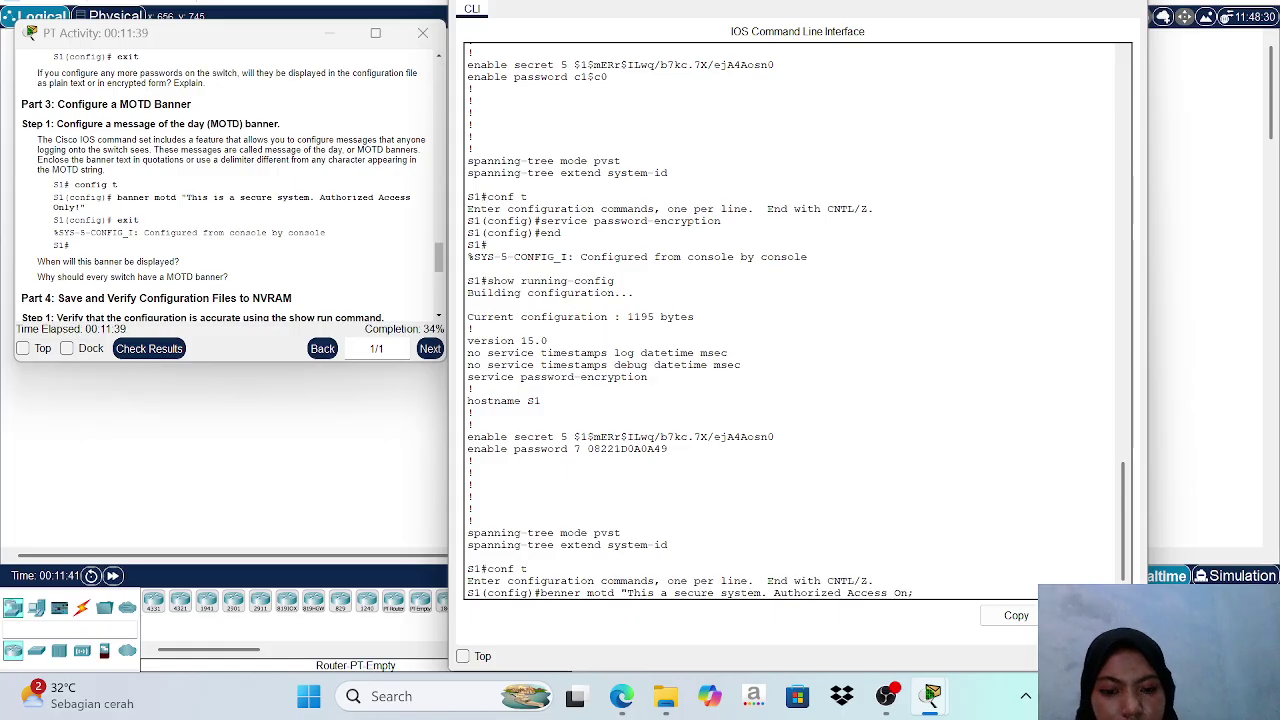
{"action": "key", "text": "BackSpace"}
{"action": "type", "text": "ly!"}
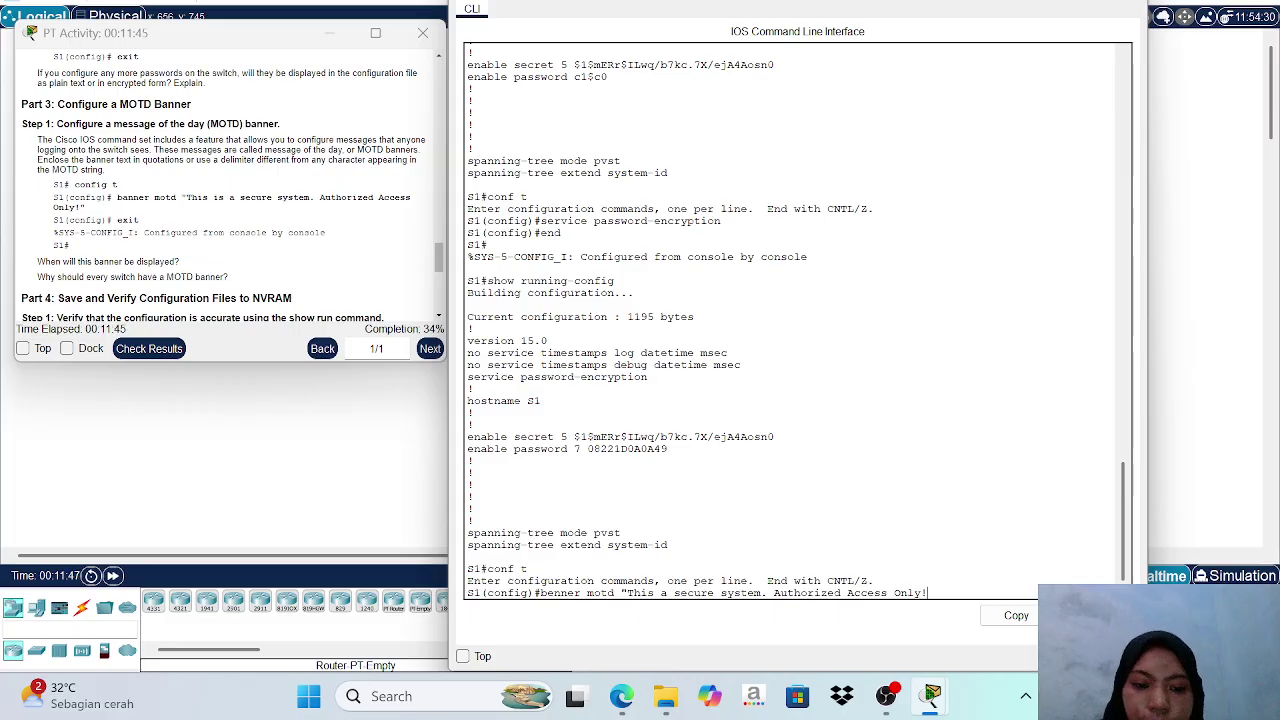
{"action": "type", "text": "\""}
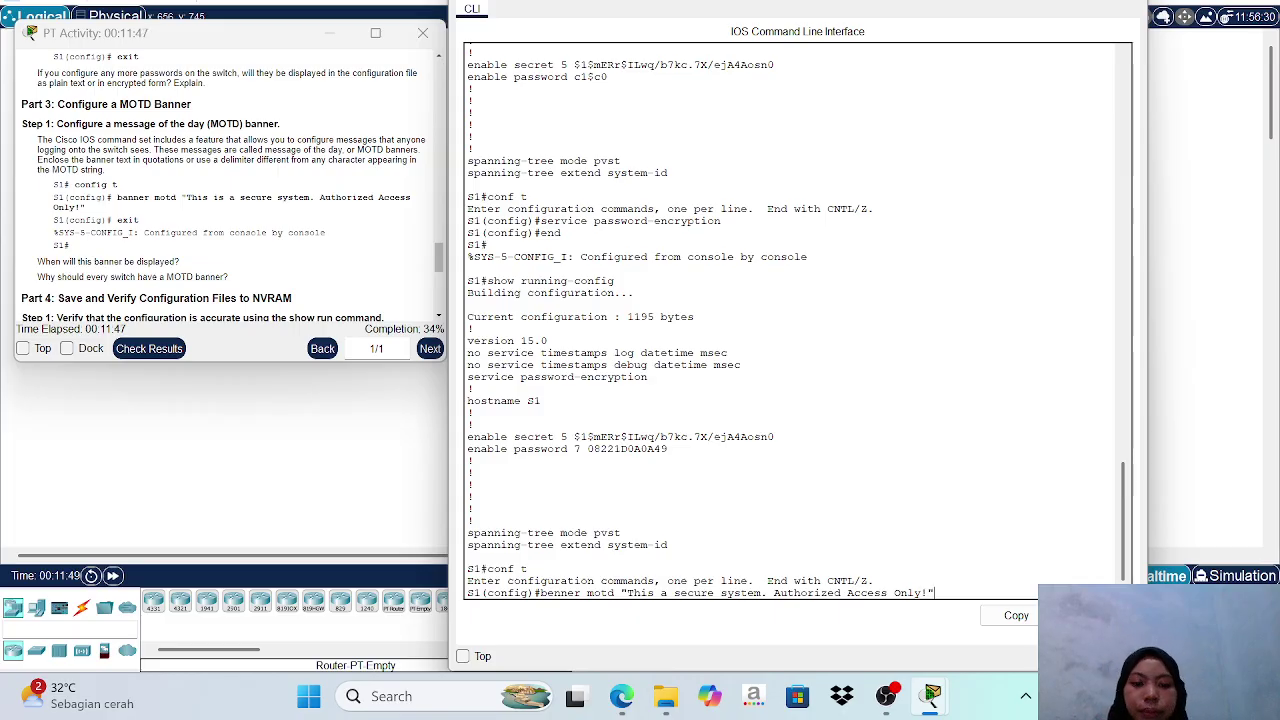
{"action": "key", "text": "Return"}
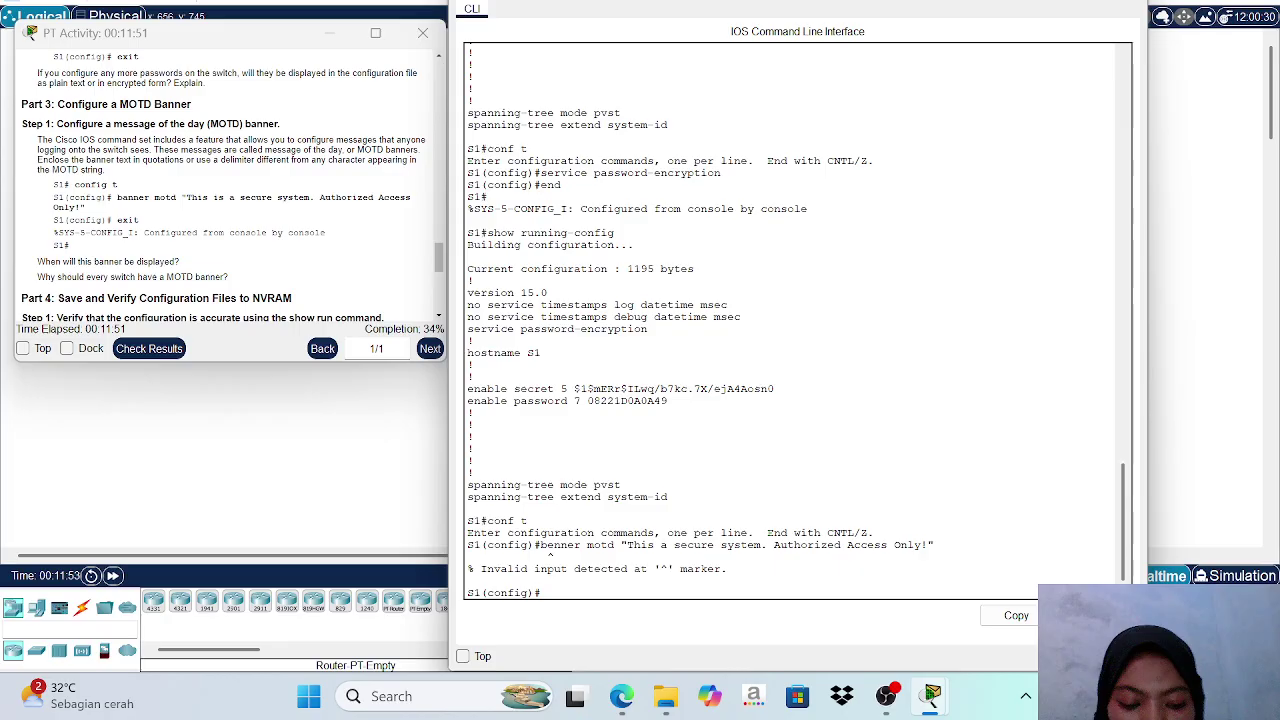
Correct 'benner' to 'banner' in the recalled command, apply the MOTD banner, and return to S1#.
{"action": "key", "text": "Up"}
{"action": "key", "text": "Left"}
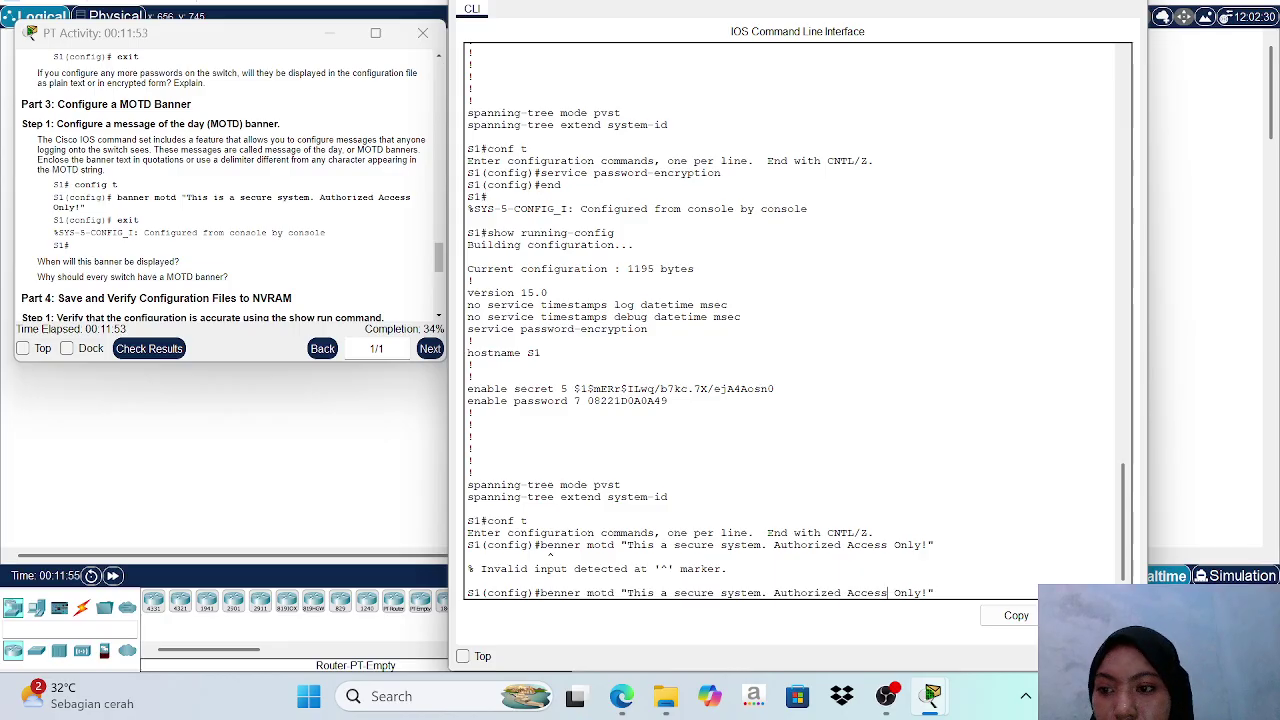
{"action": "key", "text": "Left"}
{"action": "key", "text": "Left"}
{"action": "key", "text": "Left"}
{"action": "key", "text": "Left"}
{"action": "key", "text": "Left"}
{"action": "key", "text": "Left"}
{"action": "key", "text": "Left"}
{"action": "key", "text": "Left"}
{"action": "key", "text": "Left"}
{"action": "key", "text": "Left"}
{"action": "key", "text": "Left"}
{"action": "key", "text": "Left"}
{"action": "key", "text": "Left"}
{"action": "key", "text": "Left"}
{"action": "key", "text": "Left"}
{"action": "key", "text": "Left"}
{"action": "key", "text": "Left"}
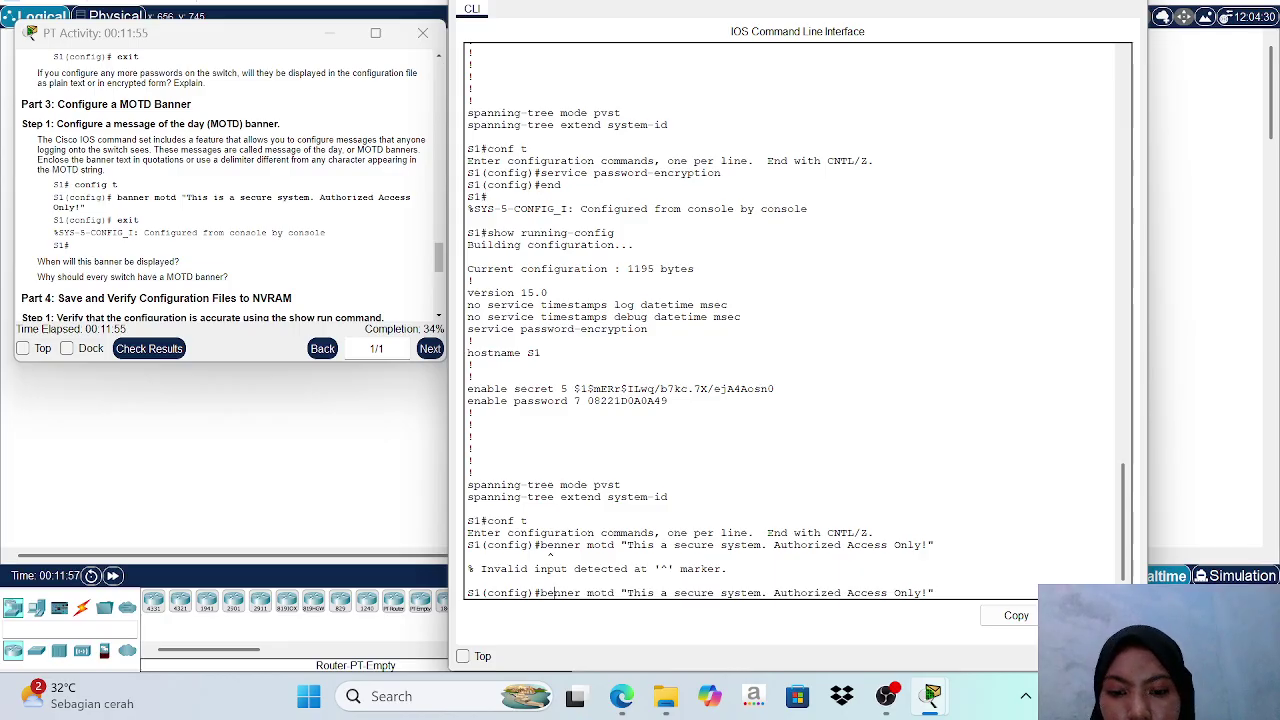
{"action": "key", "text": "BackSpace"}
{"action": "type", "text": "a"}
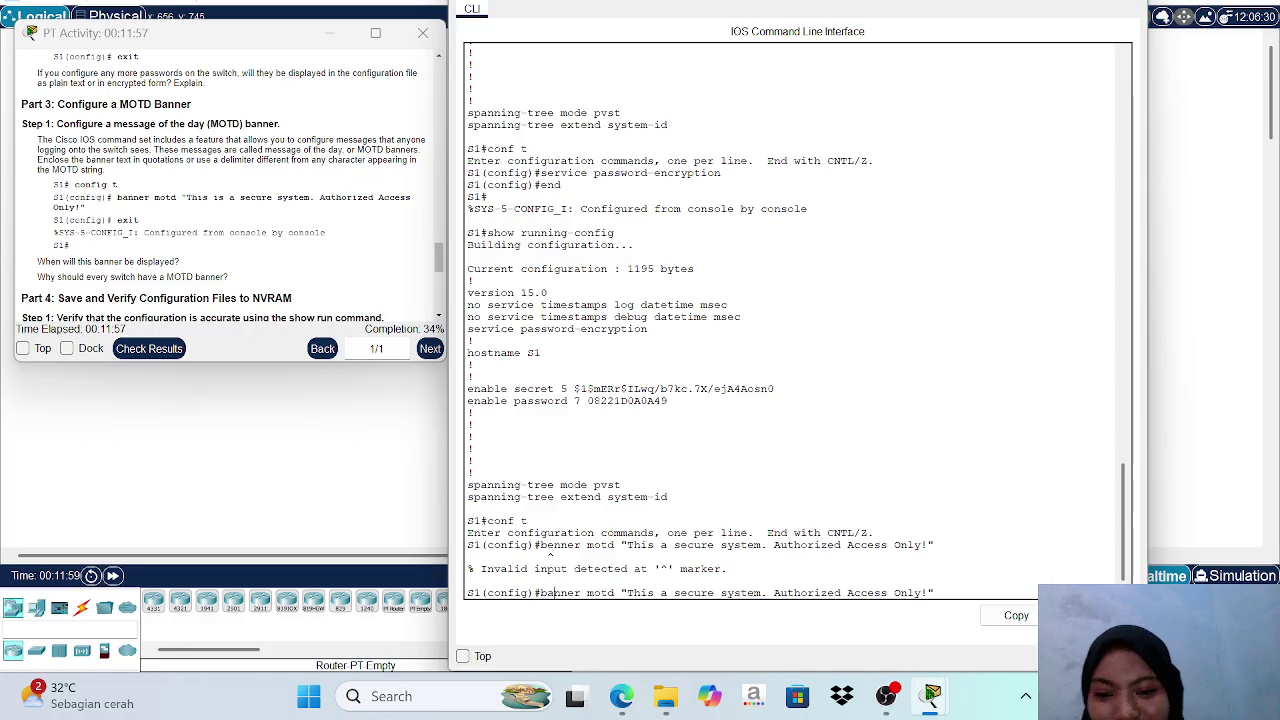
{"action": "key", "text": "Return"}
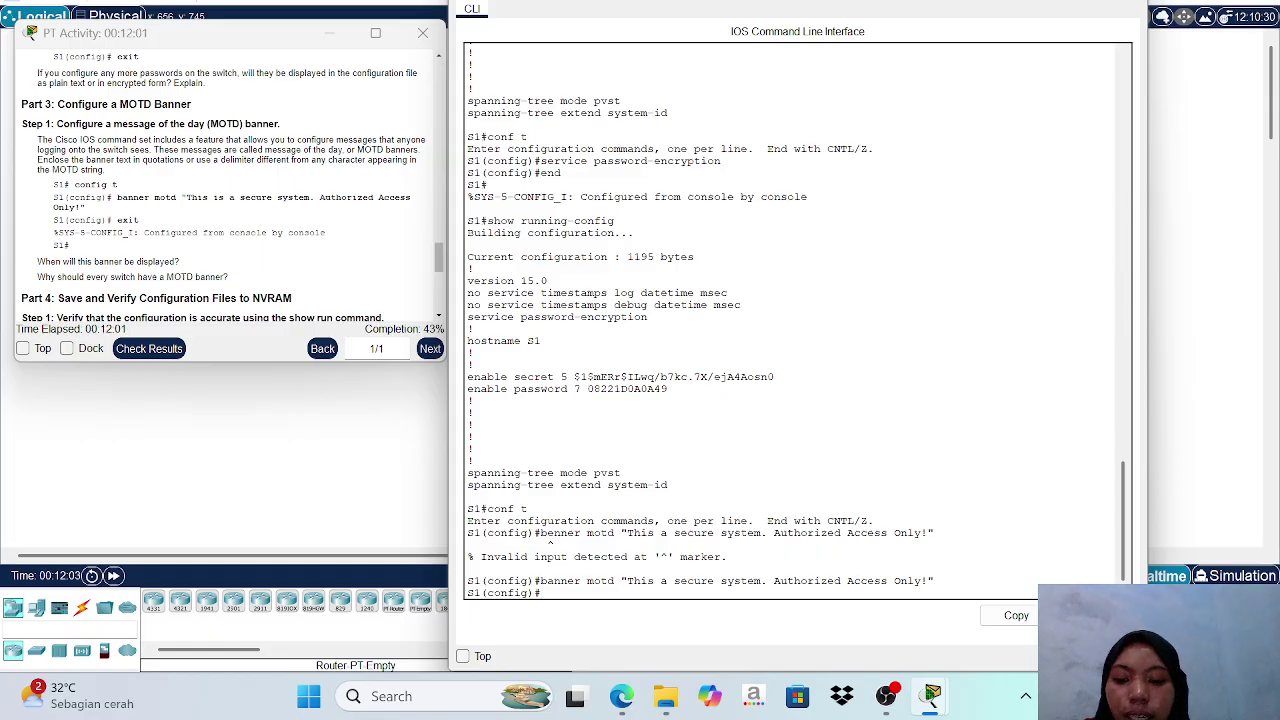
{"action": "type", "text": "end"}
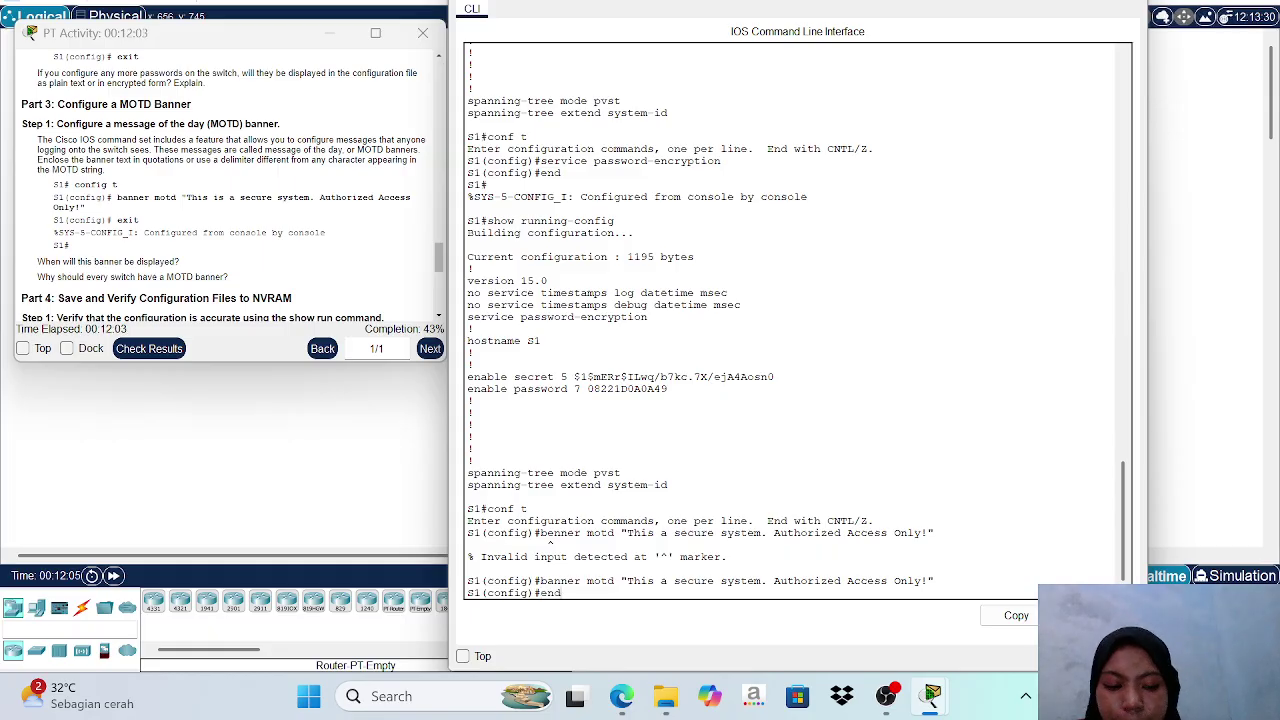
{"action": "key", "text": "Return"}
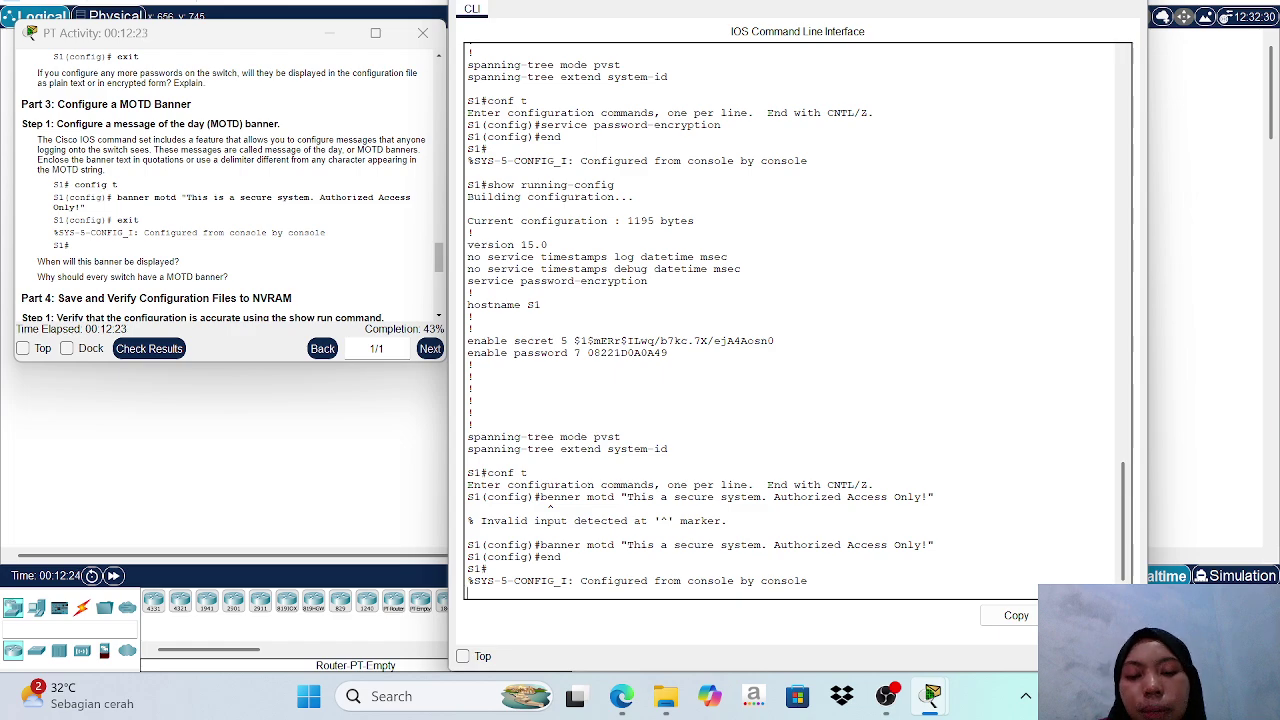
{"action": "key", "text": "Return"}
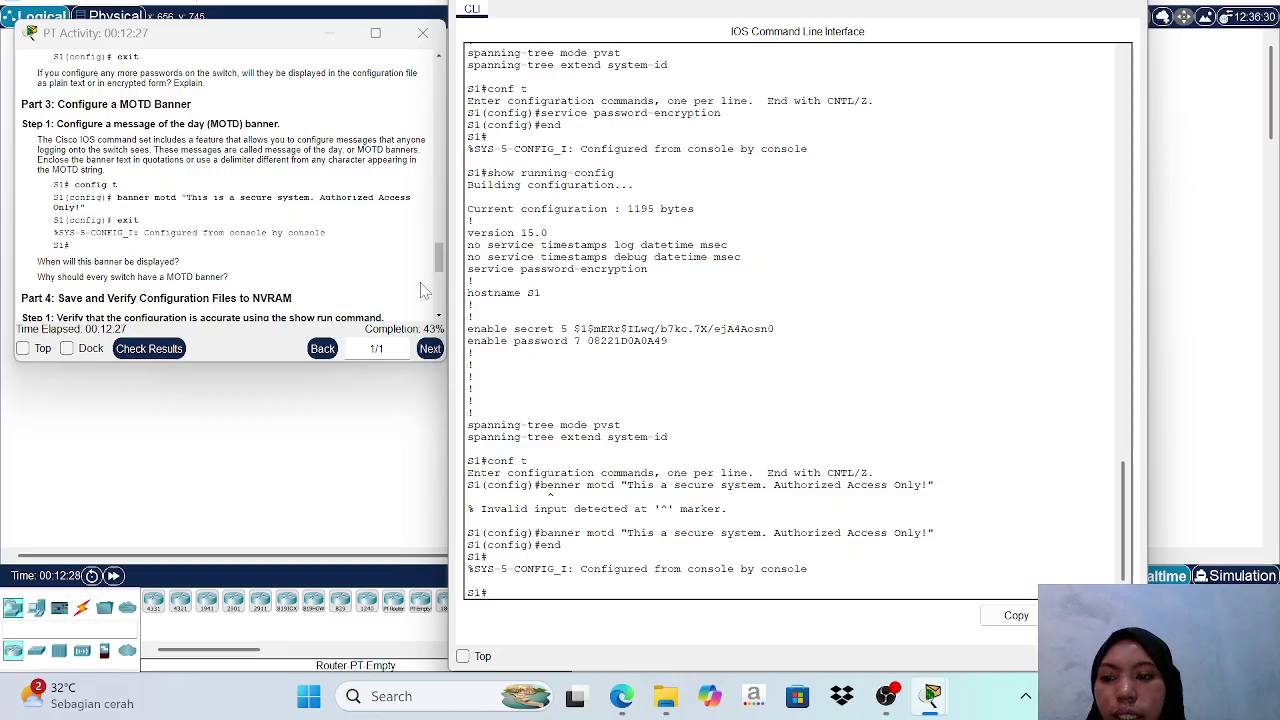
Save S1's configuration with copy running-config startup-config.
{"action": "scroll", "coordinate": [352, 240], "scroll_direction": "down", "scroll_amount": 3}
{"action": "scroll", "coordinate": [352, 240], "scroll_direction": "down", "scroll_amount": 1}
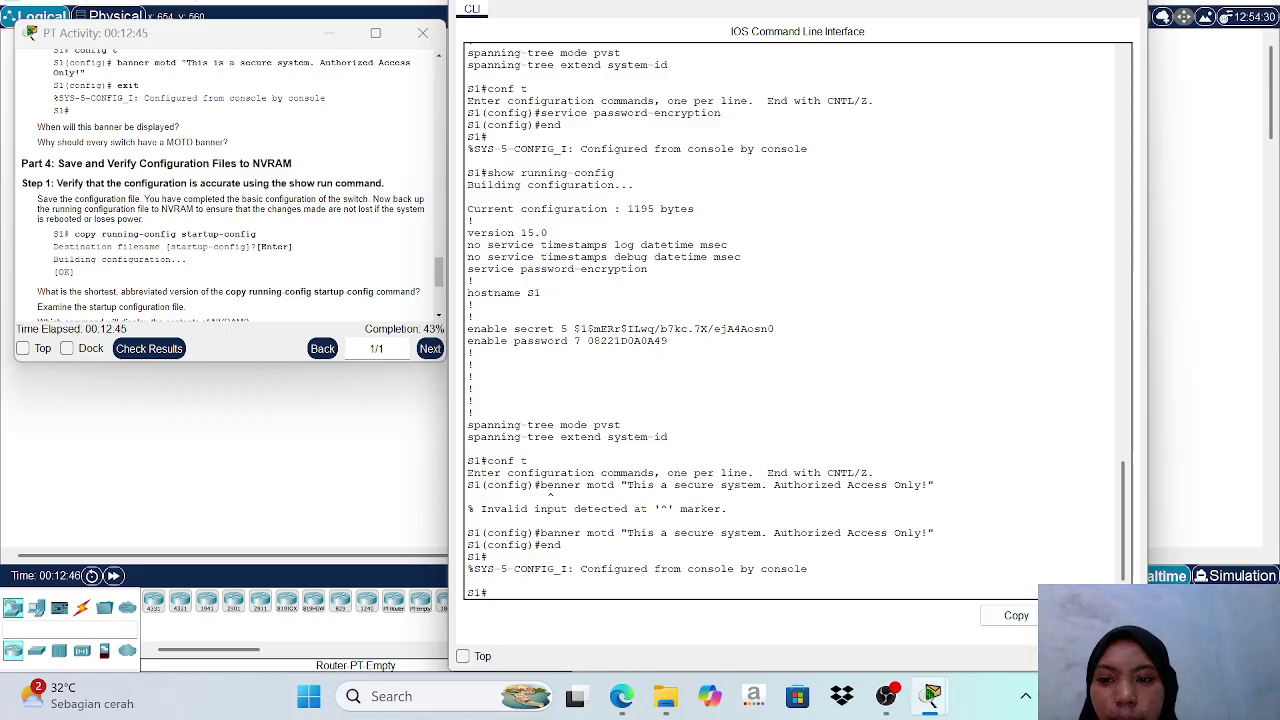
{"action": "type", "text": "co"}
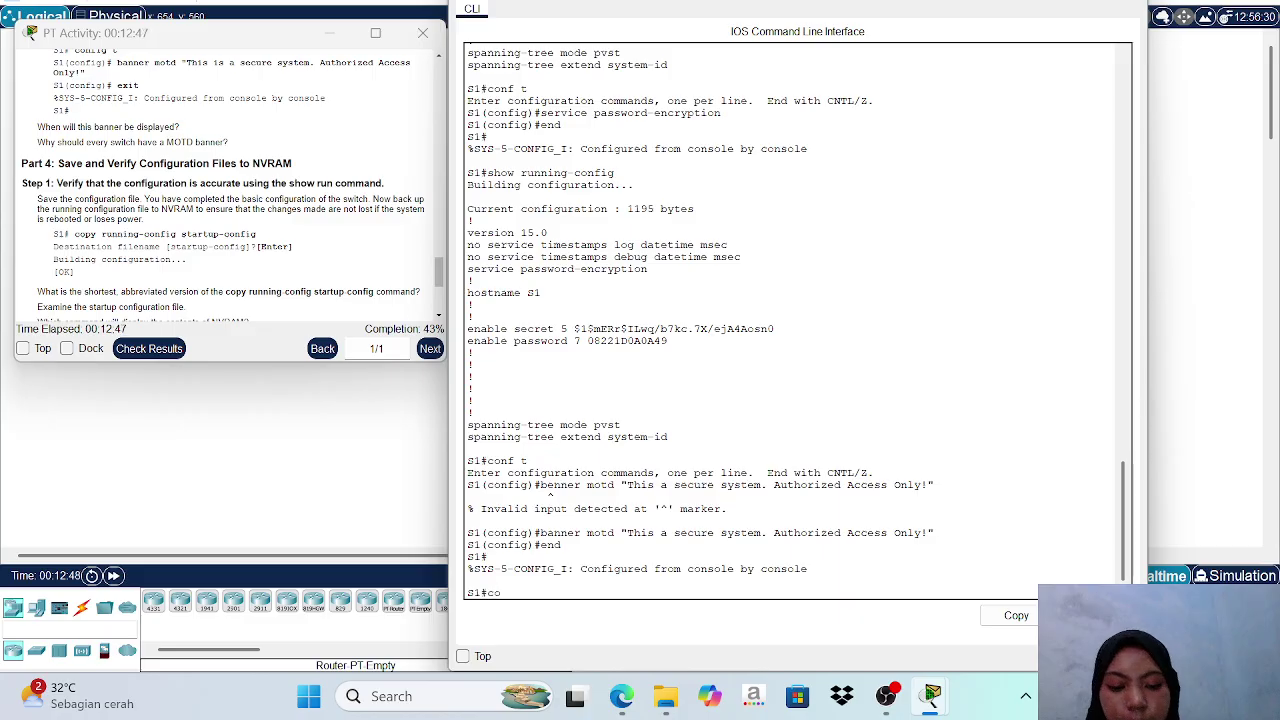
{"action": "type", "text": "py "}
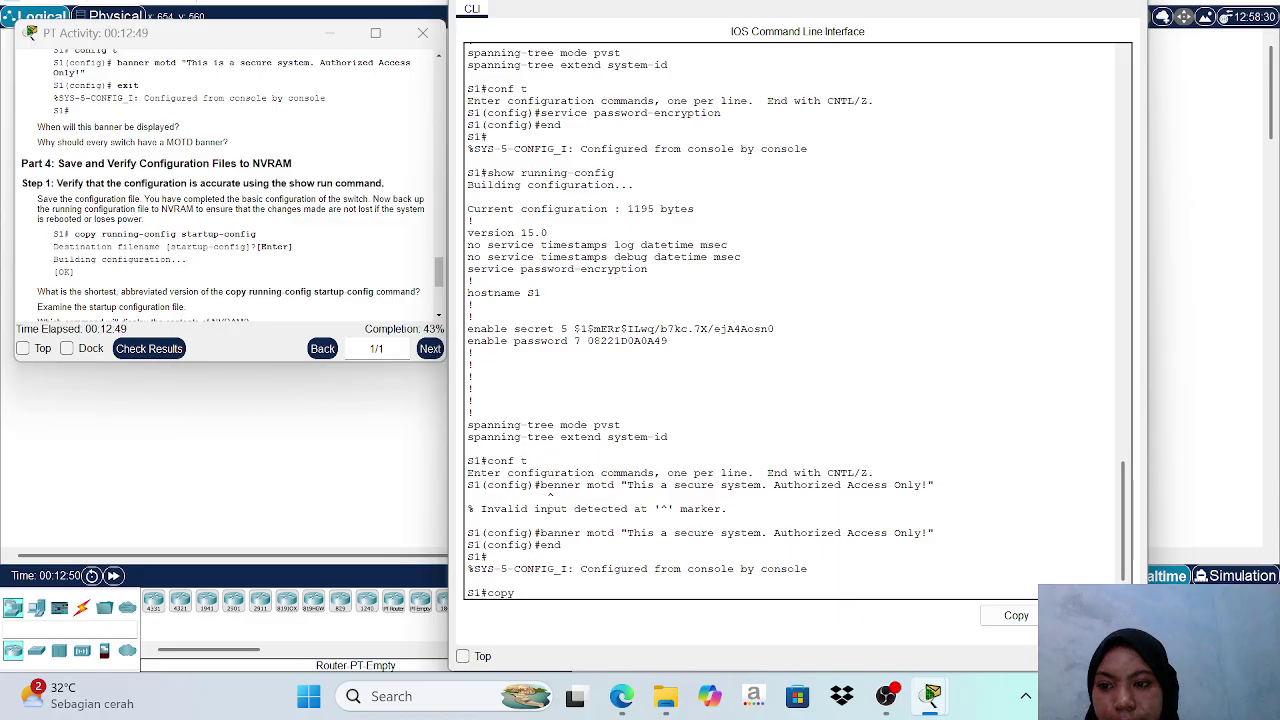
{"action": "type", "text": "runni"}
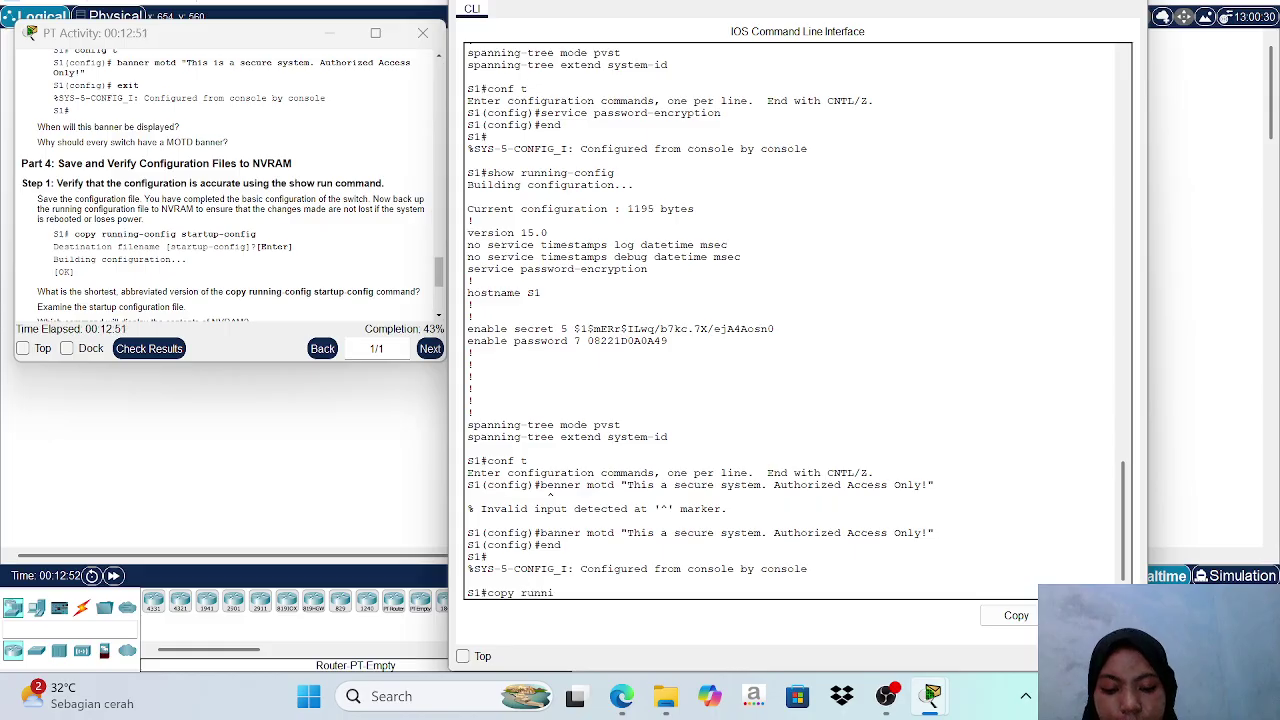
{"action": "type", "text": "ng-"}
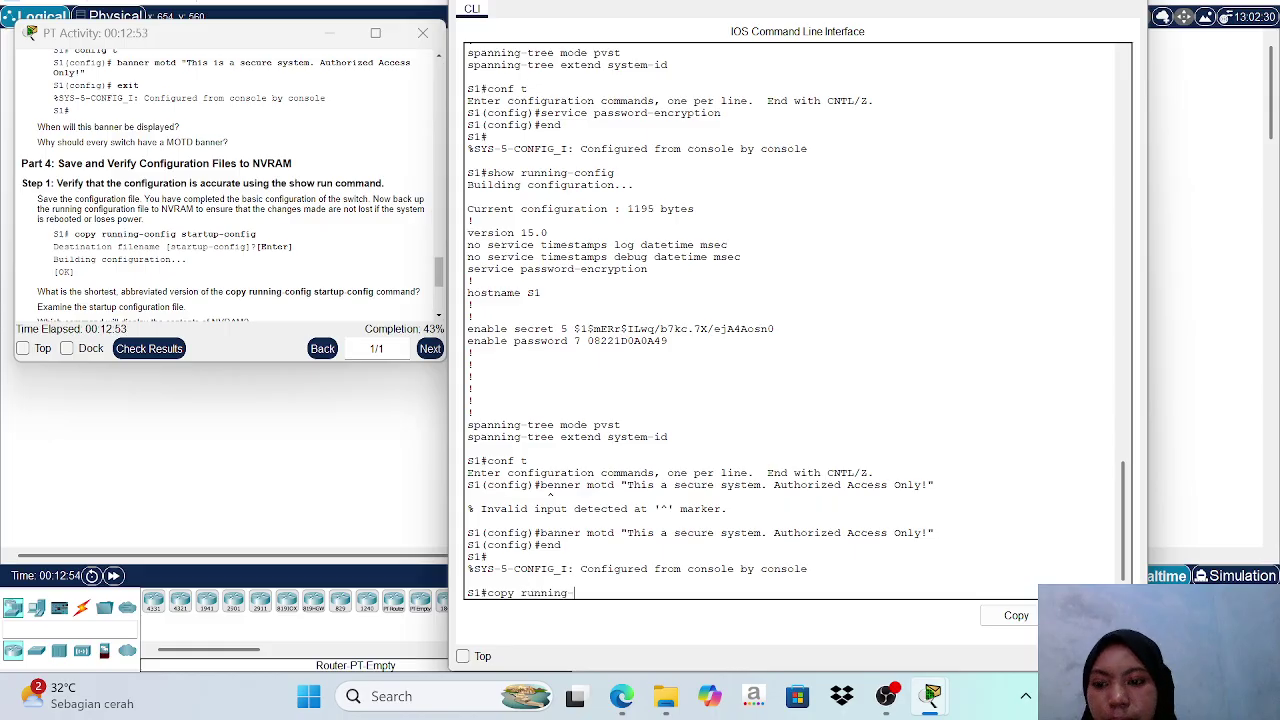
{"action": "type", "text": "confi"}
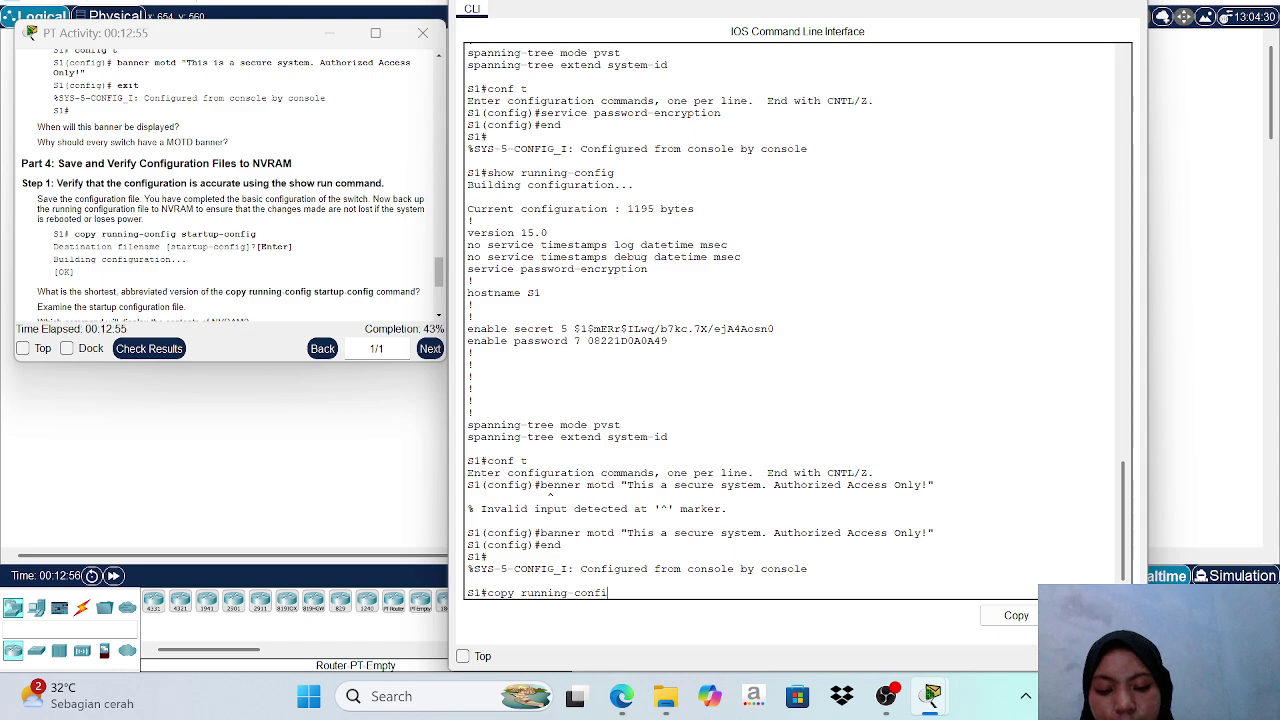
{"action": "type", "text": "g st"}
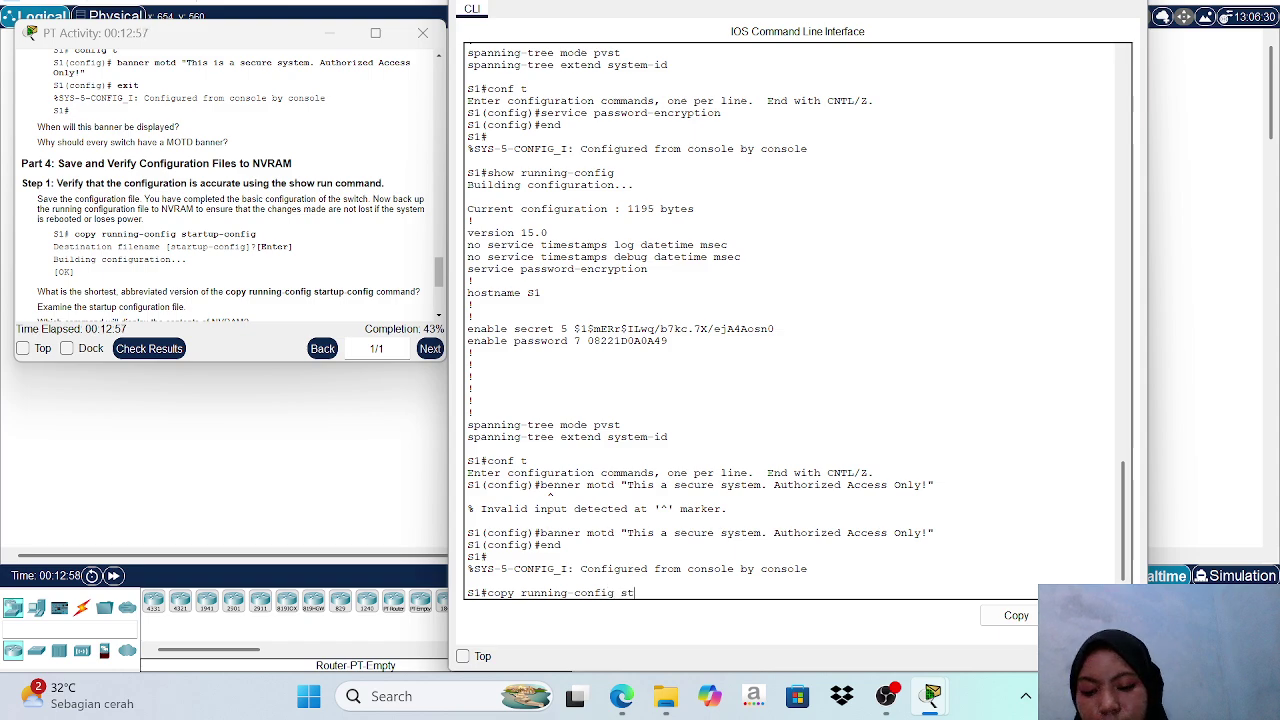
{"action": "type", "text": "artup"}
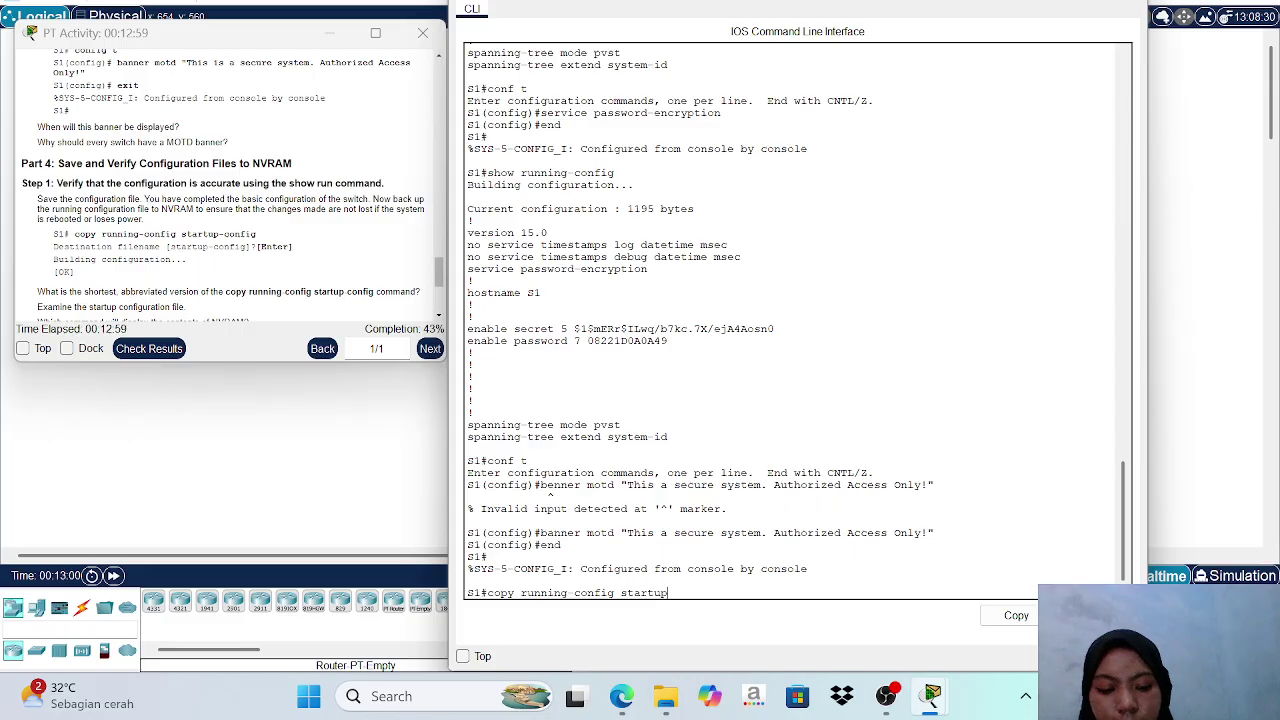
{"action": "type", "text": "-config"}
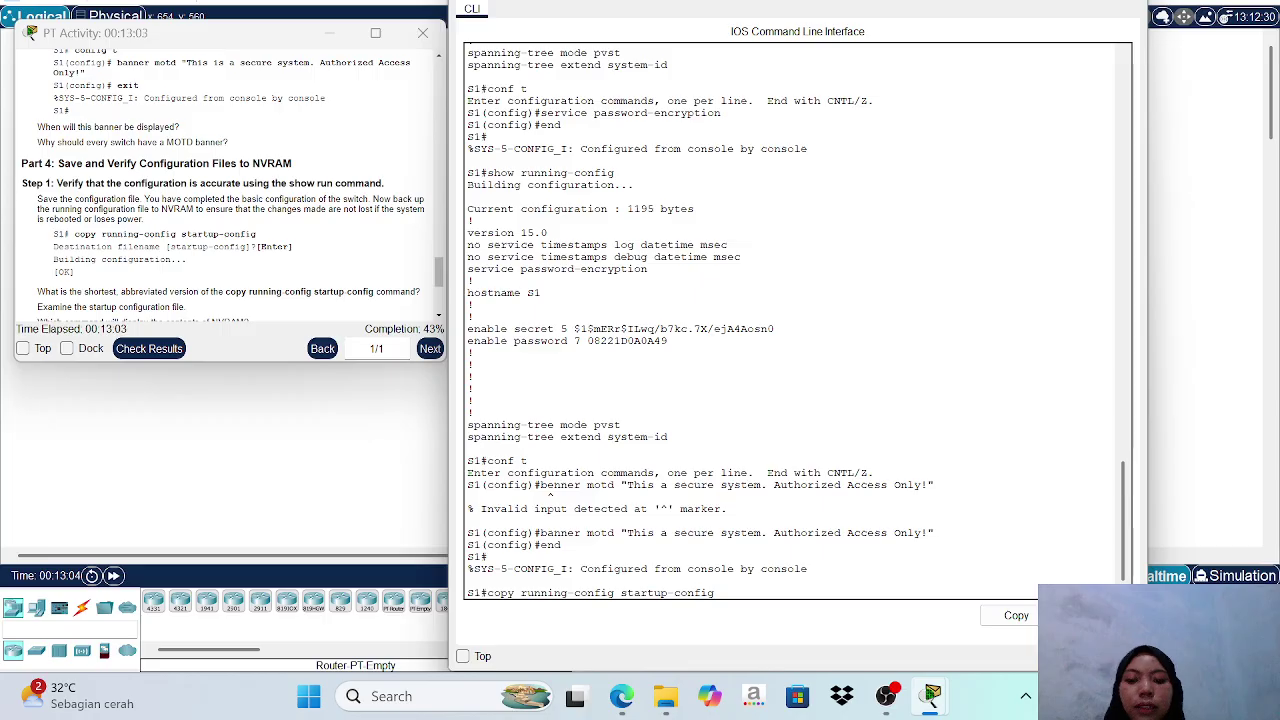
{"action": "key", "text": "Return"}
{"action": "key", "text": "Return"}
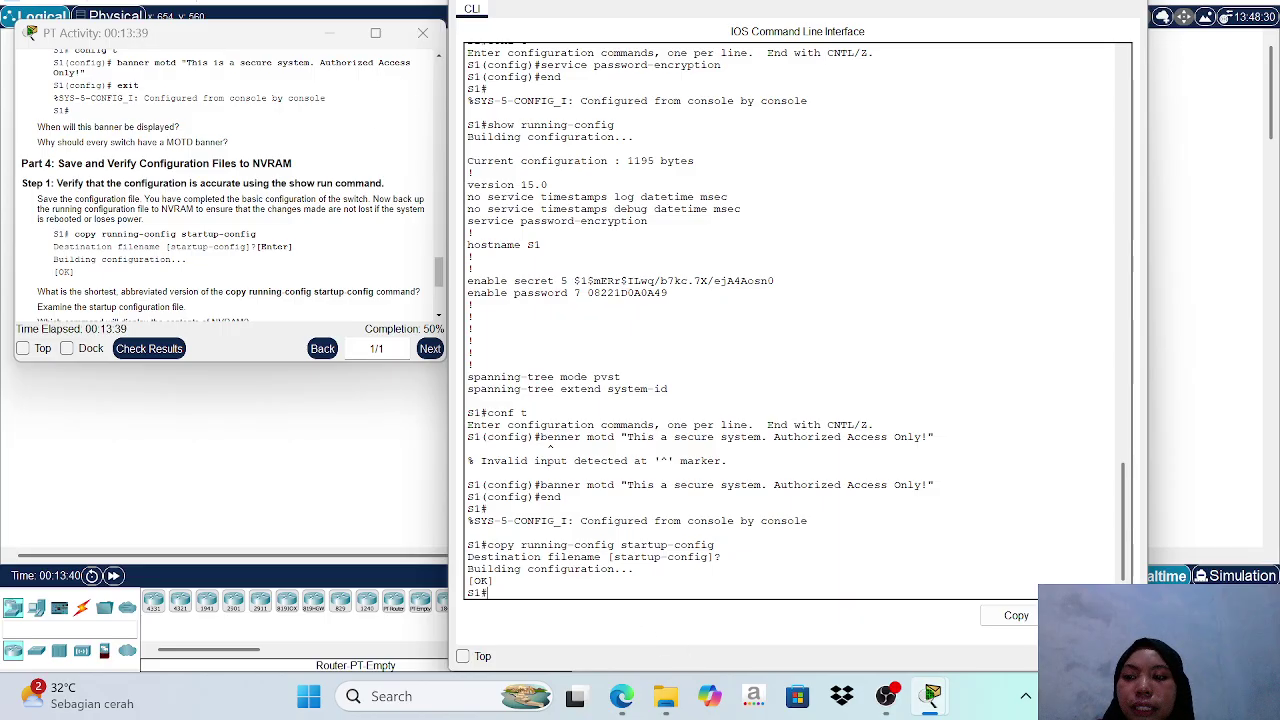
Close S1's CLI window and bring the S1–S2 topology workspace to the front.
{"action": "scroll", "coordinate": [230, 190], "scroll_direction": "down", "scroll_amount": 3}
{"action": "scroll", "coordinate": [230, 190], "scroll_direction": "down", "scroll_amount": 1}
{"action": "scroll", "coordinate": [230, 190], "scroll_direction": "down", "scroll_amount": 1}
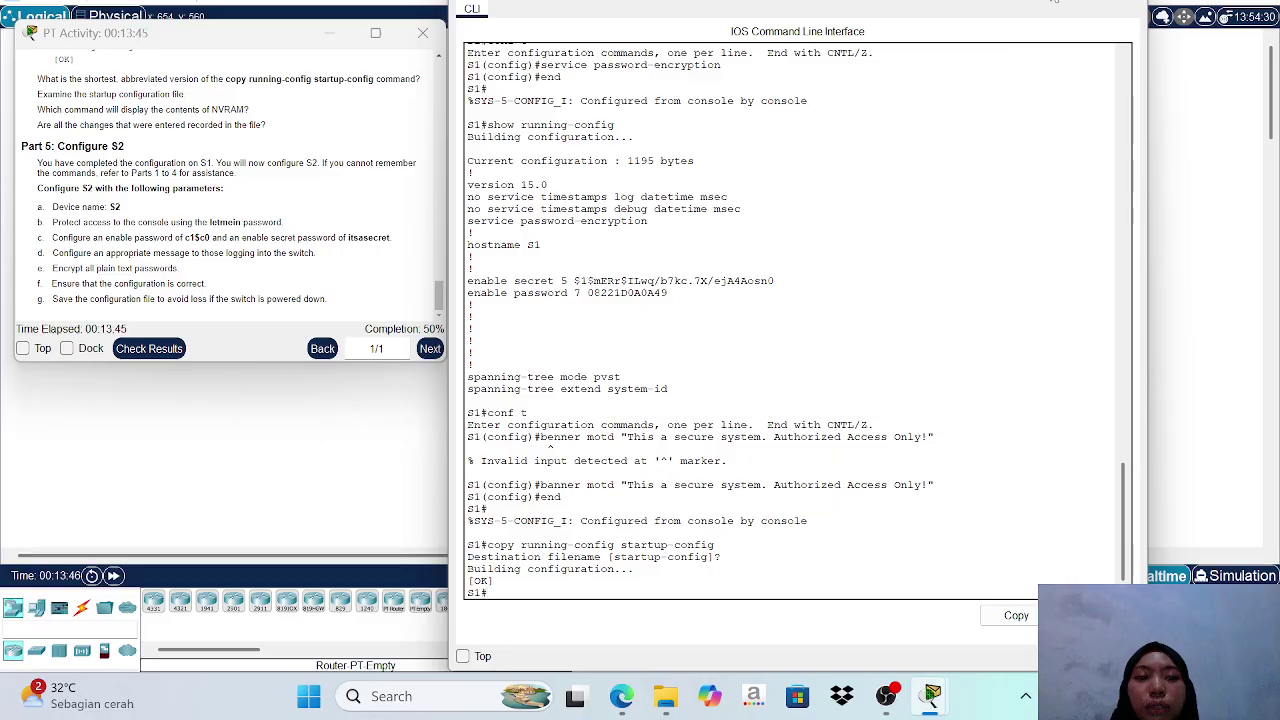
{"action": "left_click", "coordinate": [1050, 0]}
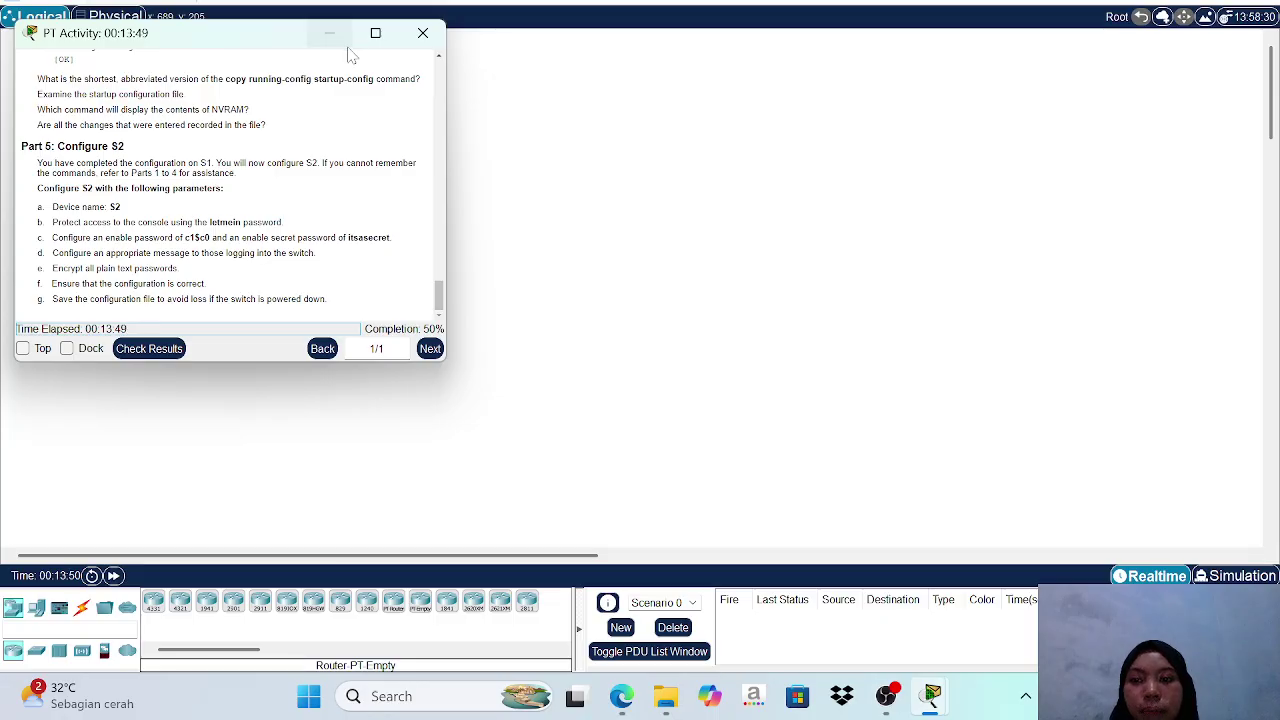
{"action": "left_click", "coordinate": [515, 163]}
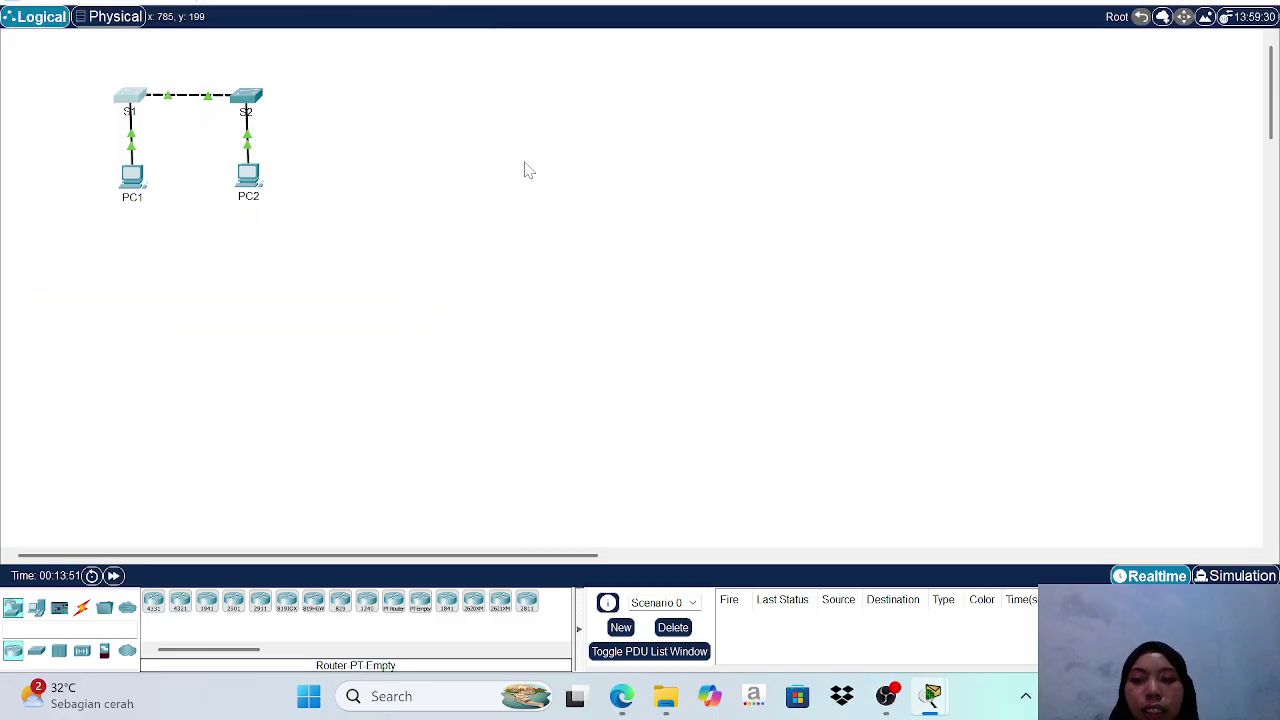
Open switch S2's CLI, start its console session, and enter privileged mode with en.
{"action": "left_click", "coordinate": [248, 105]}
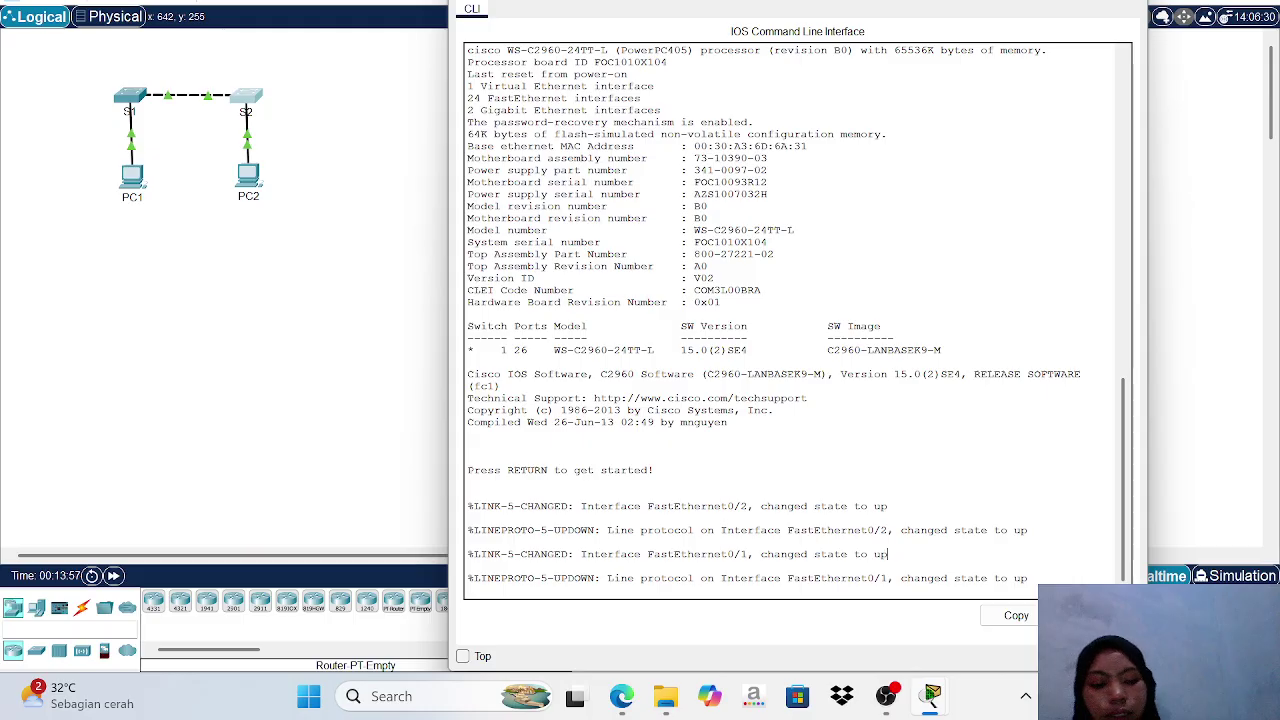
{"action": "key", "text": "Return"}
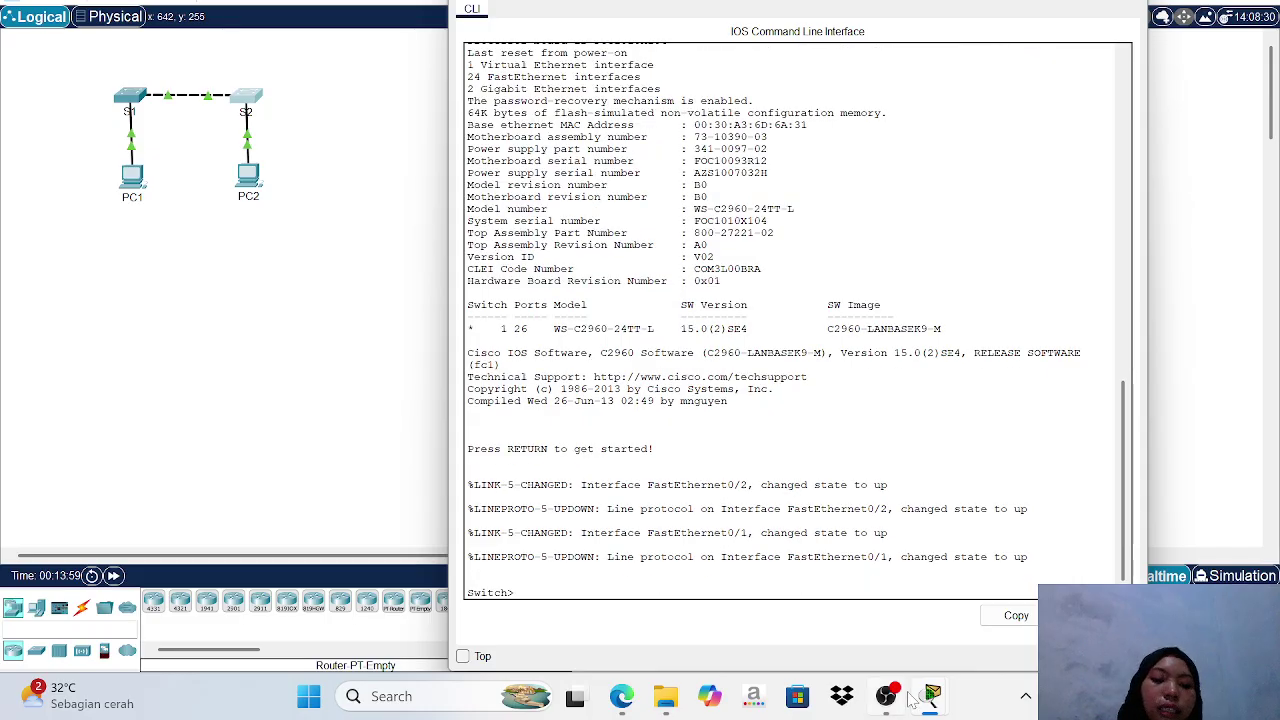
{"action": "mouse_move", "coordinate": [936, 702]}
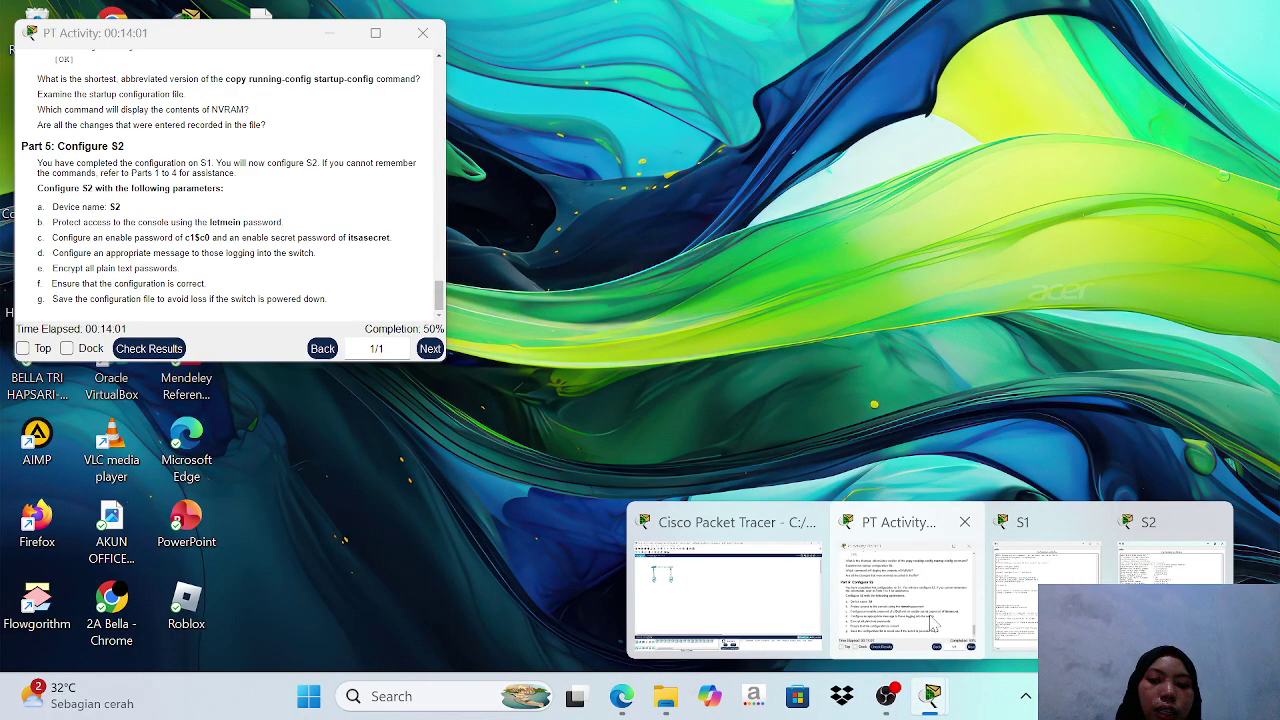
{"action": "left_click", "coordinate": [930, 622]}
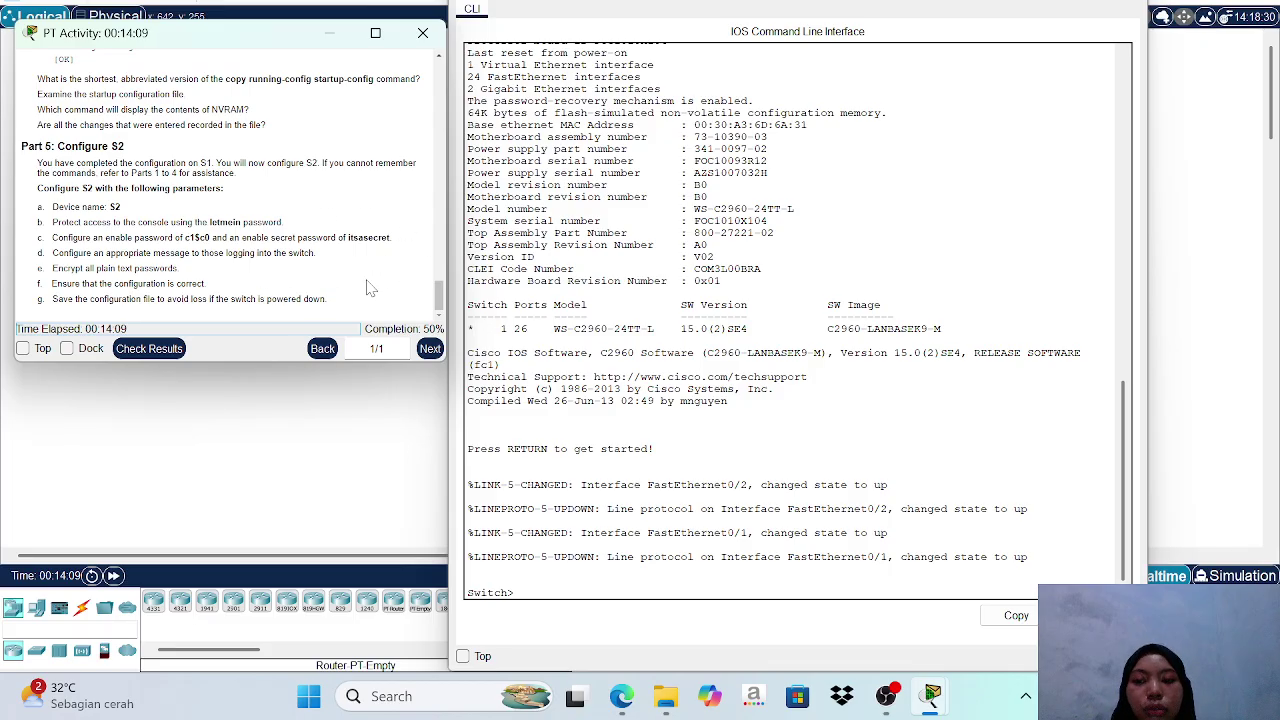
{"action": "left_click", "coordinate": [467, 583]}
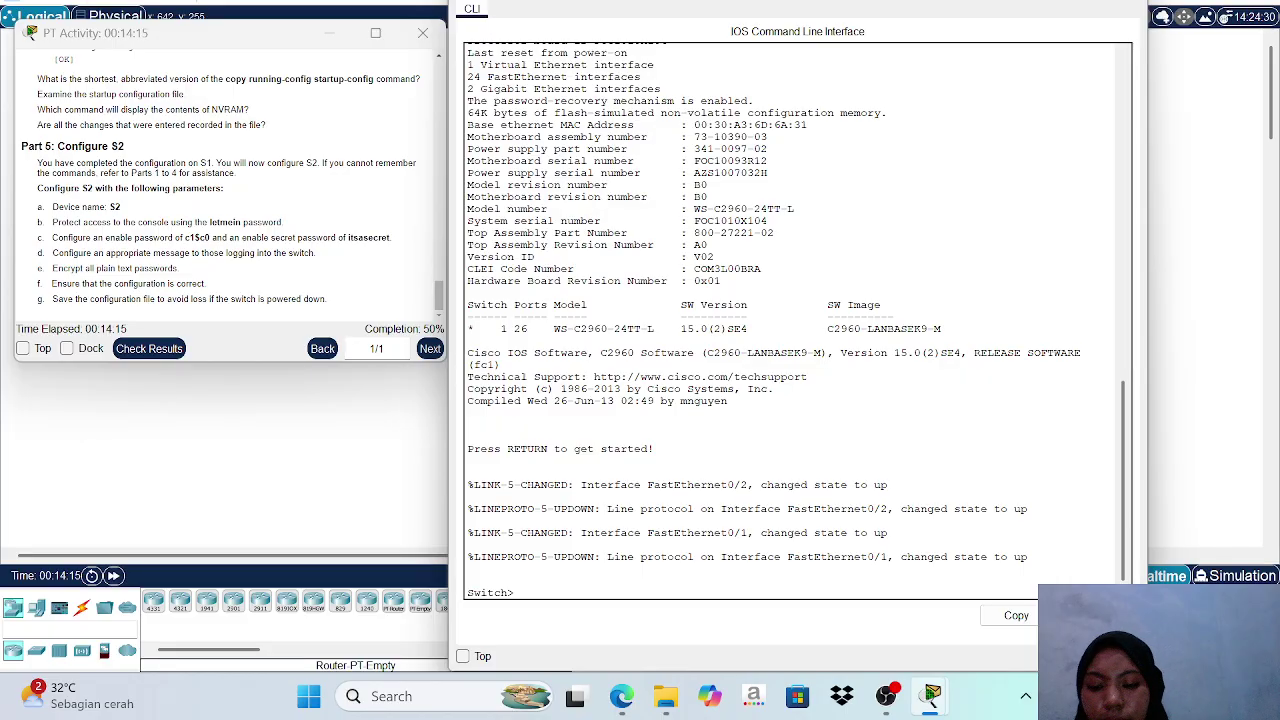
{"action": "type", "text": "en"}
{"action": "key", "text": "Return"}
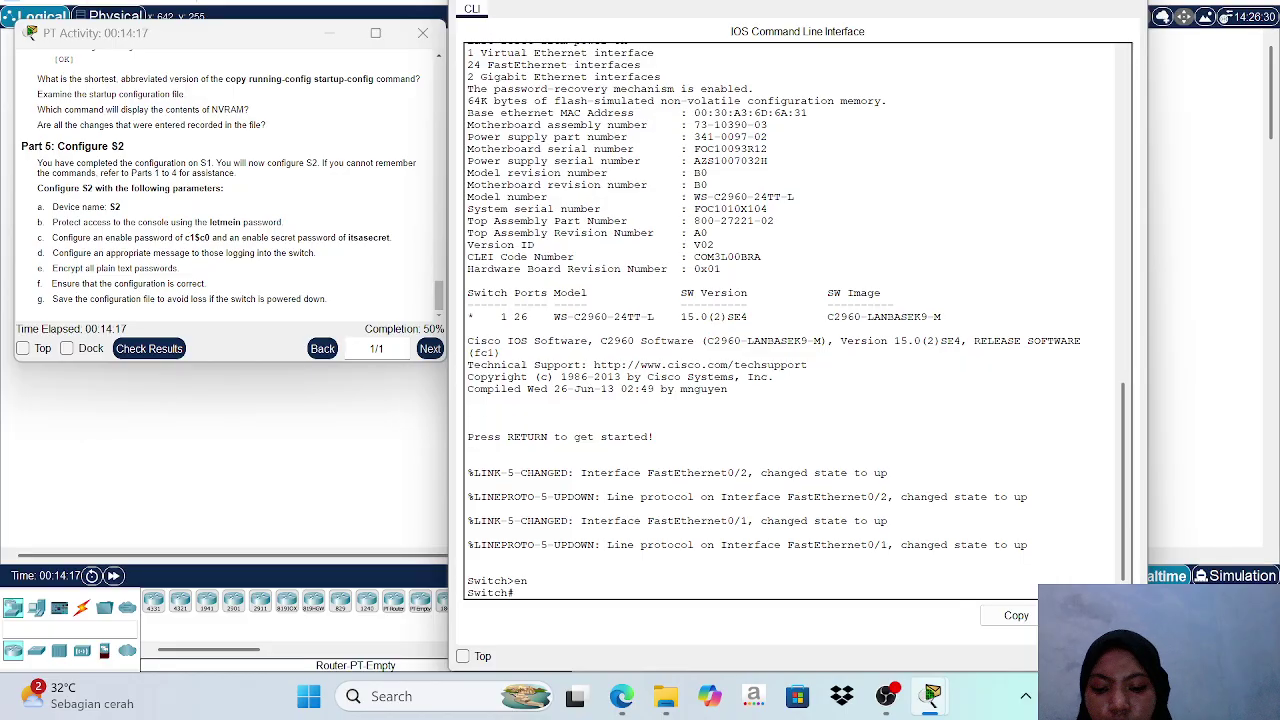
Enter global configuration mode with conf t and set the hostname to S2.
{"action": "type", "text": "con"}
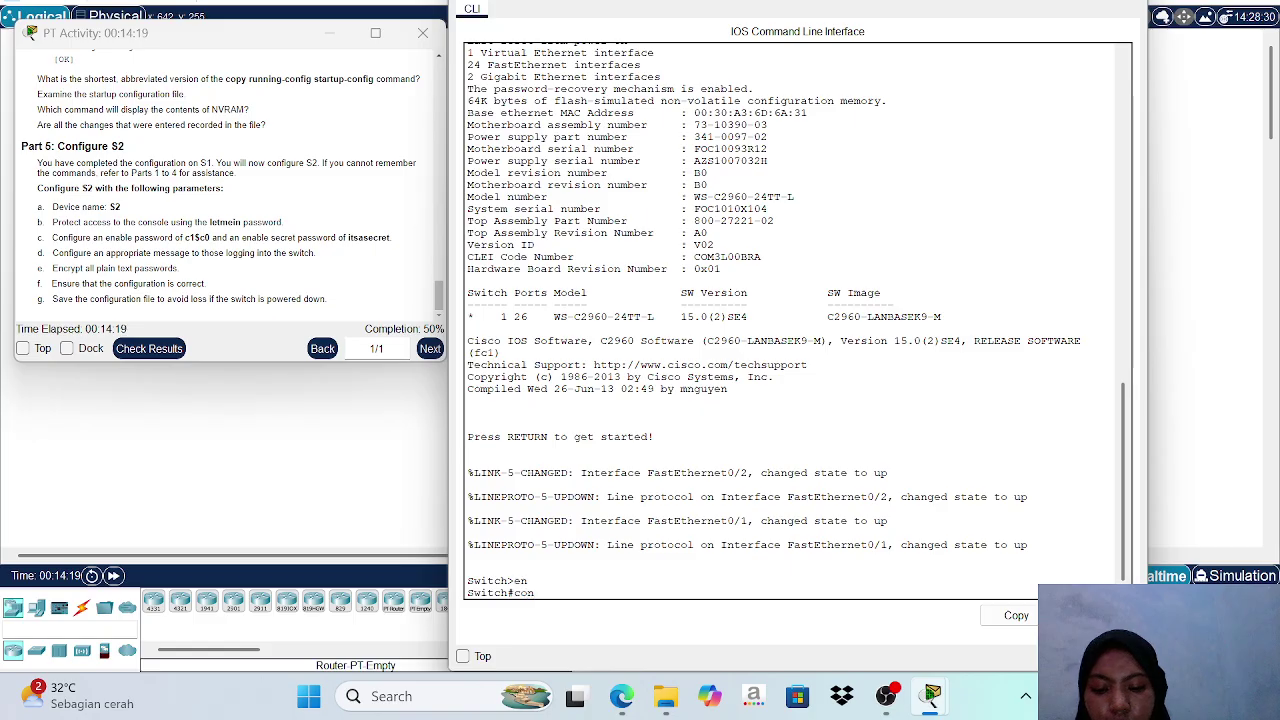
{"action": "type", "text": "f t"}
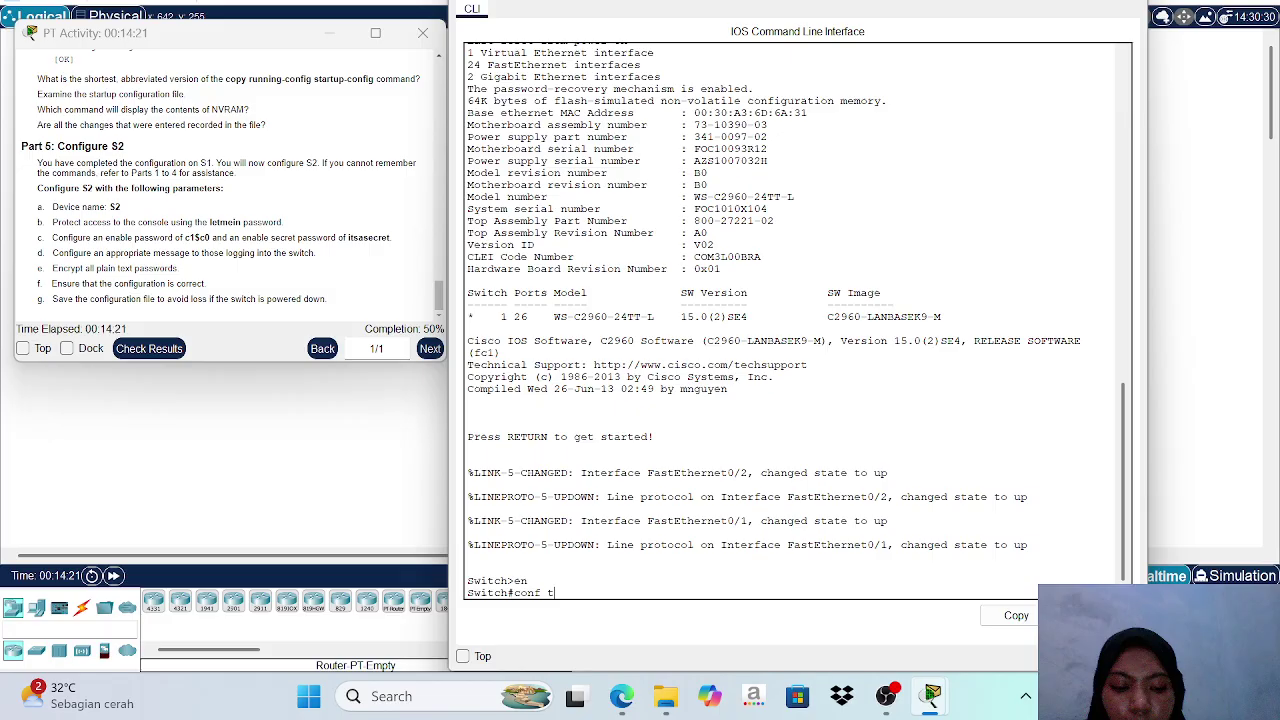
{"action": "key", "text": "Return"}
{"action": "type", "text": "h(config)#h"}
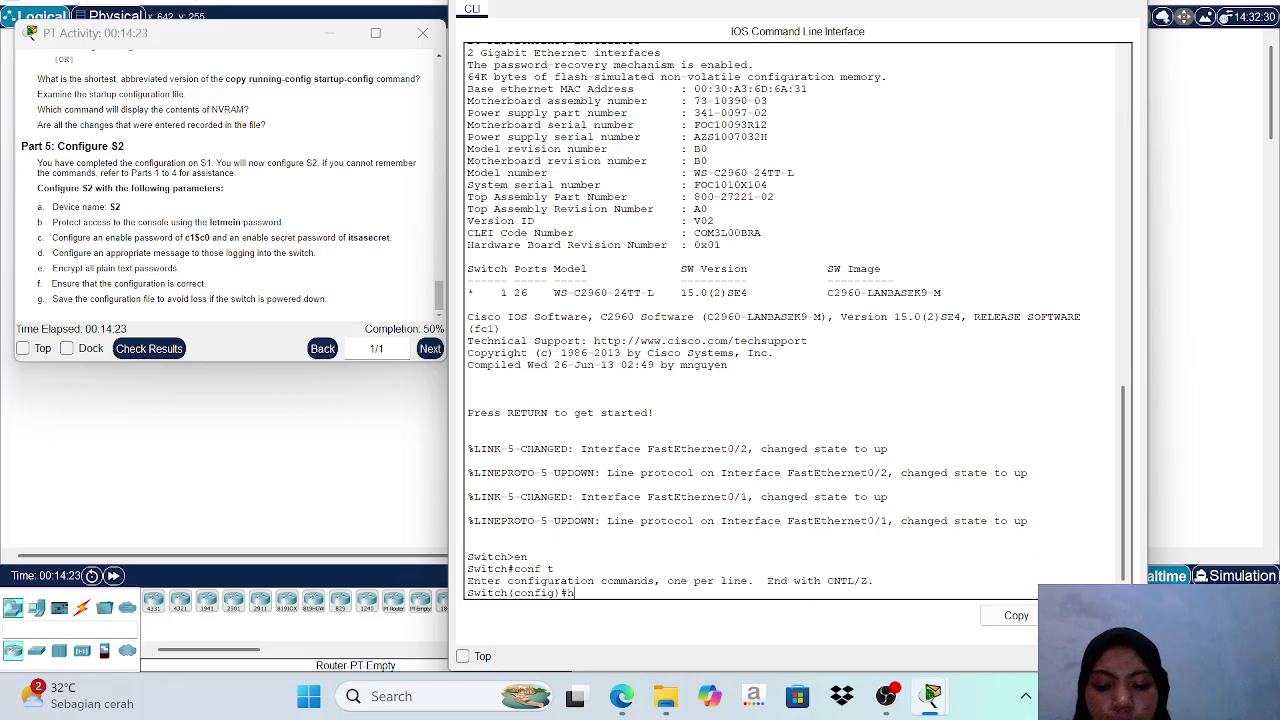
{"action": "type", "text": "ostn"}
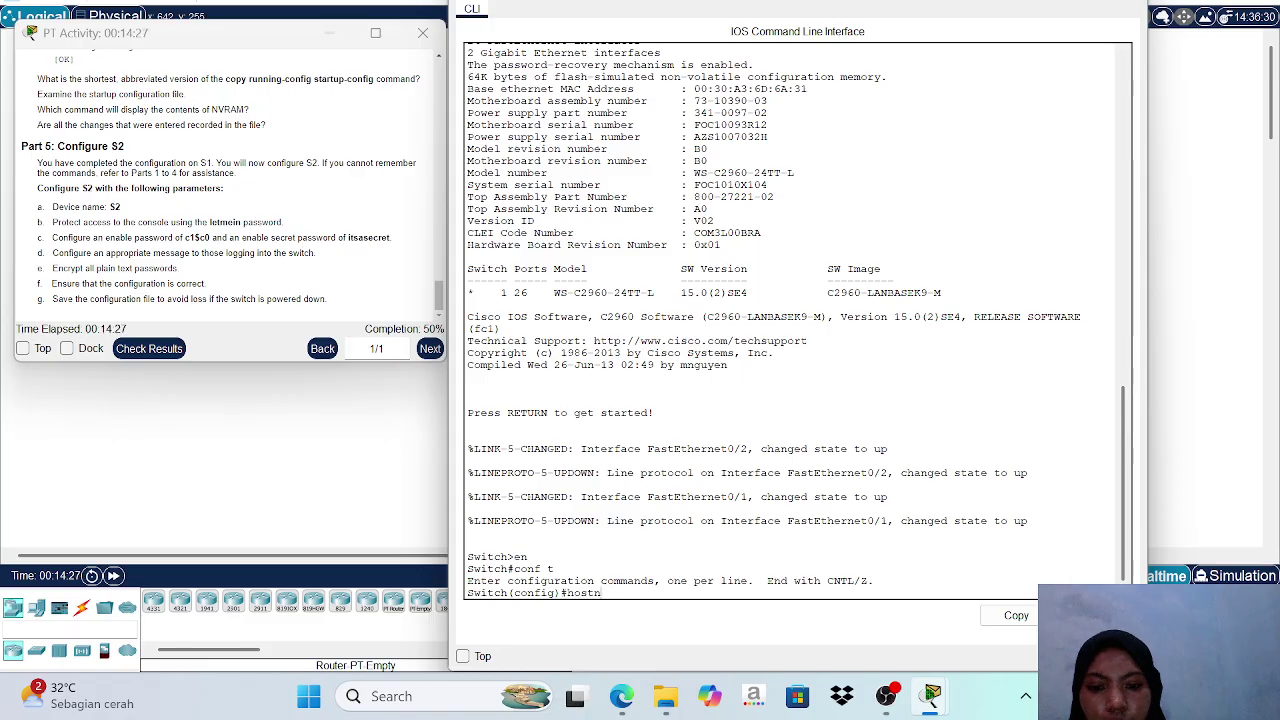
{"action": "type", "text": "ame"}
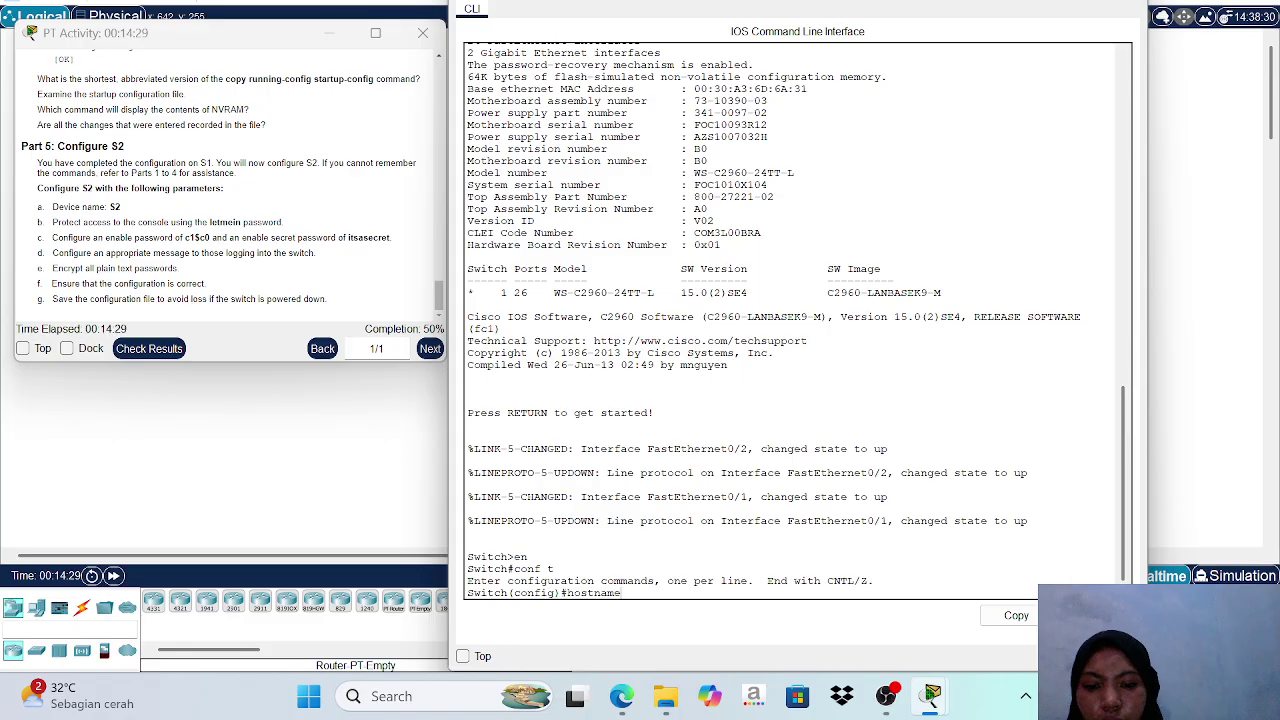
{"action": "type", "text": " S2"}
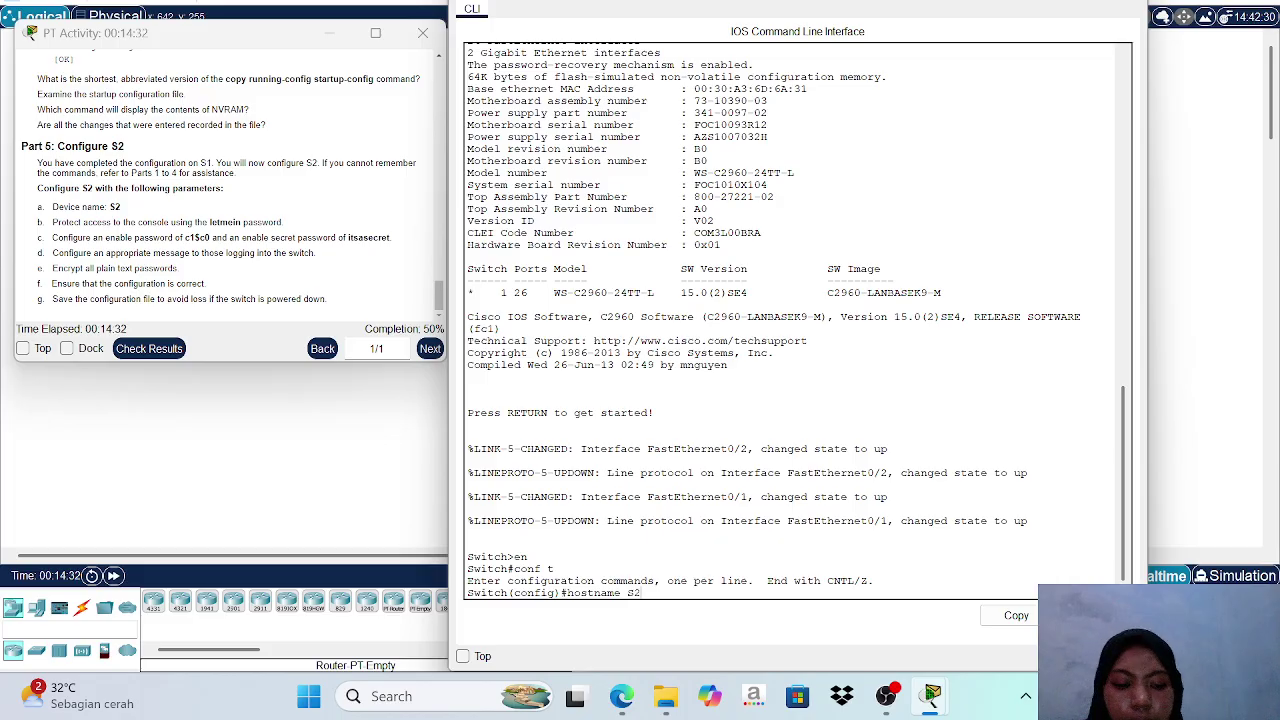
{"action": "key", "text": "Return"}
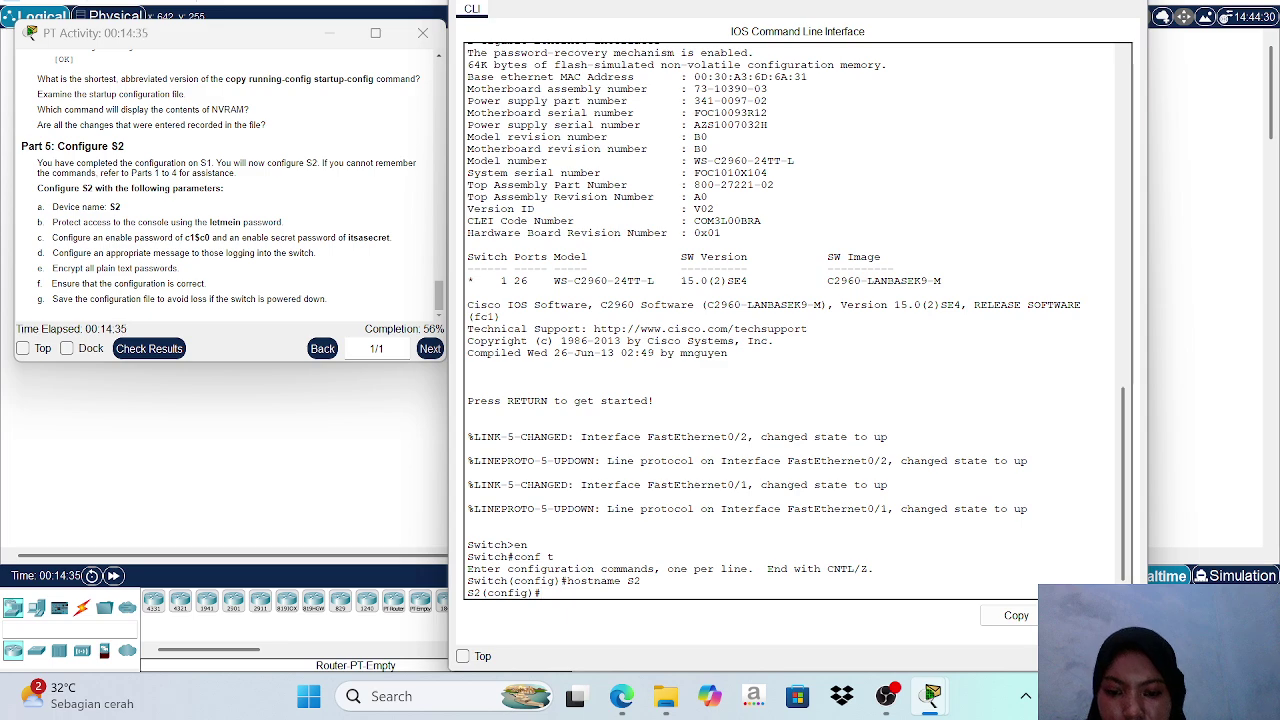
Give line console 0 a password, enable login, and exit back to S2(config)#.
{"action": "type", "text": "li"}
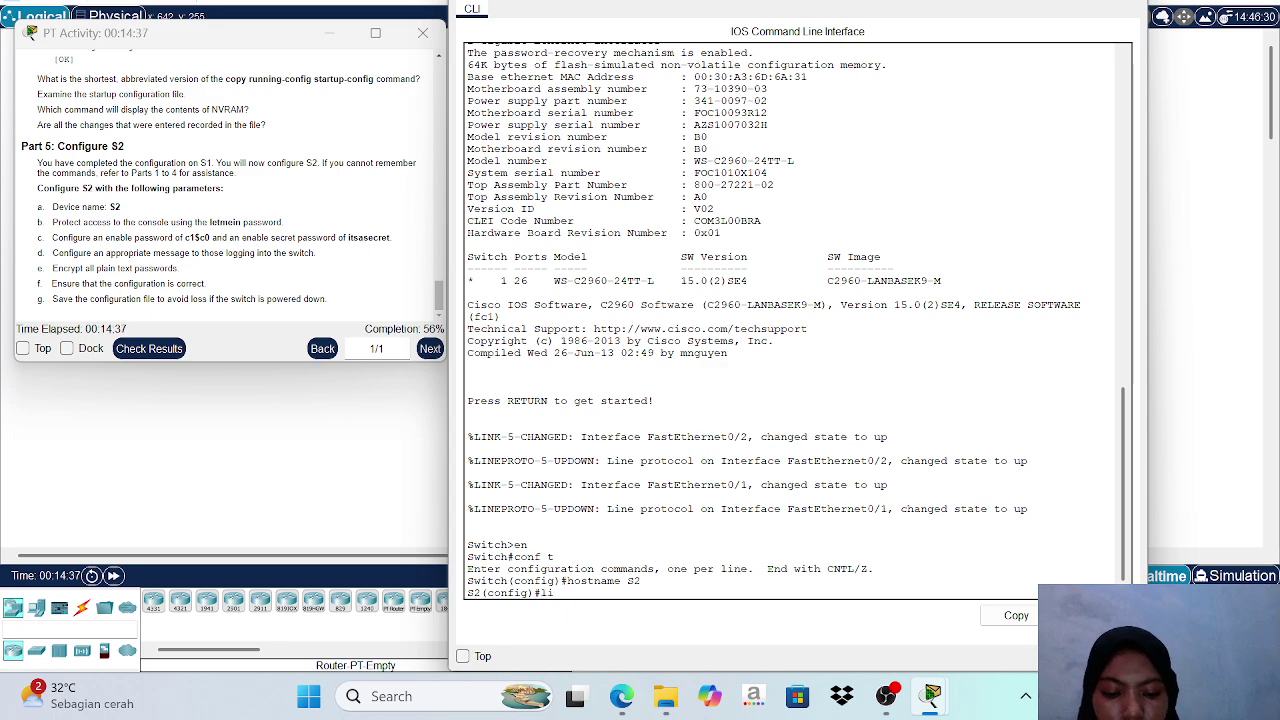
{"action": "type", "text": "ne con"}
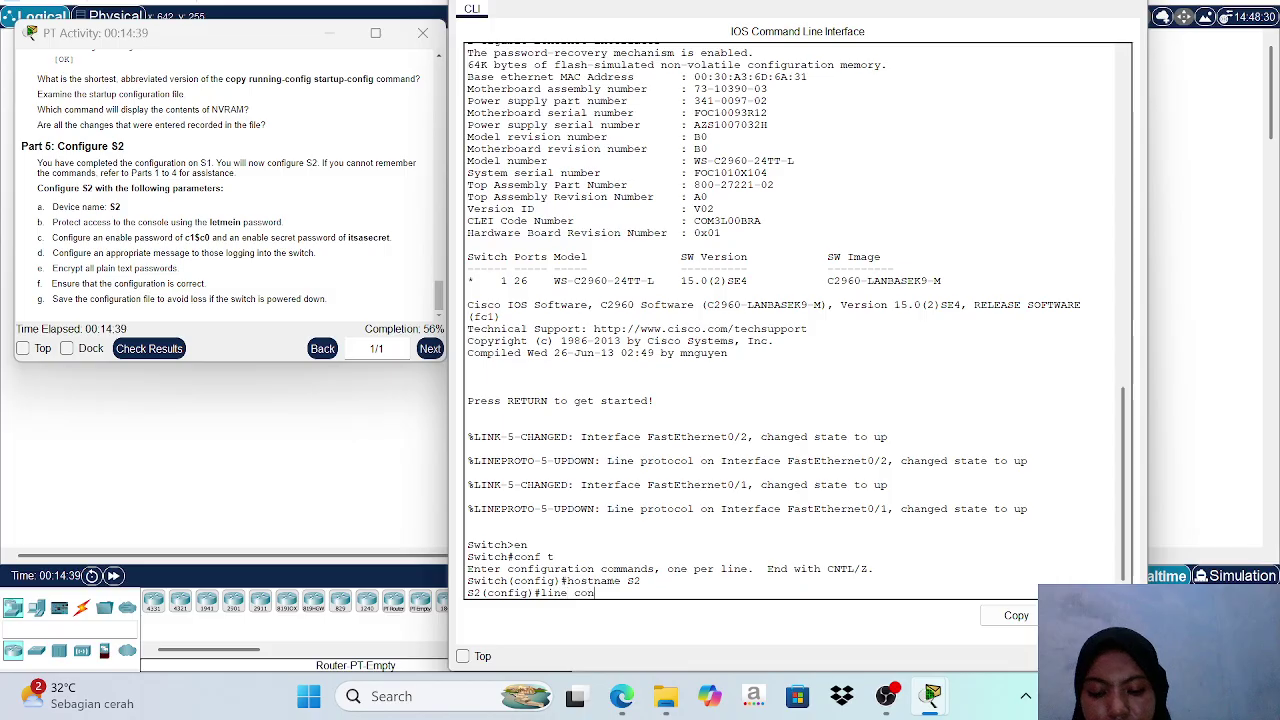
{"action": "type", "text": "sole 0"}
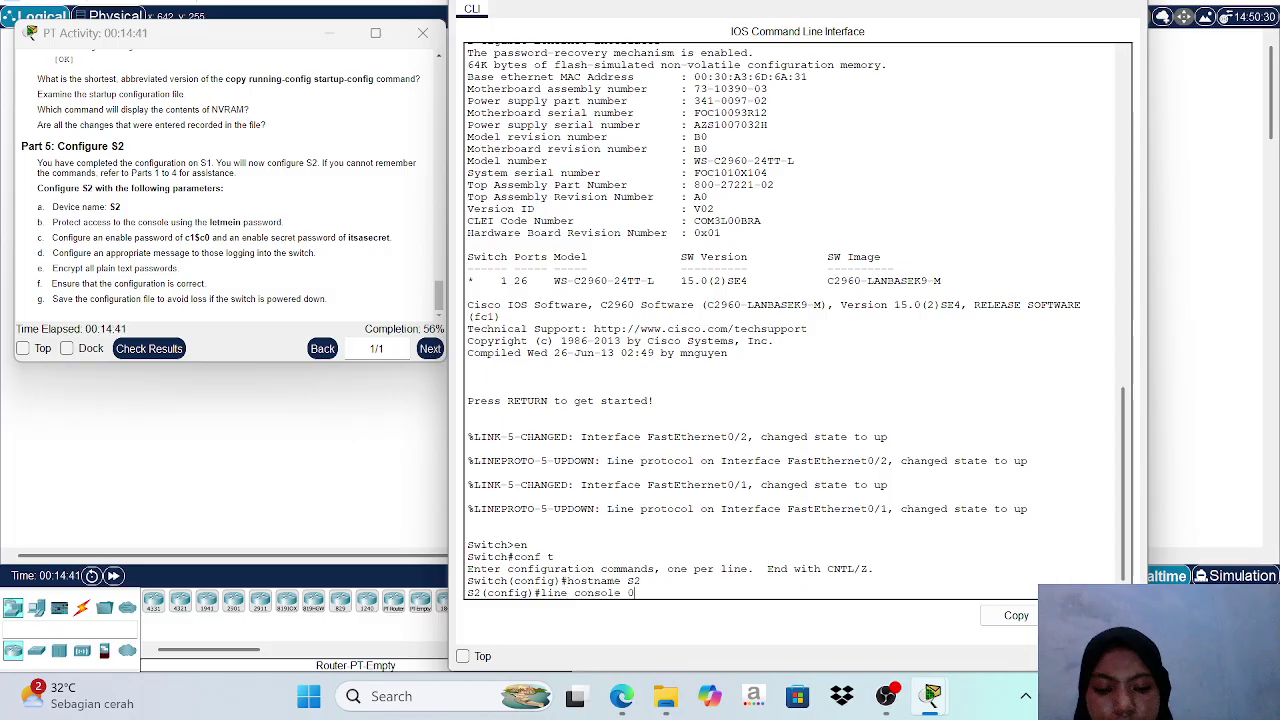
{"action": "key", "text": "Return"}
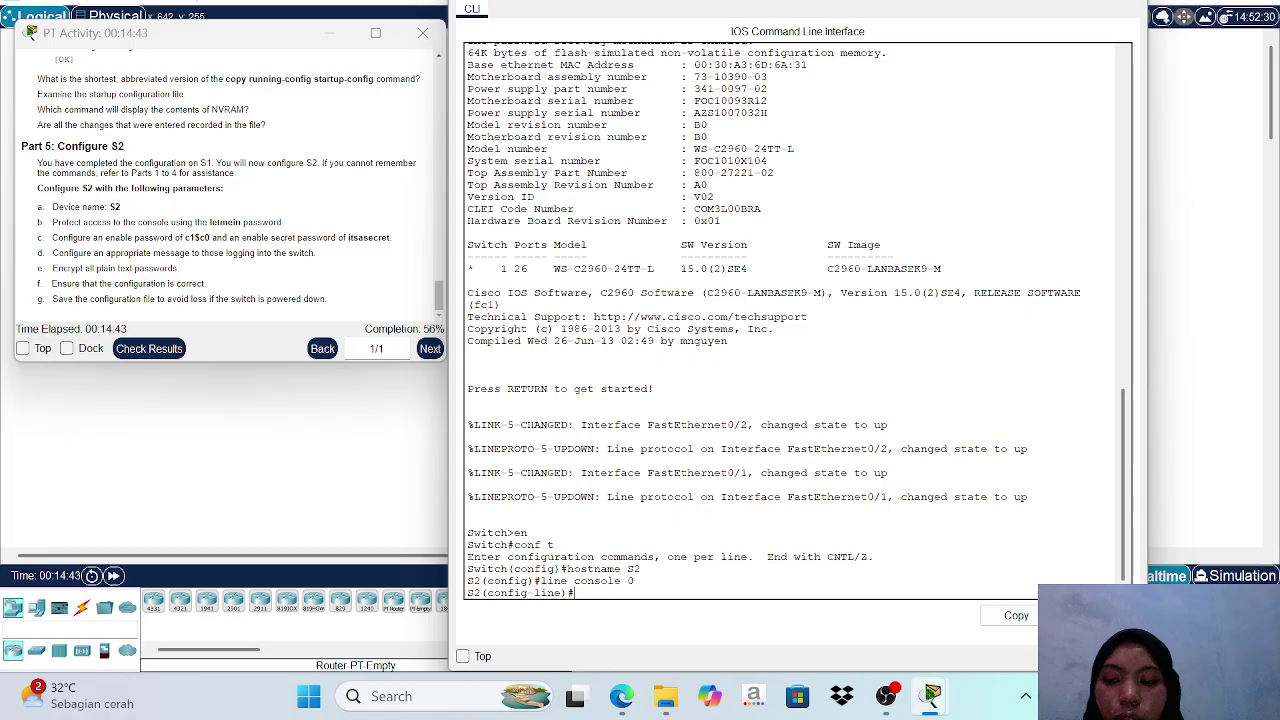
{"action": "type", "text": "pa"}
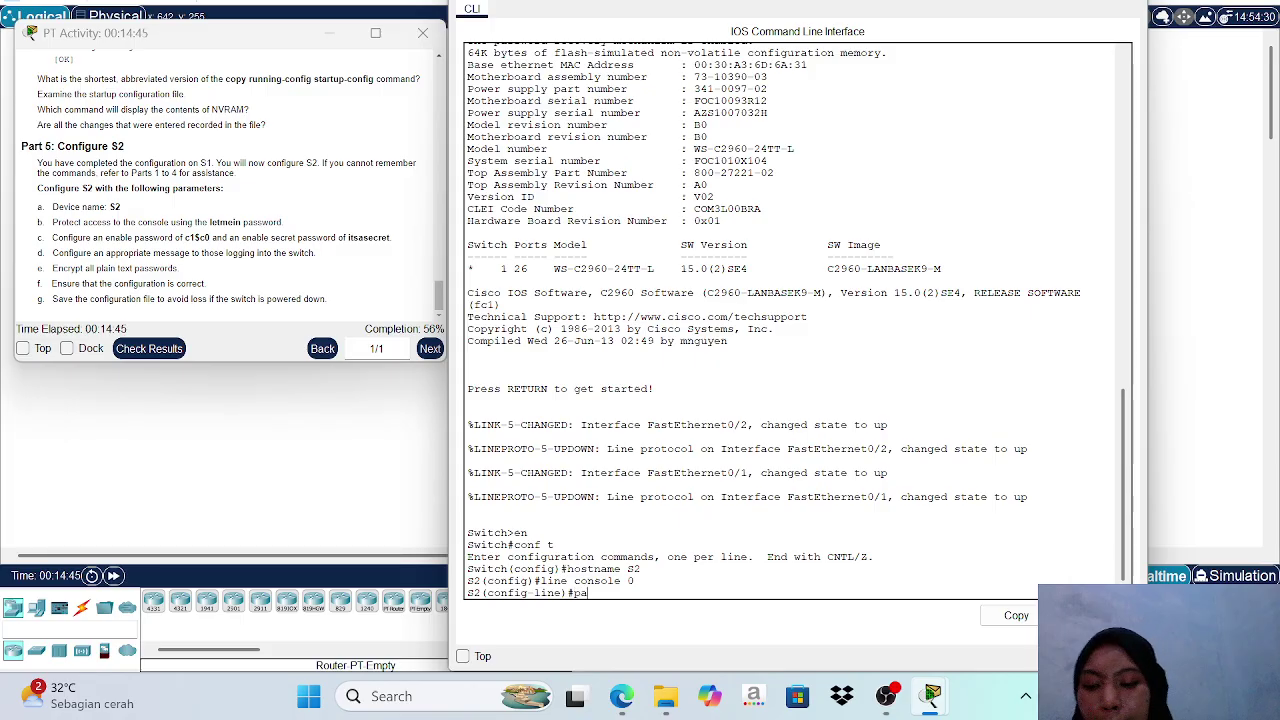
{"action": "type", "text": "ssword"}
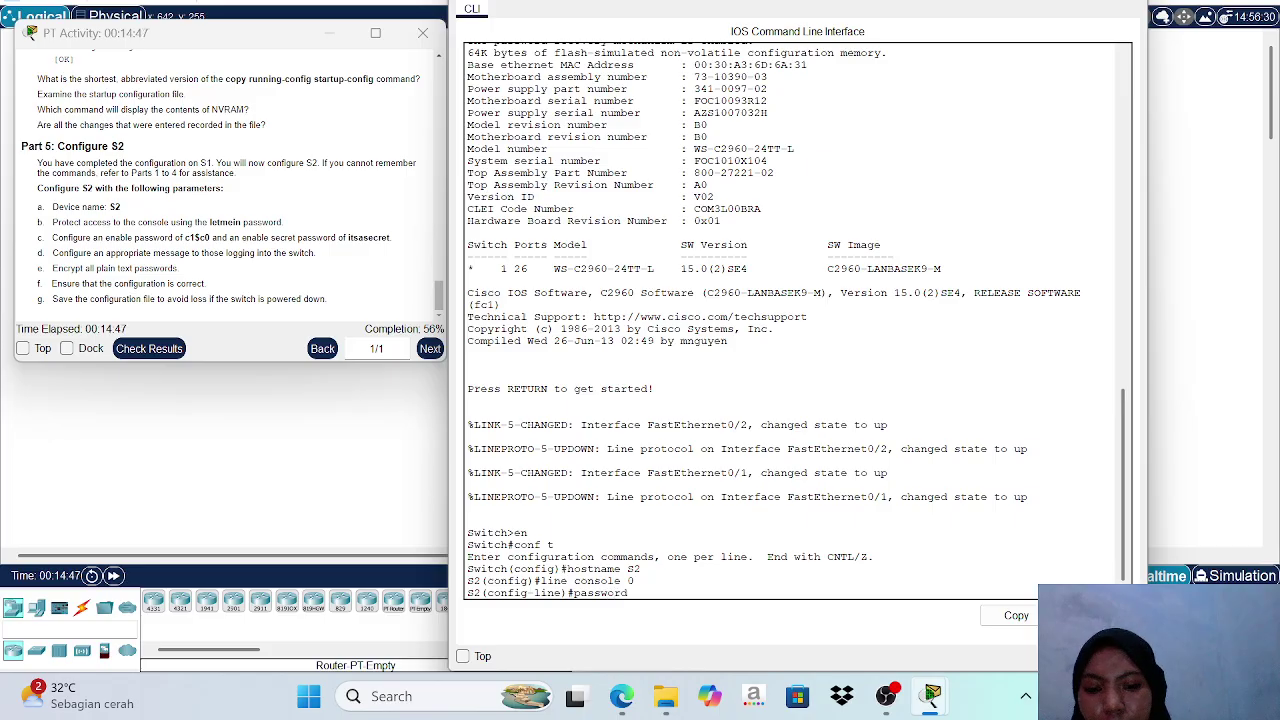
{"action": "type", "text": " let"}
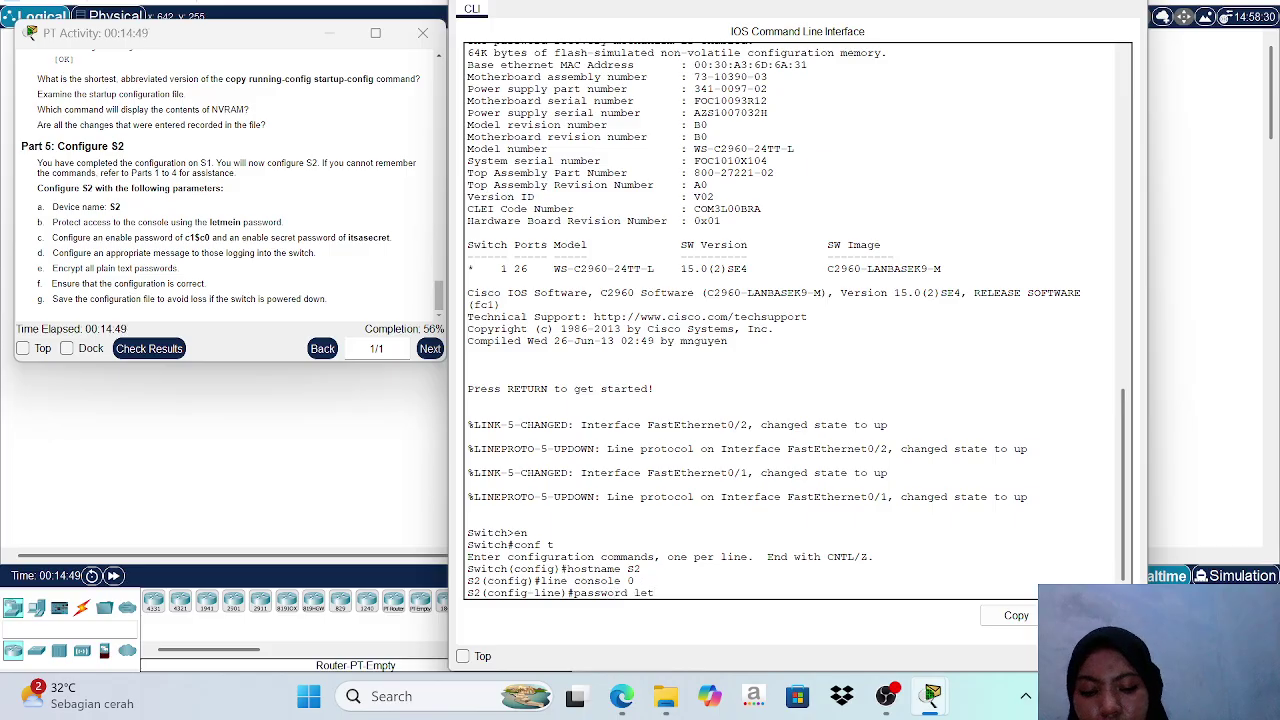
{"action": "type", "text": "mein"}
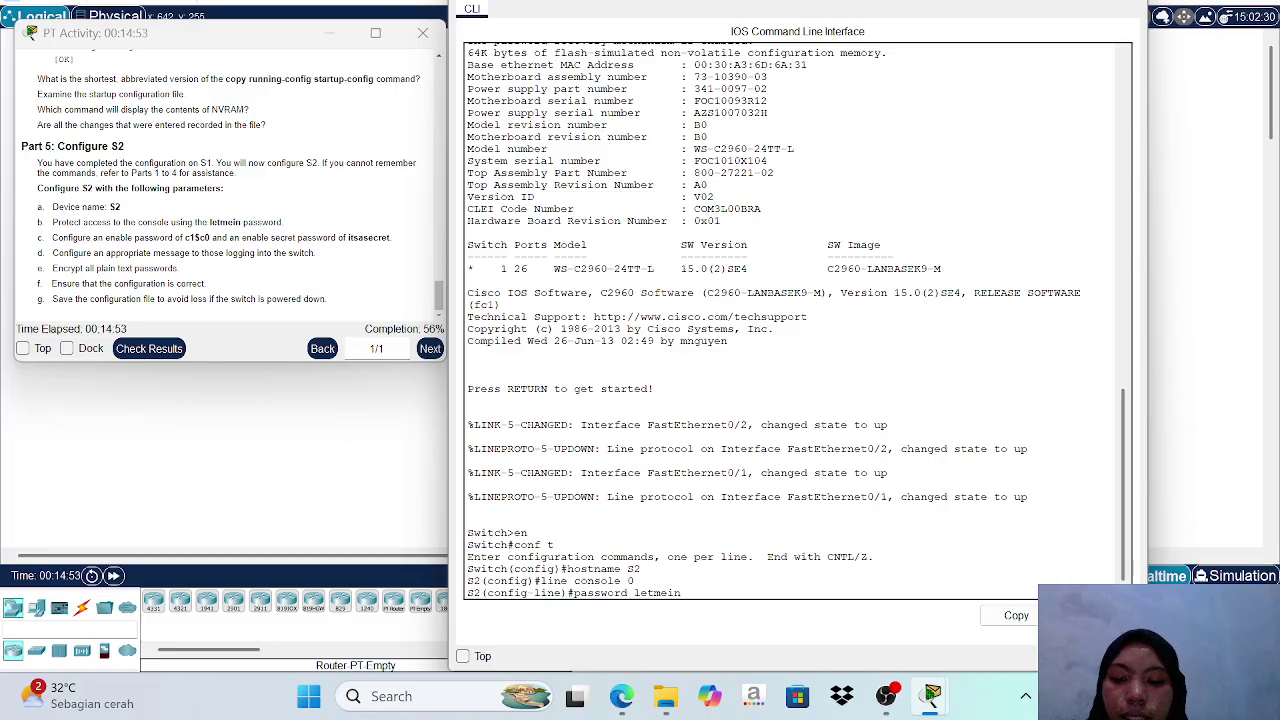
{"action": "key", "text": "Return"}
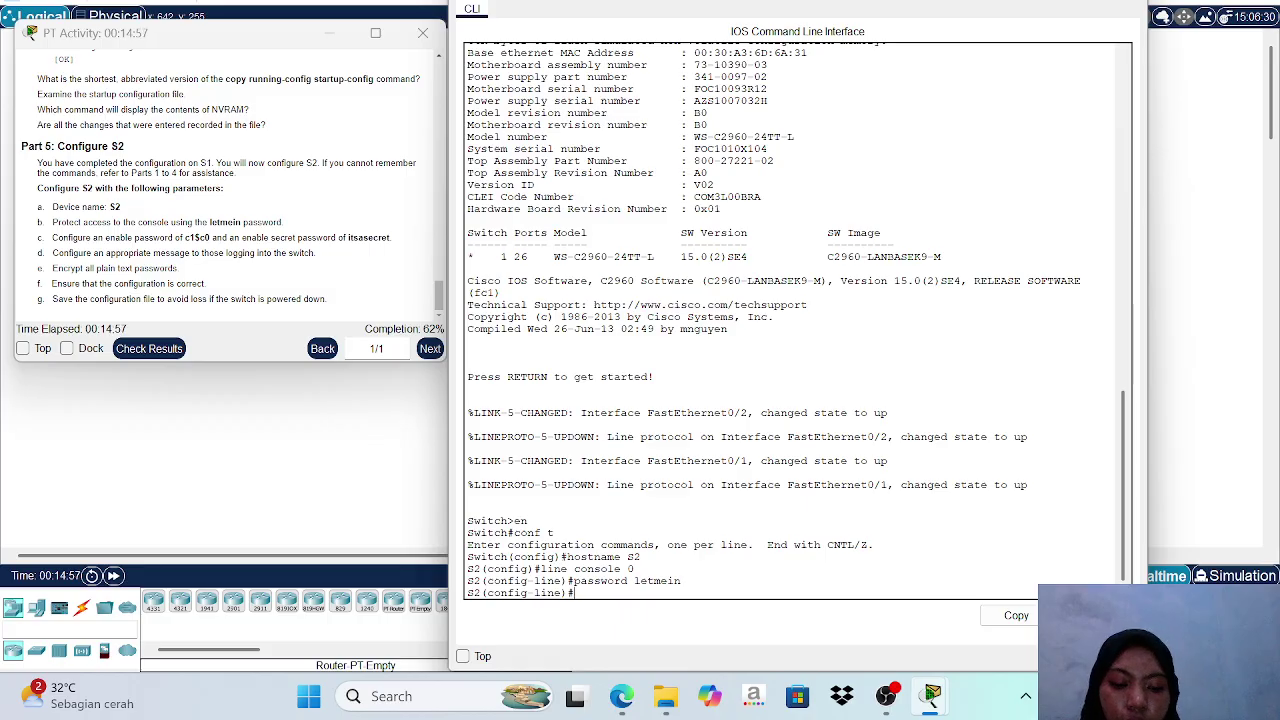
{"action": "type", "text": "login"}
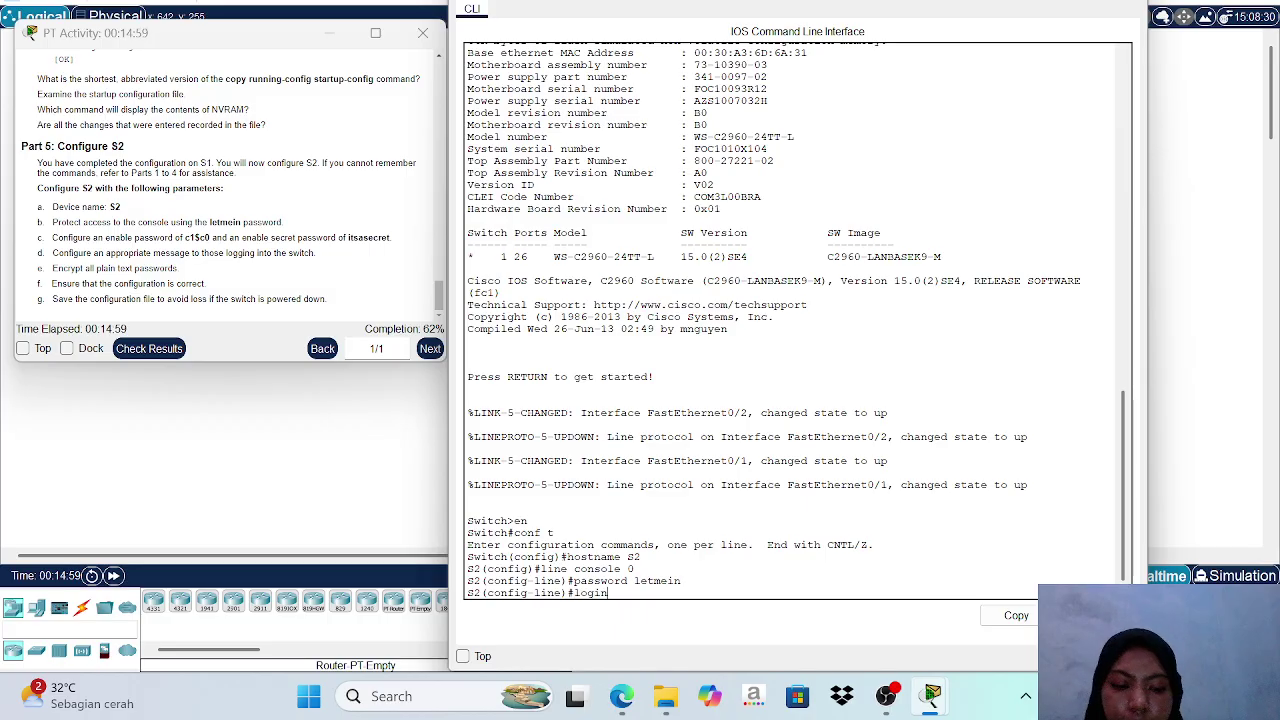
{"action": "key", "text": "Return"}
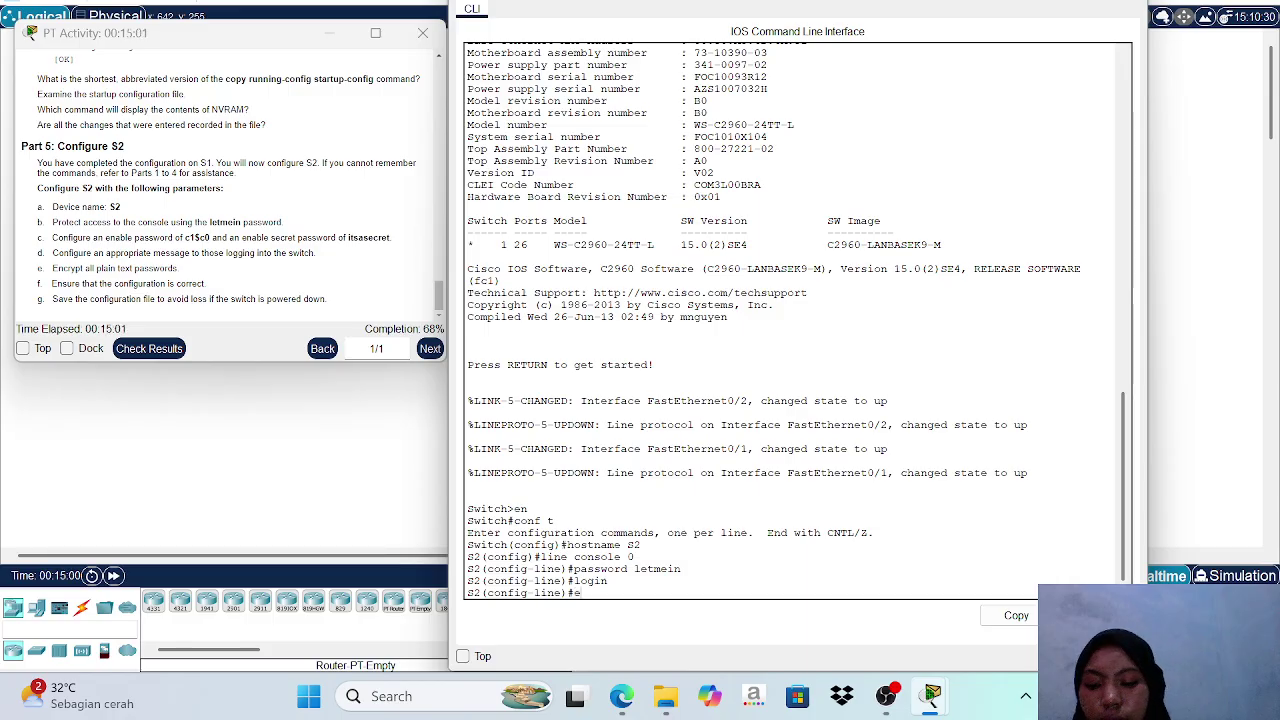
{"action": "type", "text": "exit"}
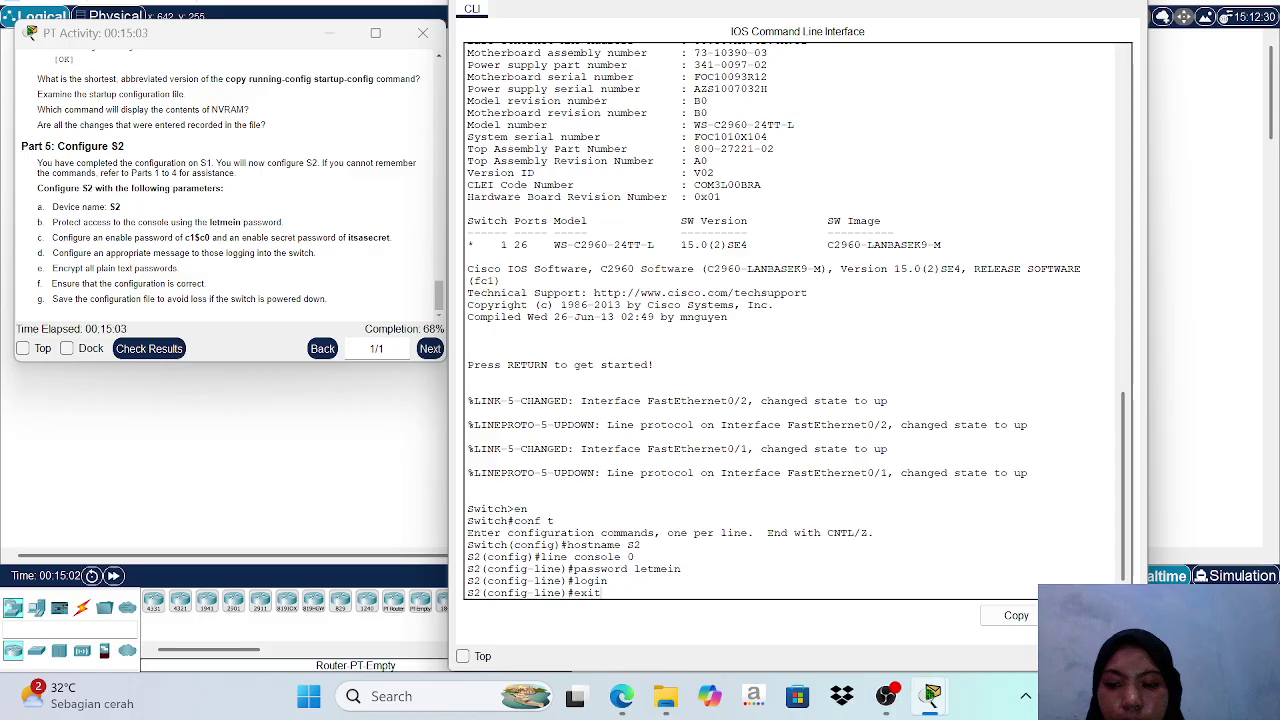
{"action": "key", "text": "Return"}
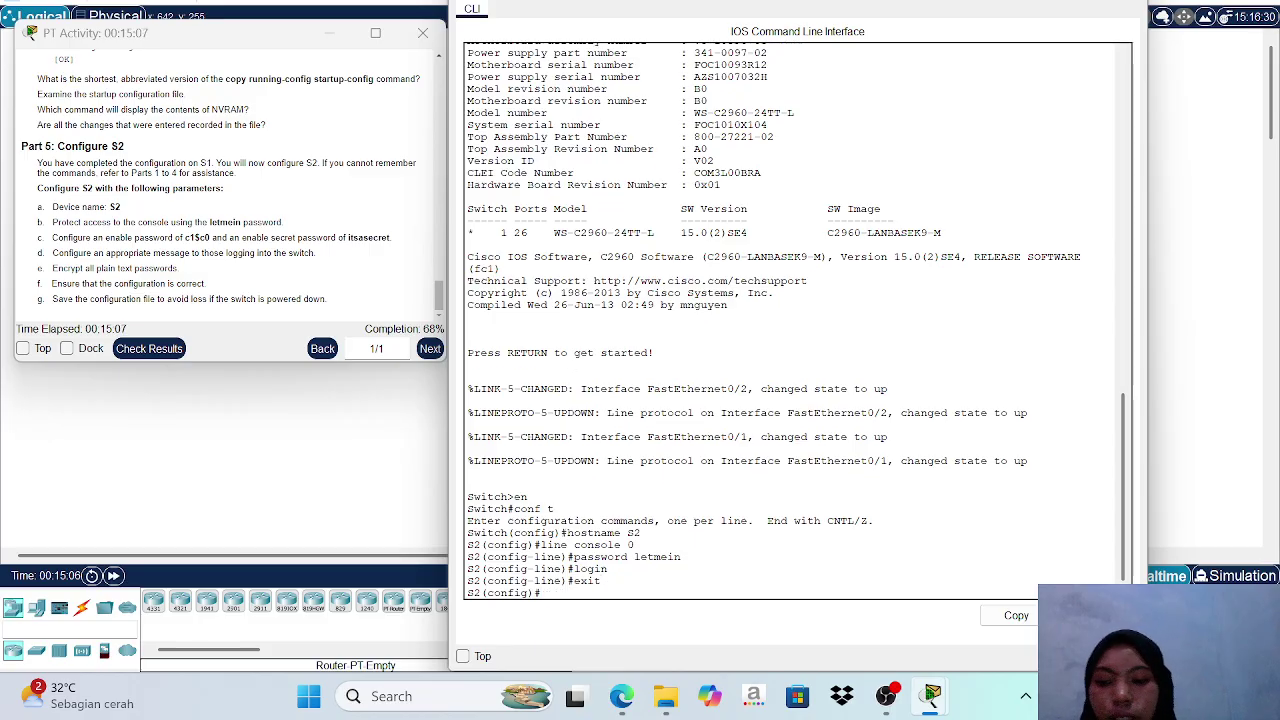
Set an enable password and a separate enable secret on S2.
{"action": "type", "text": "e"}
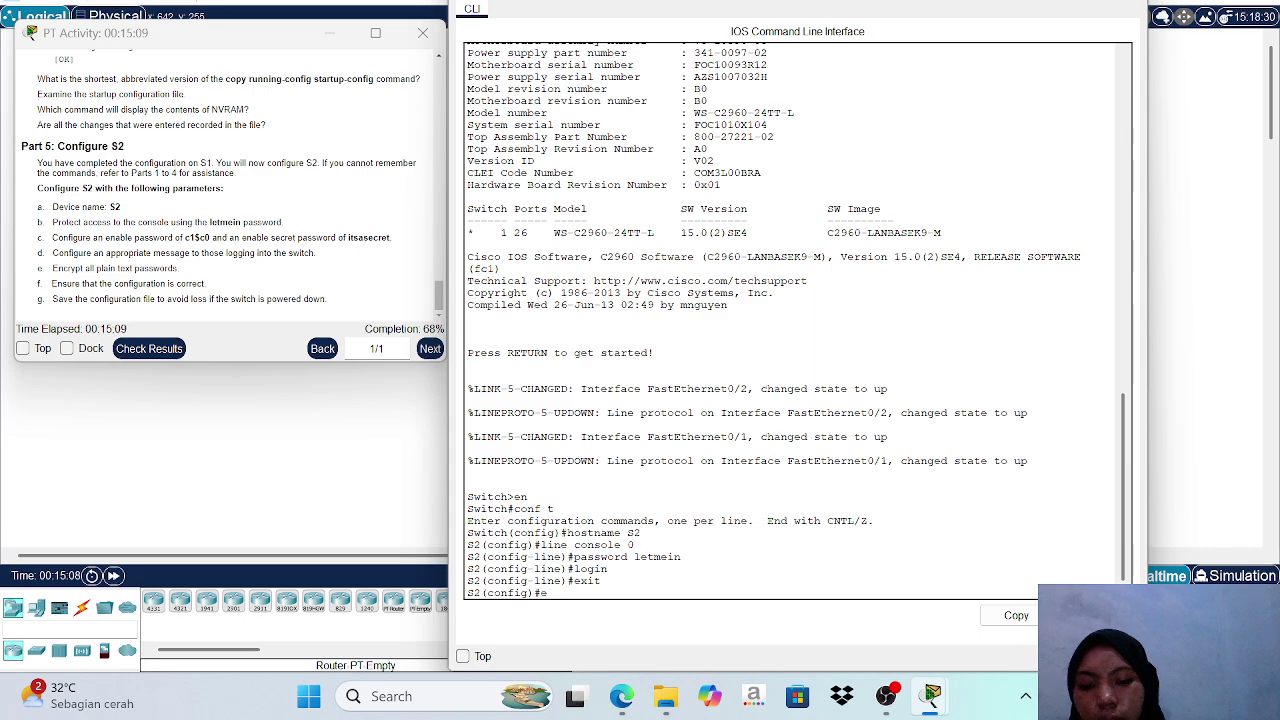
{"action": "type", "text": "nabl"}
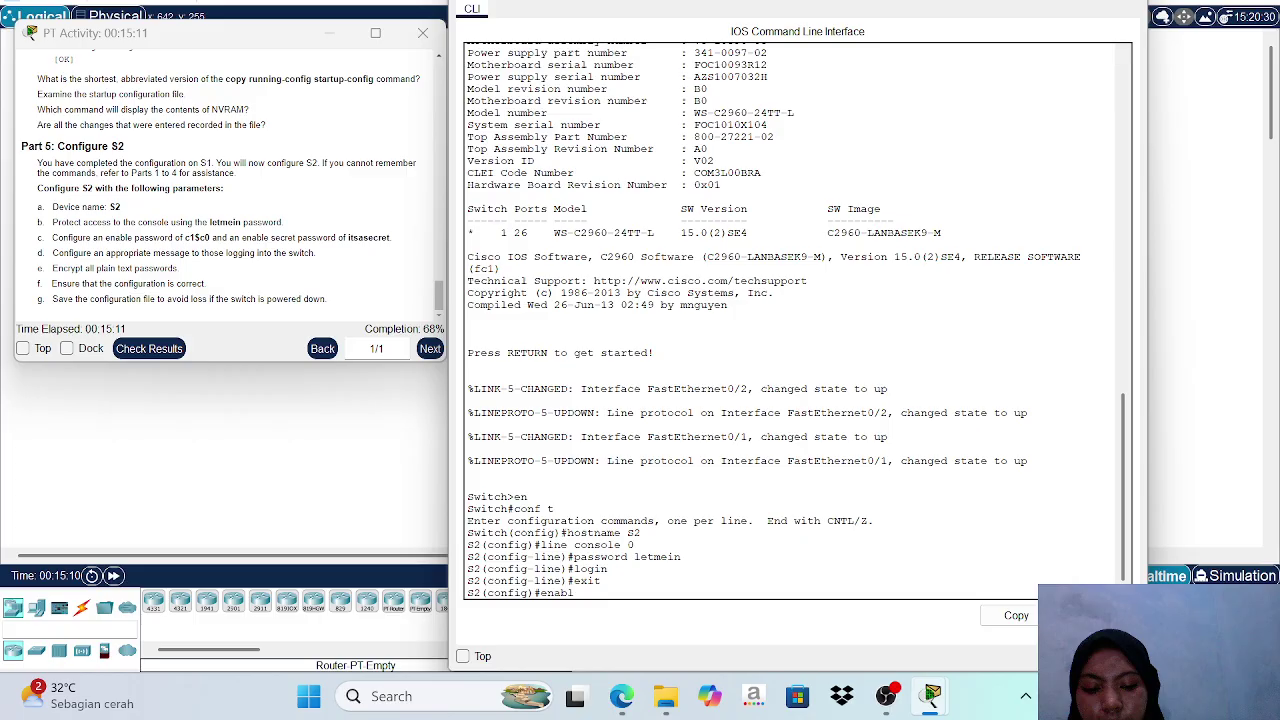
{"action": "type", "text": "e password"}
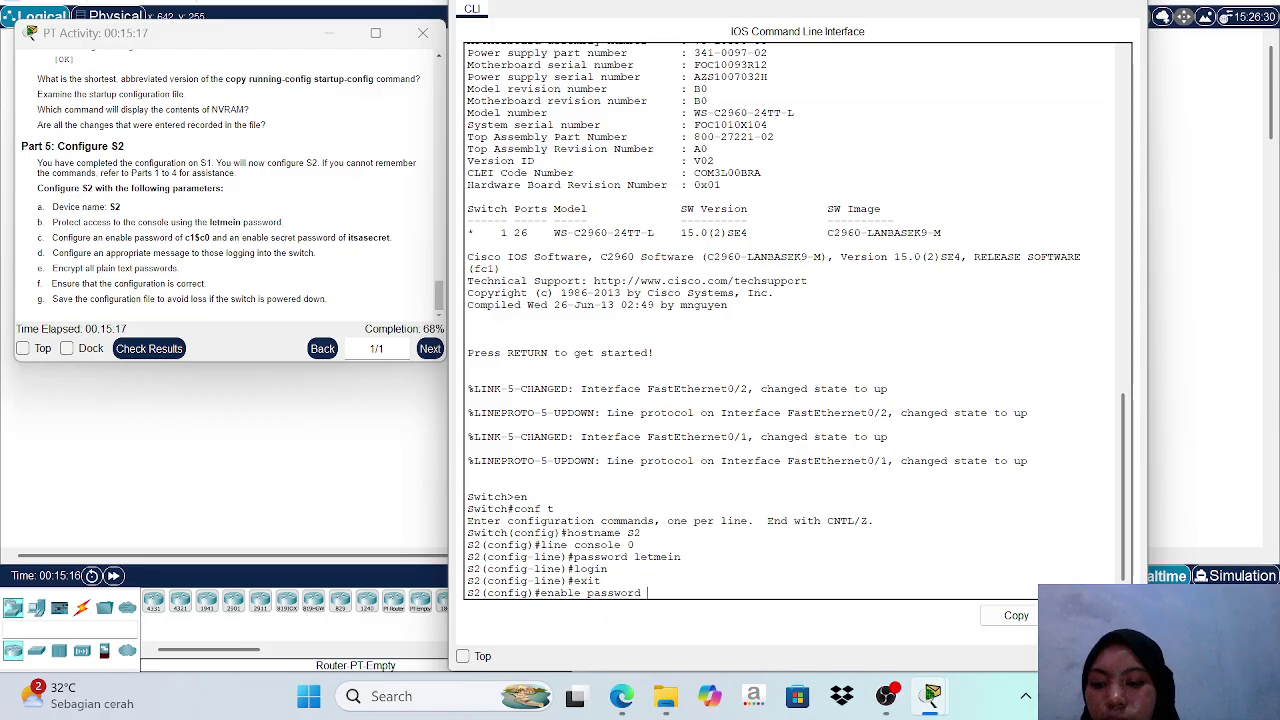
{"action": "type", "text": " c"}
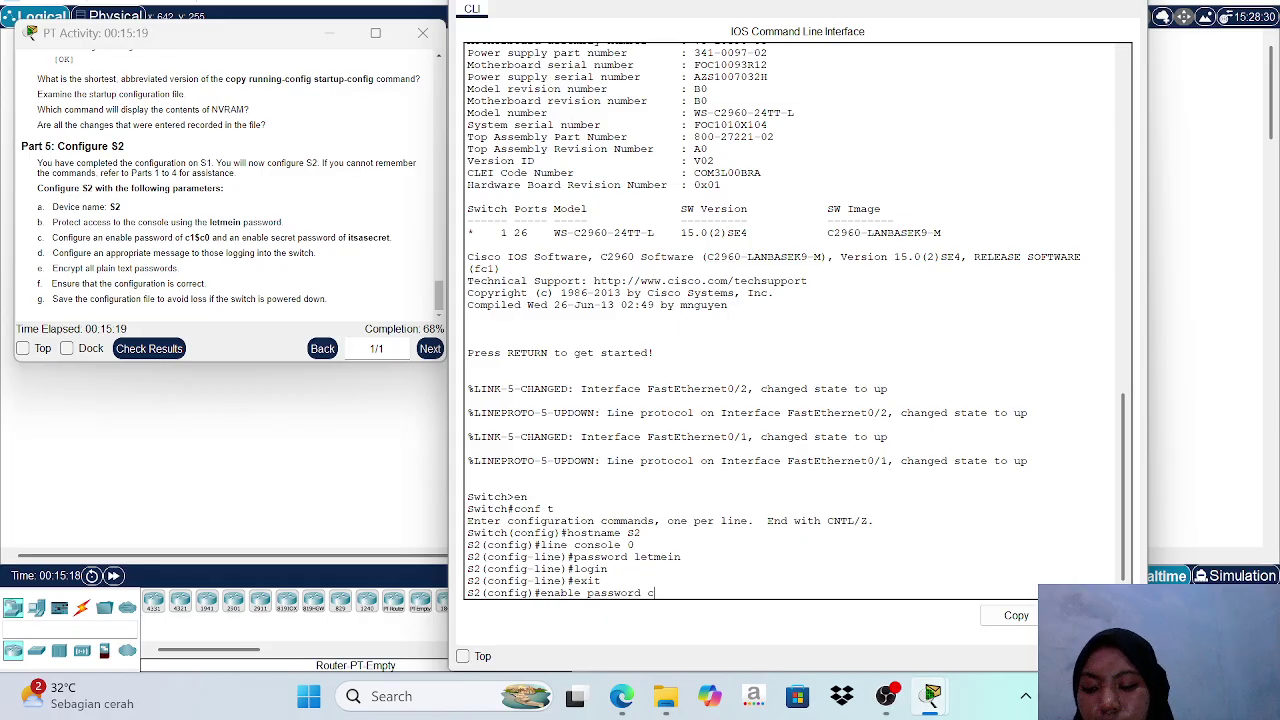
{"action": "type", "text": "1"}
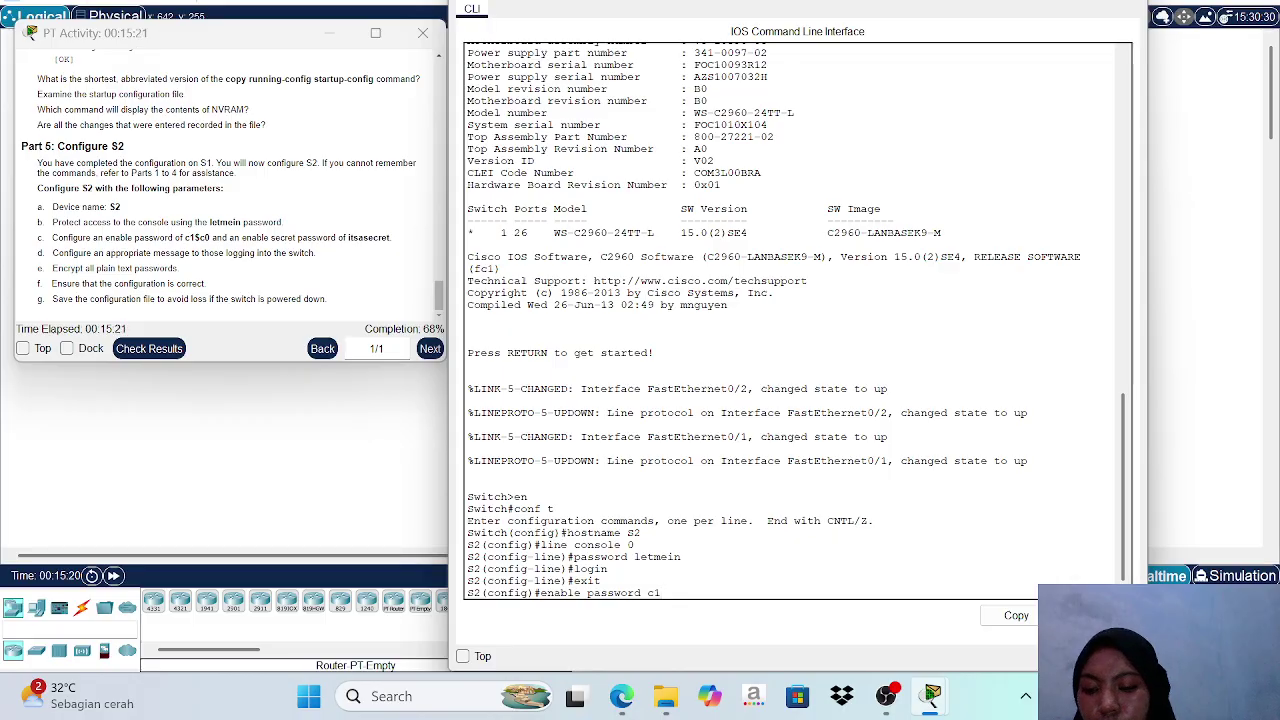
{"action": "type", "text": "$"}
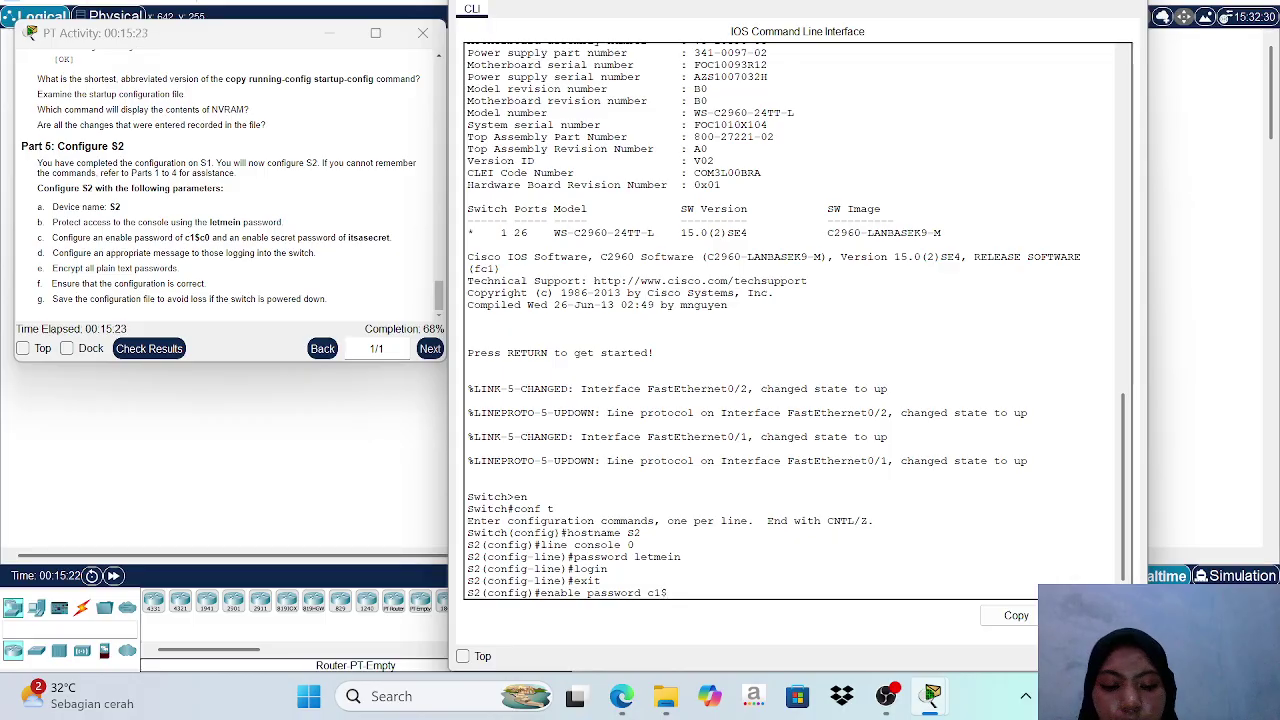
{"action": "type", "text": "c0"}
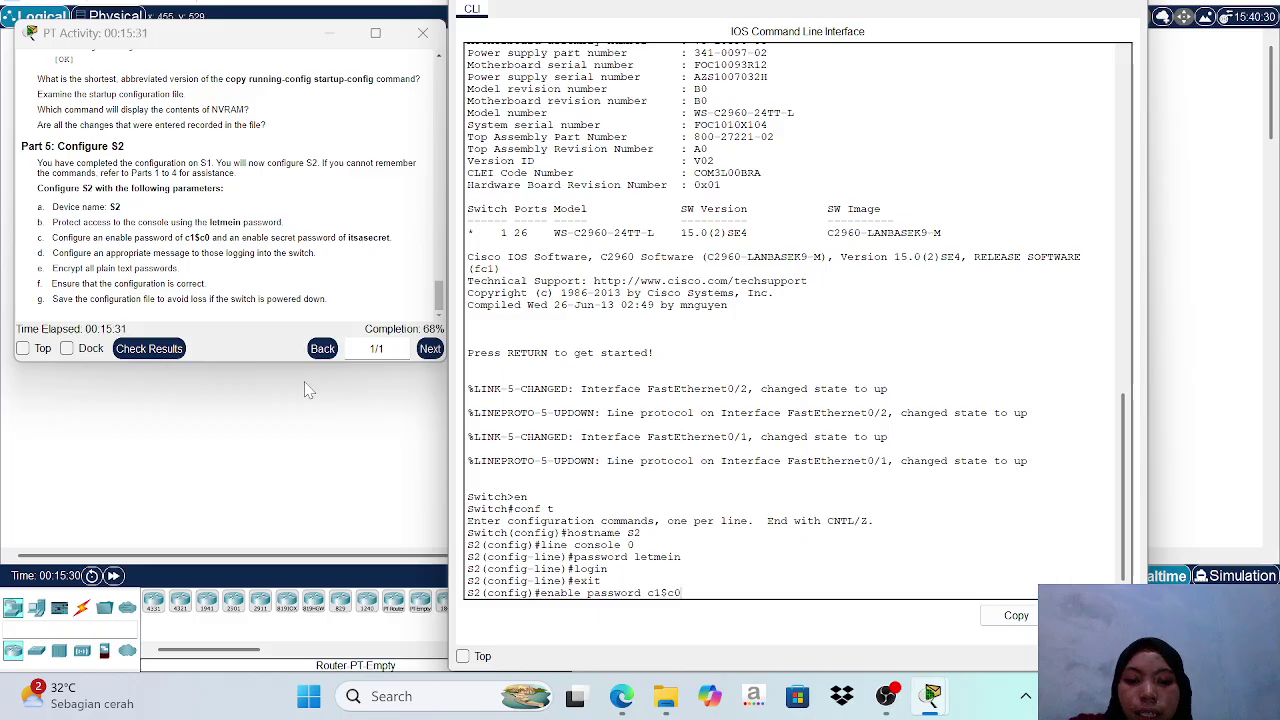
{"action": "key", "text": "Return"}
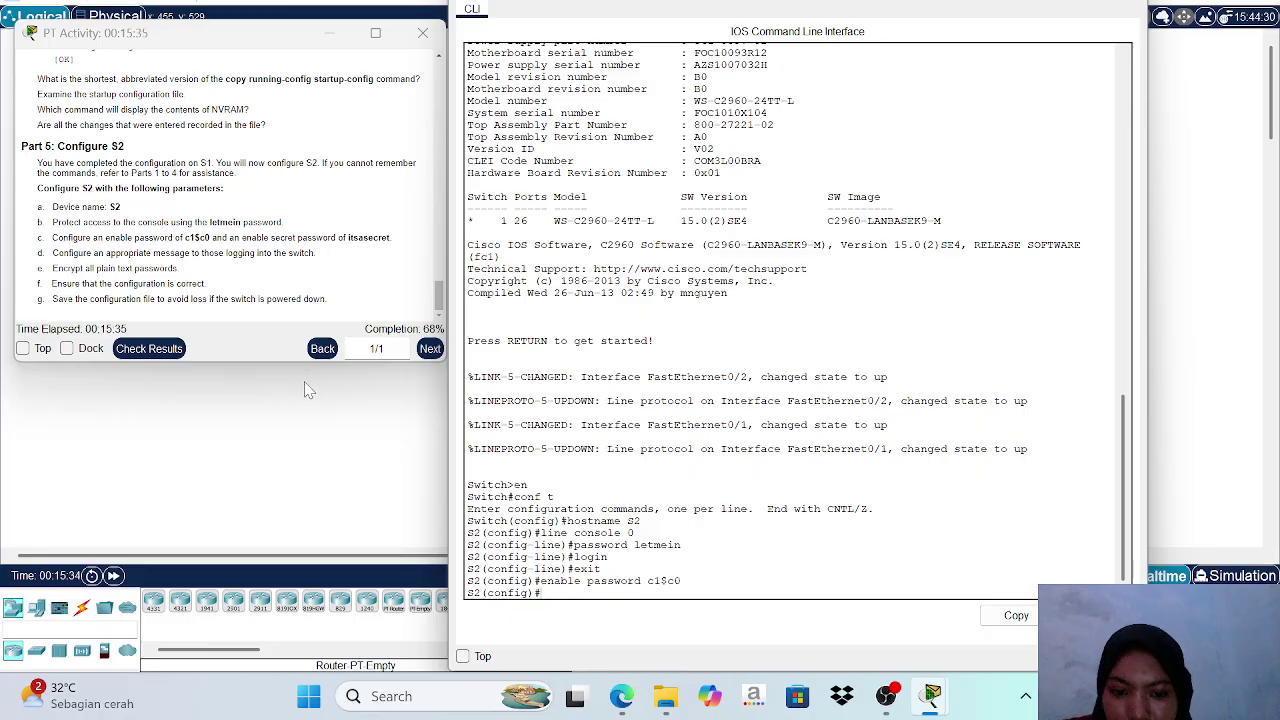
{"action": "type", "text": "ena"}
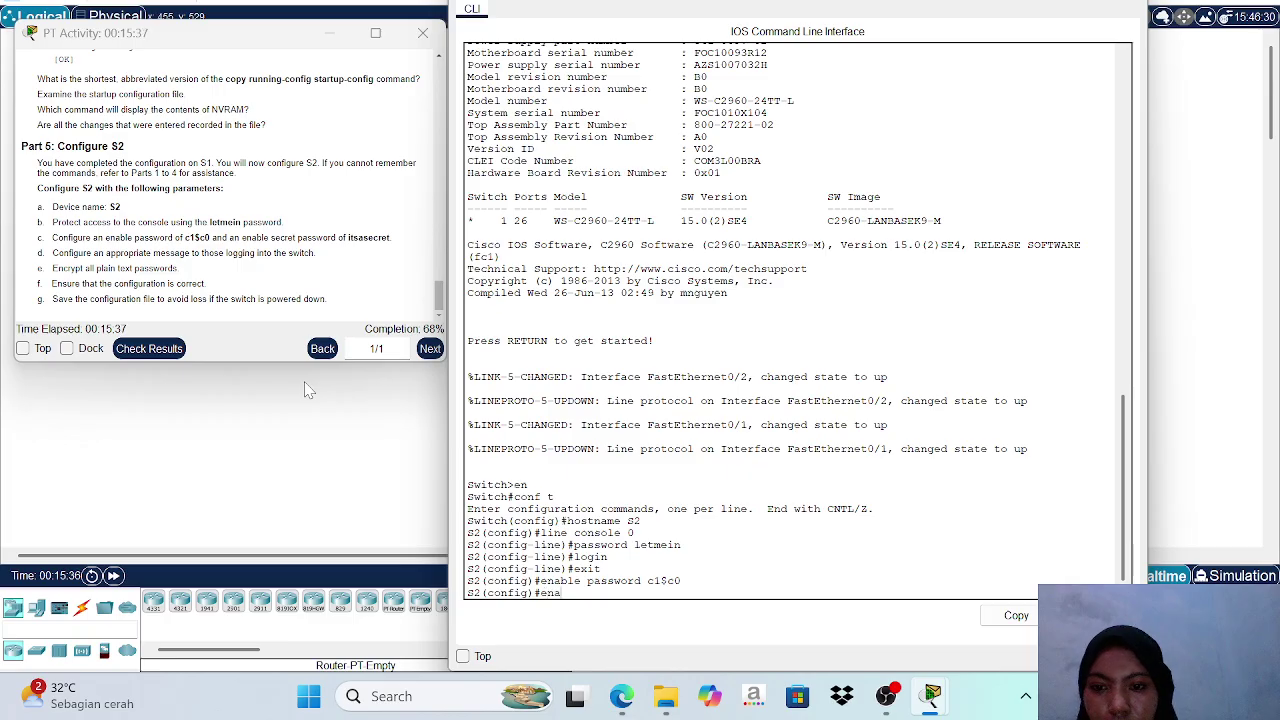
{"action": "type", "text": "ble se"}
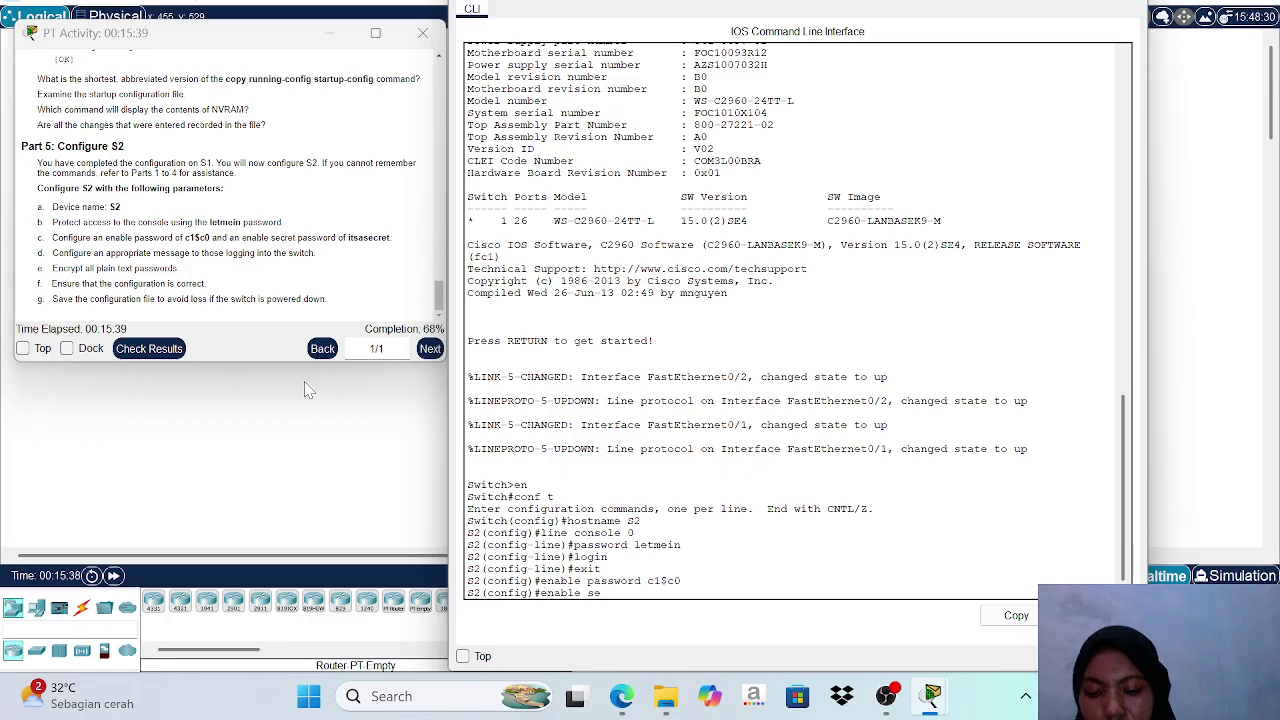
{"action": "type", "text": "cret "}
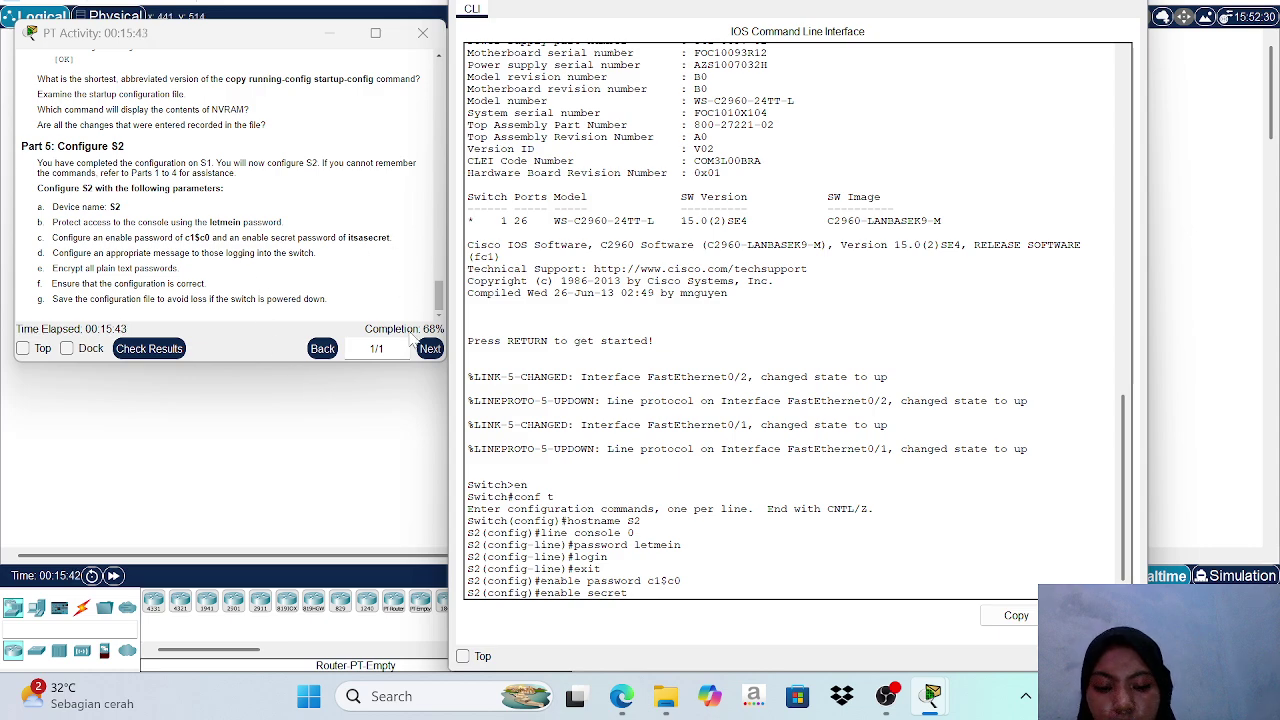
{"action": "type", "text": "itsa"}
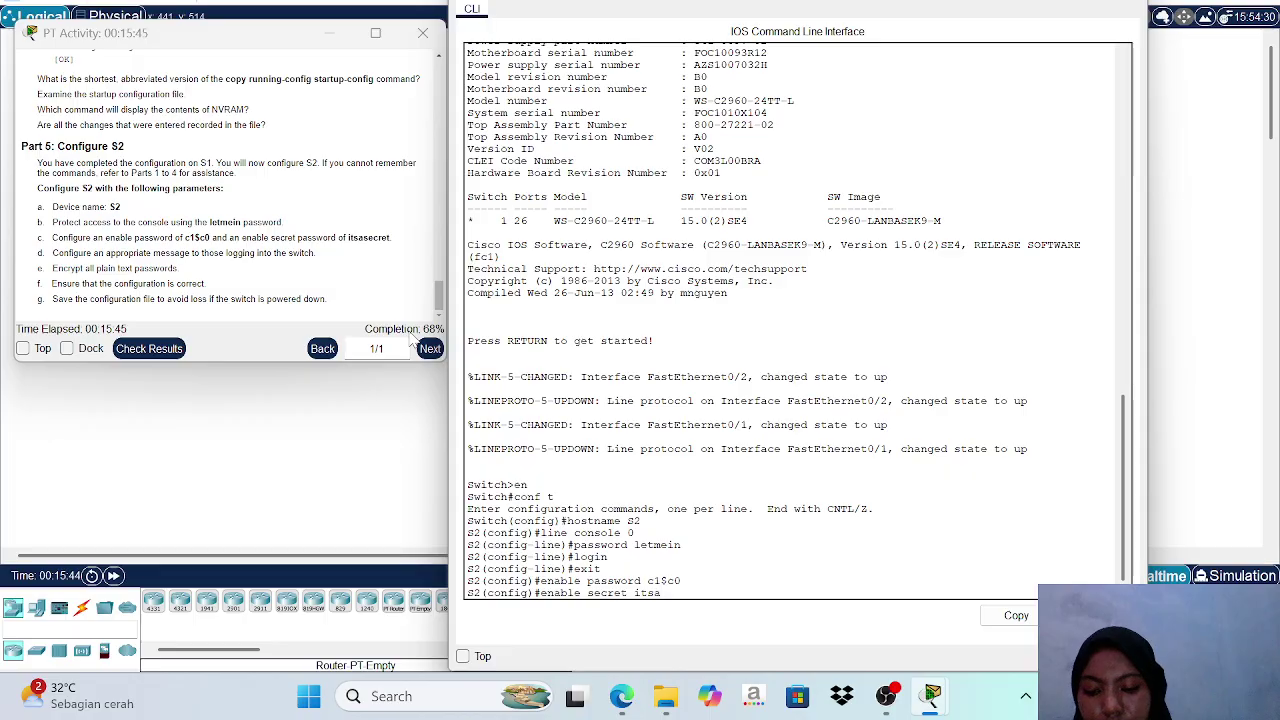
{"action": "type", "text": "secret"}
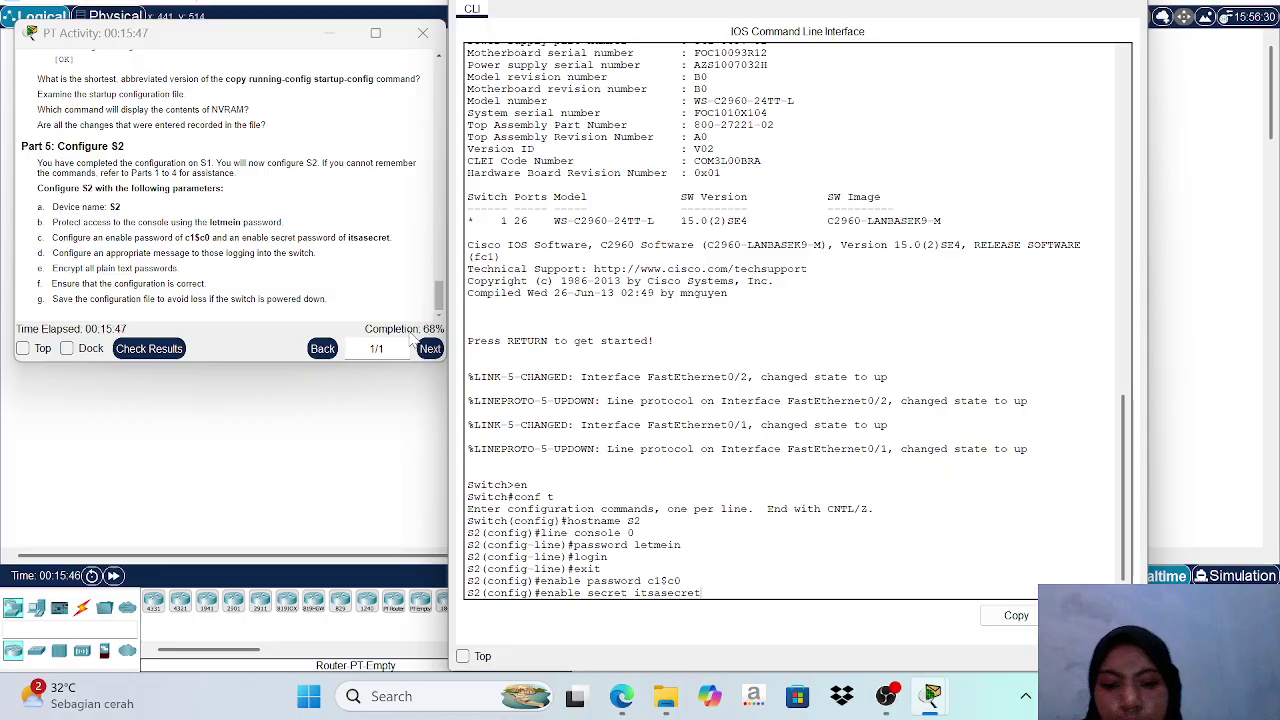
{"action": "key", "text": "Return"}
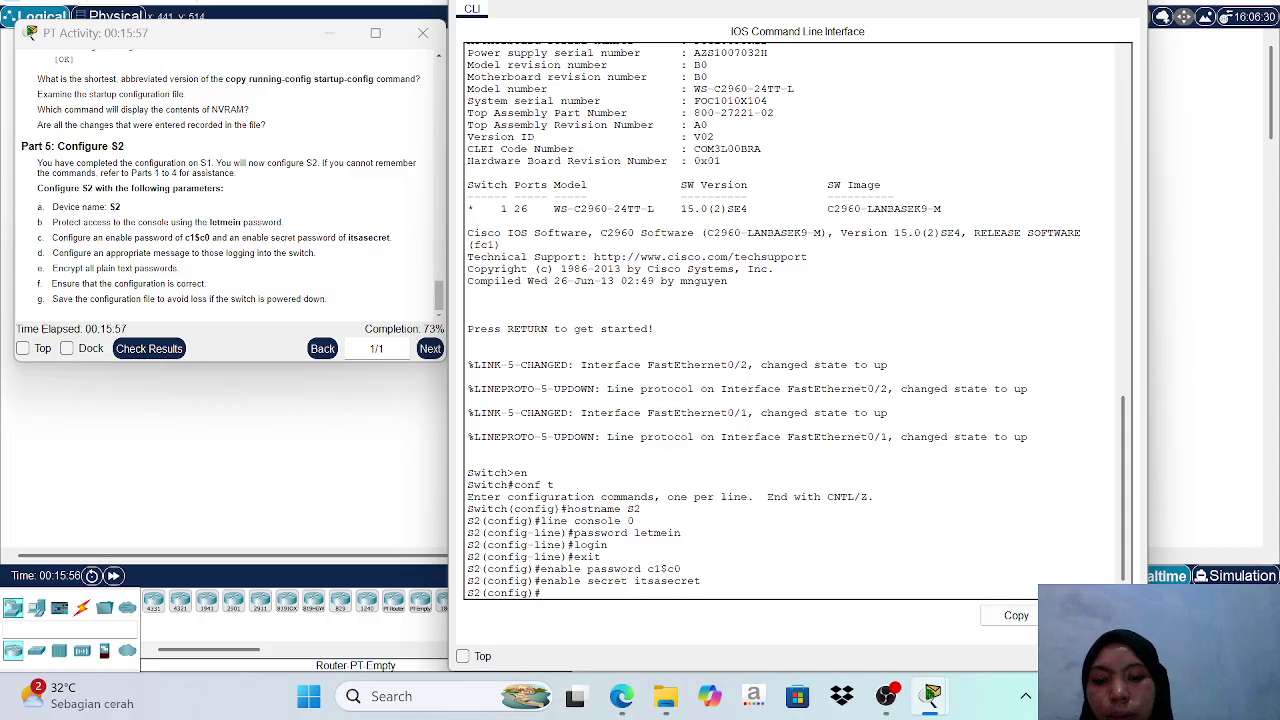
Enter service password-encryption on S2, correcting a stray letter in the command.
{"action": "type", "text": "se"}
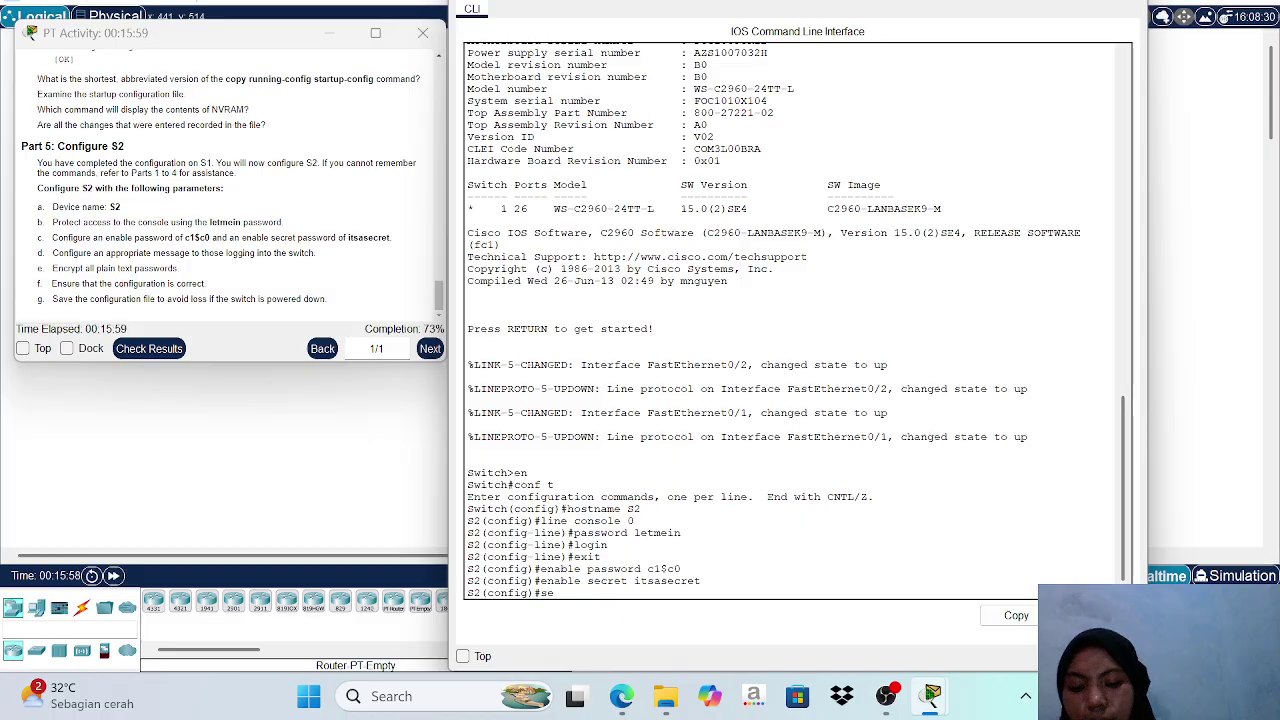
{"action": "type", "text": "rv"}
{"action": "type", "text": "ce "}
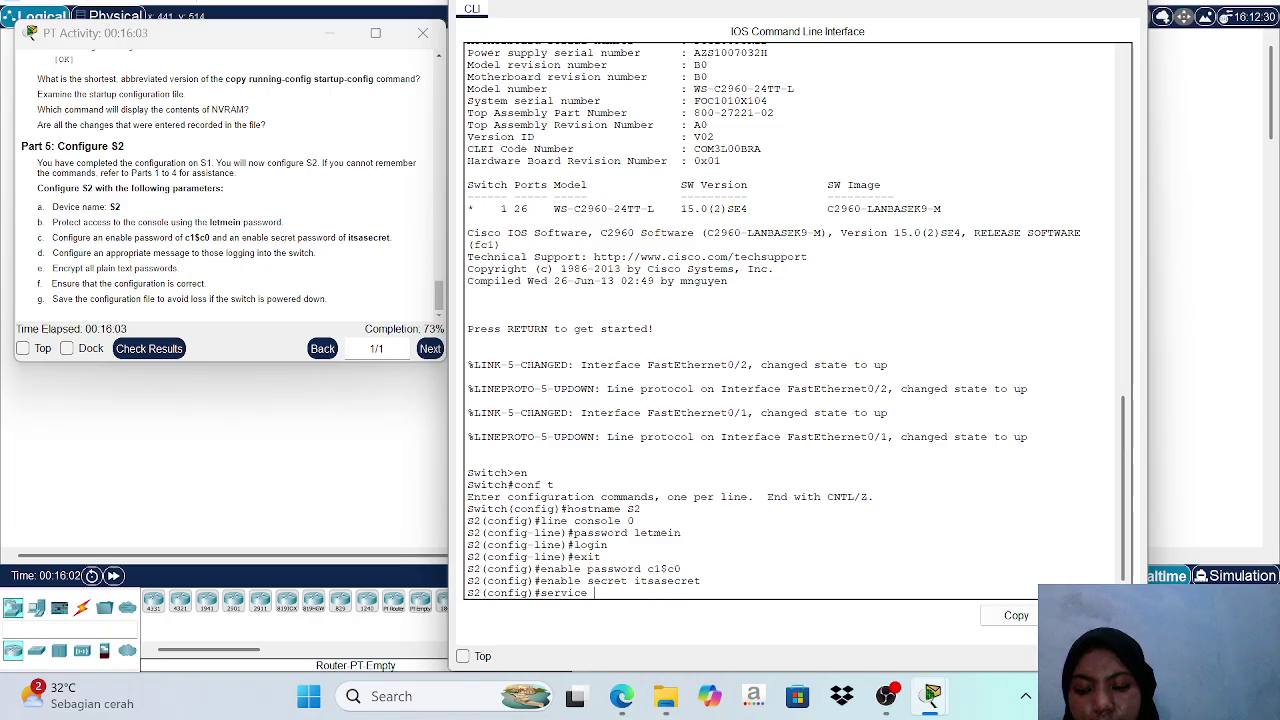
{"action": "type", "text": "pa"}
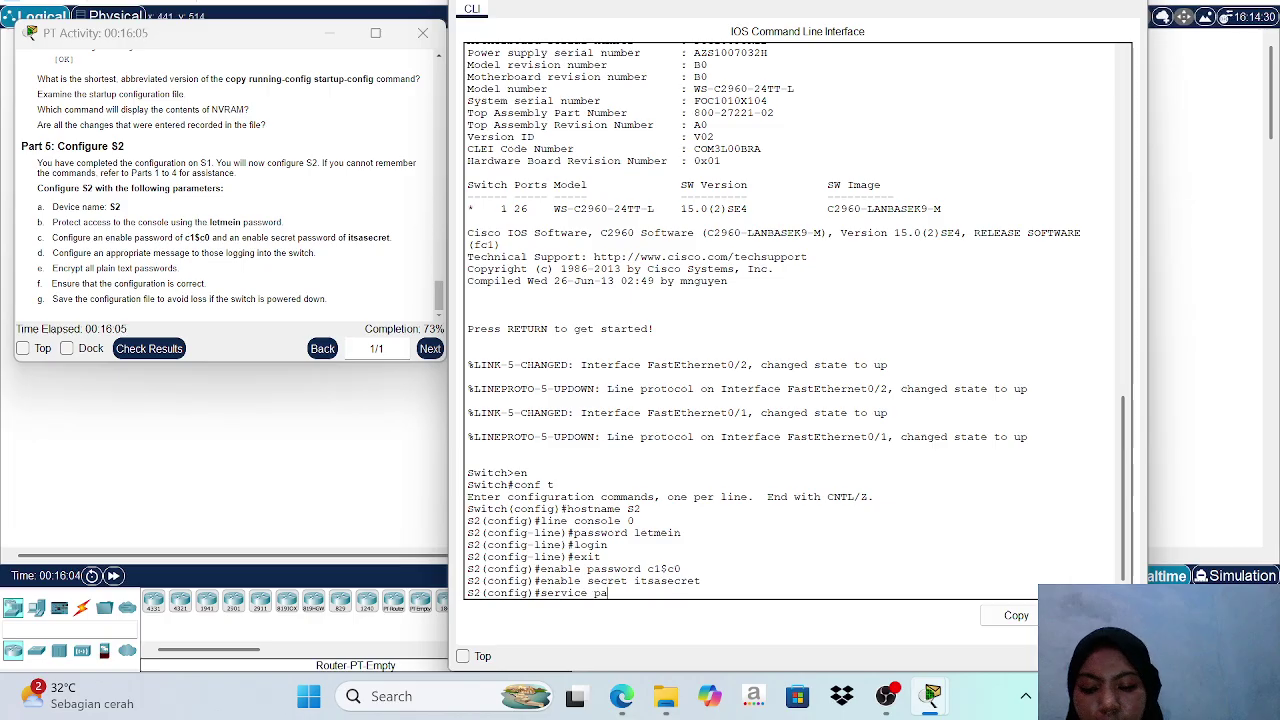
{"action": "type", "text": "ssword "}
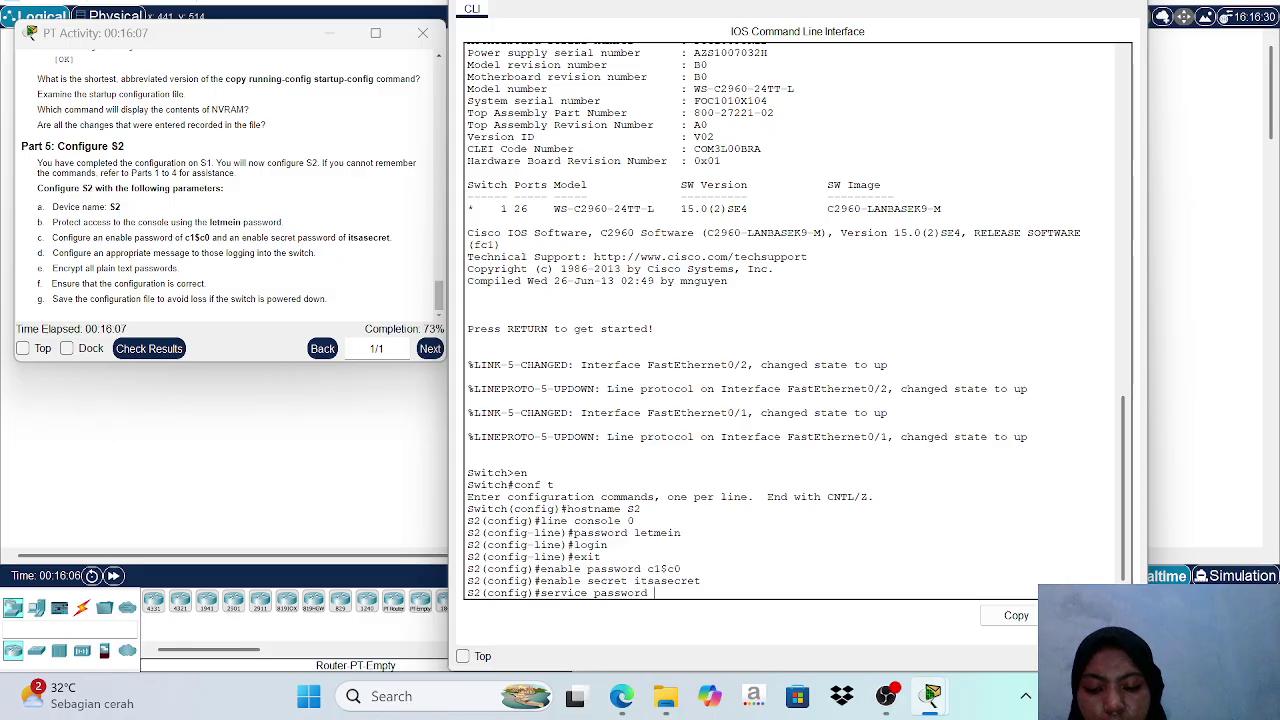
{"action": "type", "text": "e"}
{"action": "key", "text": "BackSpace"}
{"action": "key", "text": "BackSpace"}
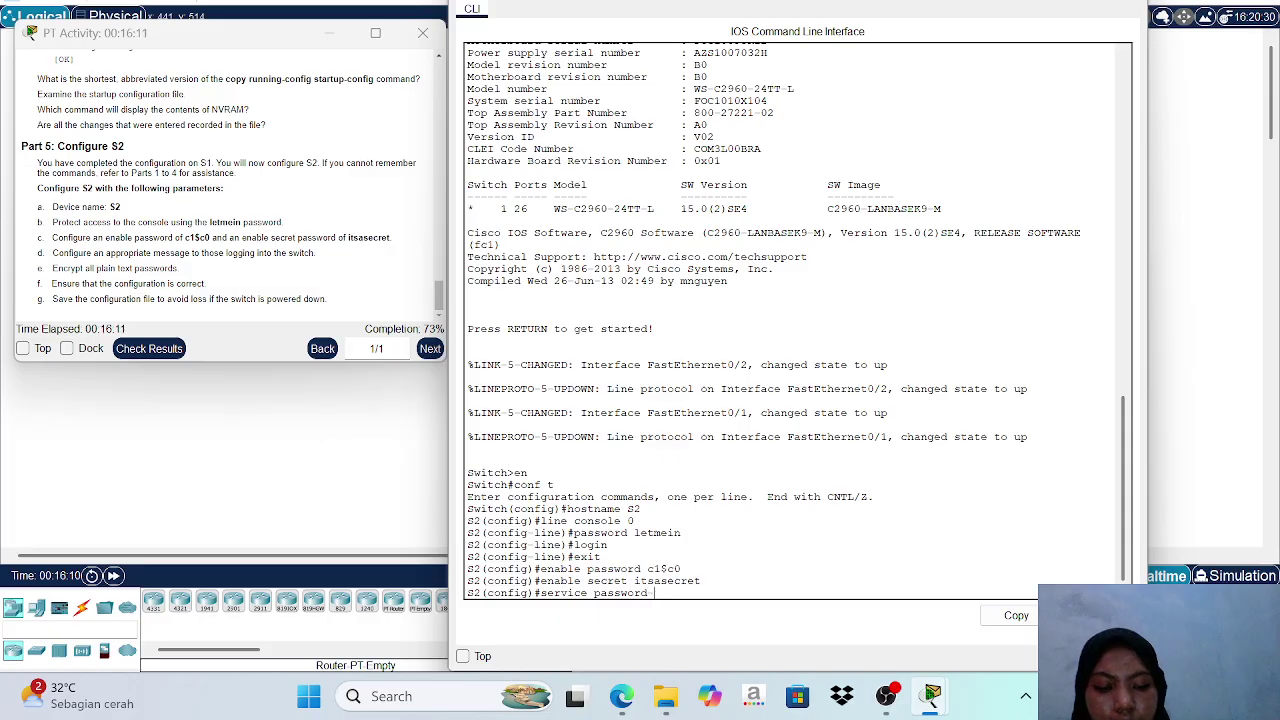
{"action": "type", "text": "-enc"}
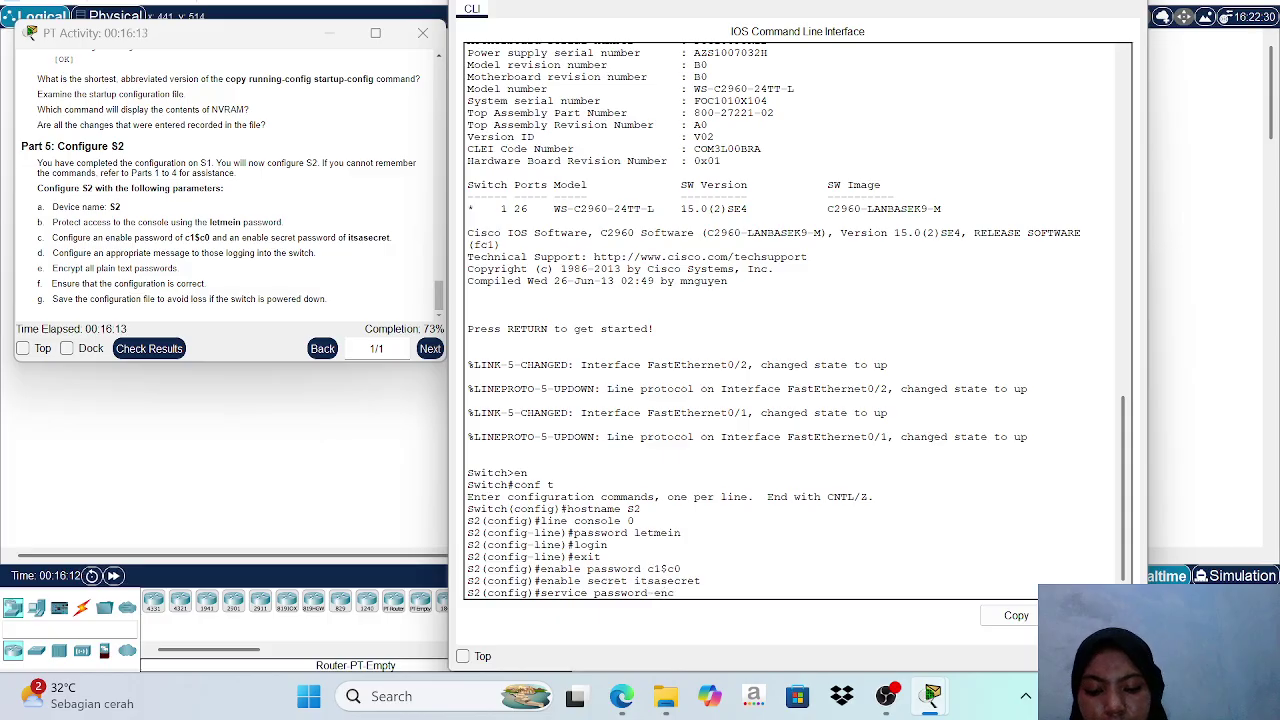
{"action": "type", "text": "ryp"}
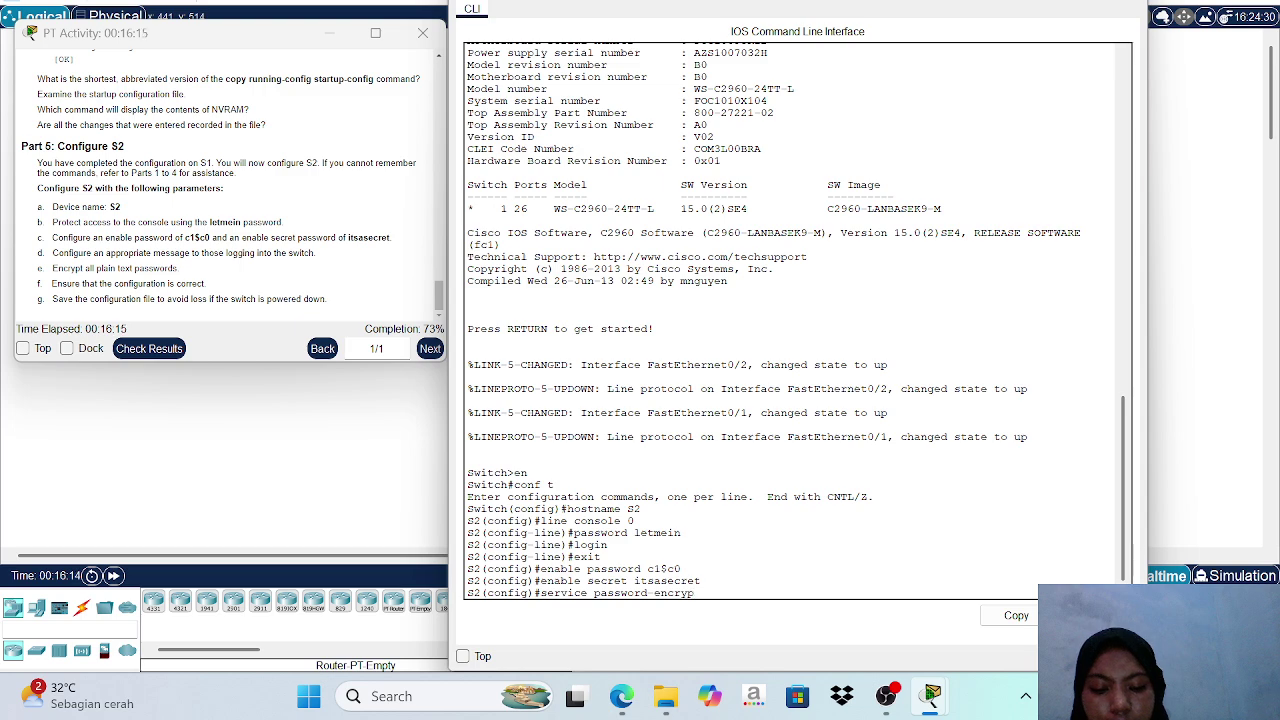
{"action": "type", "text": "tion"}
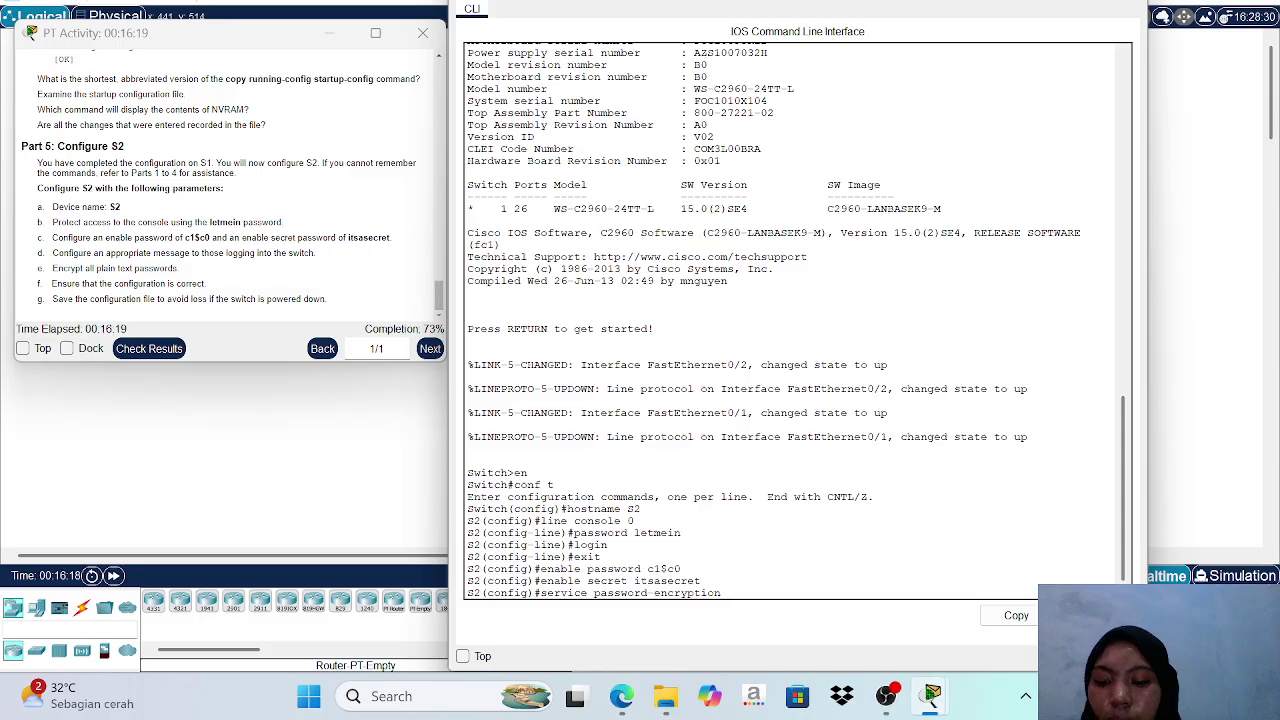
{"action": "key", "text": "Return"}
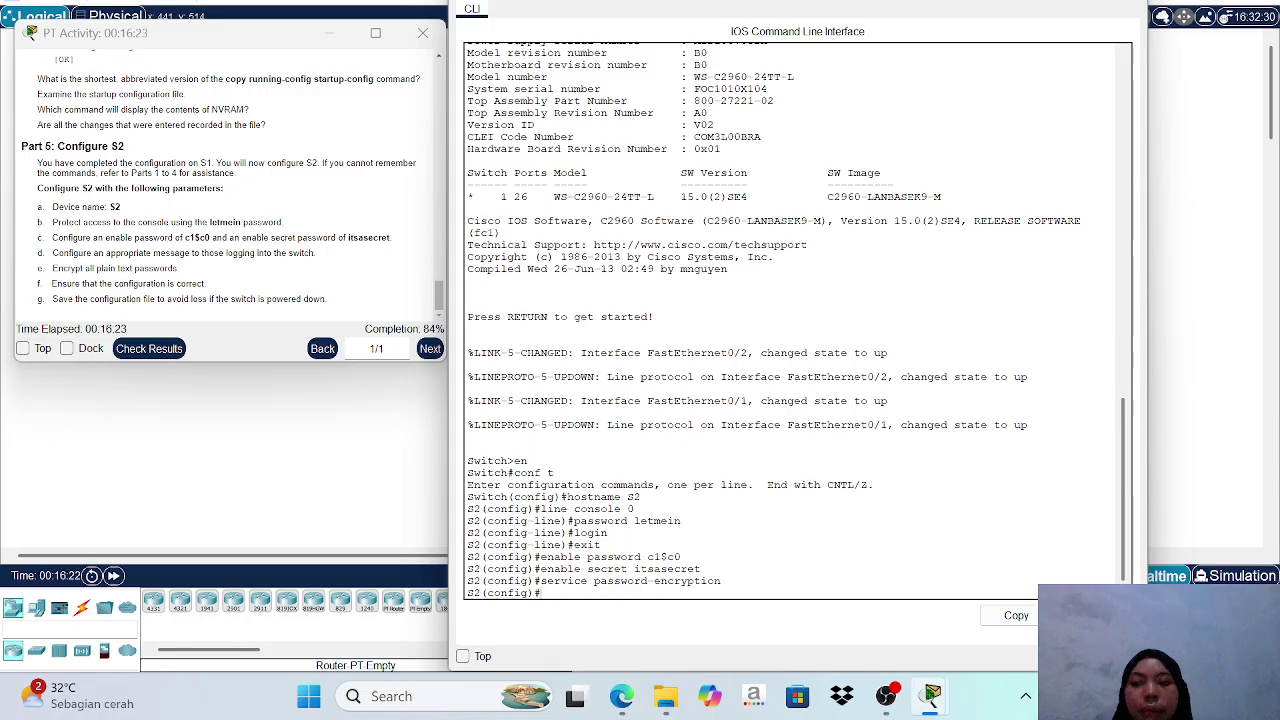
Enter banner motd "This a secure system. Authorized Access Only!", fixing a typo mid-entry.
{"action": "type", "text": "banner"}
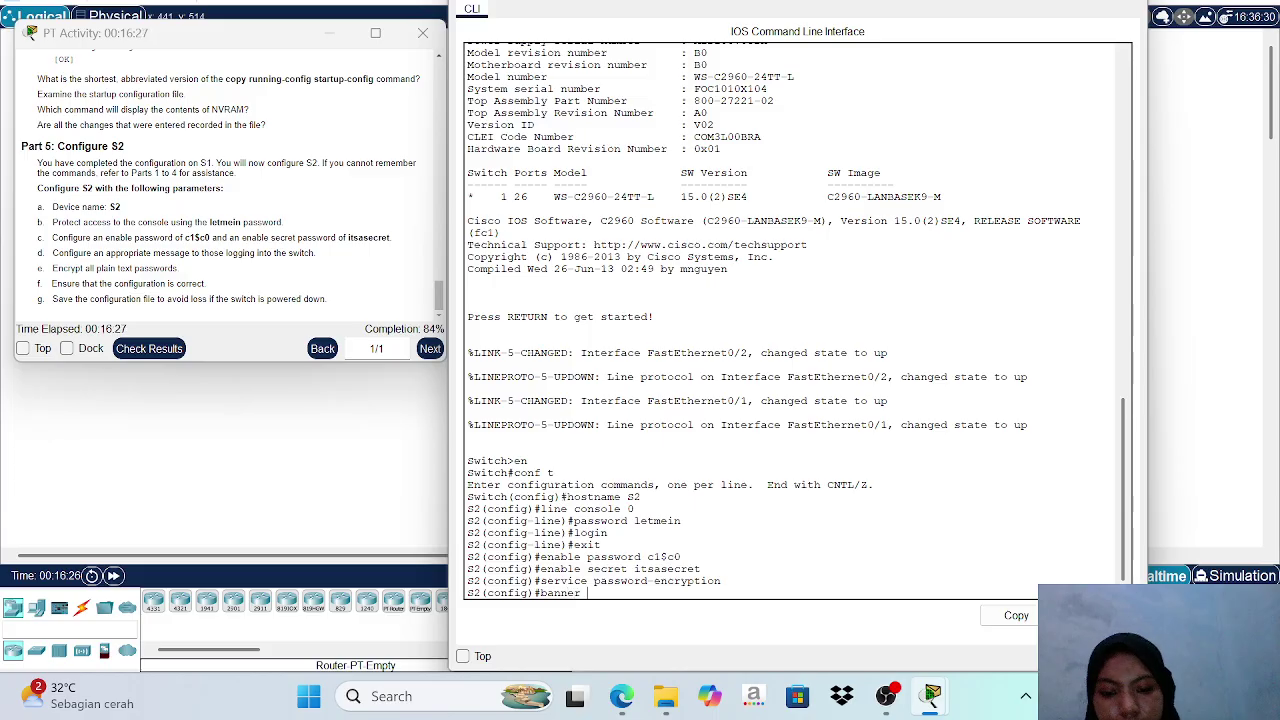
{"action": "type", "text": " motd"}
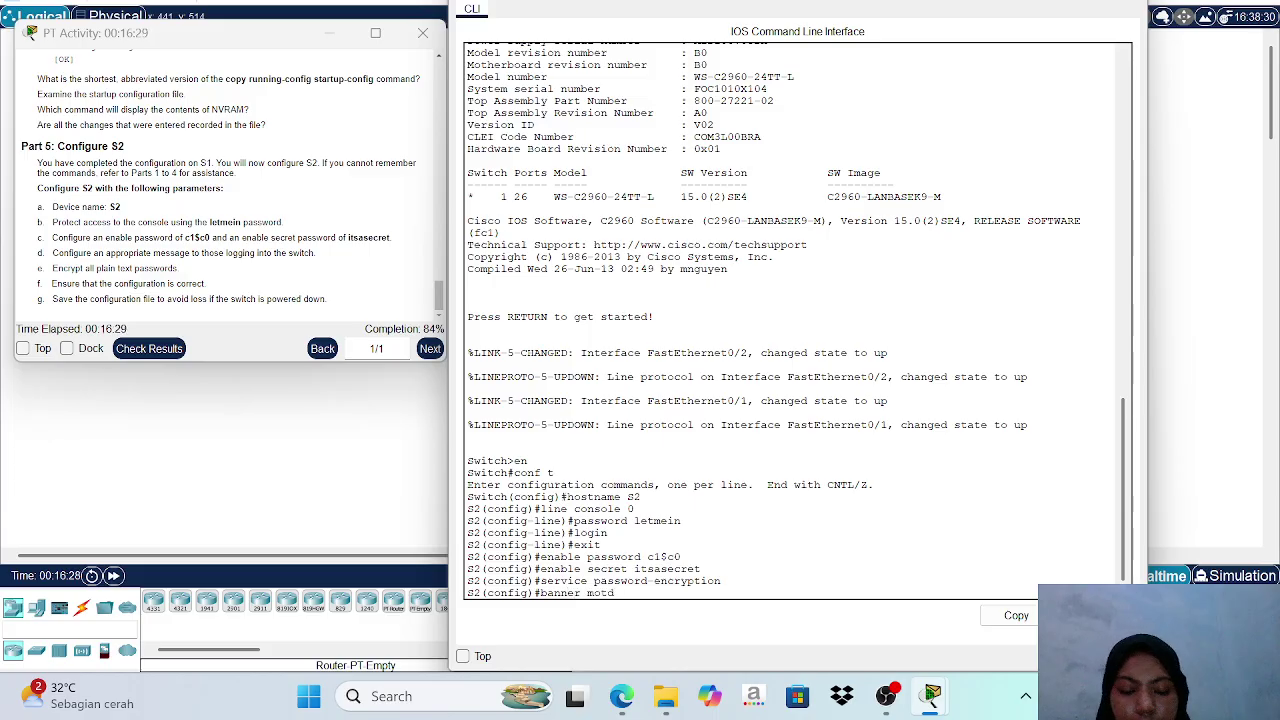
{"action": "type", "text": " \""}
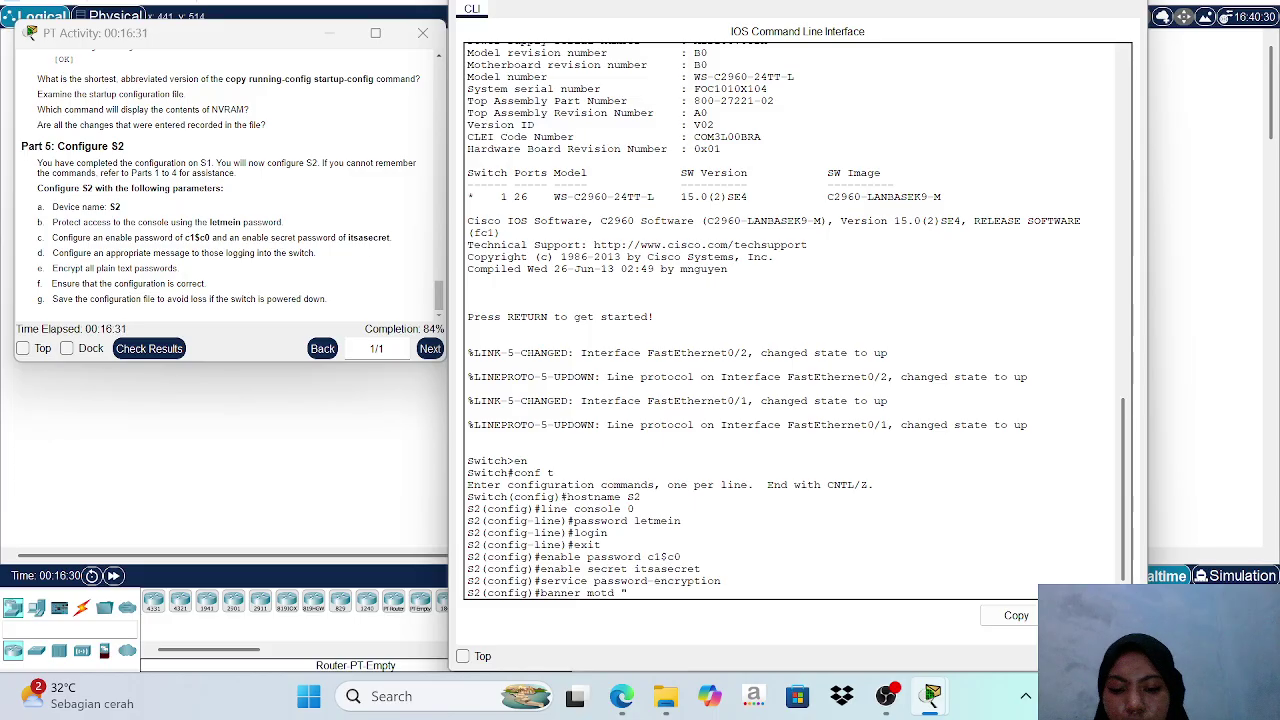
{"action": "type", "text": "Thia"}
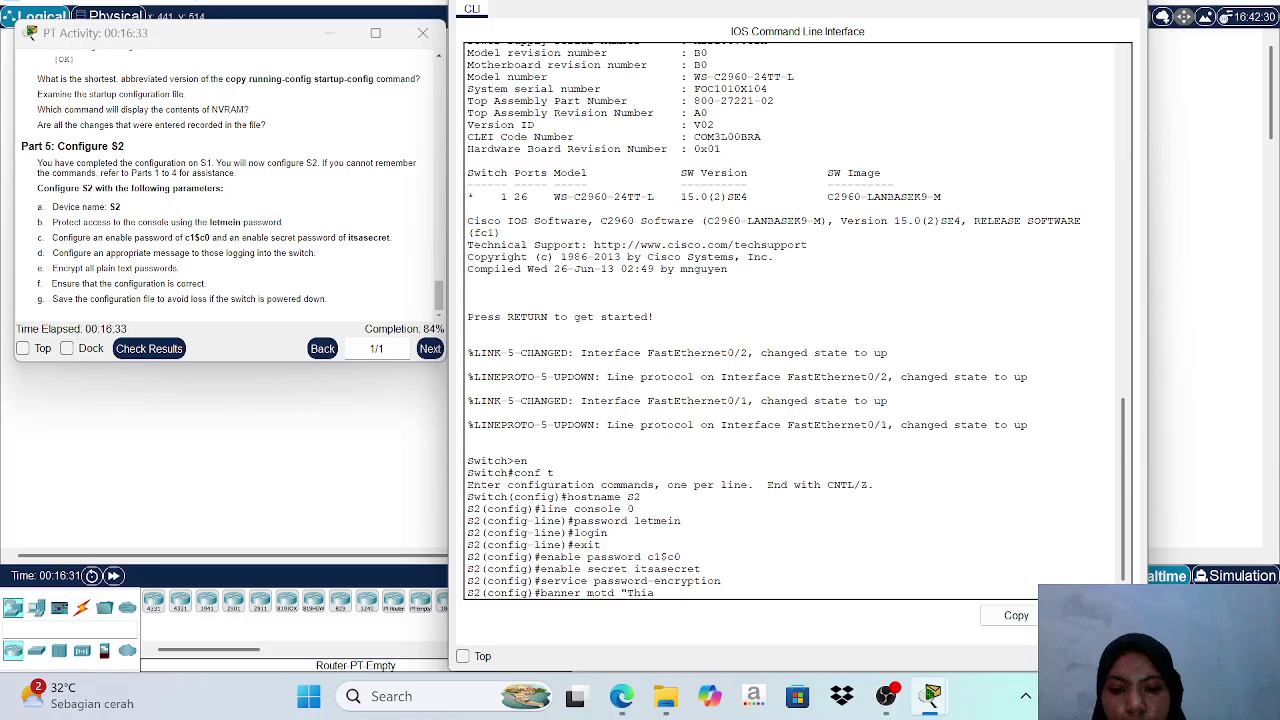
{"action": "key", "text": "BackSpace"}
{"action": "type", "text": "s"}
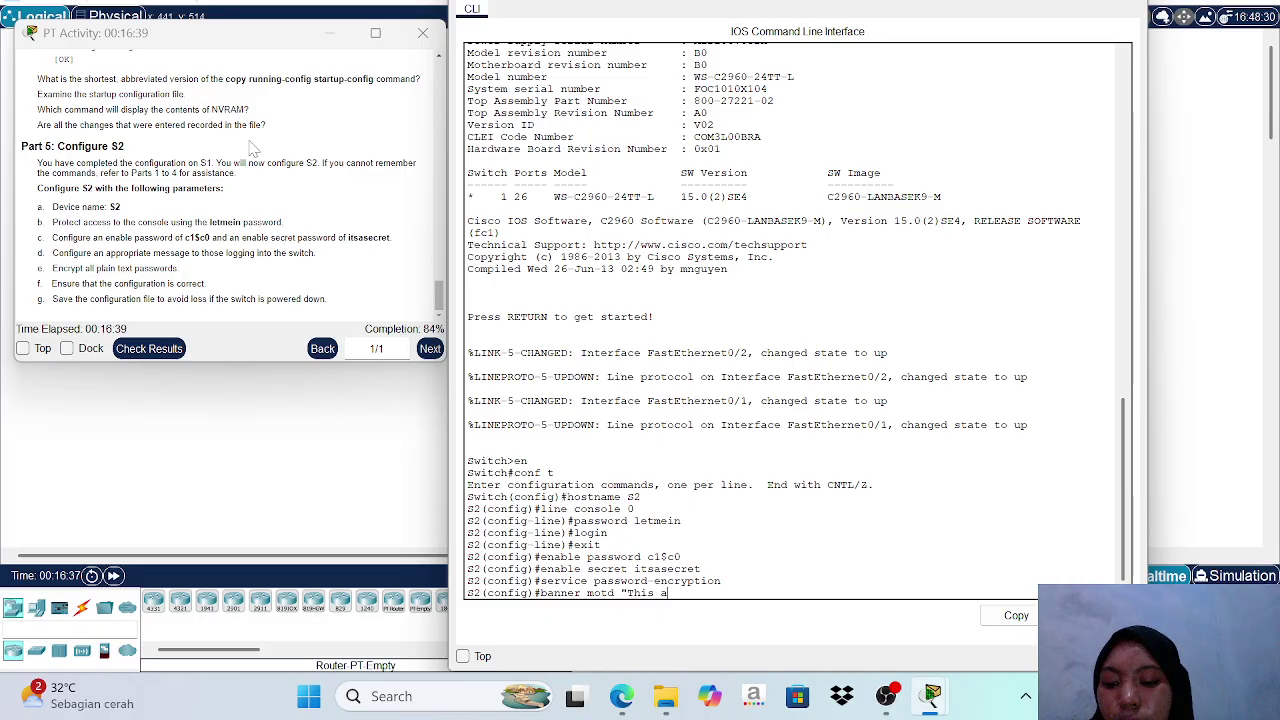
{"action": "scroll", "coordinate": [266, 162], "scroll_direction": "up", "scroll_amount": 4}
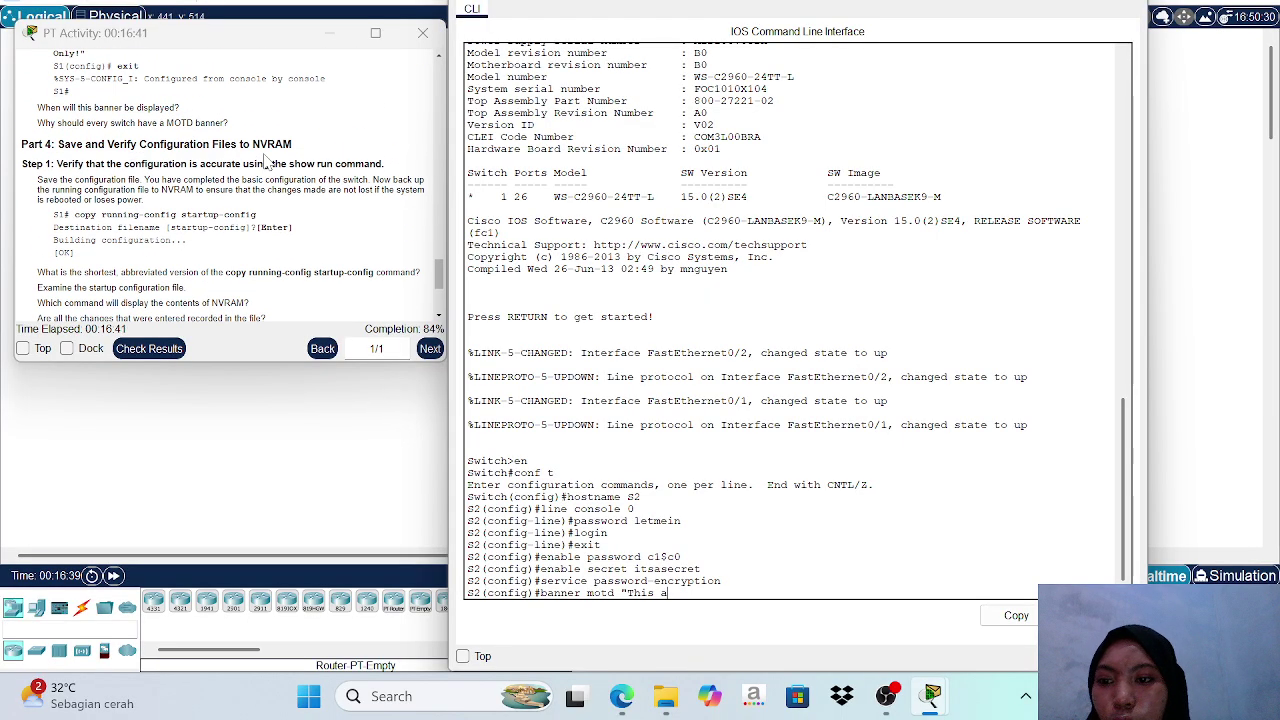
{"action": "scroll", "coordinate": [266, 162], "scroll_direction": "up", "scroll_amount": 2}
{"action": "scroll", "coordinate": [266, 162], "scroll_direction": "up", "scroll_amount": 1}
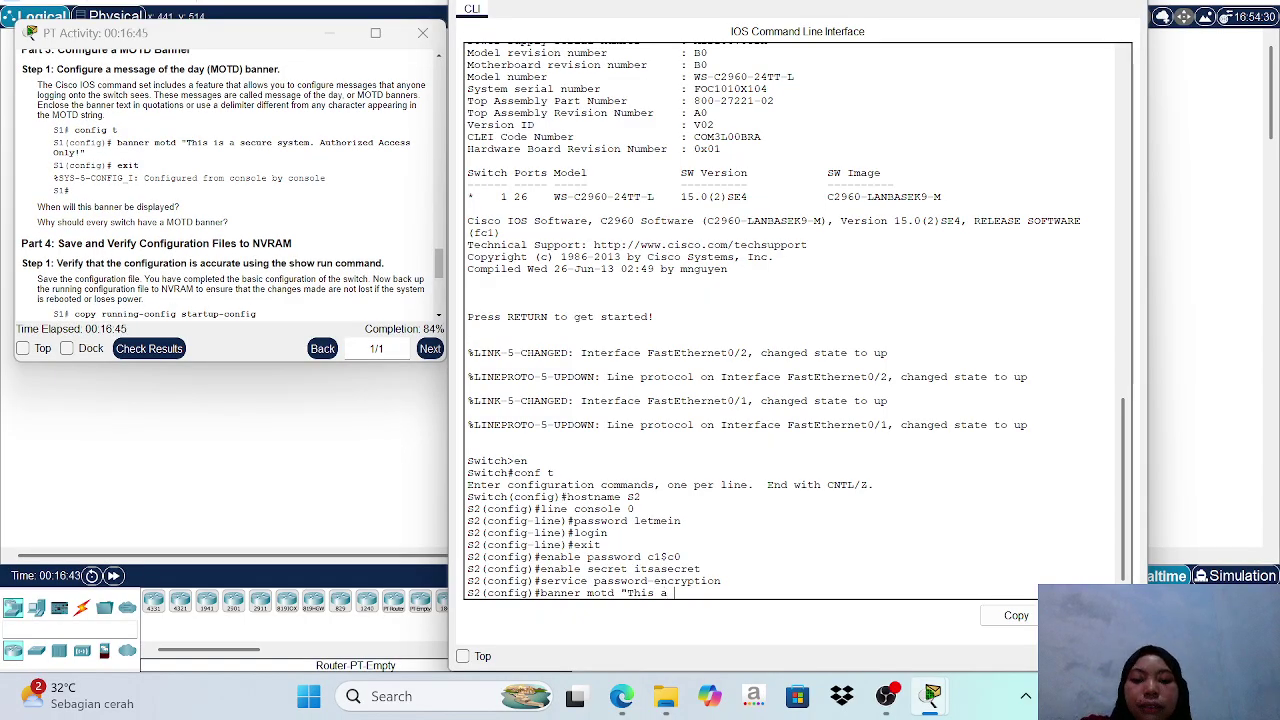
{"action": "type", "text": "ec"}
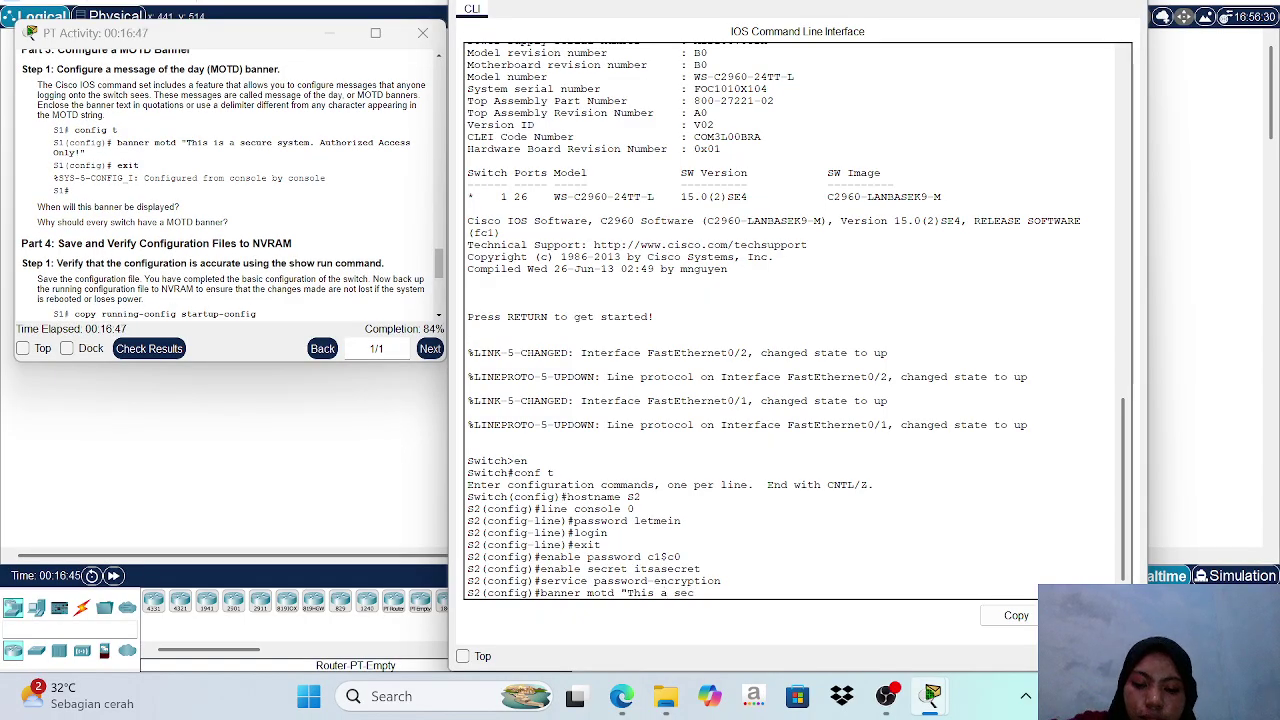
{"action": "type", "text": "ure"}
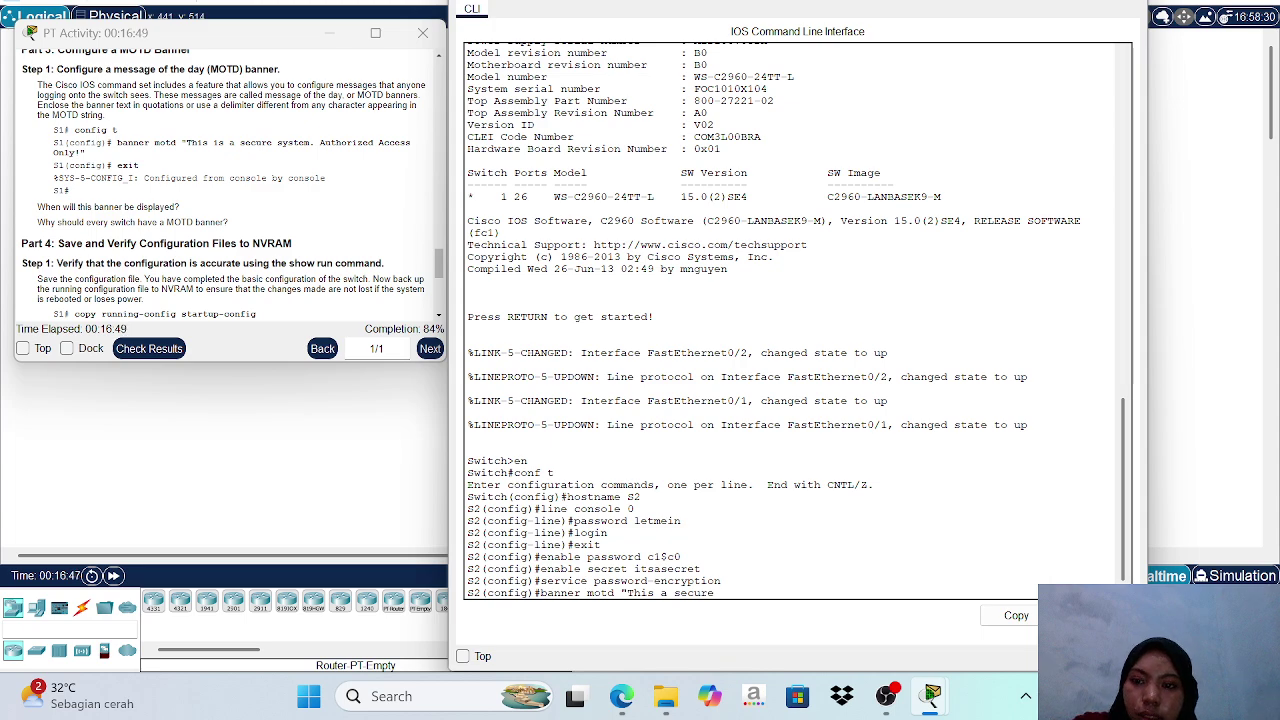
{"action": "type", "text": " system"}
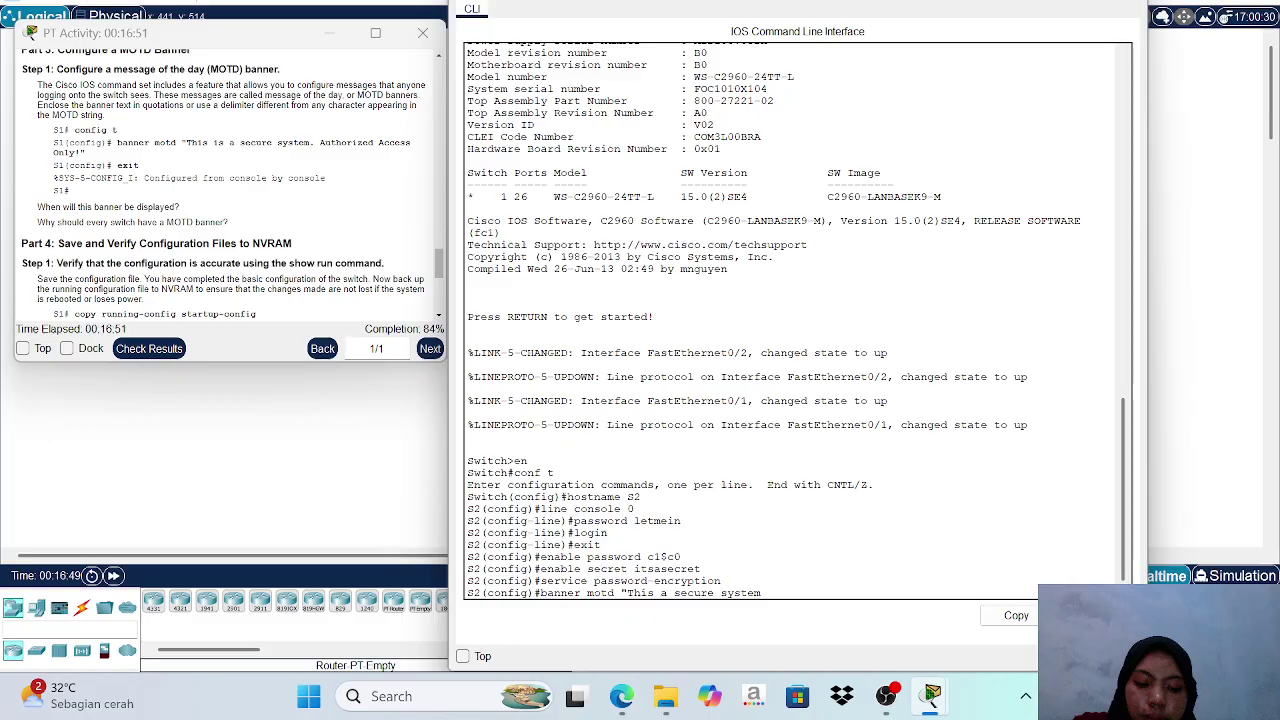
{"action": "type", "text": "."}
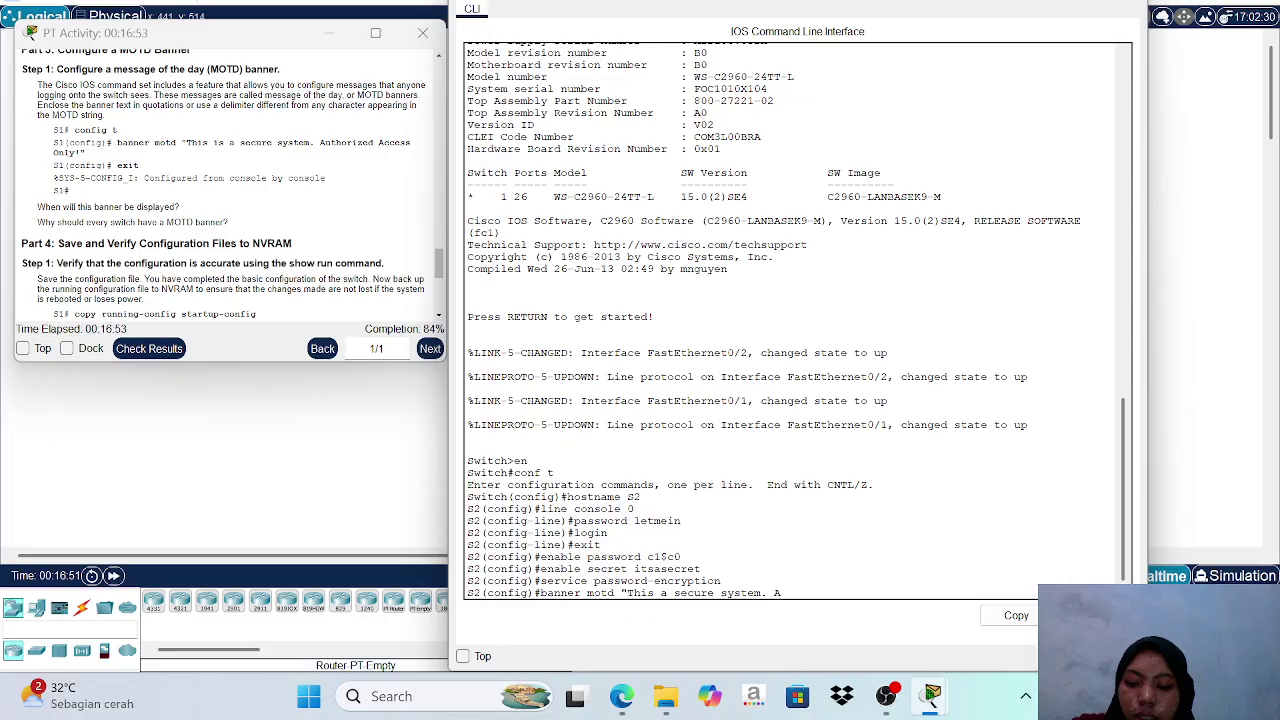
{"action": "type", "text": " Autho"}
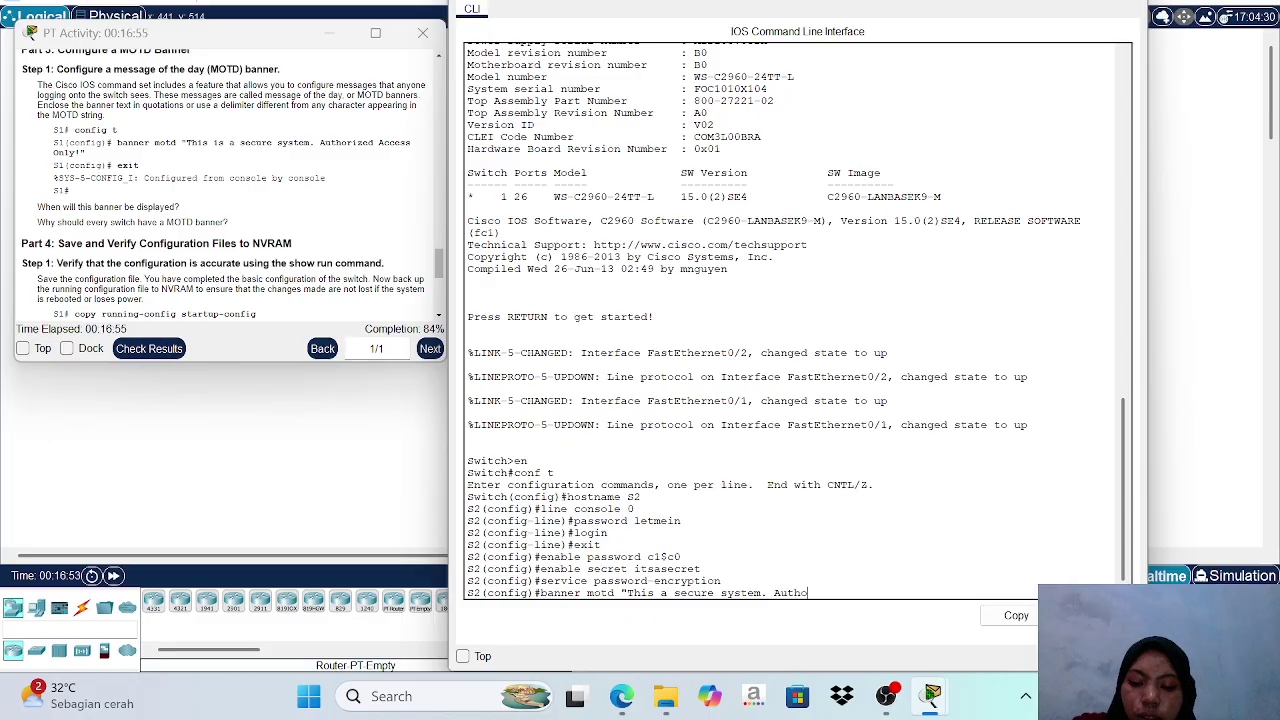
{"action": "type", "text": "rized"}
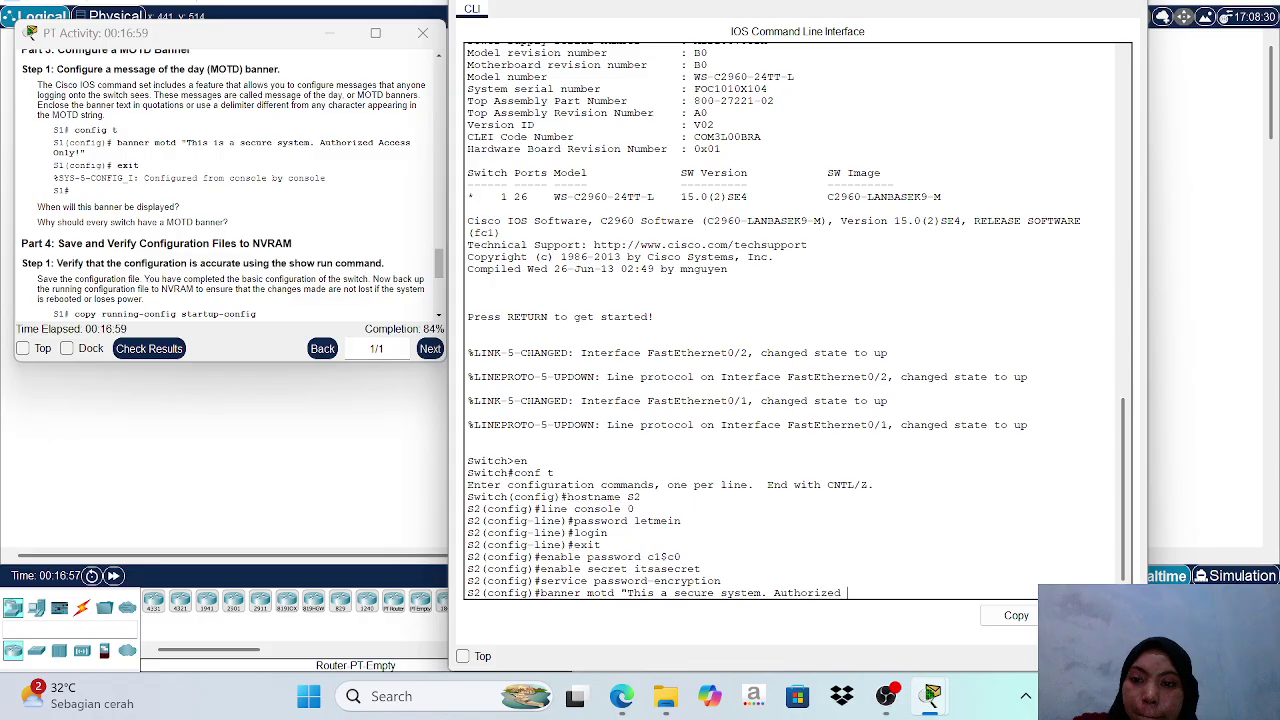
{"action": "type", "text": " A"}
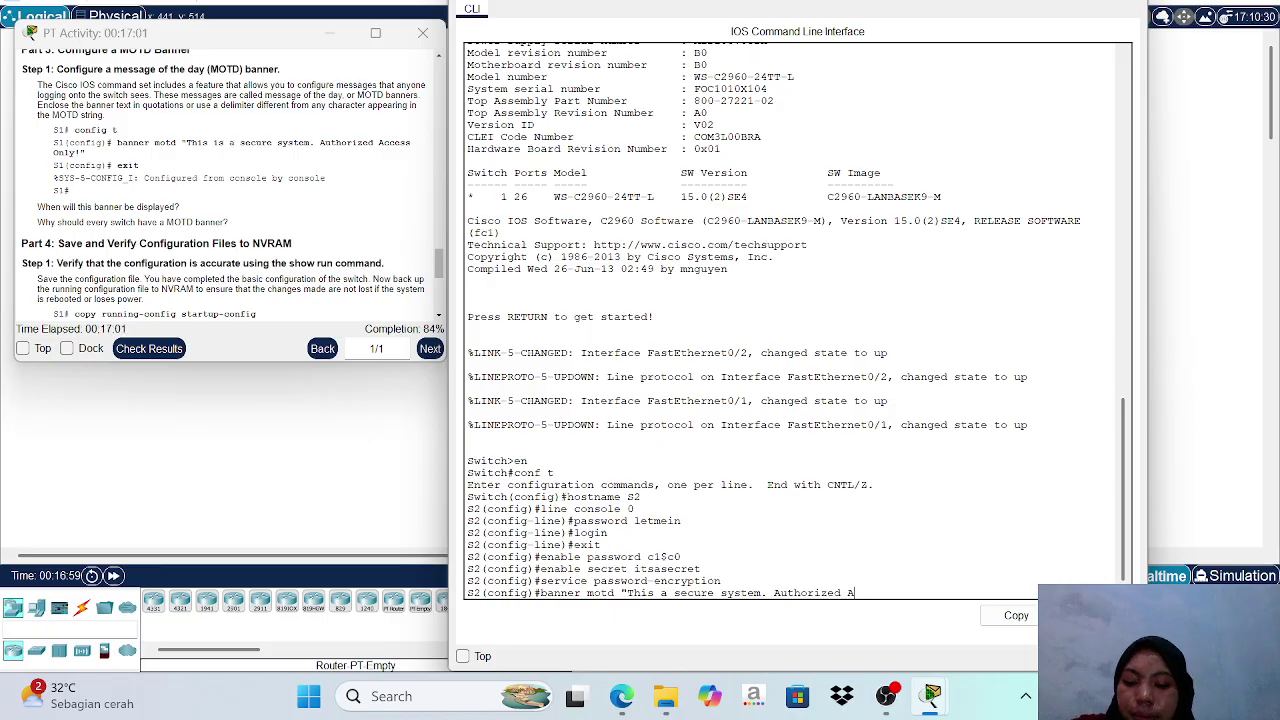
{"action": "type", "text": "ccess"}
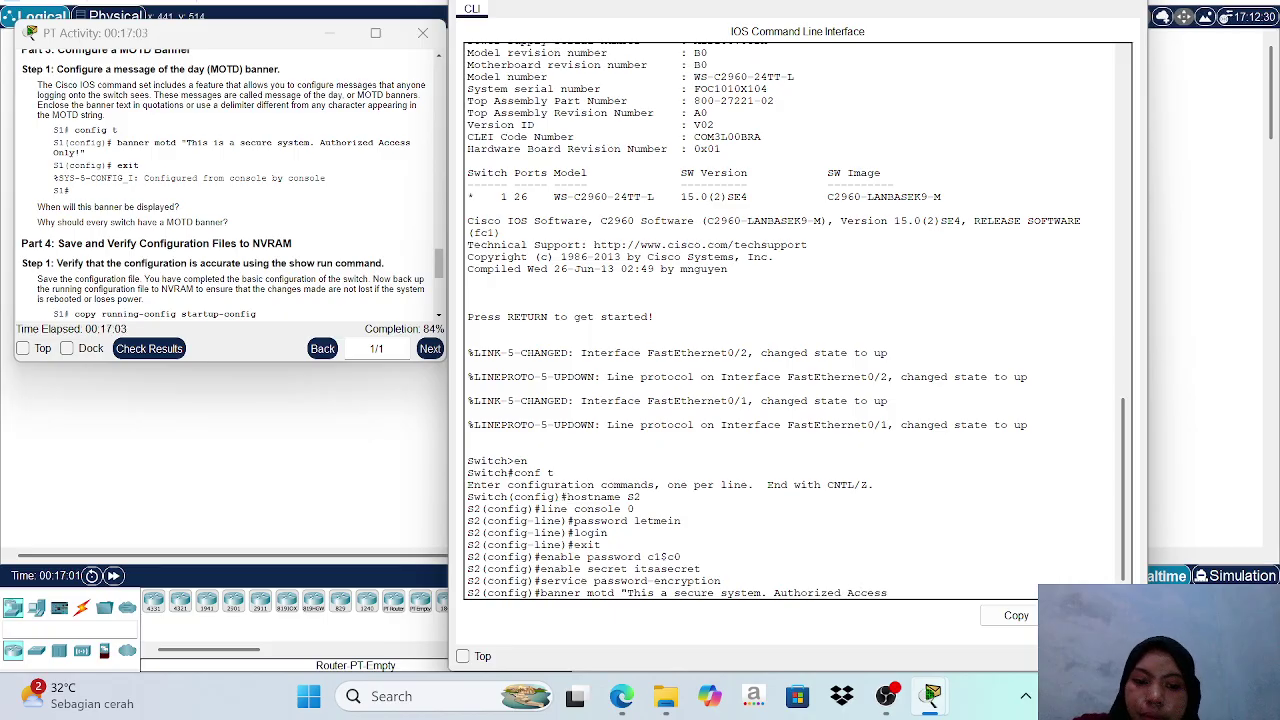
{"action": "type", "text": " On"}
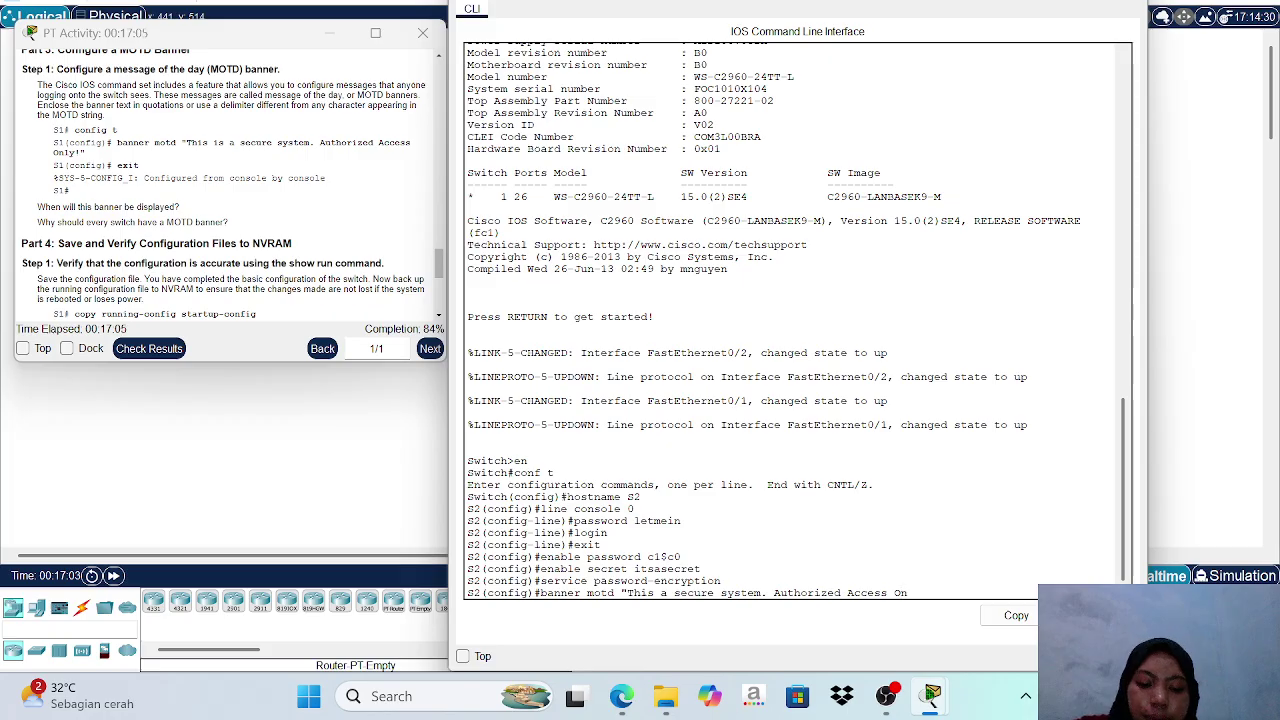
{"action": "type", "text": "ly!\""}
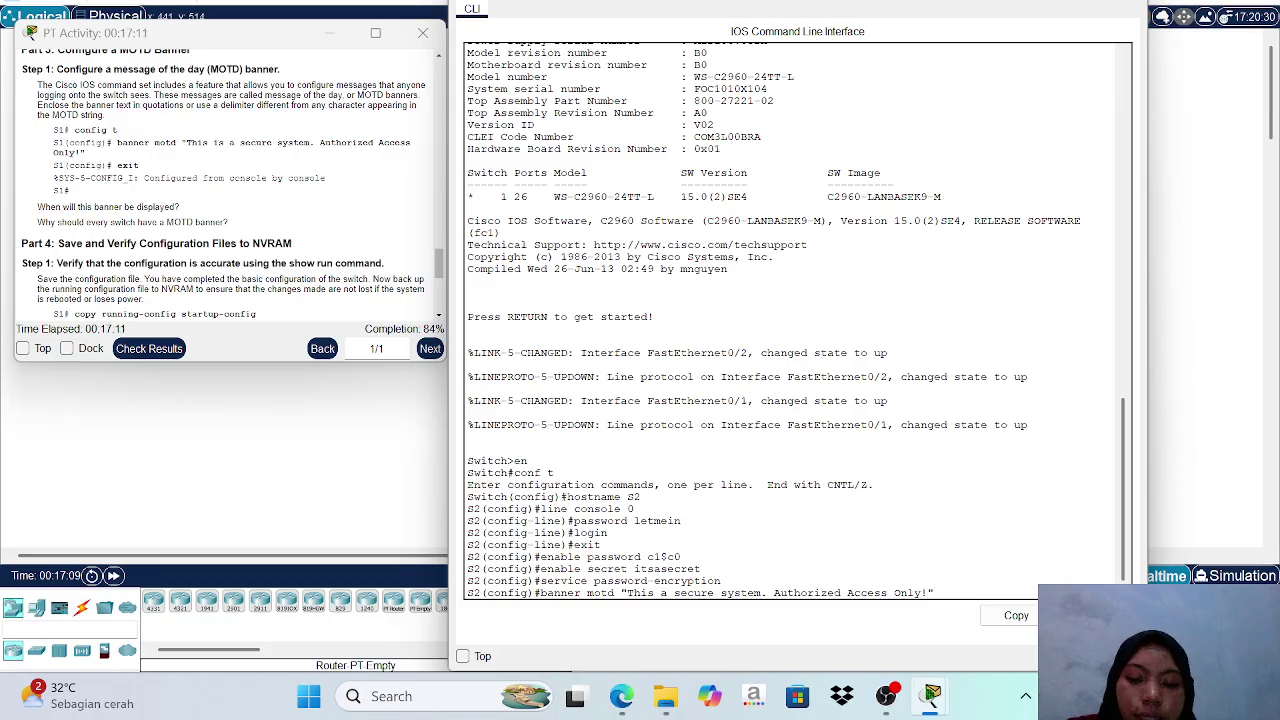
{"action": "key", "text": "Return"}
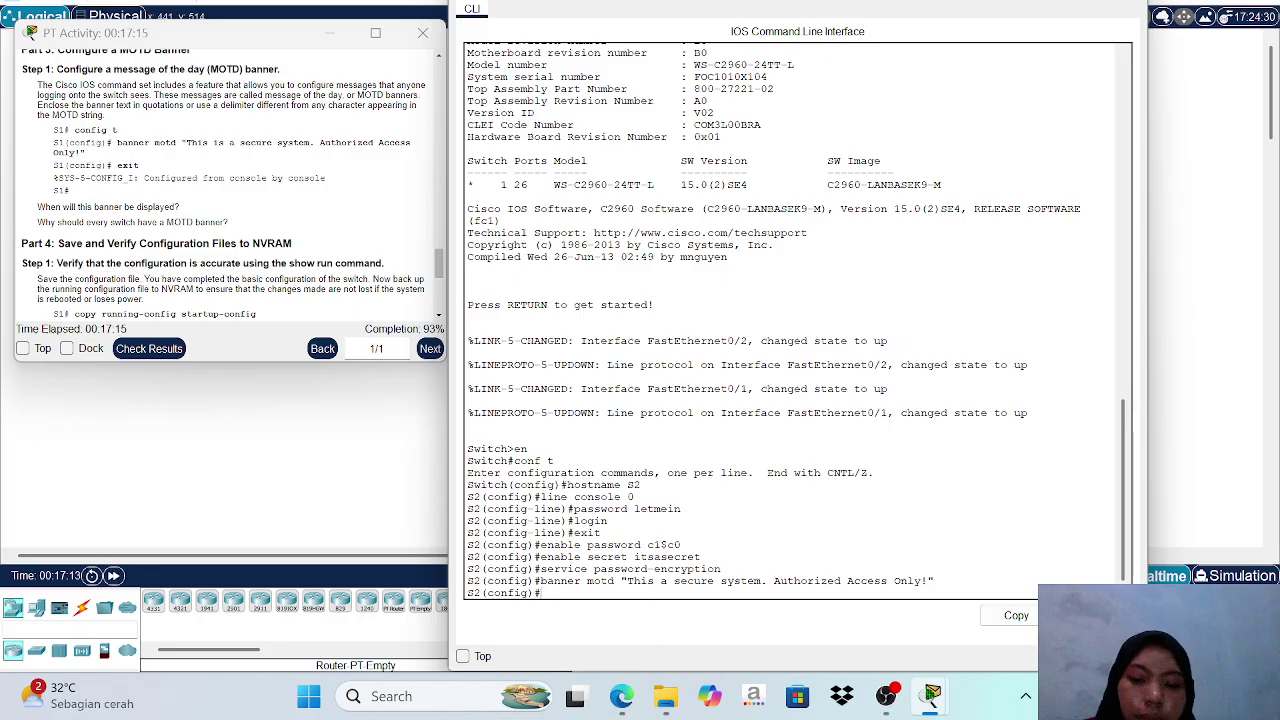
Type end to return S2 to the S2# privileged EXEC prompt.
{"action": "type", "text": "end"}
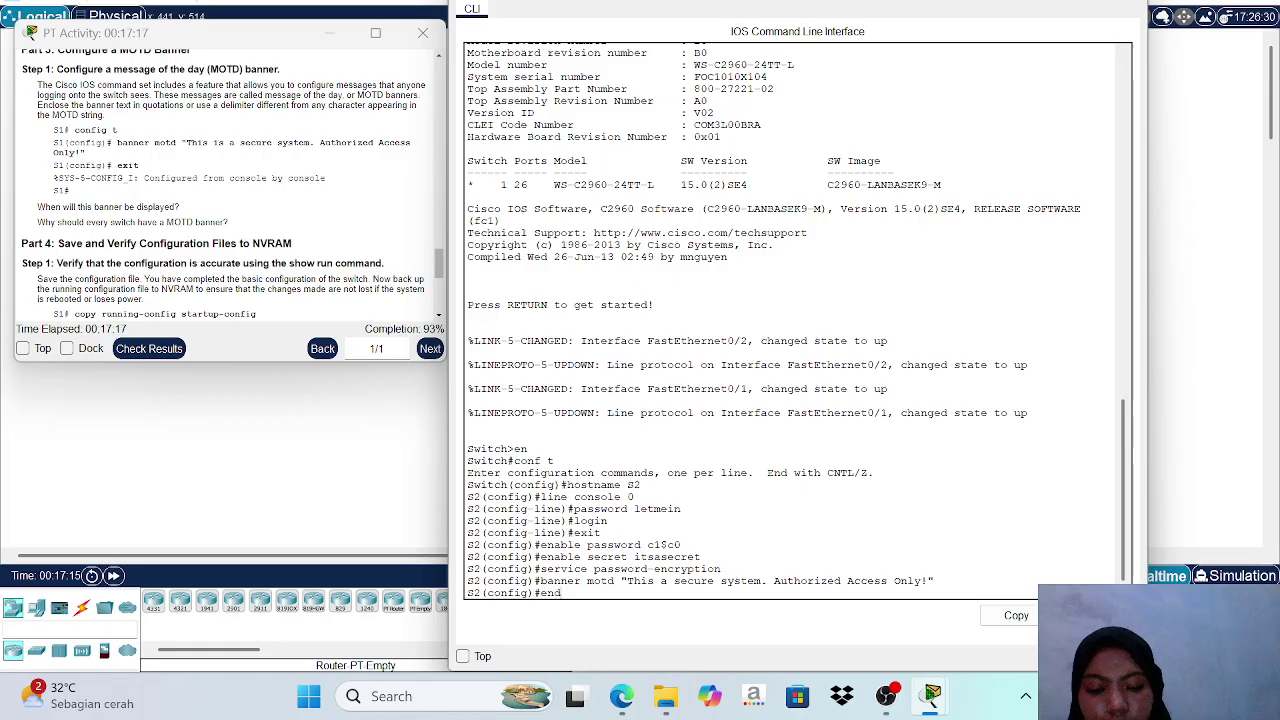
{"action": "key", "text": "Return"}
{"action": "key", "text": "Return"}
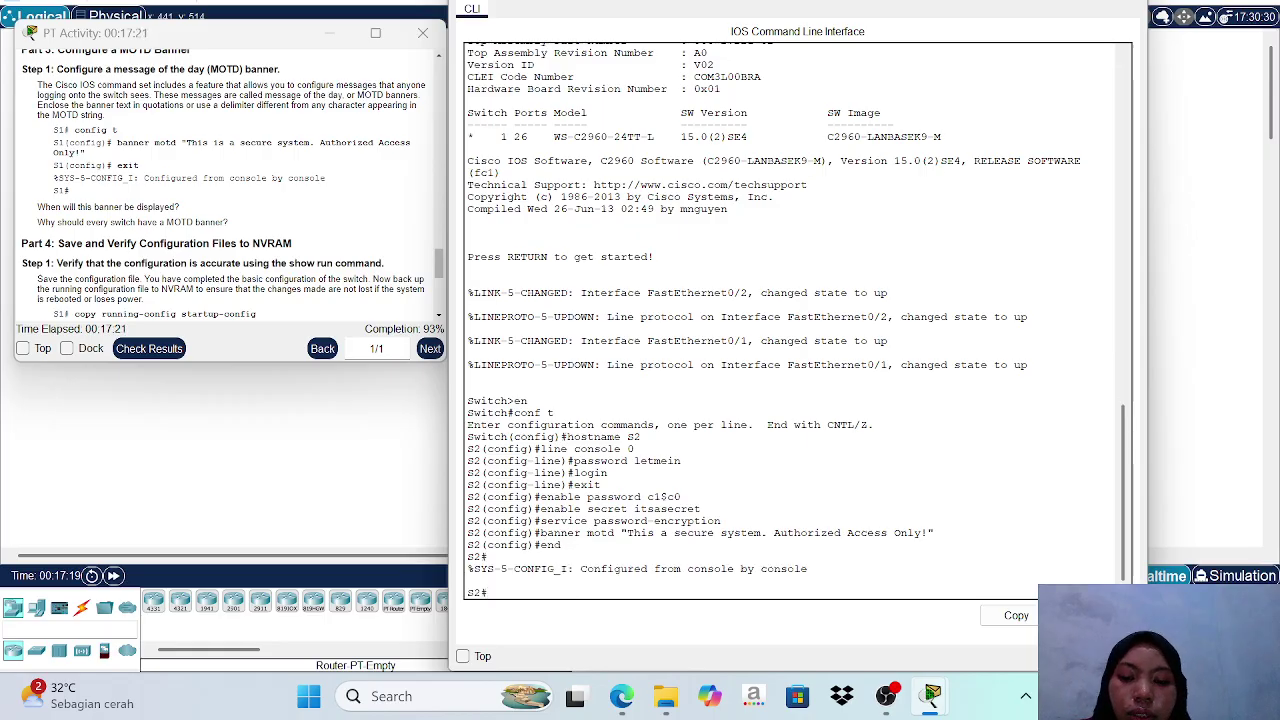
Run copy running-config startup-config on S2 and accept the default destination filename.
{"action": "type", "text": "c"}
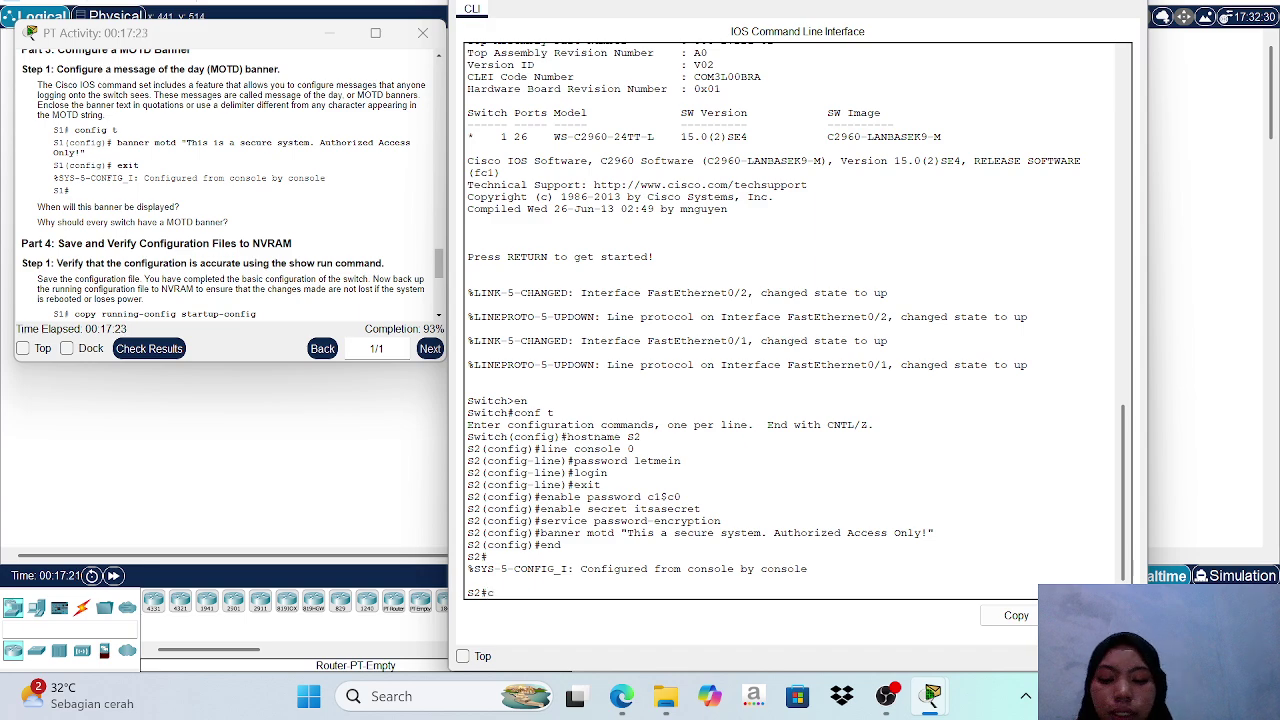
{"action": "type", "text": "p"}
{"action": "key", "text": "BackSpace"}
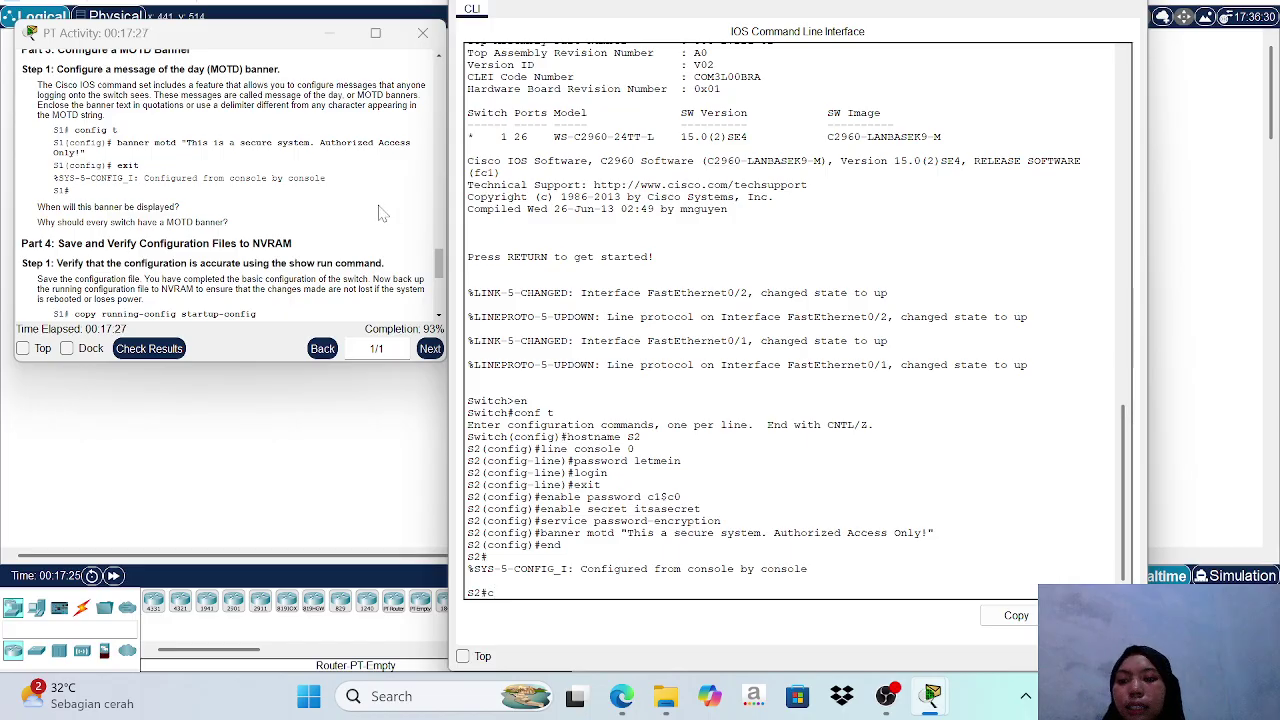
{"action": "scroll", "coordinate": [360, 216], "scroll_direction": "down", "scroll_amount": 3}
{"action": "scroll", "coordinate": [352, 216], "scroll_direction": "down", "scroll_amount": 1}
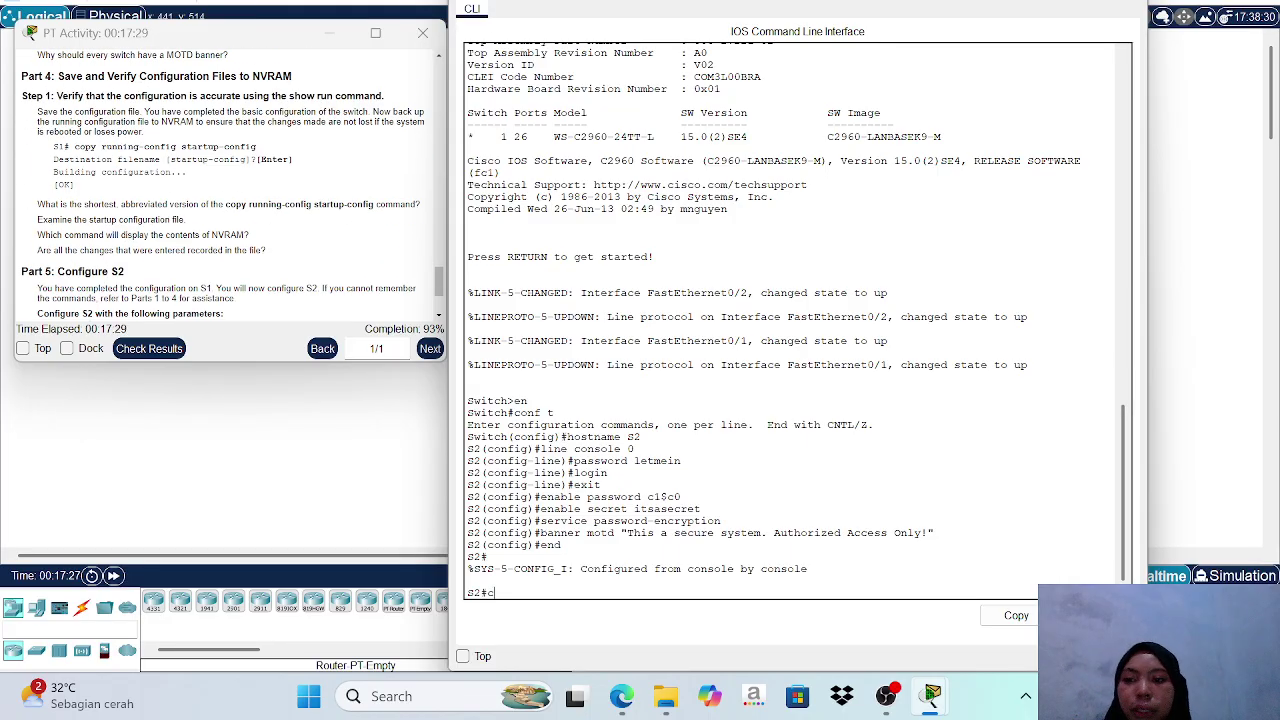
{"action": "type", "text": "i"}
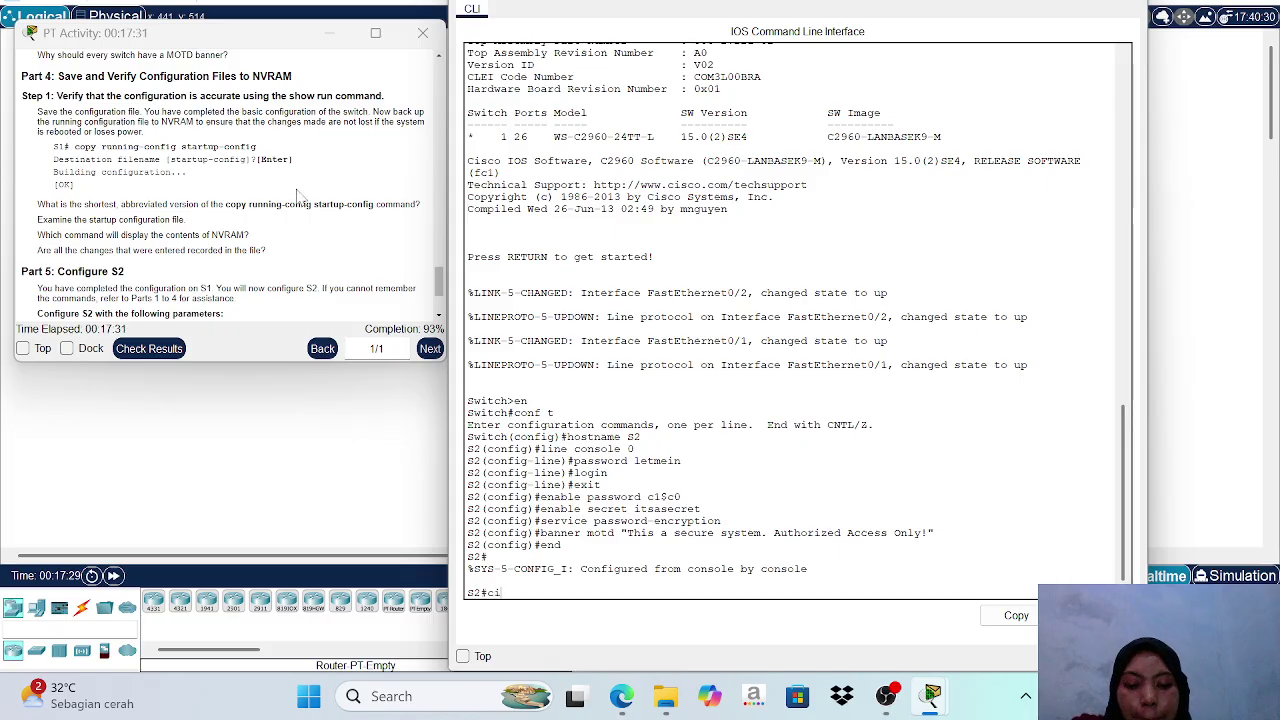
{"action": "key", "text": "BackSpace"}
{"action": "type", "text": "o"}
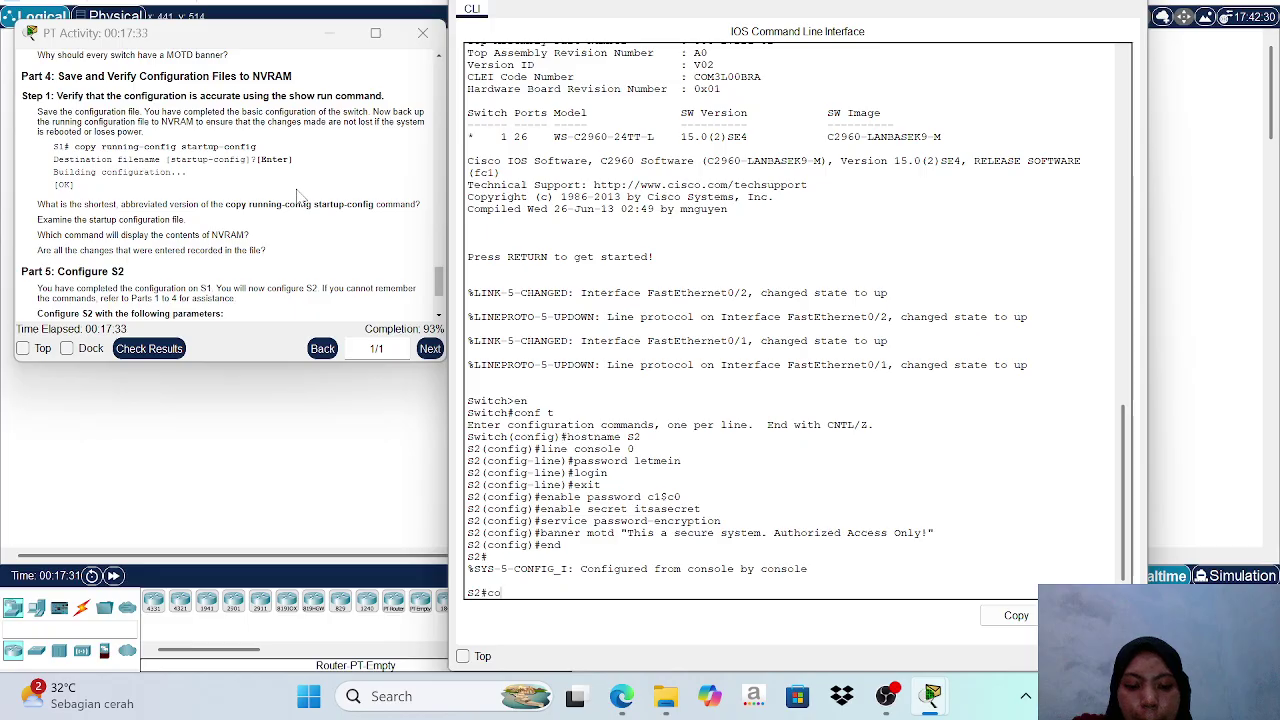
{"action": "type", "text": "py running"}
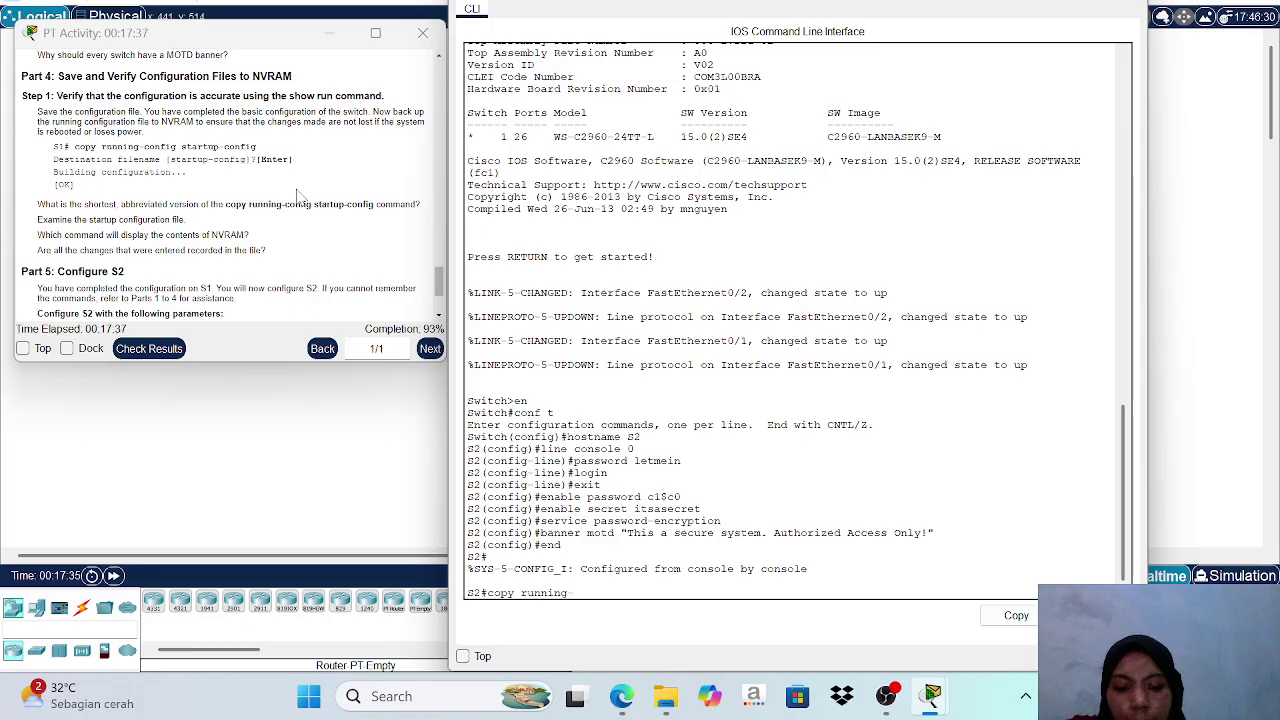
{"action": "type", "text": "-confi"}
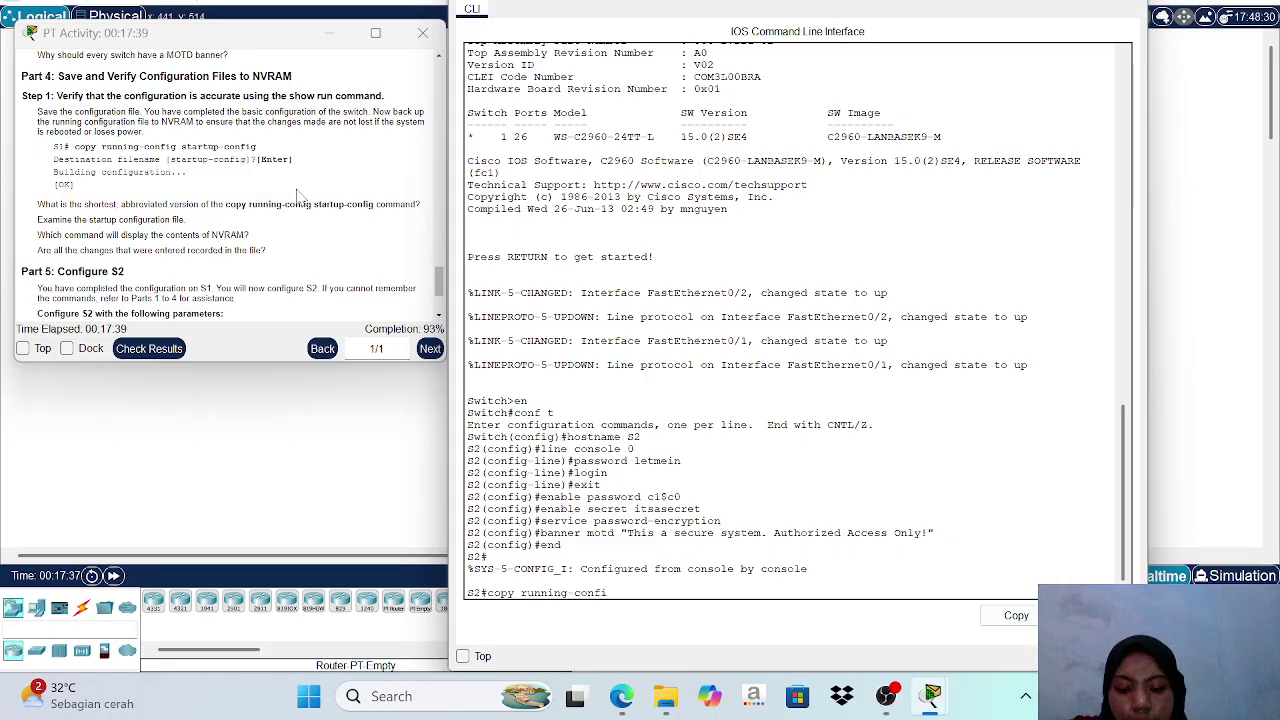
{"action": "type", "text": "g sta"}
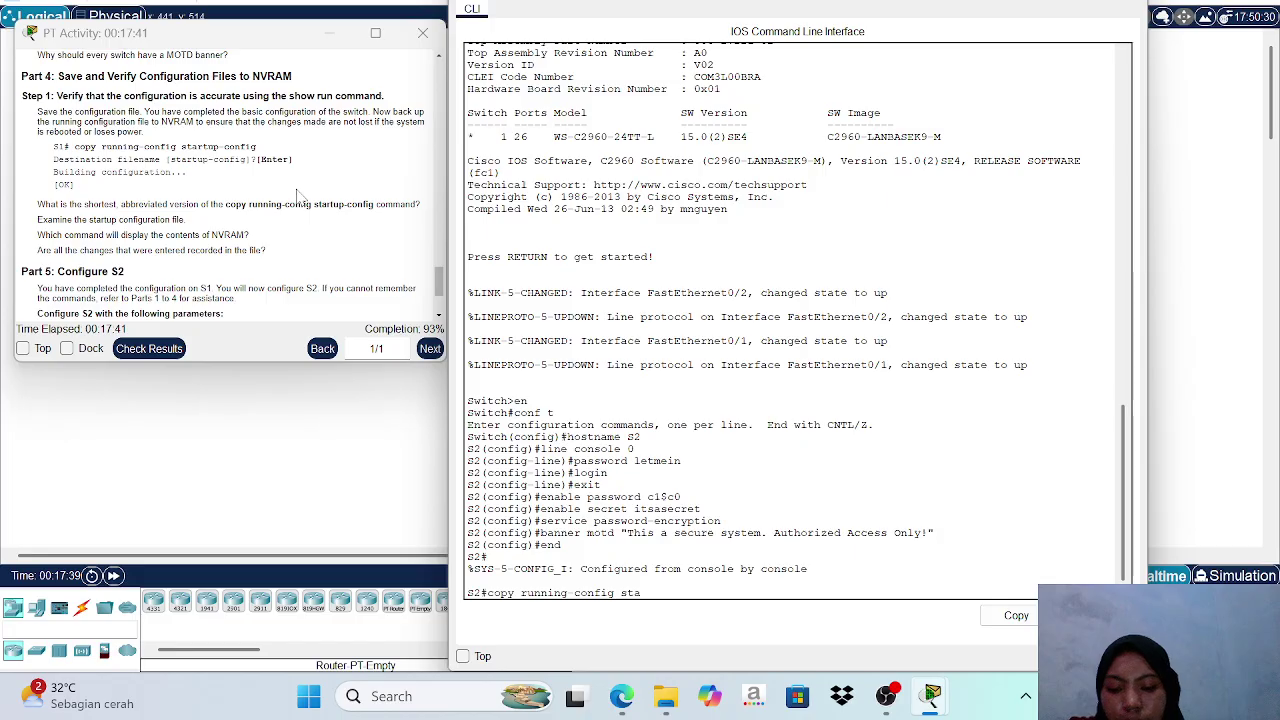
{"action": "type", "text": "rtup-"}
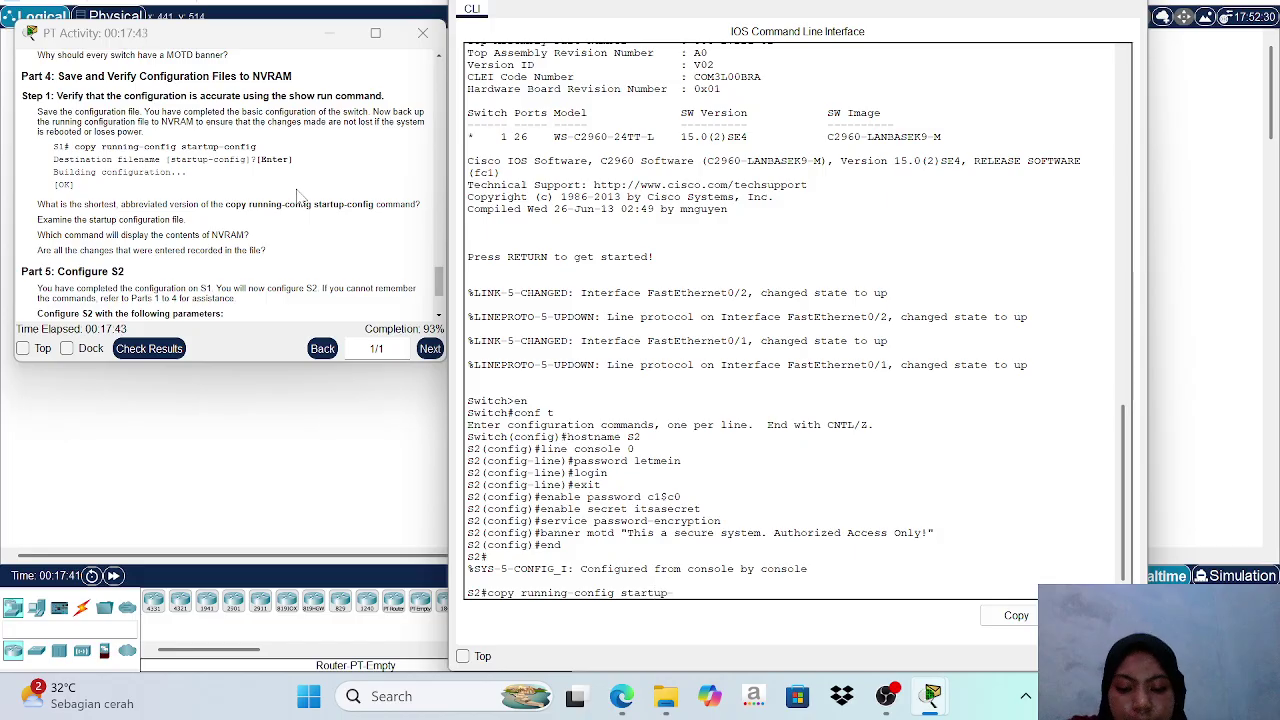
{"action": "type", "text": "config"}
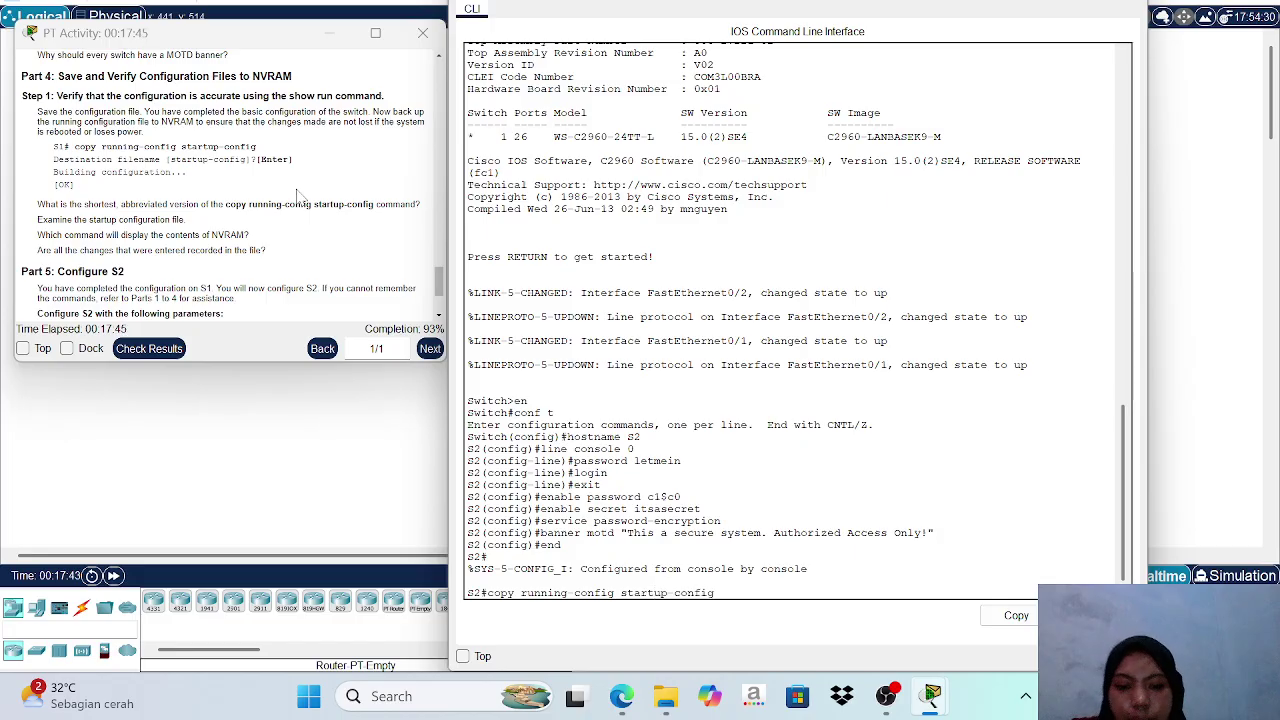
{"action": "key", "text": "Return"}
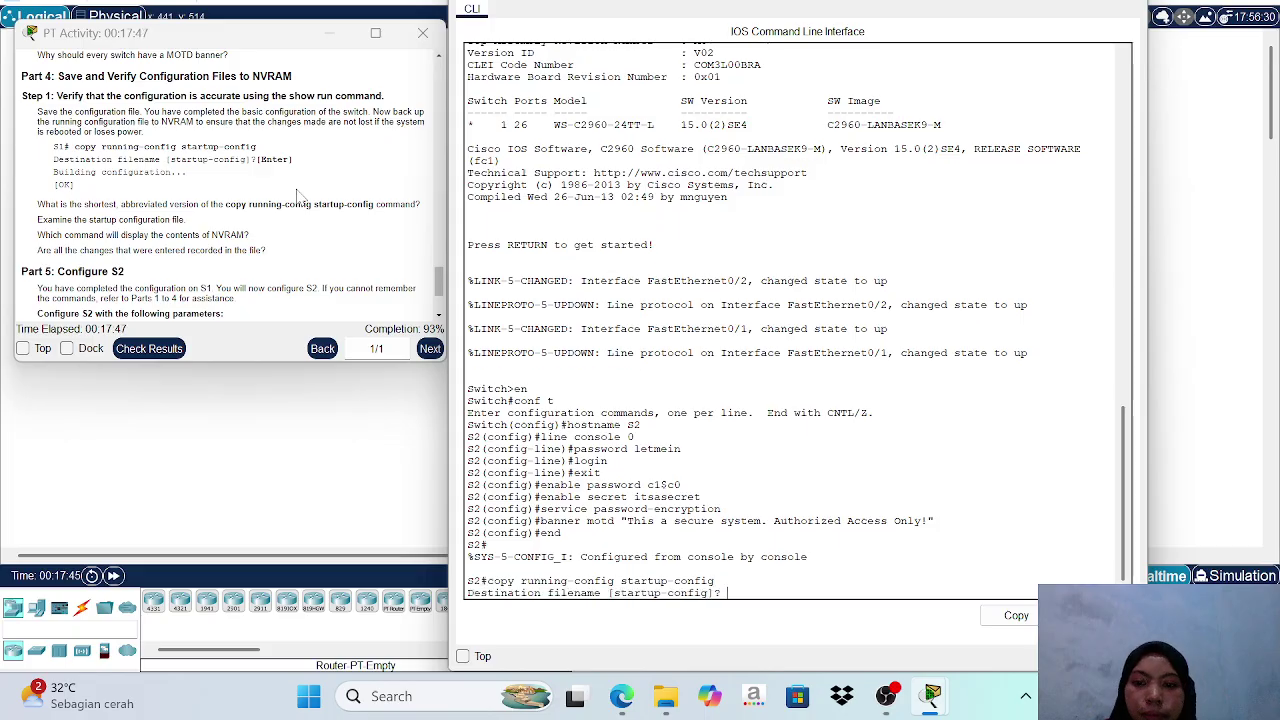
{"action": "key", "text": "Return"}
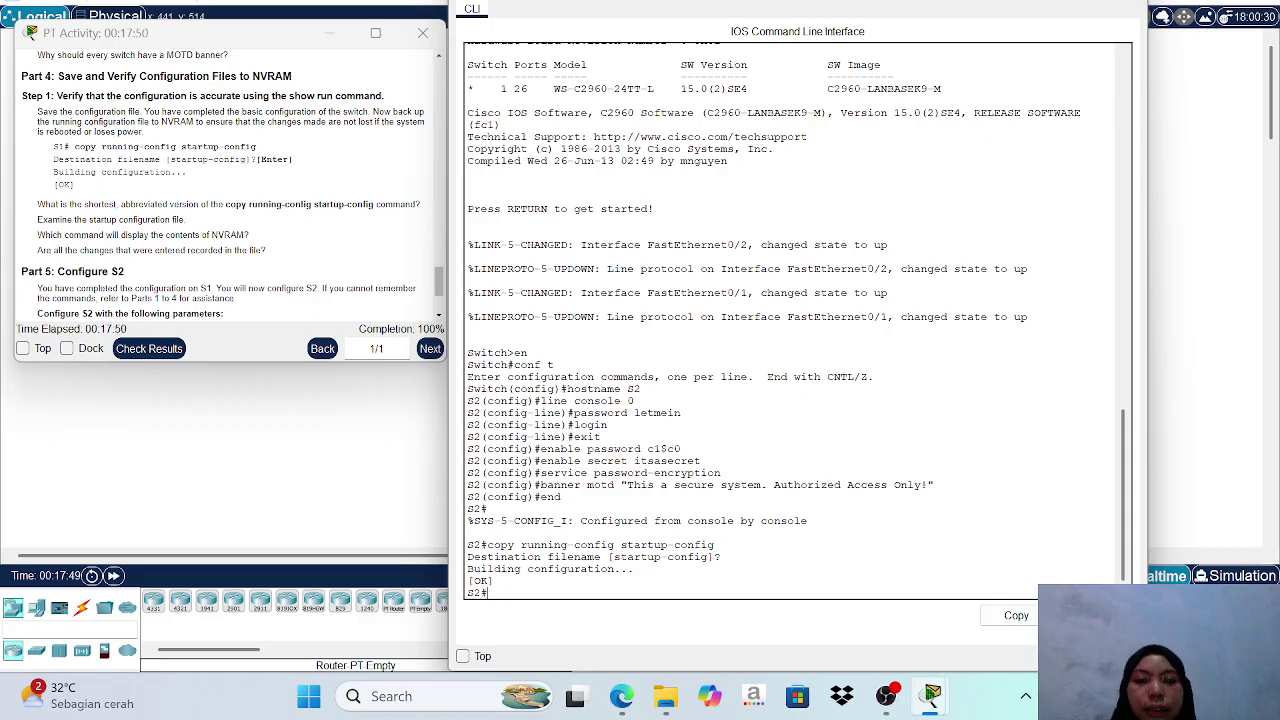
{"action": "scroll", "coordinate": [306, 186], "scroll_direction": "down", "scroll_amount": 3}
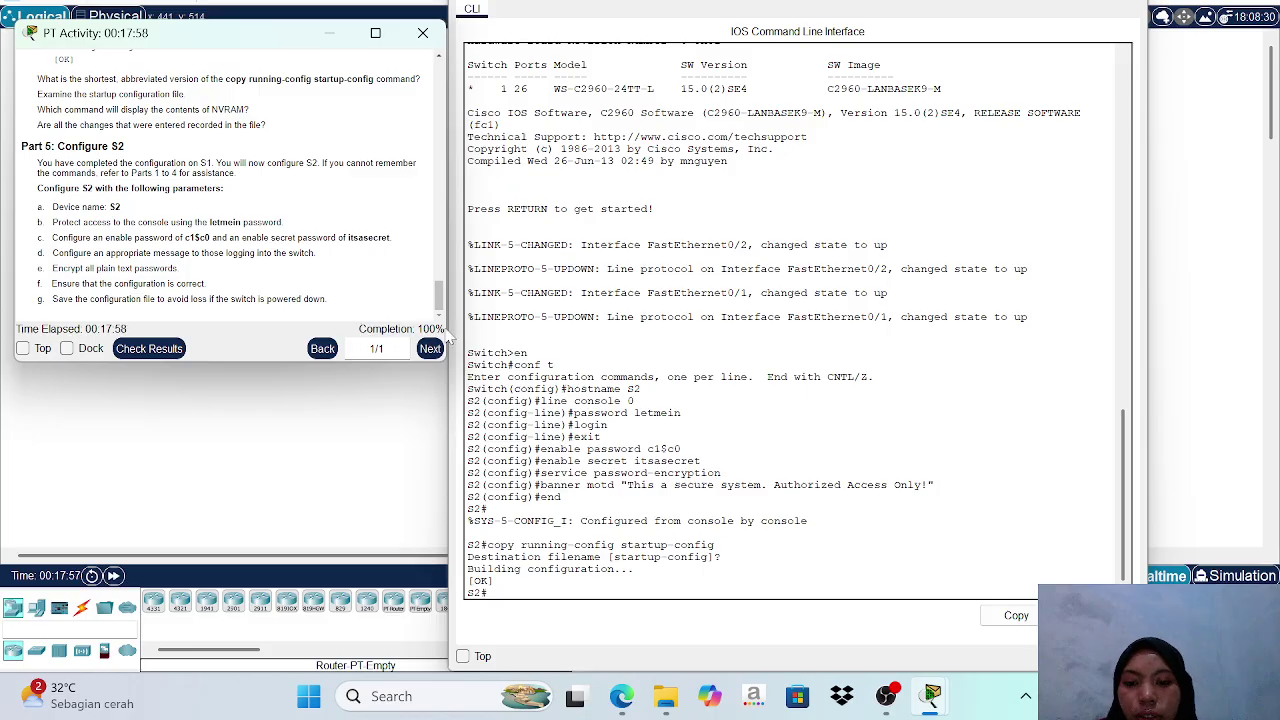
Check the activity results and review the 72/72 score under Assessment Items.
{"action": "left_click", "coordinate": [165, 348]}
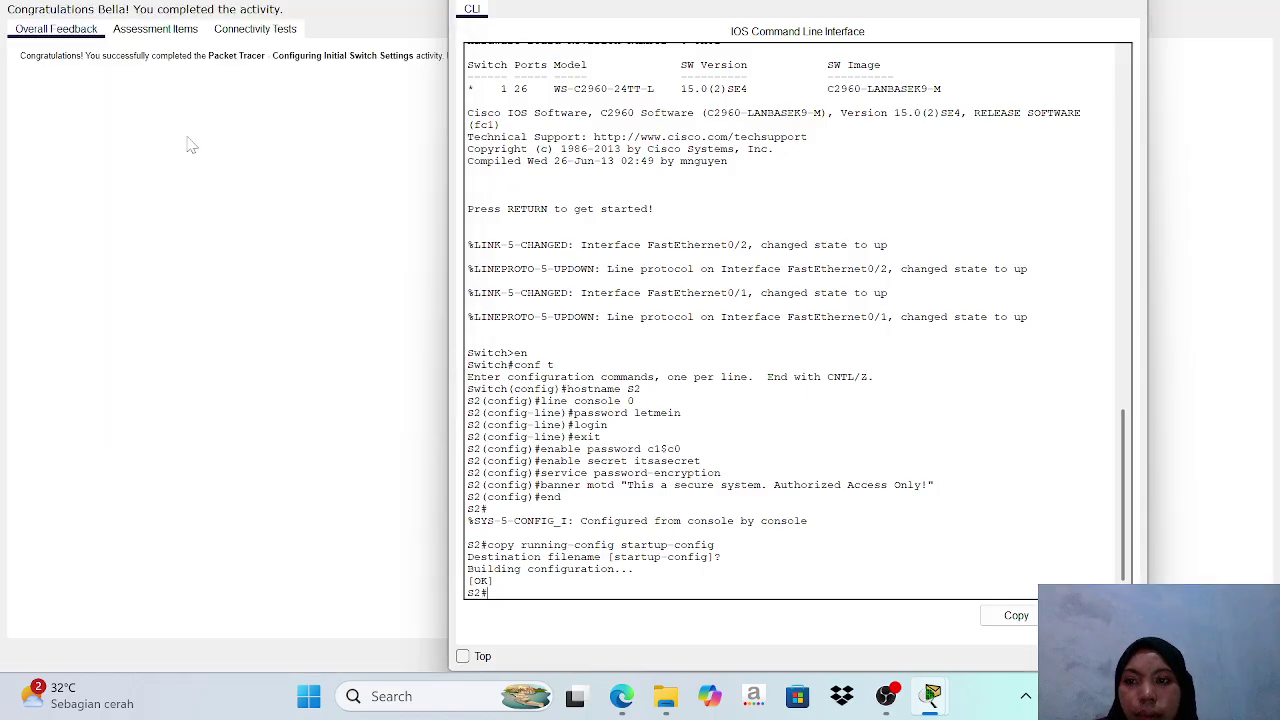
{"action": "left_click", "coordinate": [168, 29]}
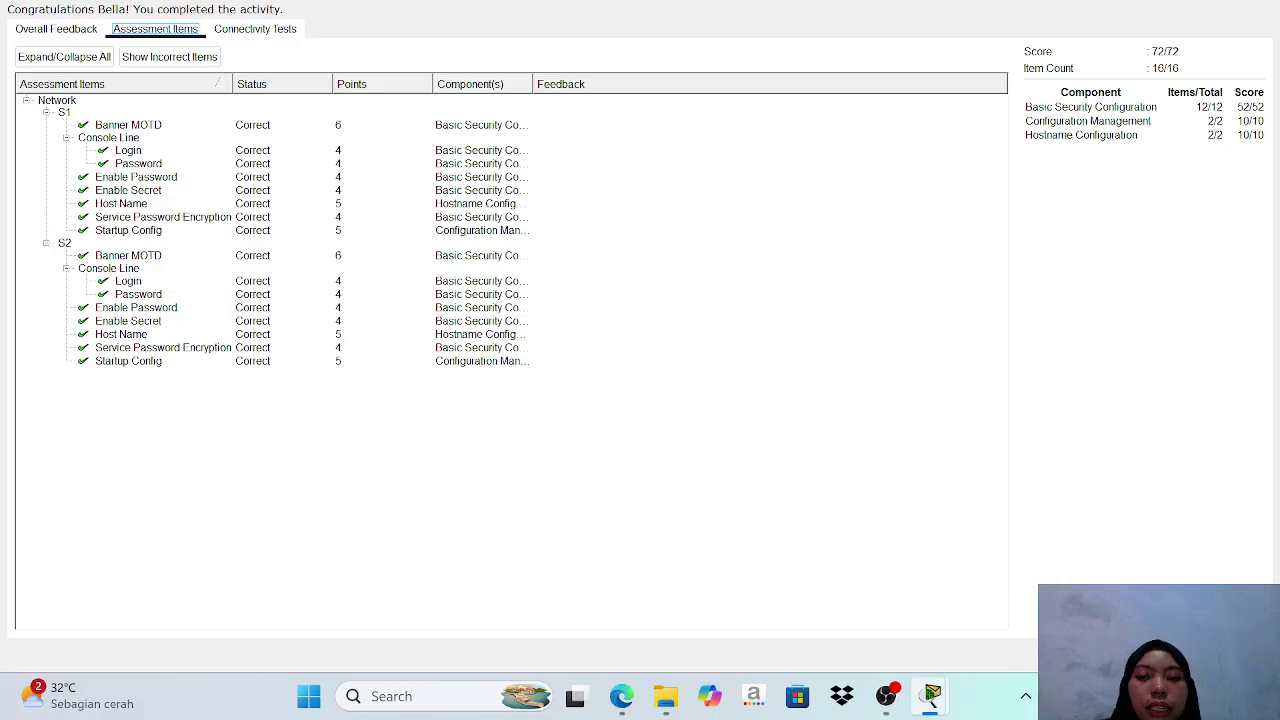
{"action": "left_click", "coordinate": [1165, 1]}
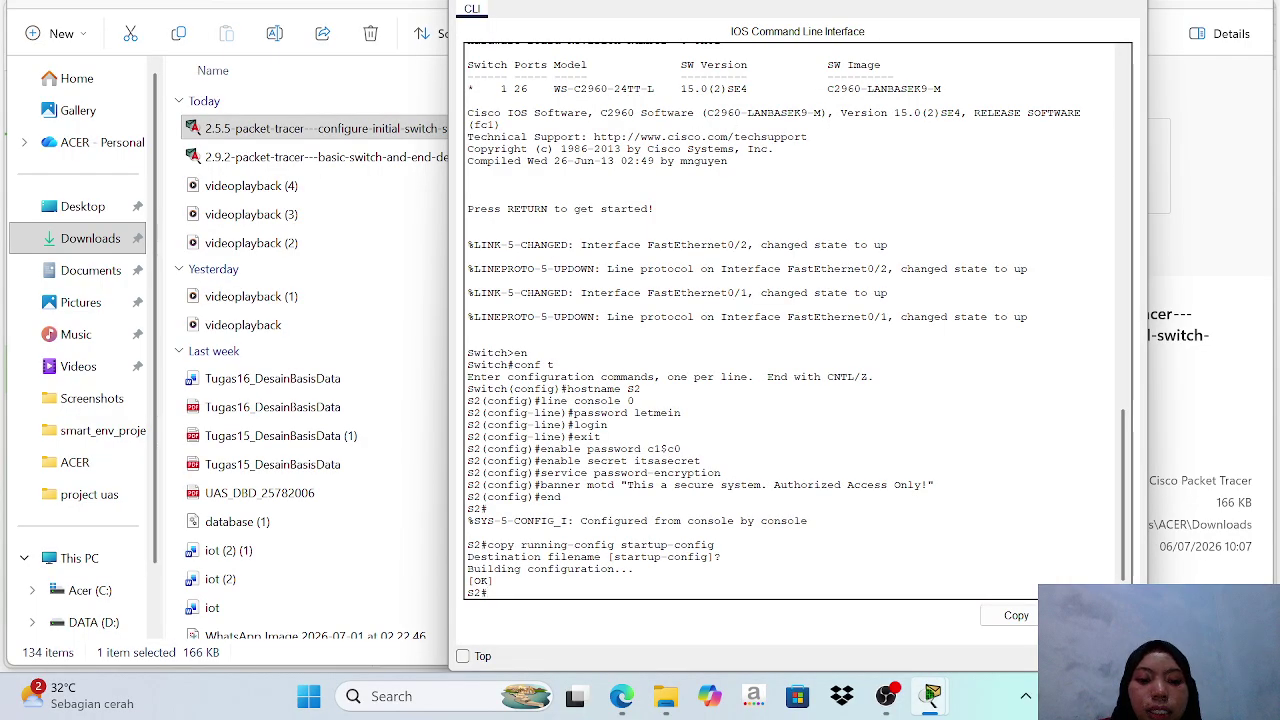
Close the assessment results window and return to the screen recording program.
{"action": "mouse_move", "coordinate": [933, 698]}
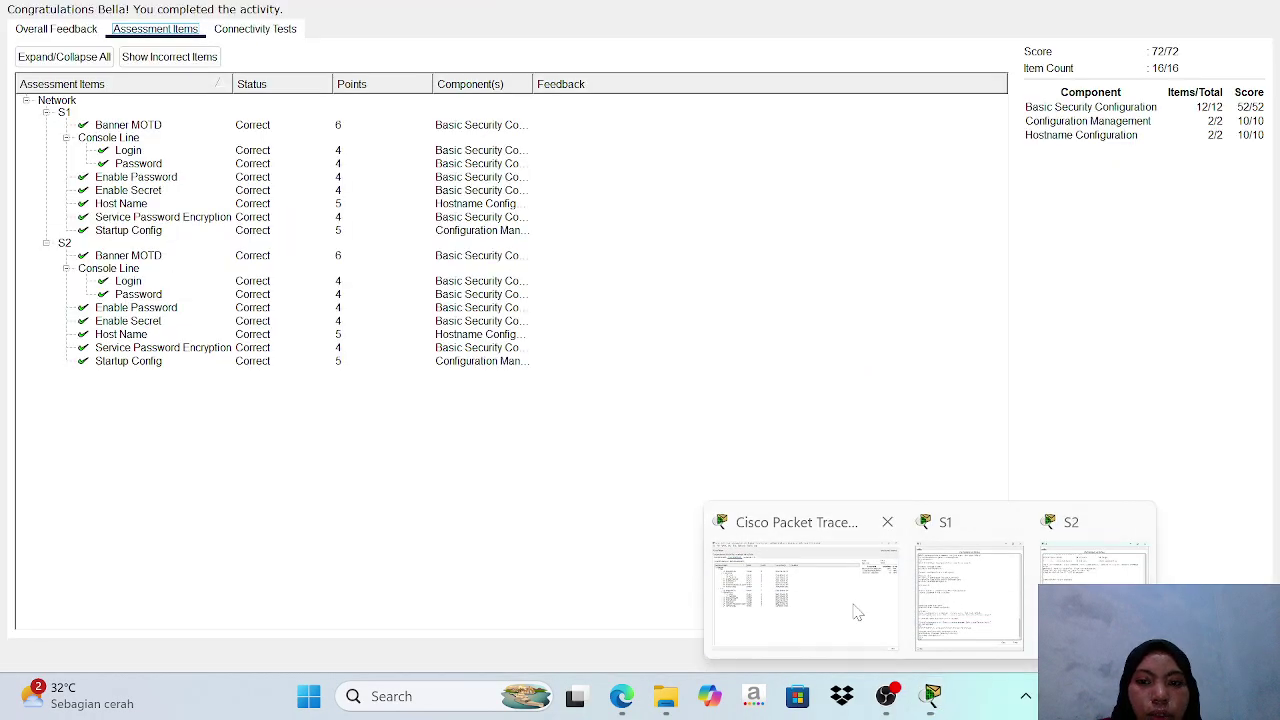
{"action": "left_click", "coordinate": [857, 612]}
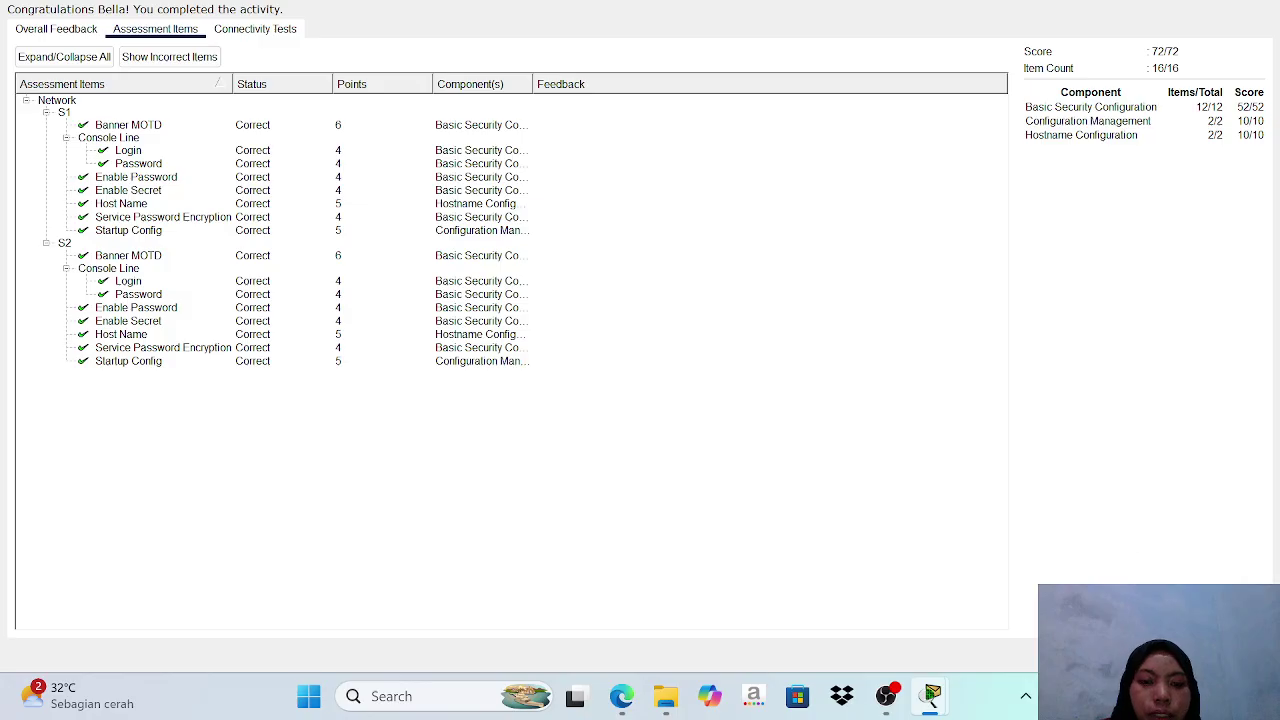
{"action": "left_click", "coordinate": [1236, 655]}
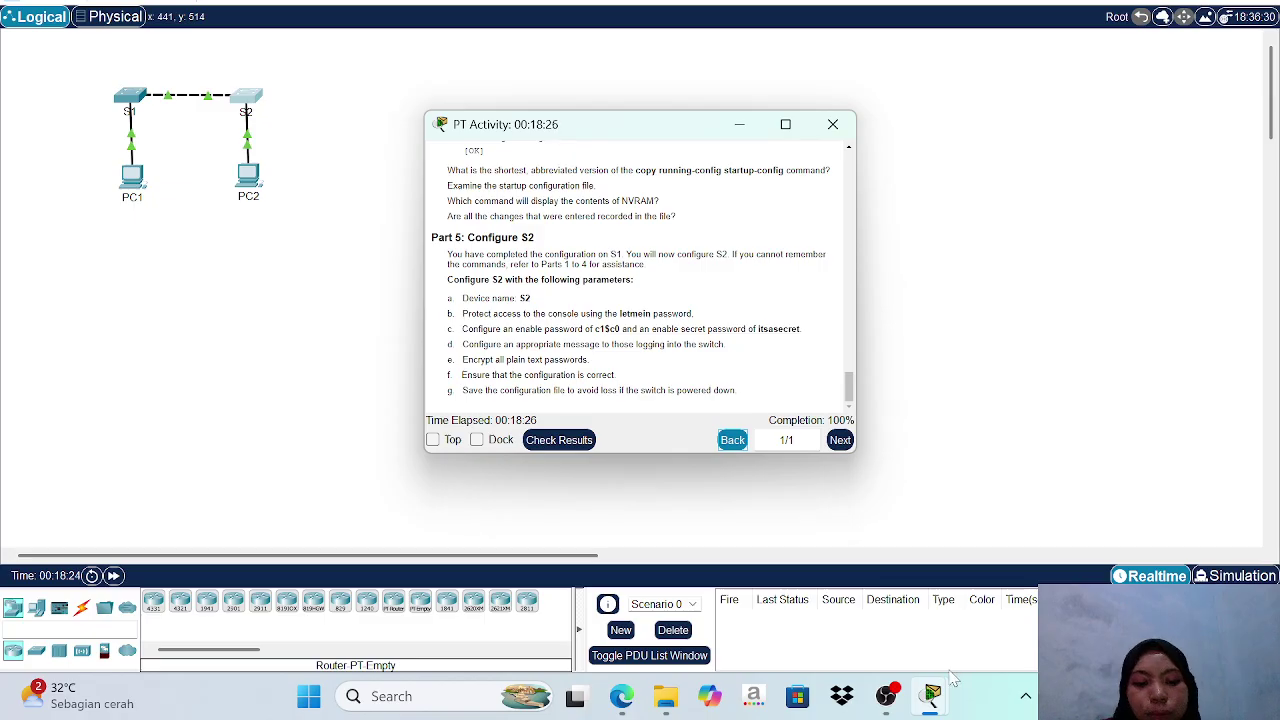
{"action": "mouse_move", "coordinate": [886, 696]}
{"action": "left_click", "coordinate": [886, 632]}
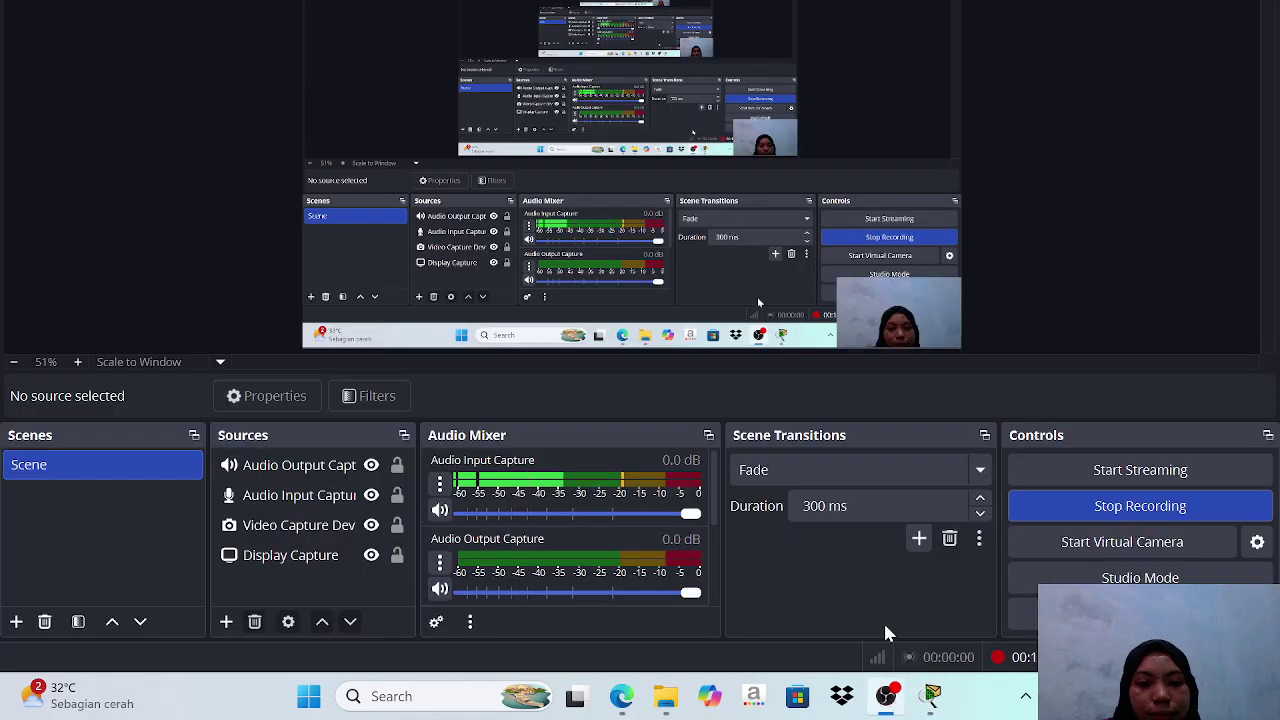